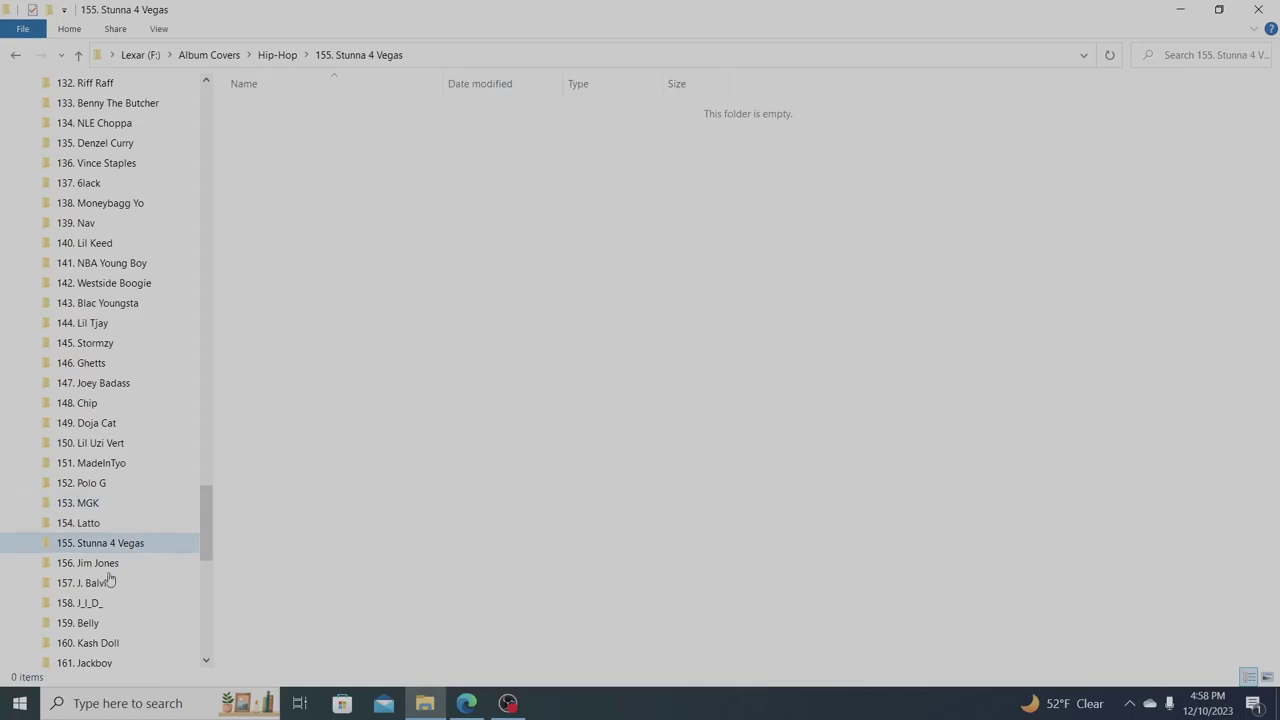
# Check the 156. Jim Jones folder, and display the 157. J. Balvin folder's album covers as large icons
pyautogui.click(89, 566)
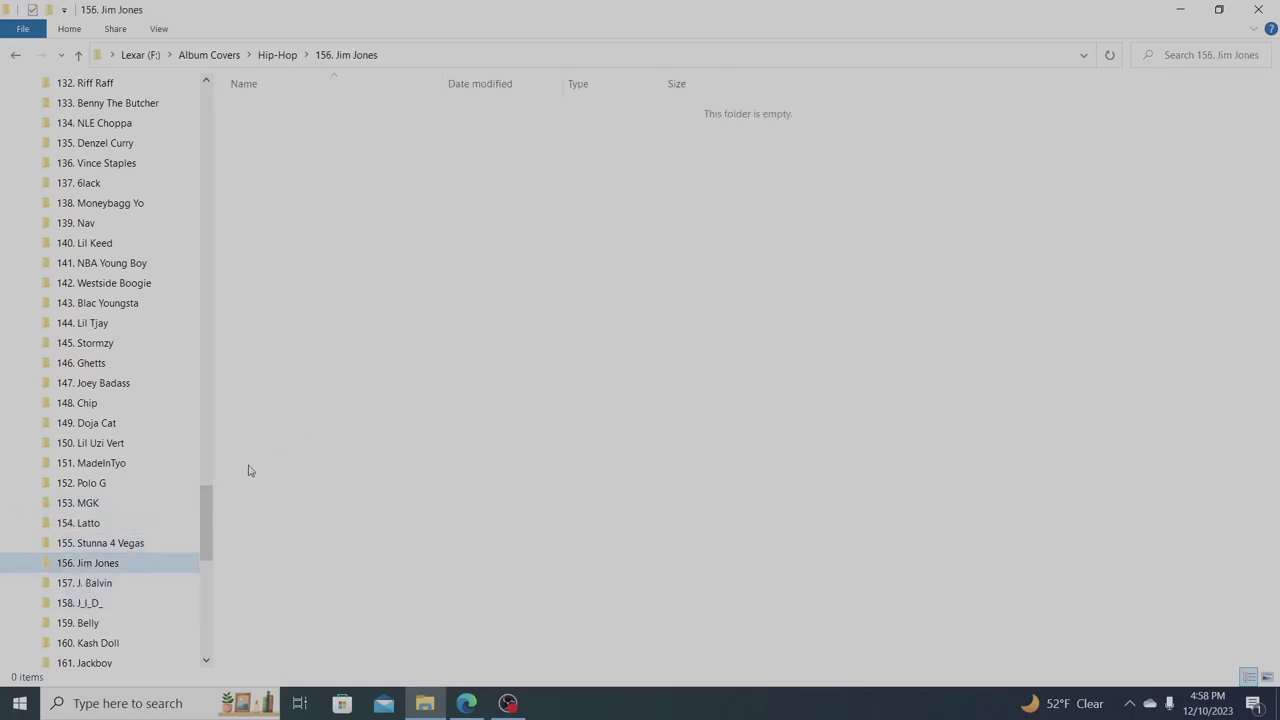
pyautogui.click(106, 585)
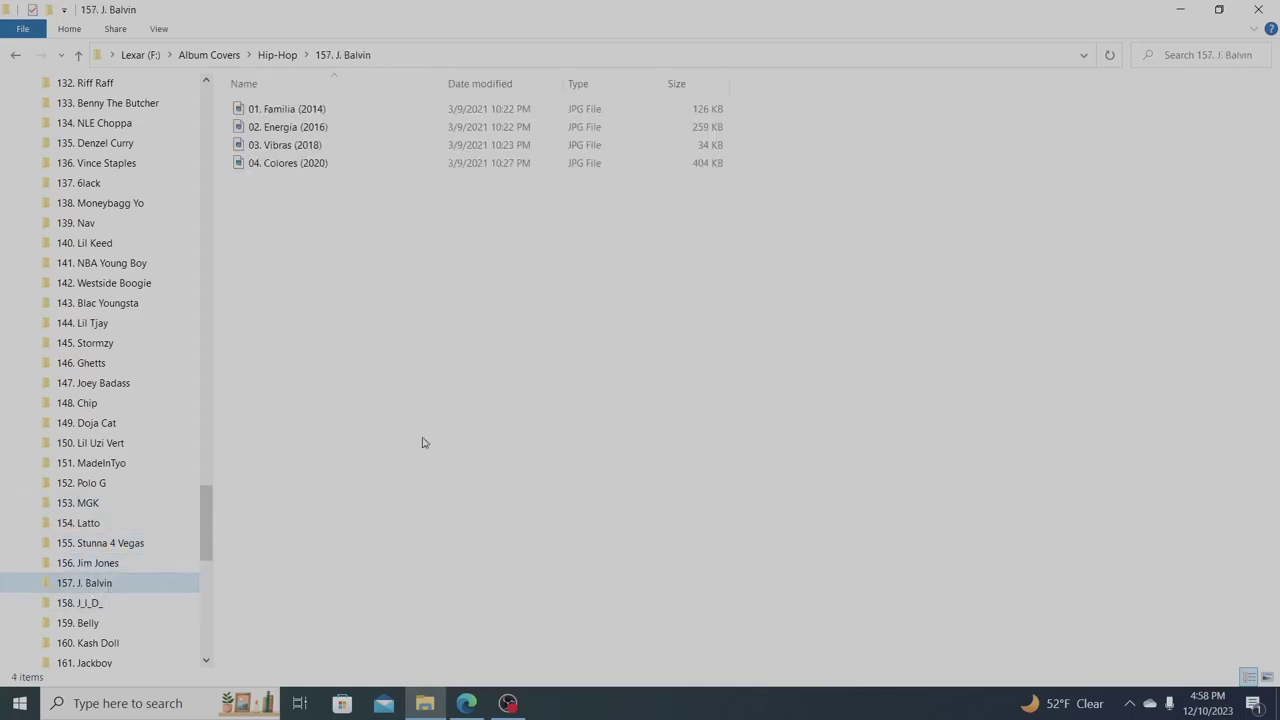
pyautogui.rightClick(492, 431)
pyautogui.moveTo(543, 443)
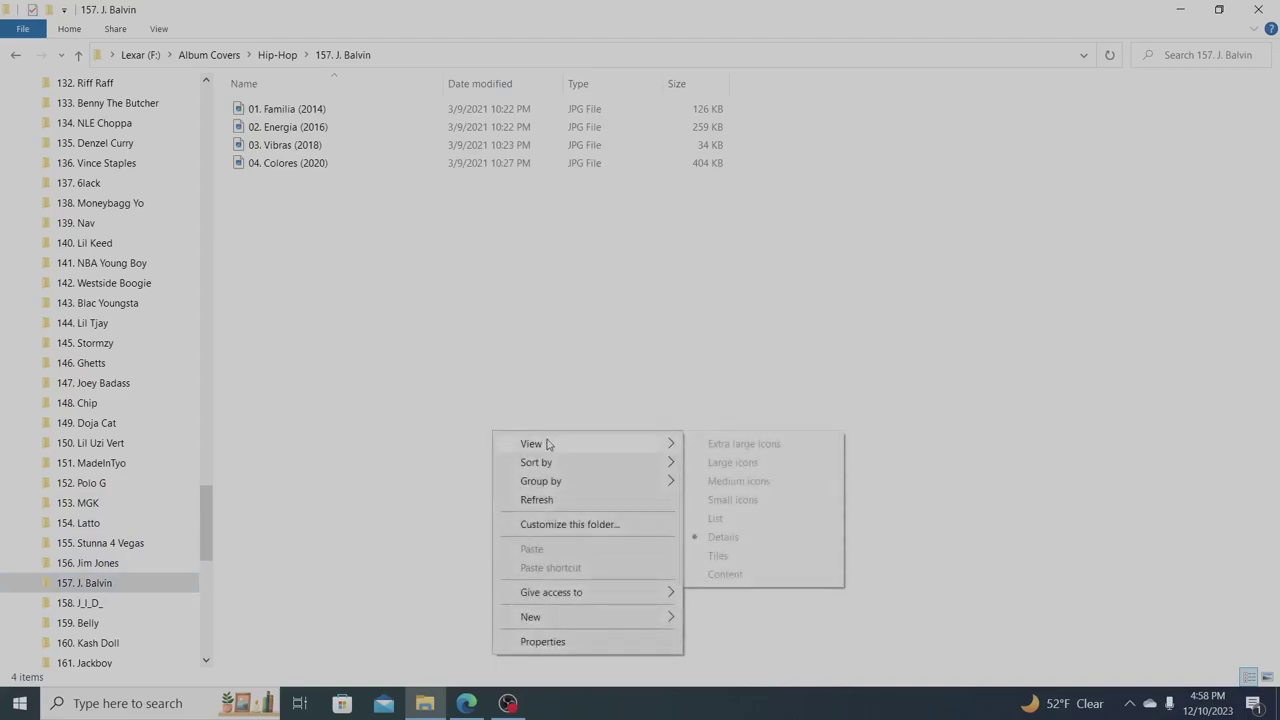
pyautogui.click(731, 464)
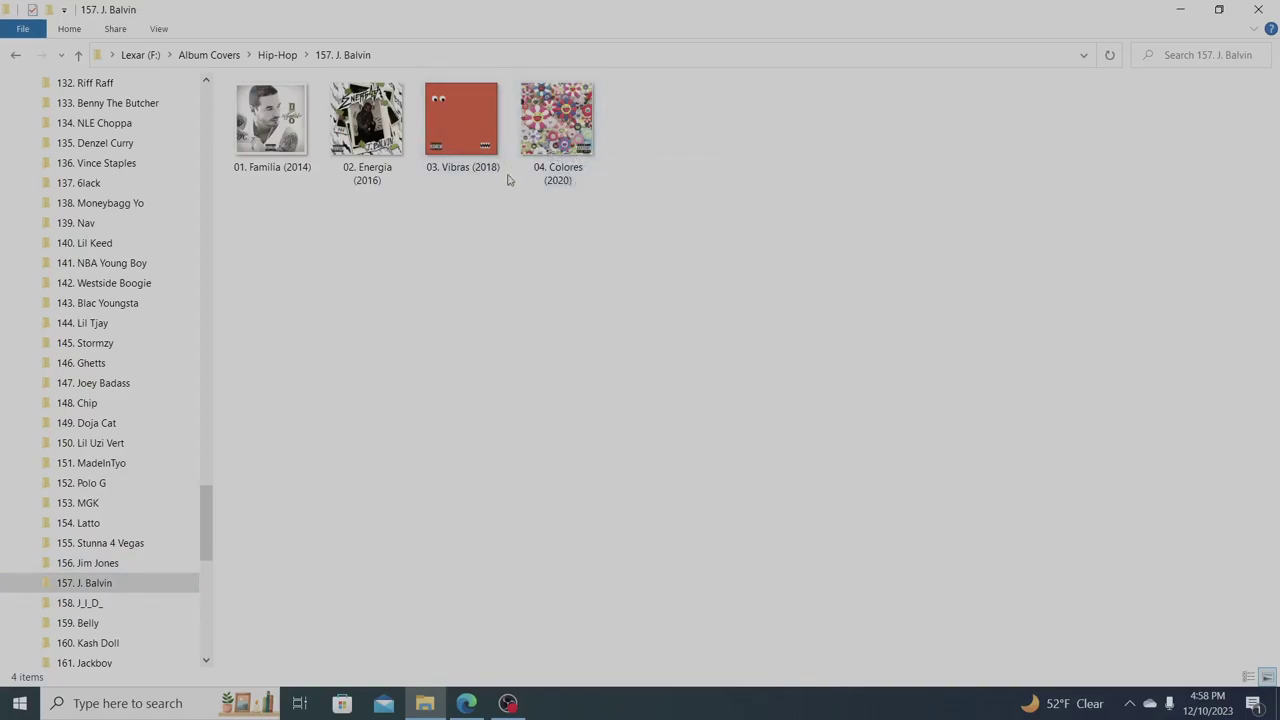
# Go through the J. Balvin covers one by one, from 01. Familia (2014) to 04. Colores (2020)
pyautogui.click(281, 117)
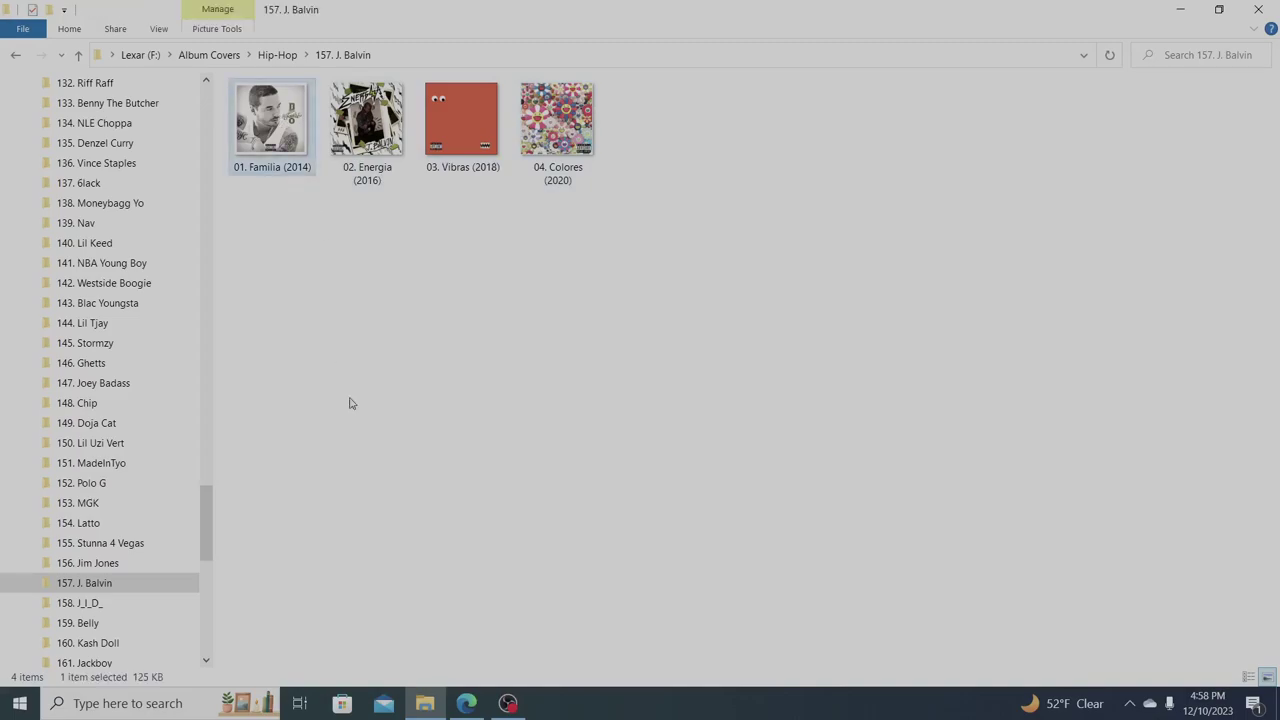
pyautogui.press('Right')
pyautogui.press('Right')
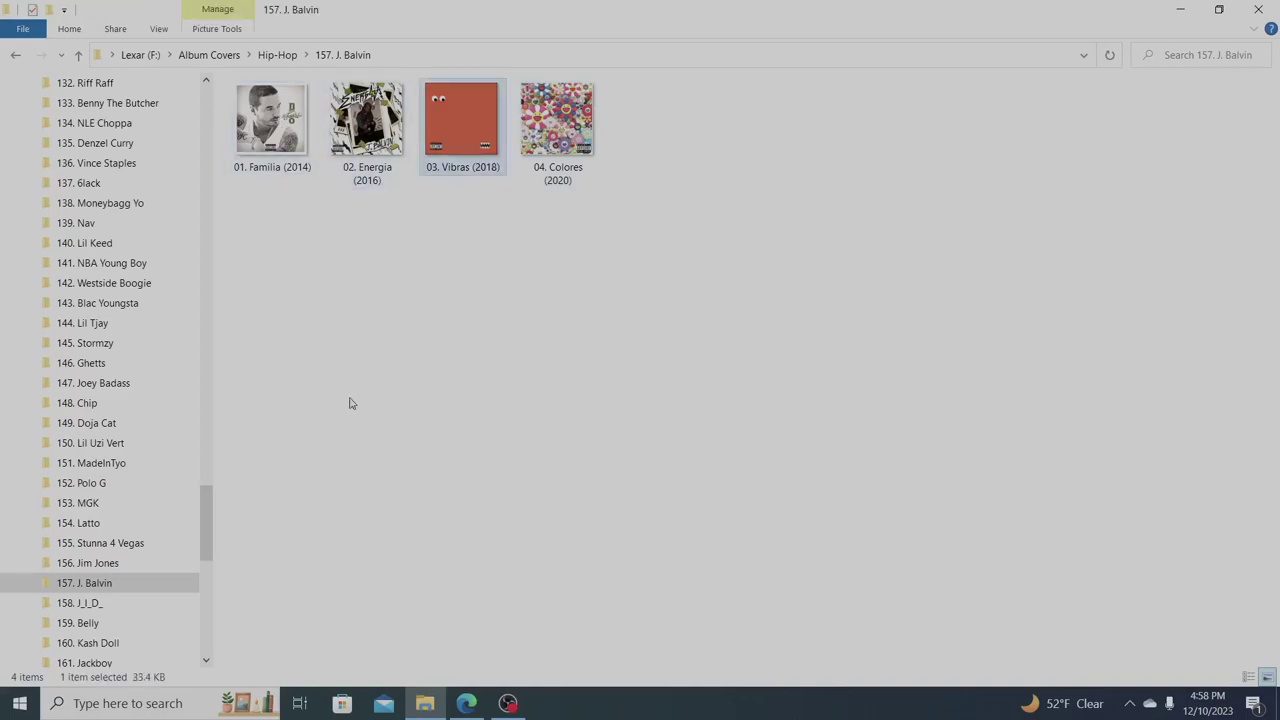
pyautogui.press('Right')
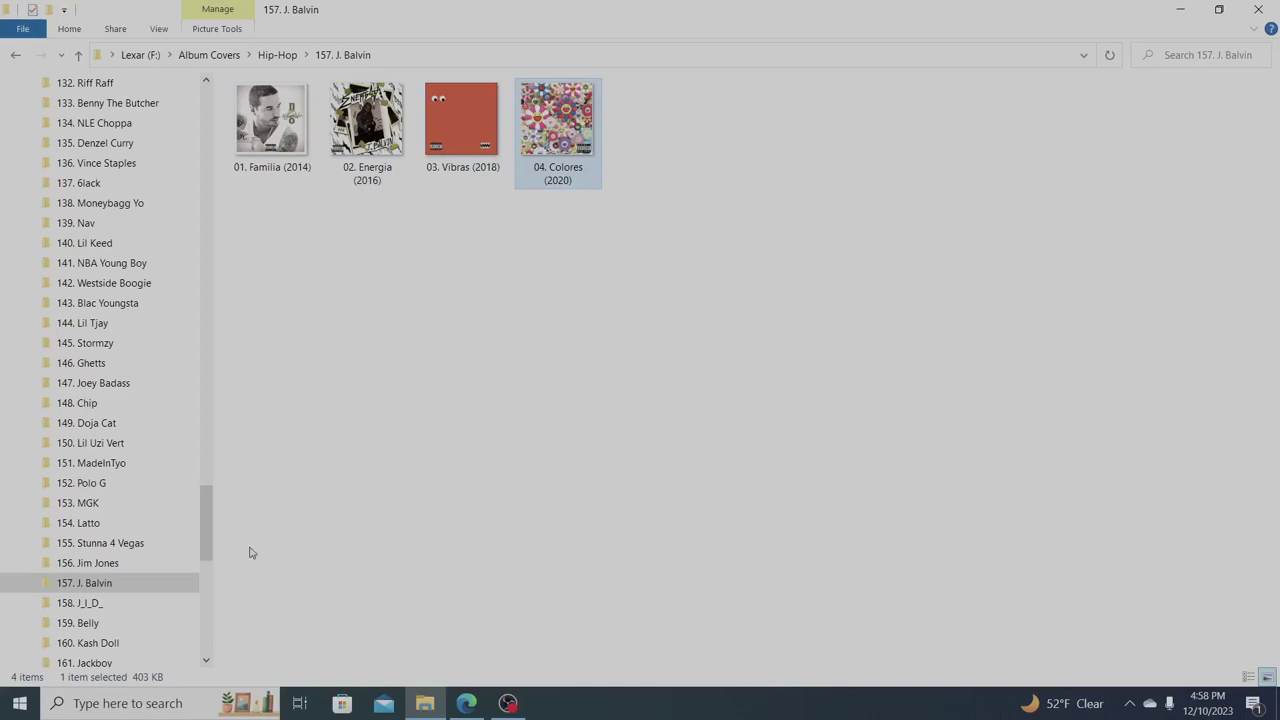
# Check the 158. J_I_D_ and 159. Belly folders, and show the 160. Kash Doll folder as large icons with 01. Stacked (2019) selected
pyautogui.click(111, 606)
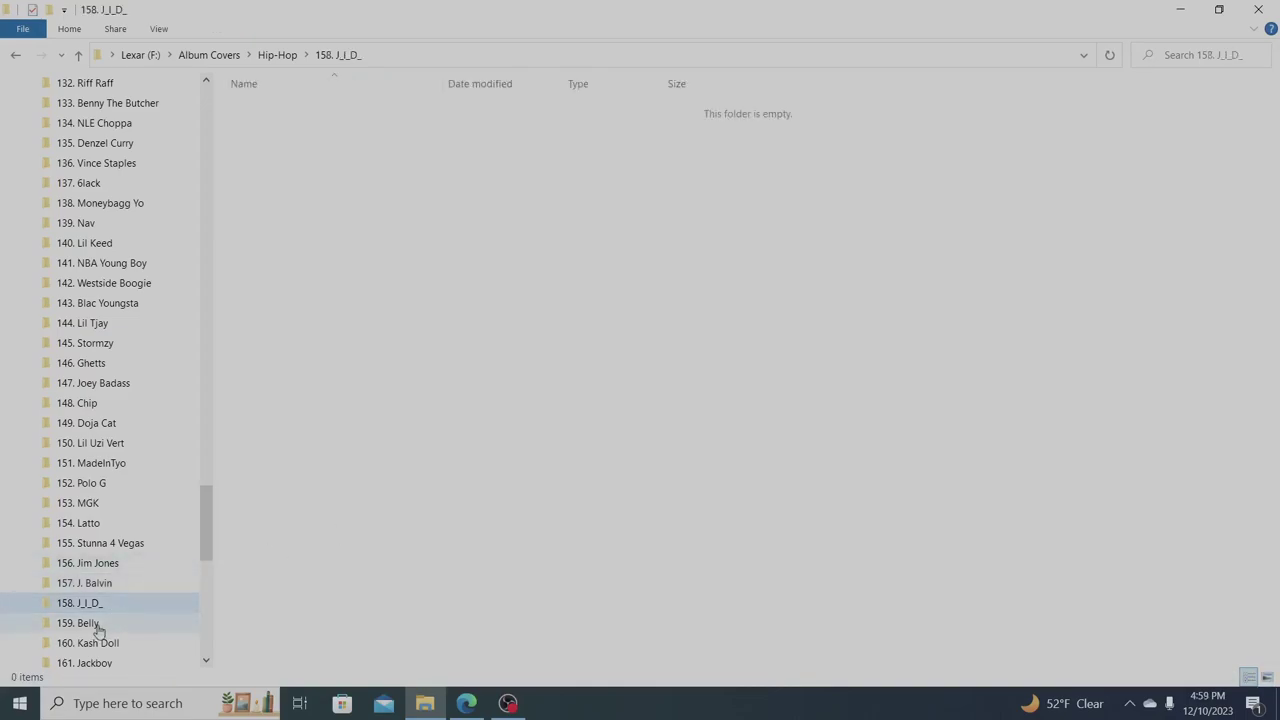
pyautogui.click(99, 626)
pyautogui.click(92, 645)
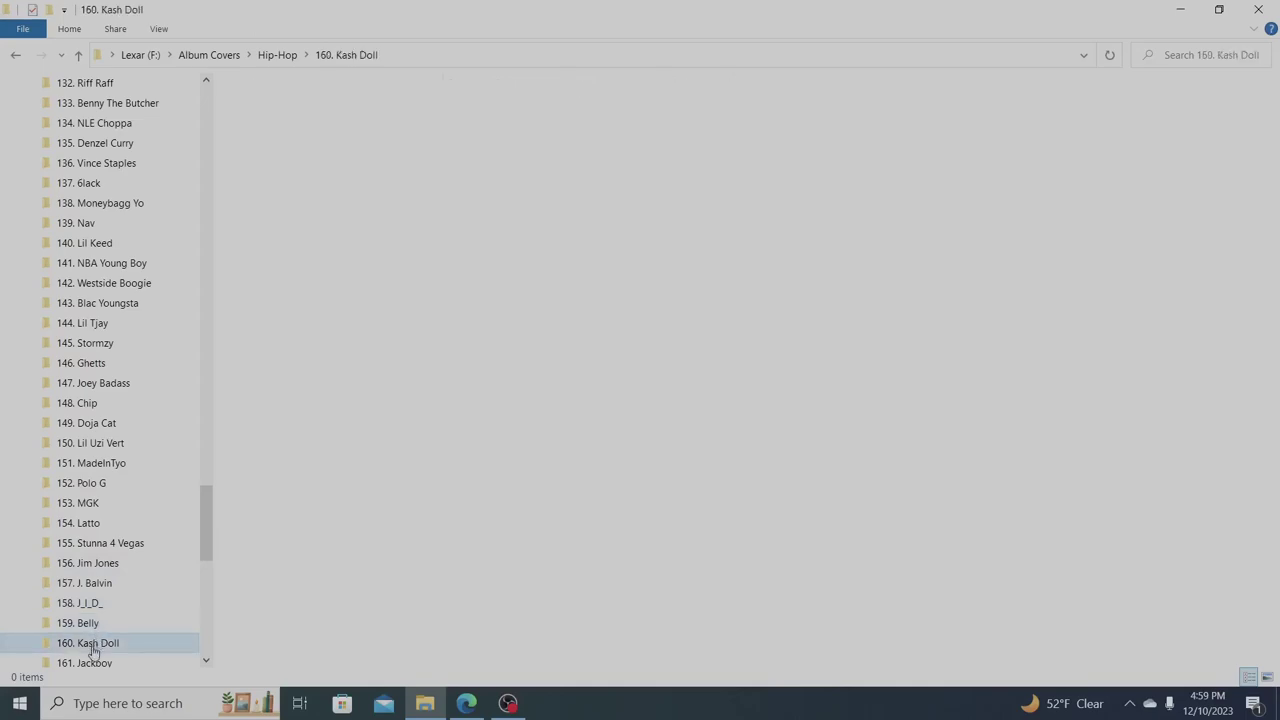
pyautogui.rightClick(528, 445)
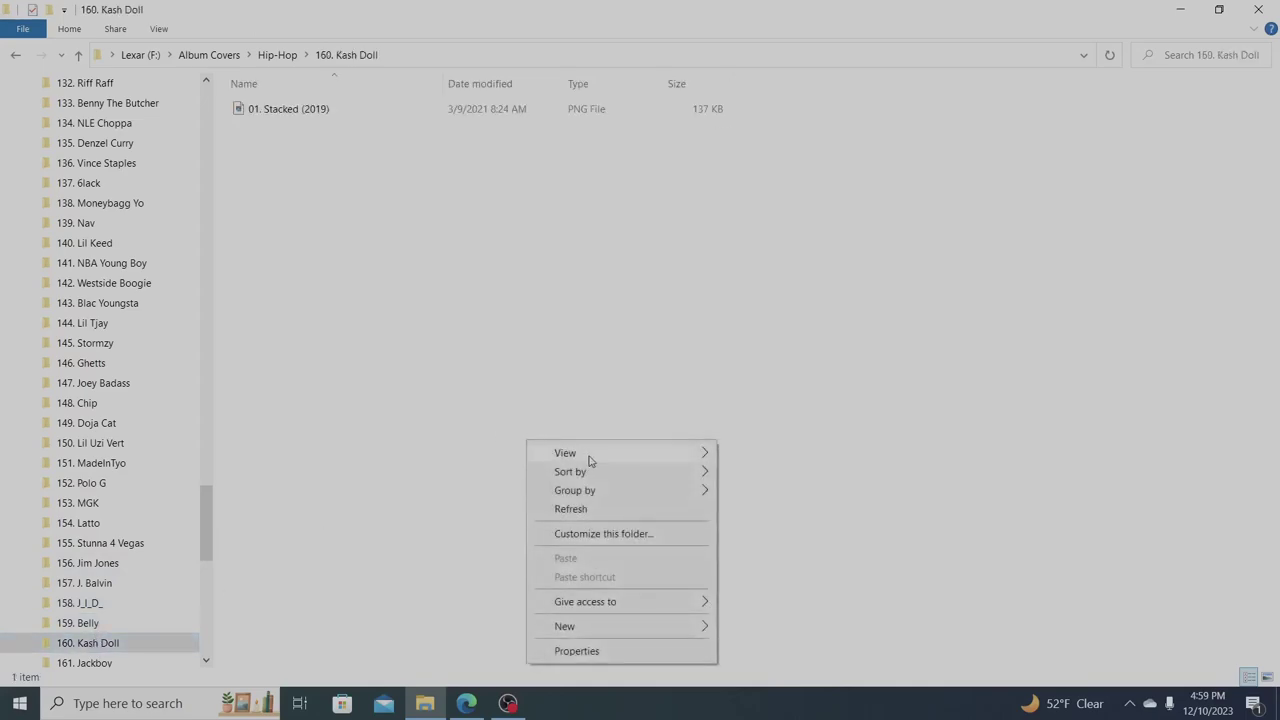
pyautogui.moveTo(575, 451)
pyautogui.click(746, 478)
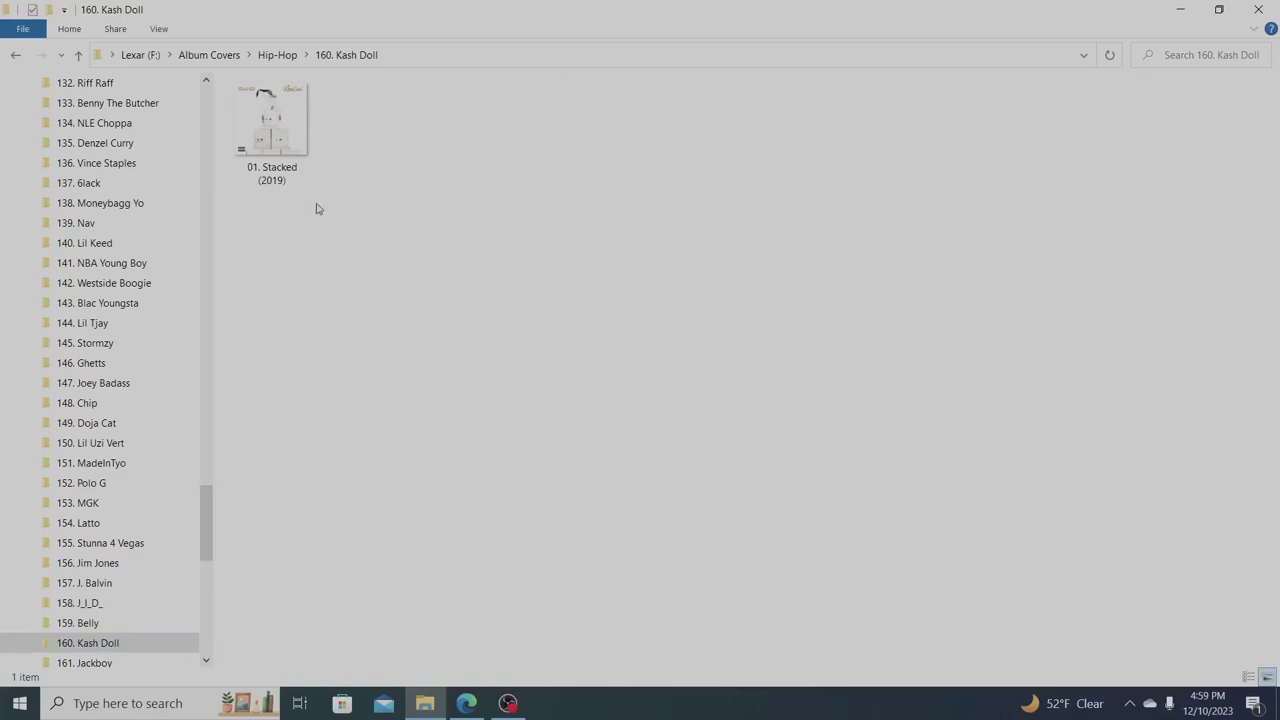
pyautogui.click(271, 128)
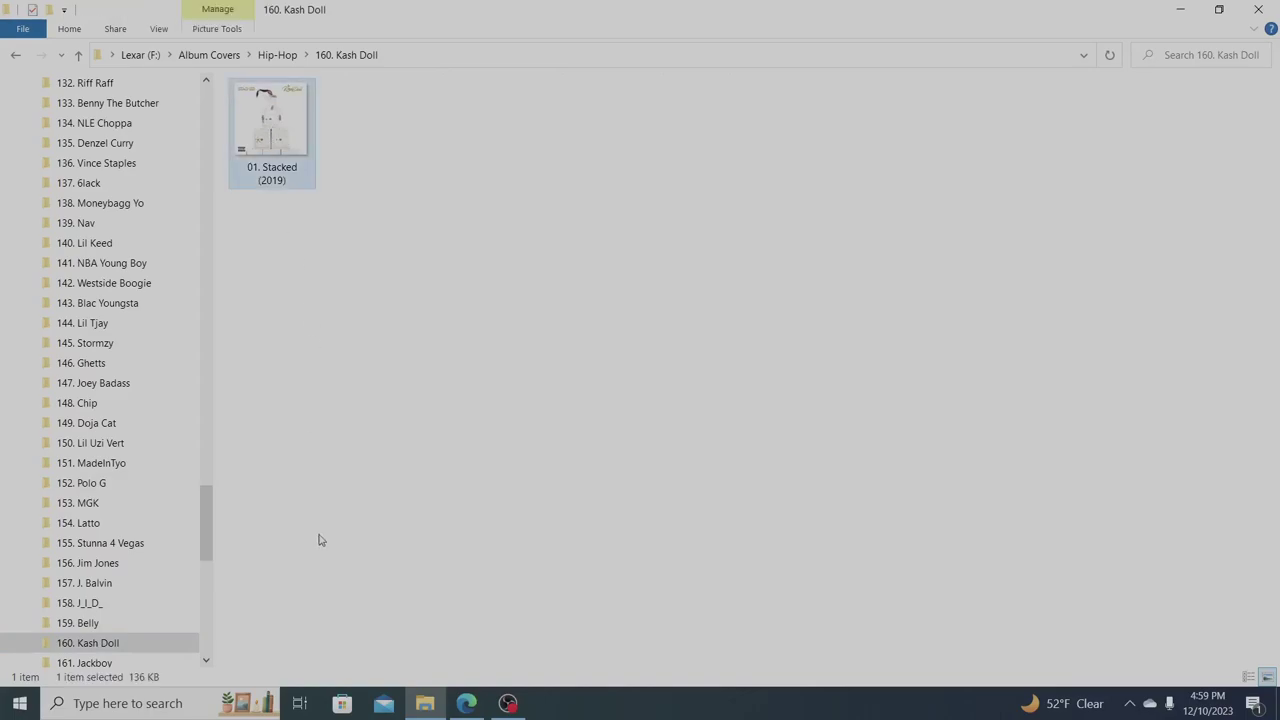
# Look into the folders 161. Jackboy, 162. Smoke Purp, 163. J. Hus and 164. Headie One for album covers
pyautogui.click(104, 662)
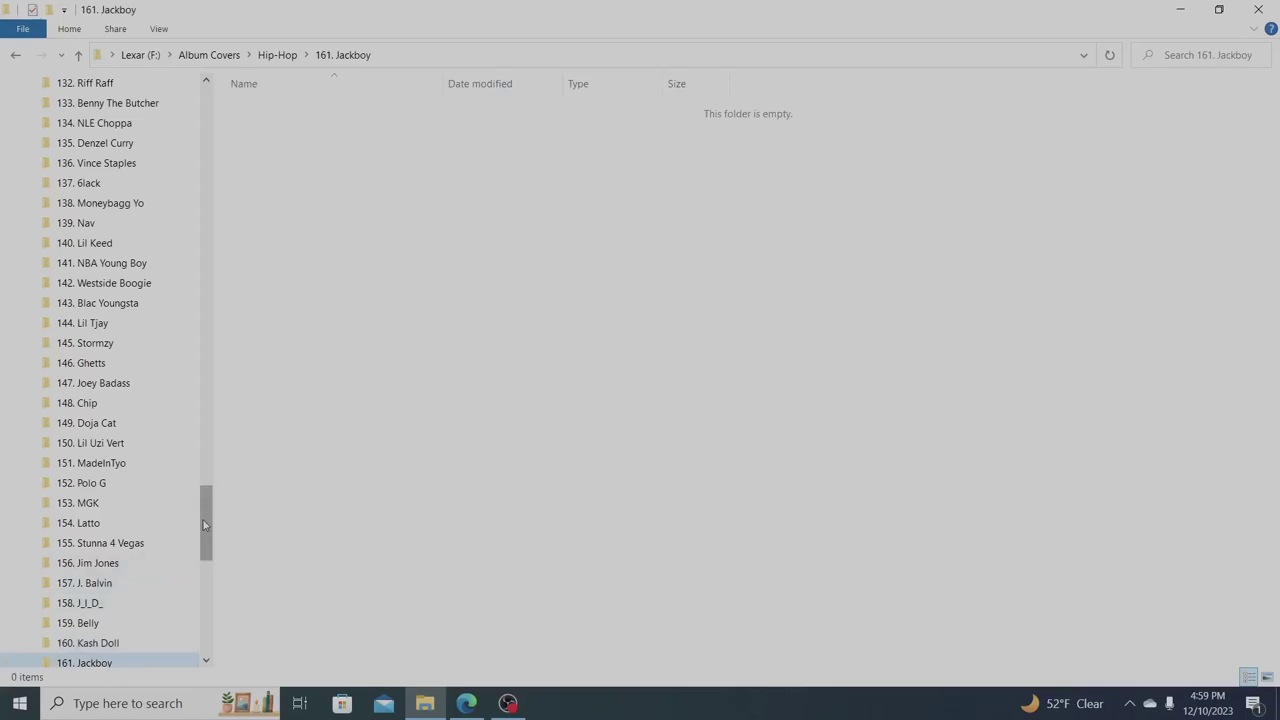
pyautogui.moveTo(204, 524); pyautogui.dragTo(194, 598)
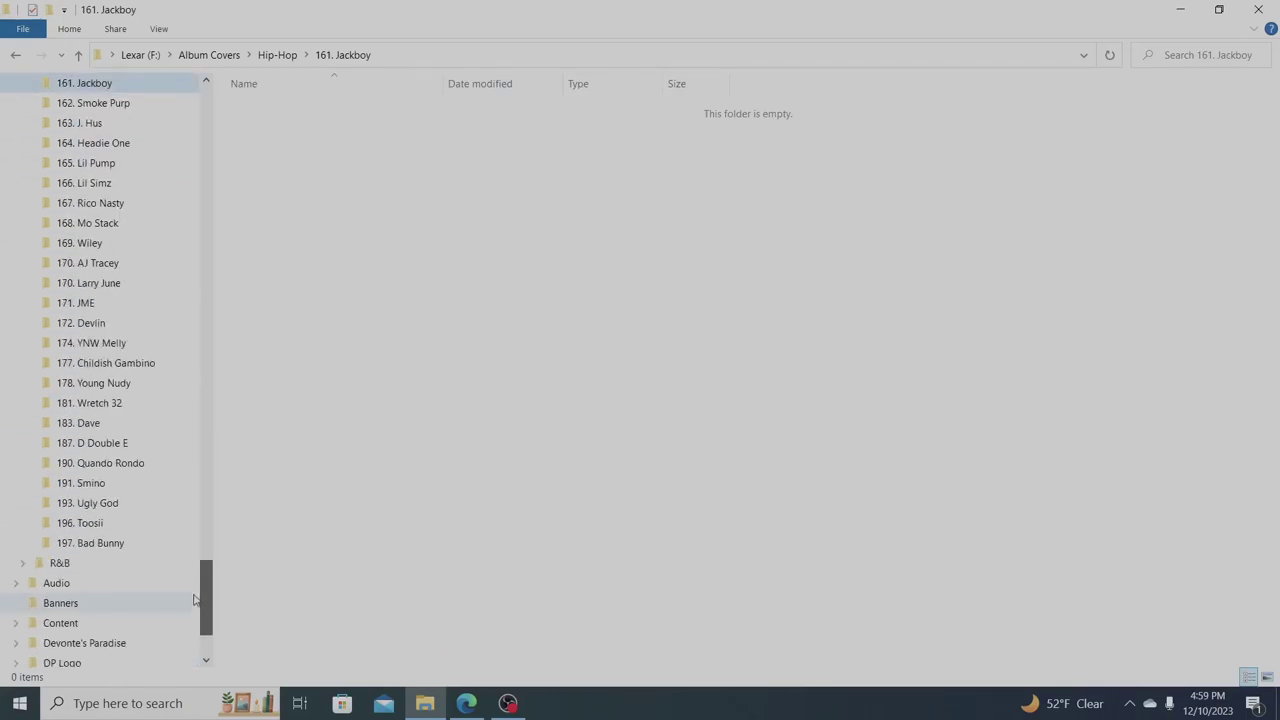
pyautogui.click(102, 107)
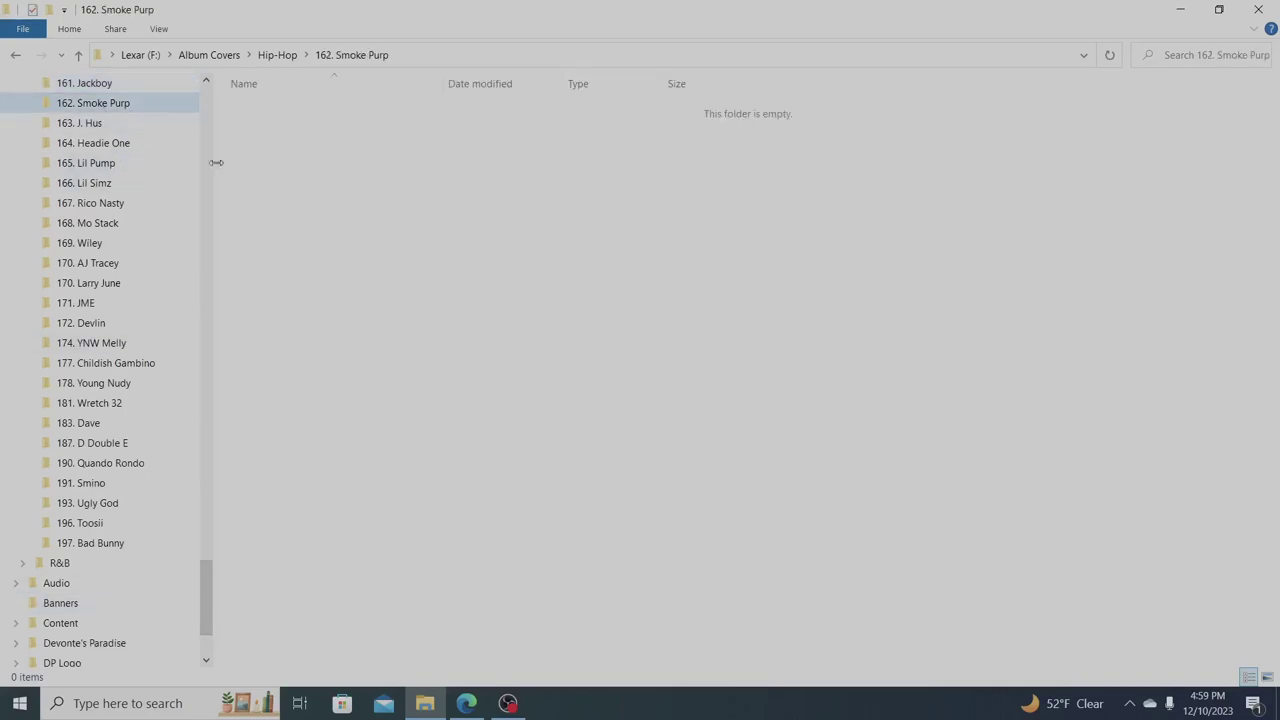
pyautogui.click(97, 125)
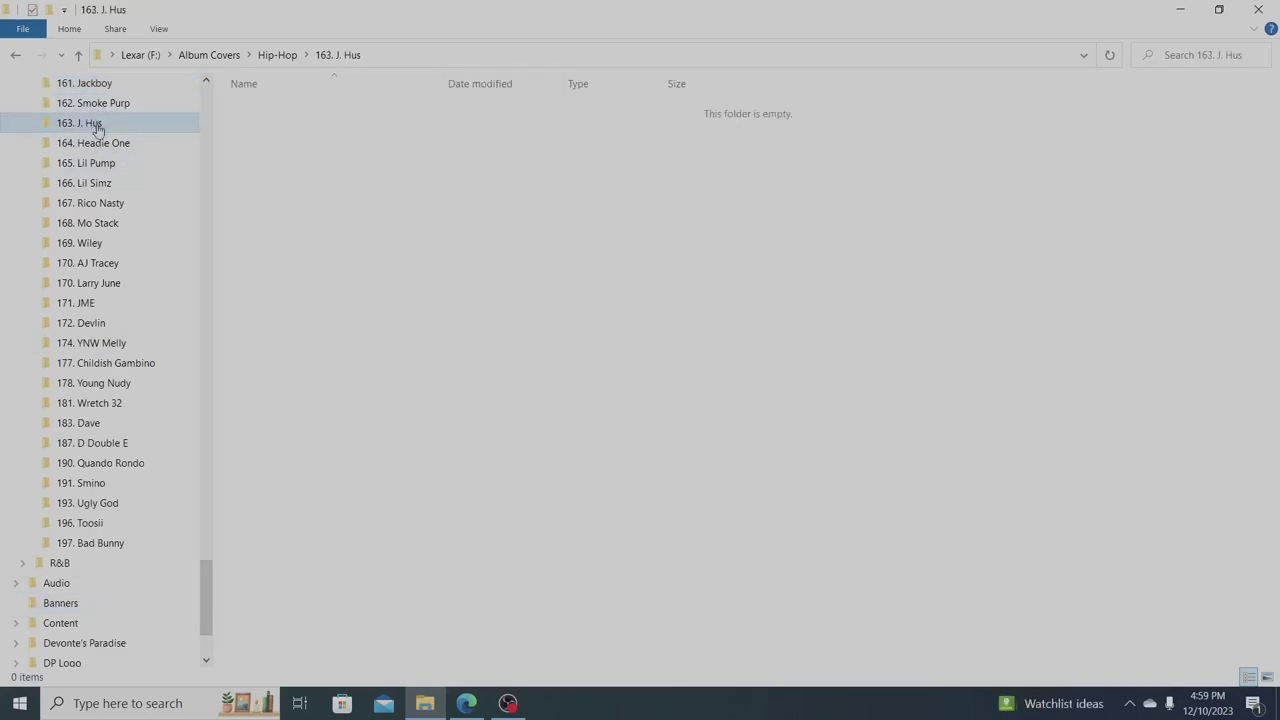
pyautogui.click(92, 144)
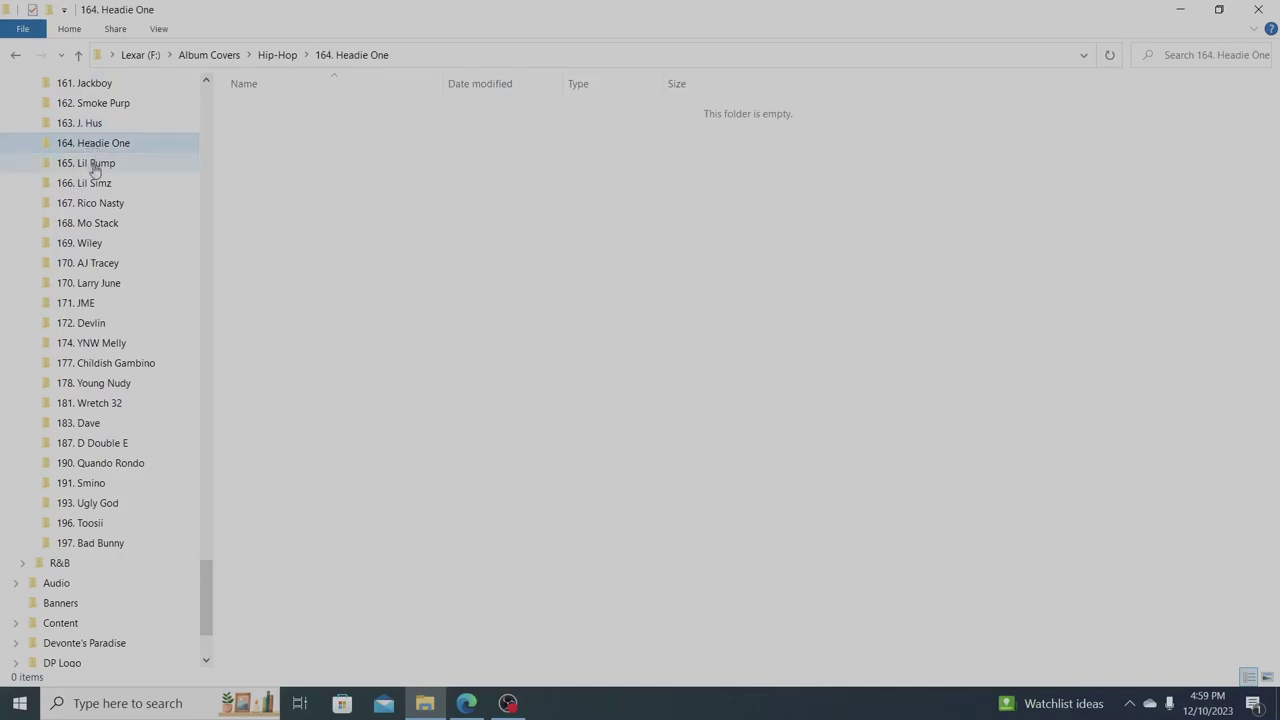
# Display the 165. Lil Pump folder as large icons and go through the covers 01. Lil Pump (2017) and 02. Hrvd Drpt (2019)
pyautogui.click(94, 169)
pyautogui.rightClick(337, 249)
pyautogui.moveTo(355, 261)
pyautogui.click(569, 294)
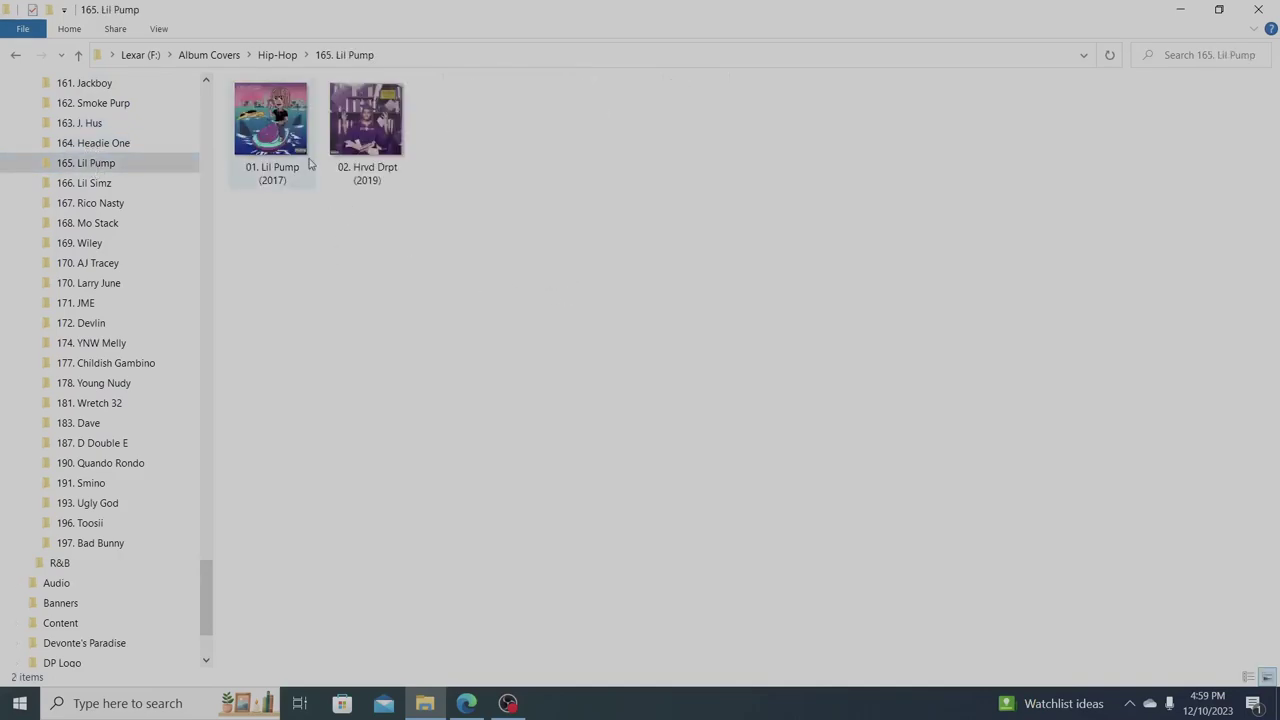
pyautogui.click(291, 127)
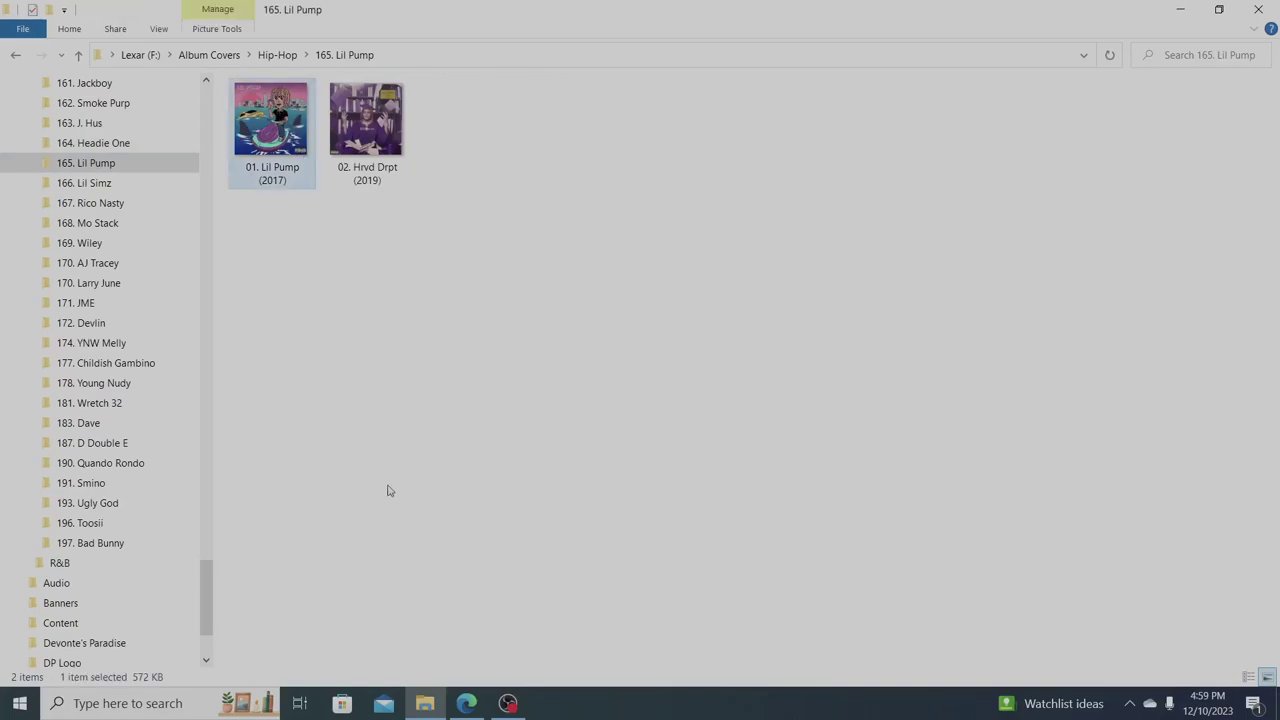
pyautogui.press('Right')
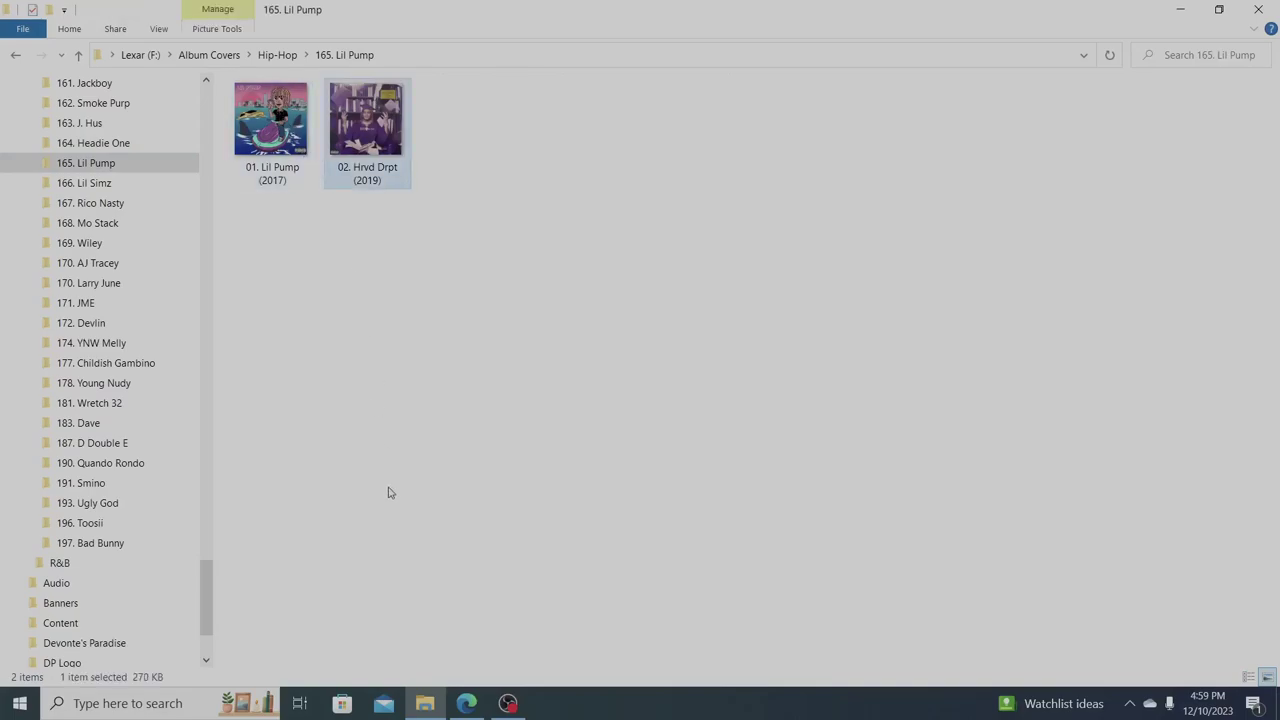
# Check the 166. Lil Simz folder, and show the 167. Rico Nasty folder as large icons with 01. Nghtmre Vctn (2020) selected
pyautogui.click(108, 184)
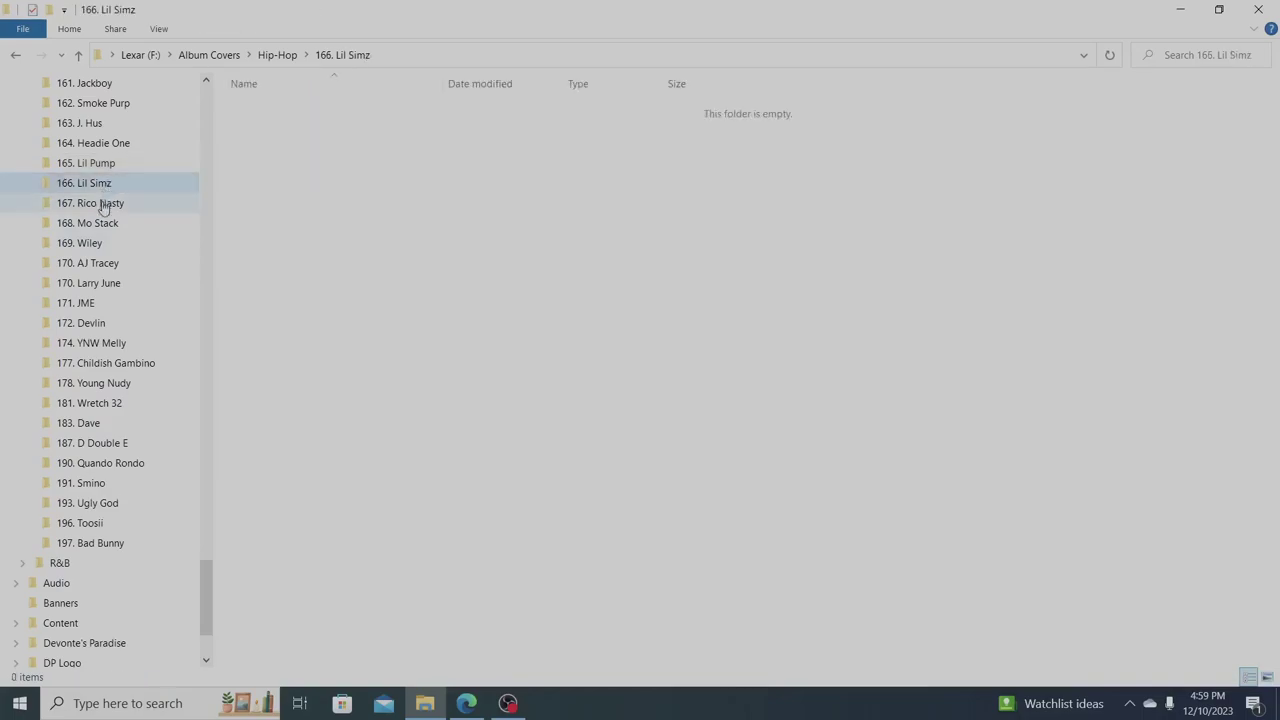
pyautogui.click(102, 205)
pyautogui.rightClick(409, 272)
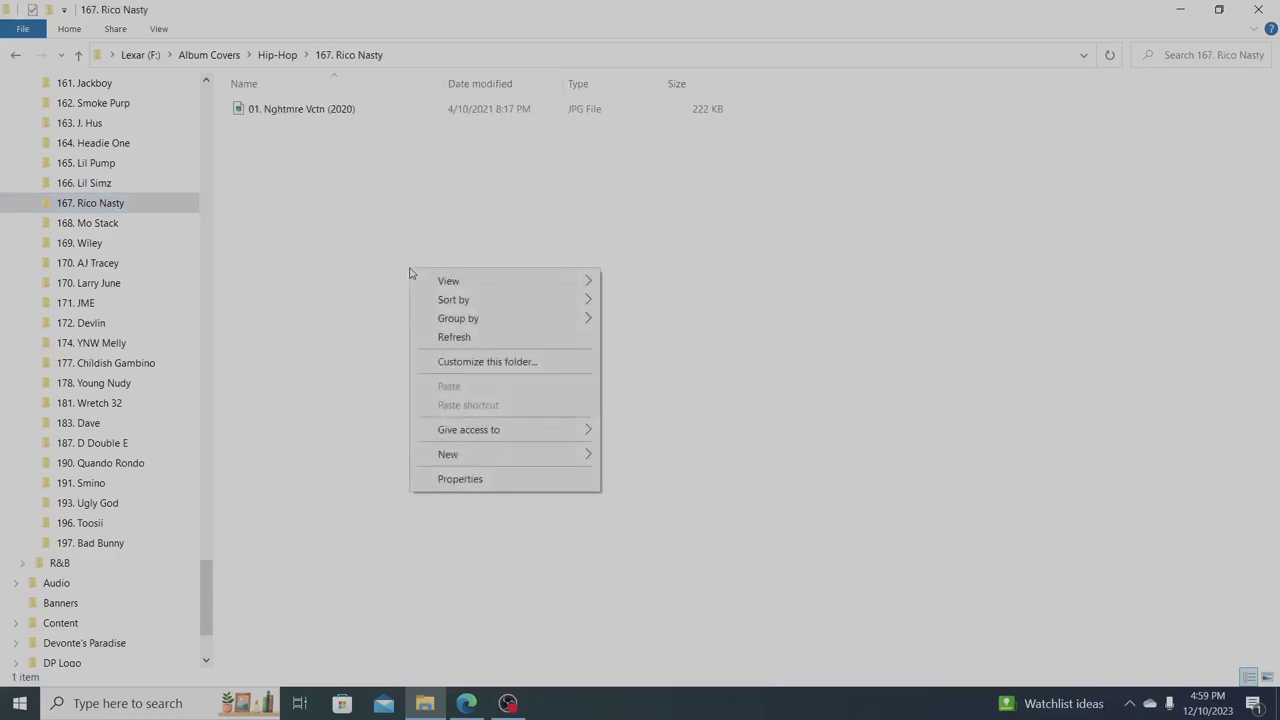
pyautogui.click(666, 300)
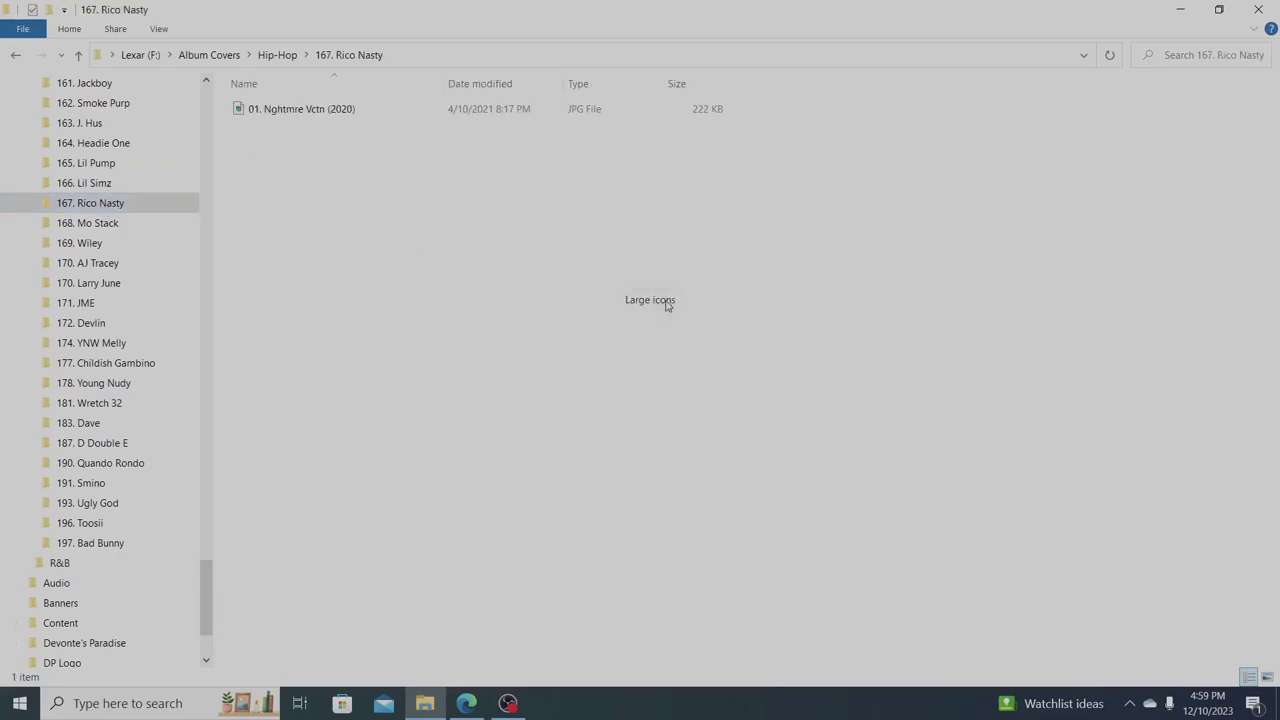
pyautogui.click(289, 147)
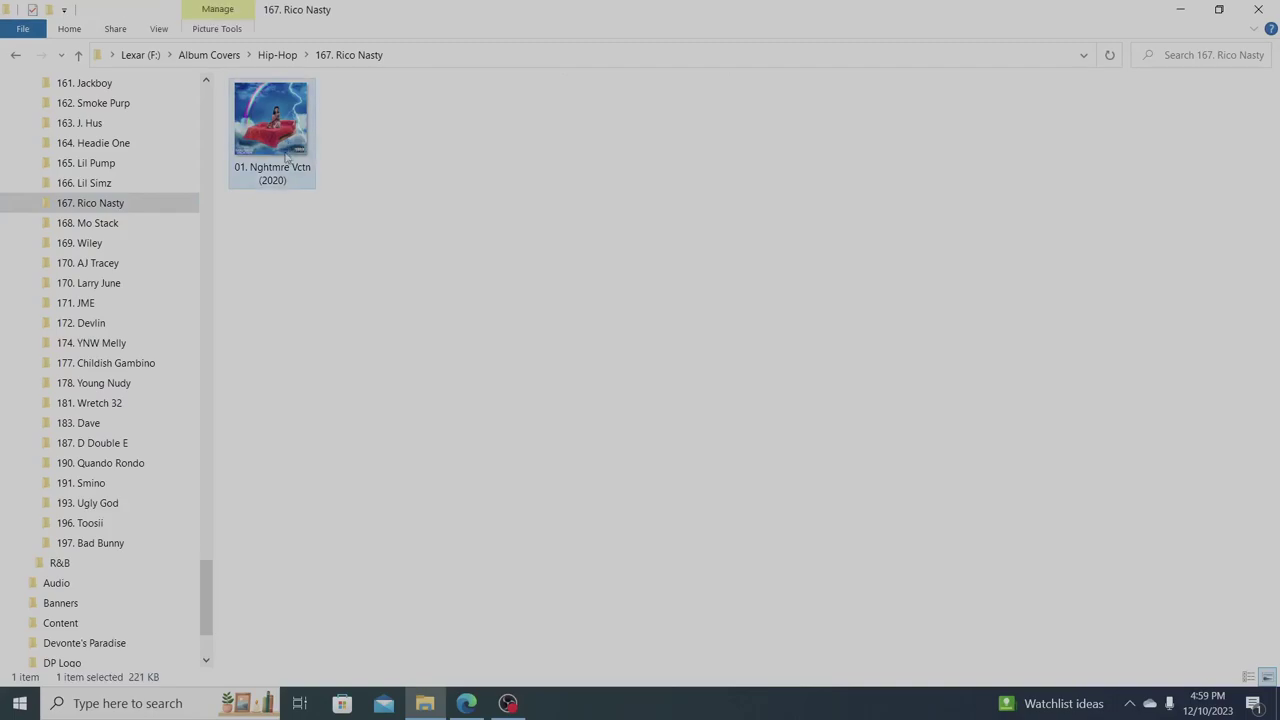
# Check the 168. Mo Stack folder, and display the 169. Wiley folder's album covers as large icons
pyautogui.click(128, 224)
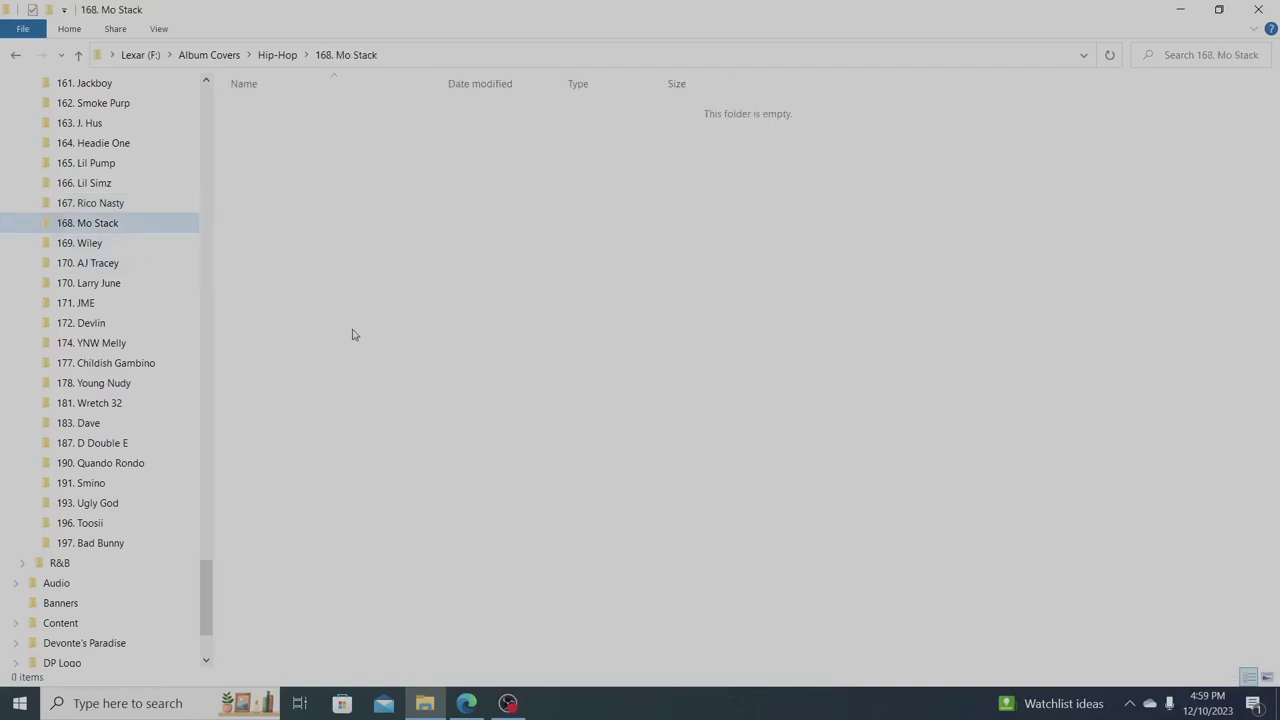
pyautogui.click(86, 249)
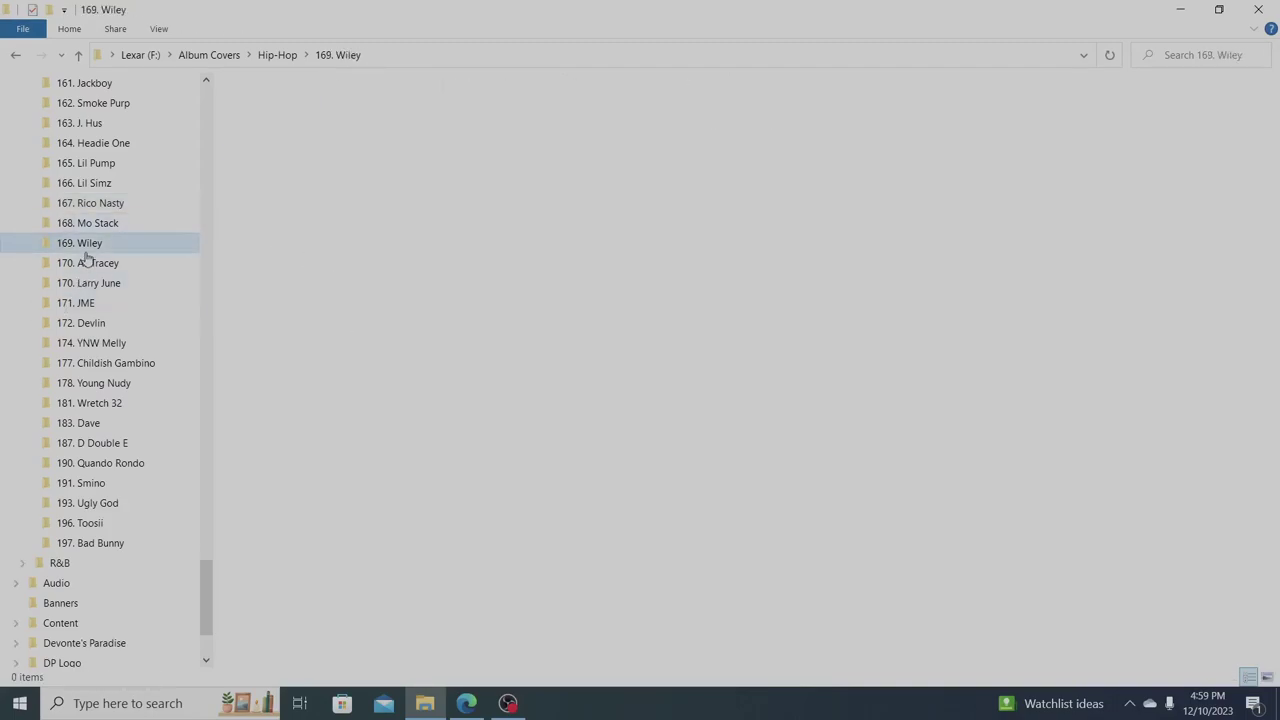
pyautogui.rightClick(400, 376)
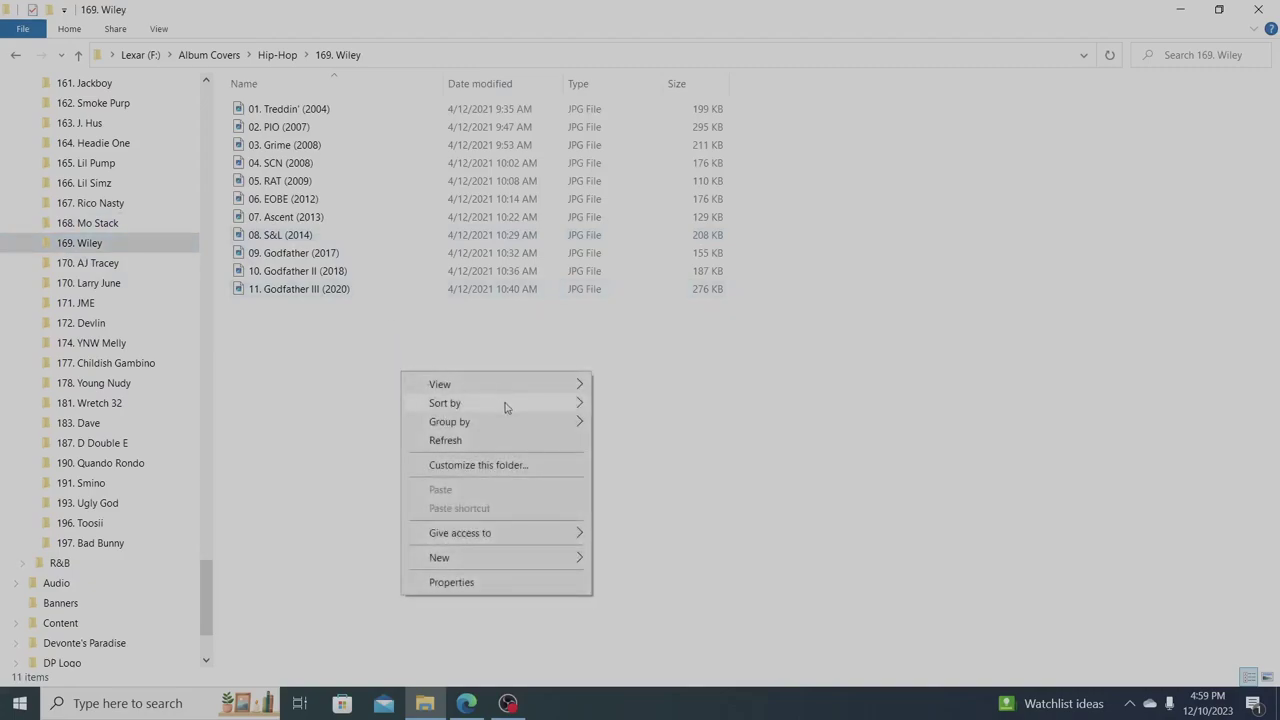
pyautogui.moveTo(509, 386)
pyautogui.click(645, 402)
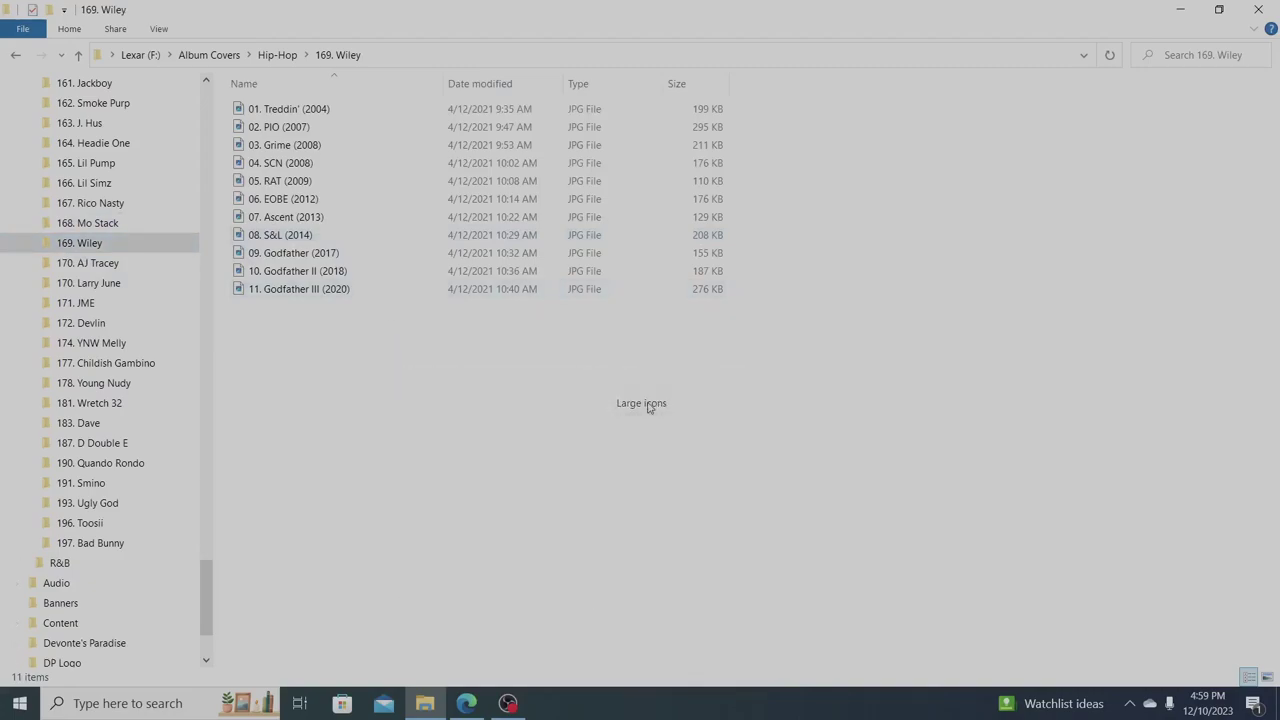
# Go through the album covers in the 169. Wiley folder one by one, from 01. Treddin' (2004) to 11. Godfather III (2020)
pyautogui.click(252, 85)
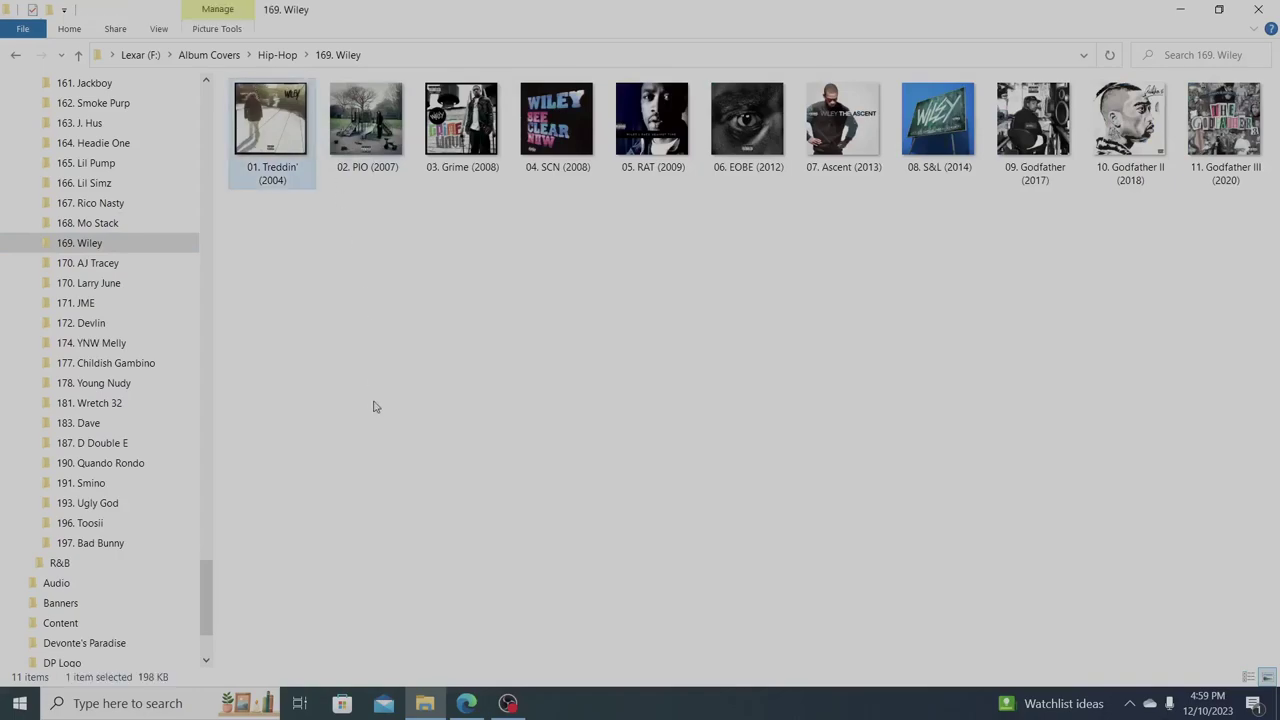
pyautogui.press('Right')
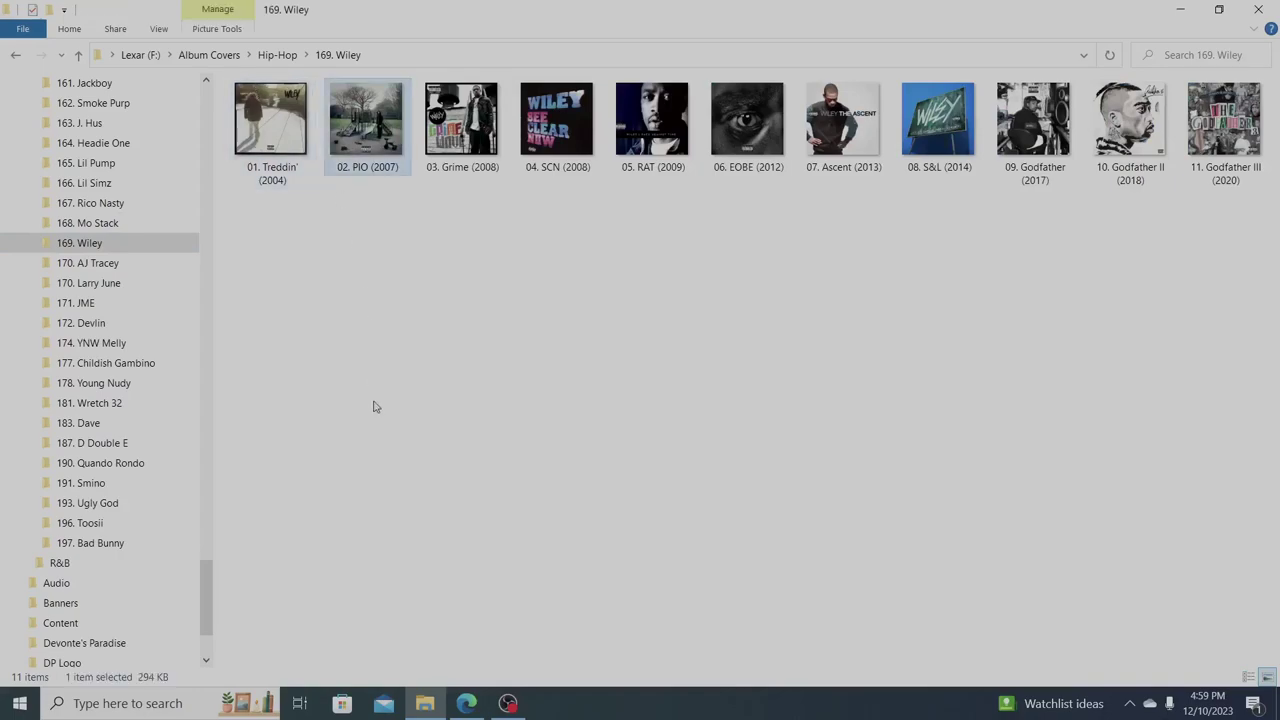
pyautogui.press('Right')
pyautogui.press('Right')
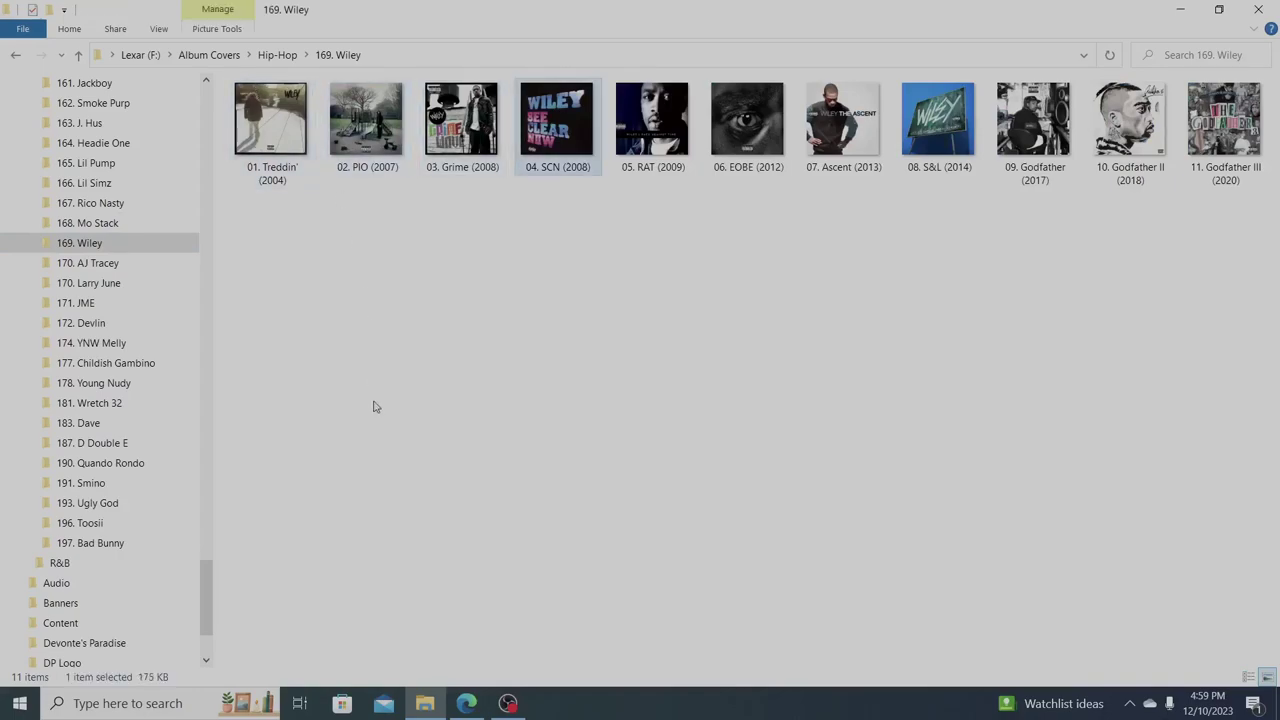
pyautogui.press('Right')
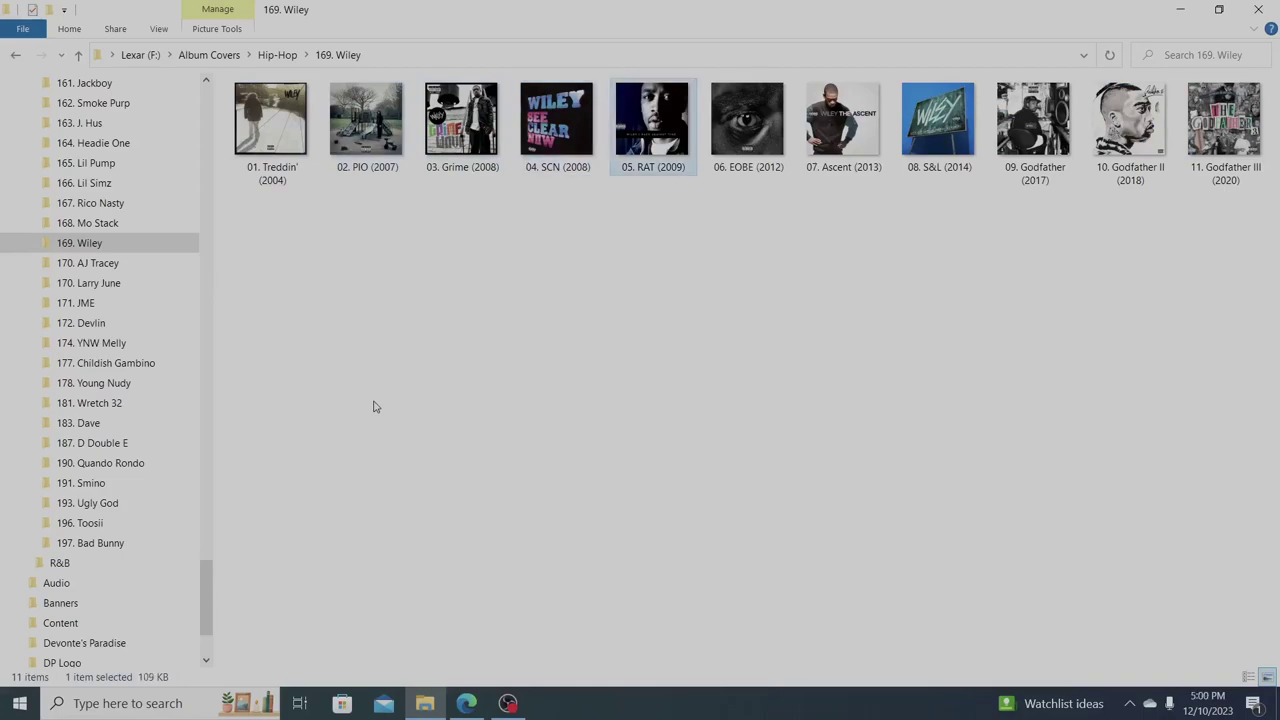
pyautogui.press('Right')
pyautogui.press('Right')
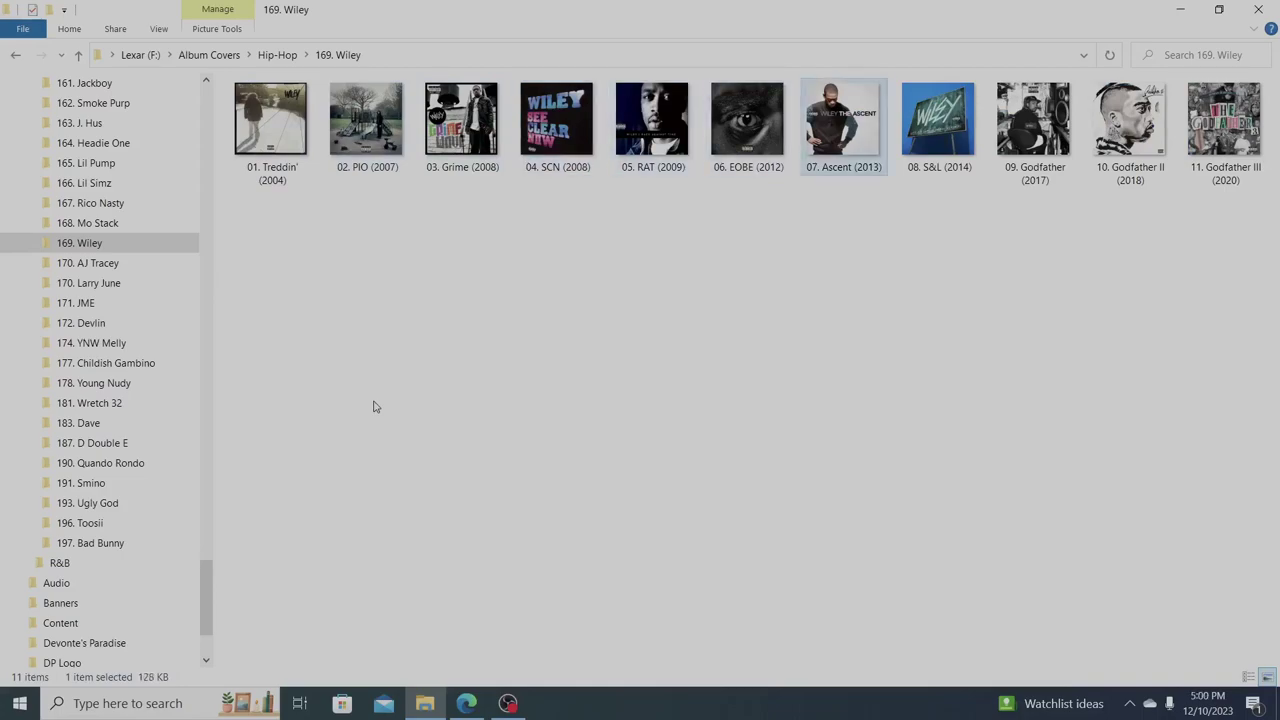
pyautogui.press('Right')
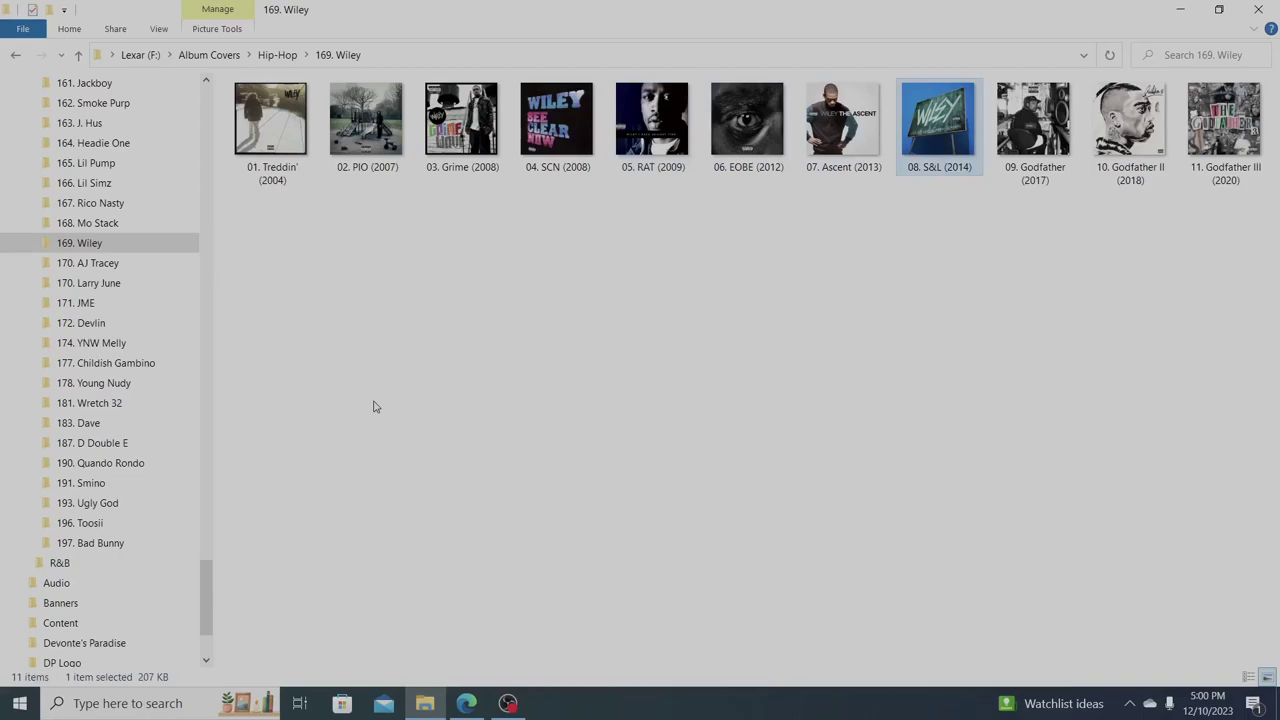
pyautogui.press('Right')
pyautogui.press('Right')
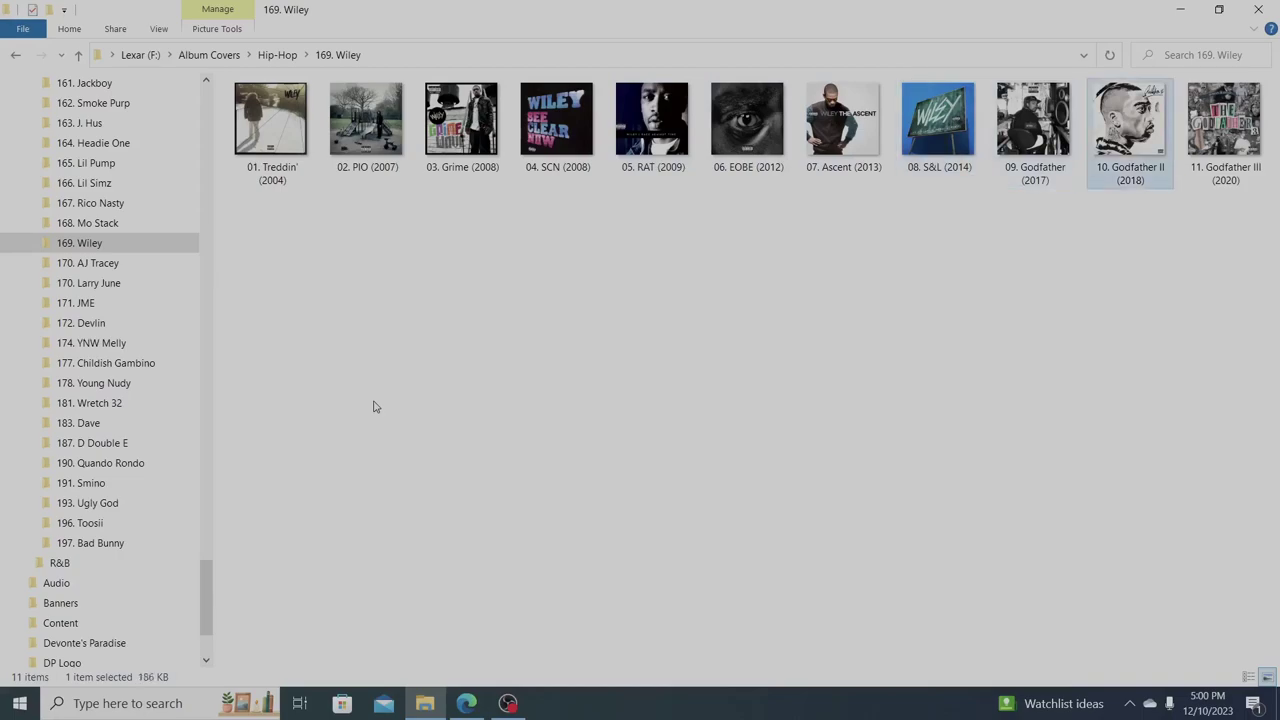
pyautogui.press('Right')
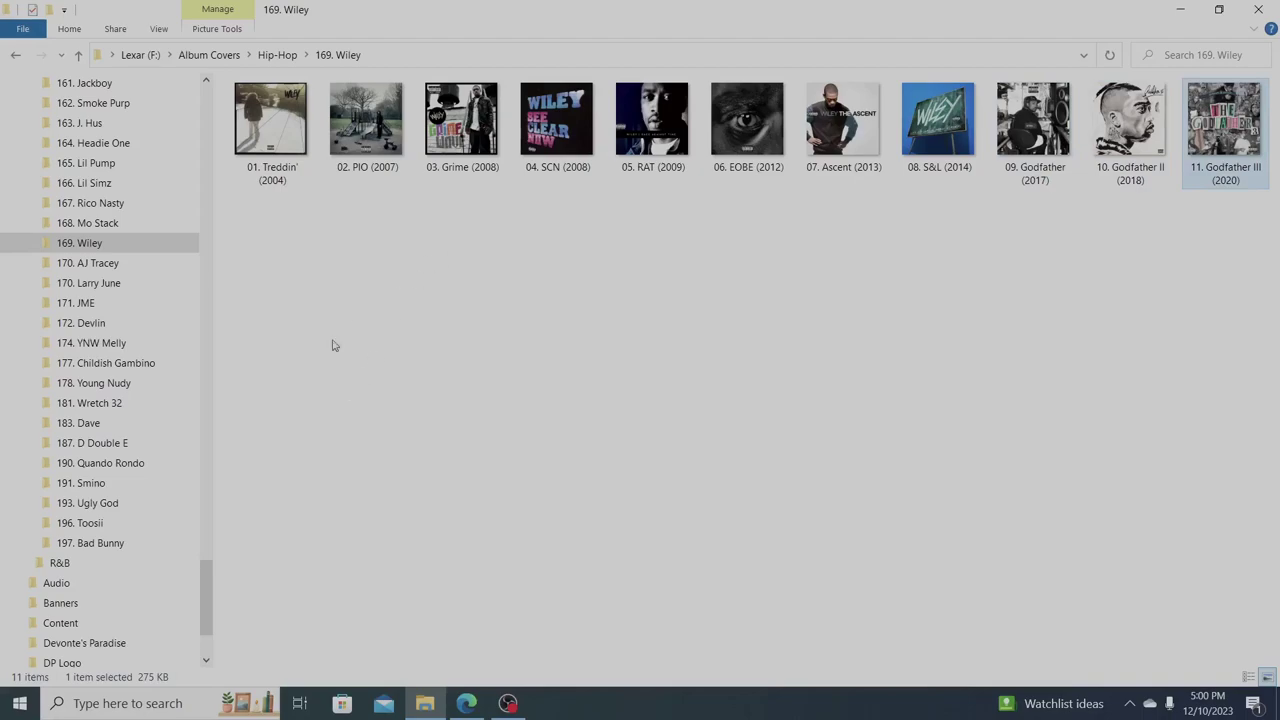
# Check the 170. AJ Tracey folder, and display the 170. Larry June folder's album covers as large icons
pyautogui.click(185, 264)
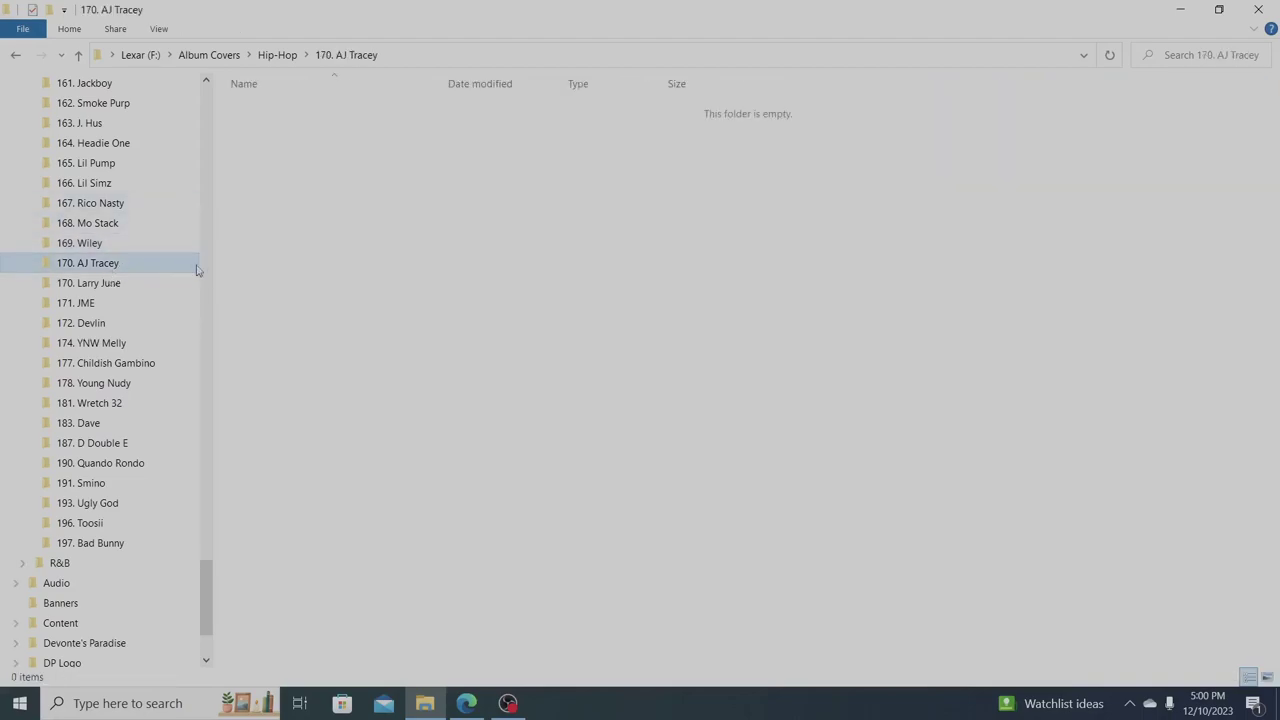
pyautogui.click(114, 286)
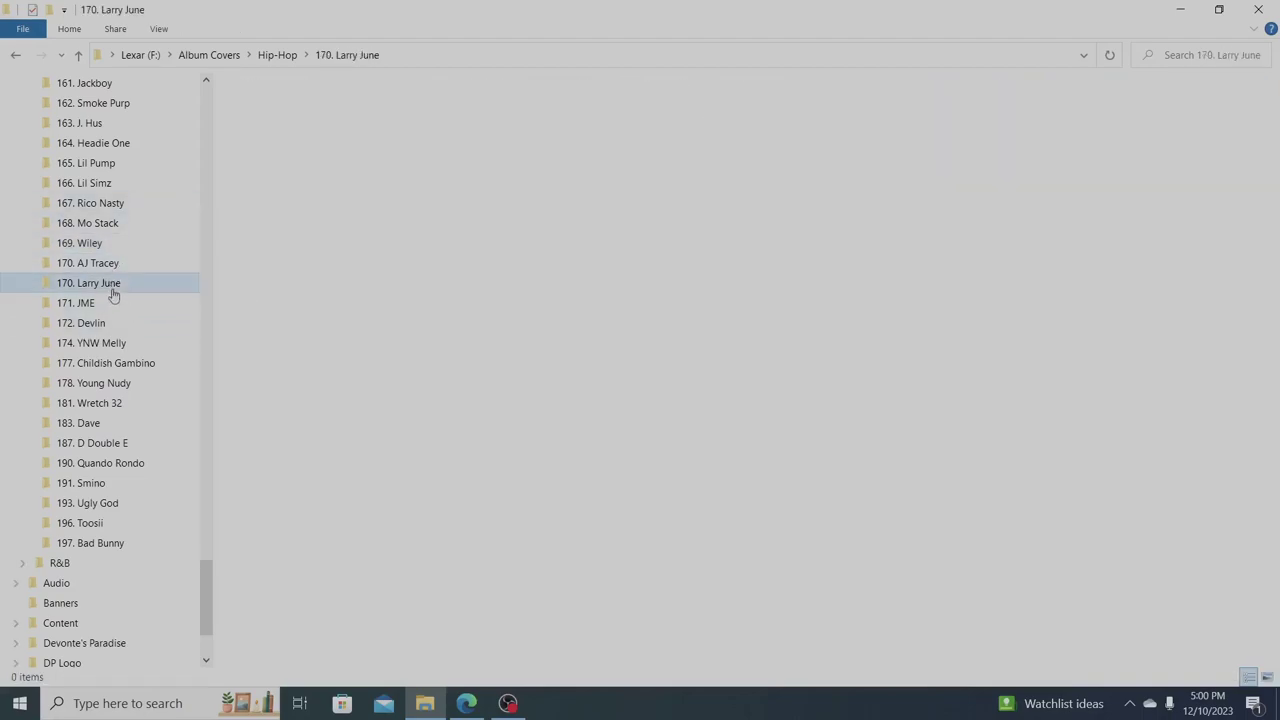
pyautogui.rightClick(318, 390)
pyautogui.moveTo(395, 403)
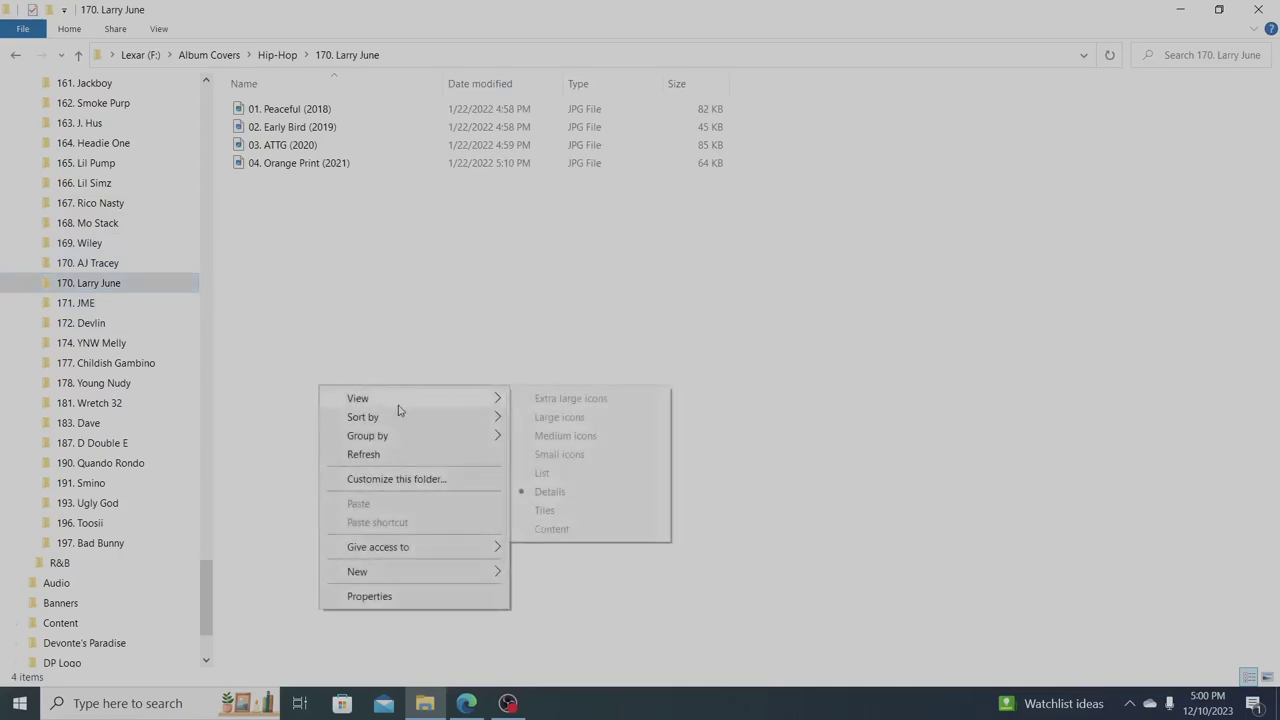
pyautogui.click(527, 416)
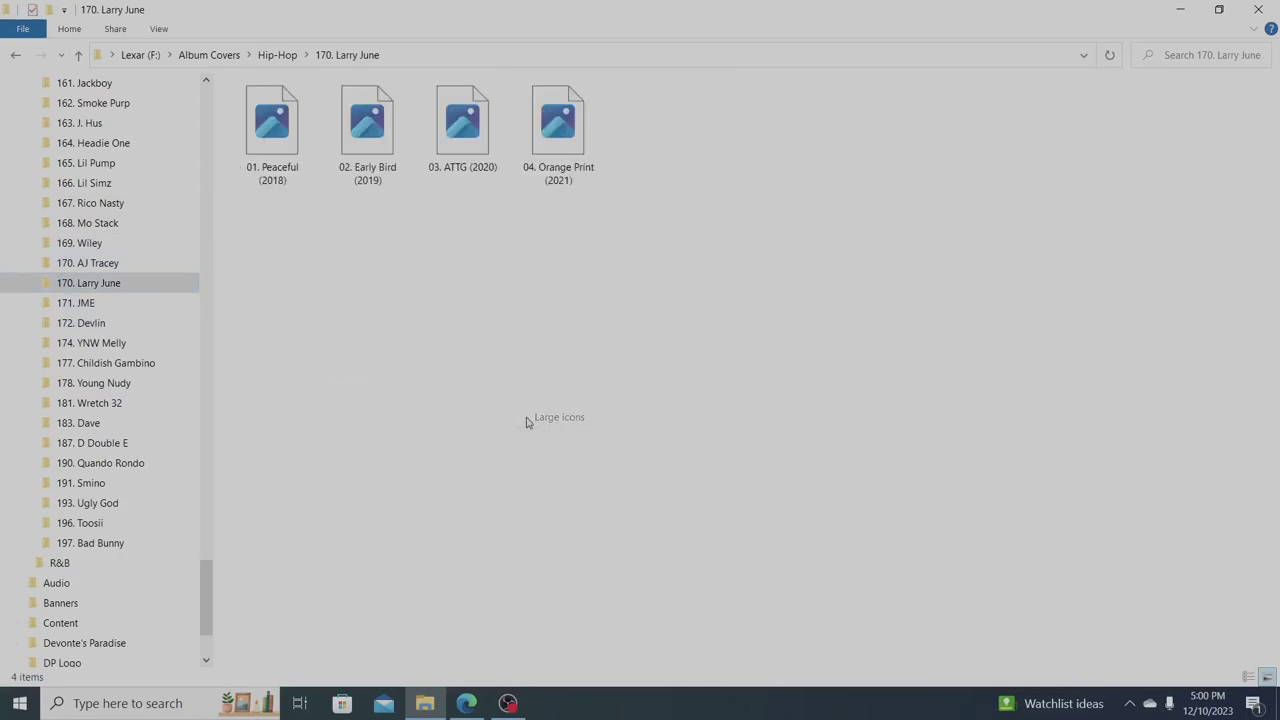
# Go through the Larry June covers one by one, from 01. Peaceful (2018) to 04. Orange Print (2021)
pyautogui.click(270, 140)
pyautogui.press('Right')
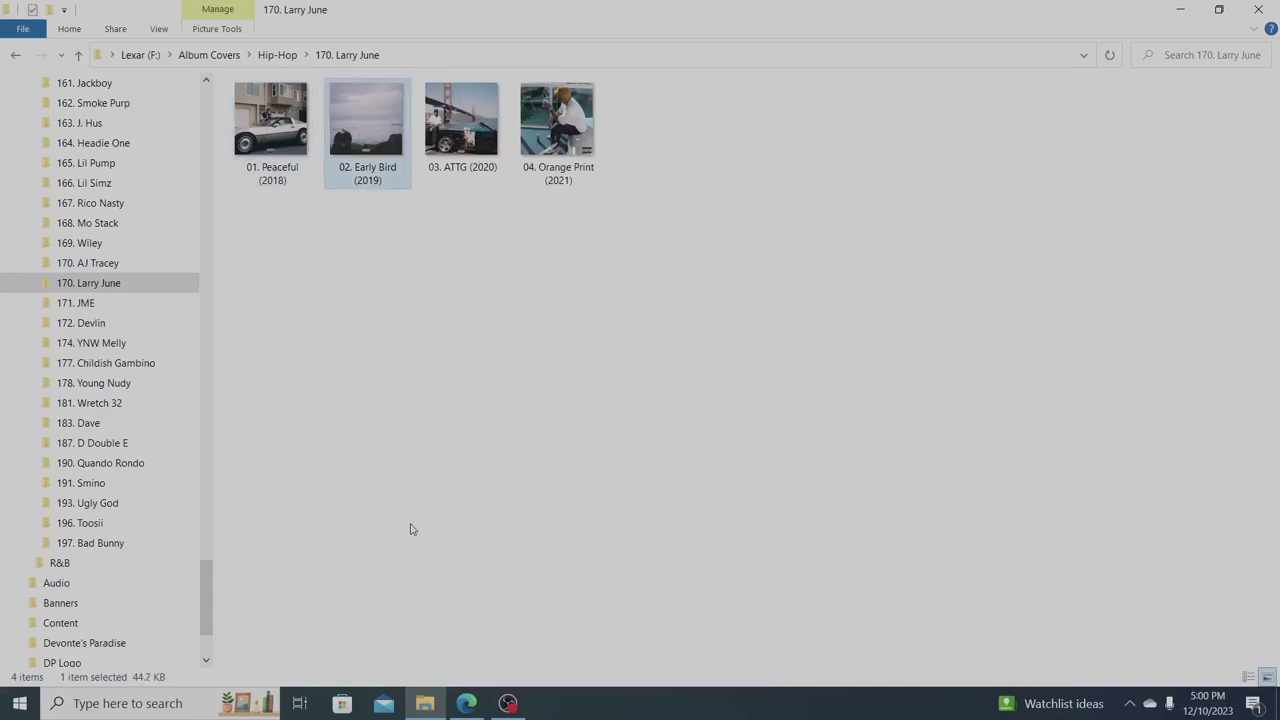
pyautogui.press('Right')
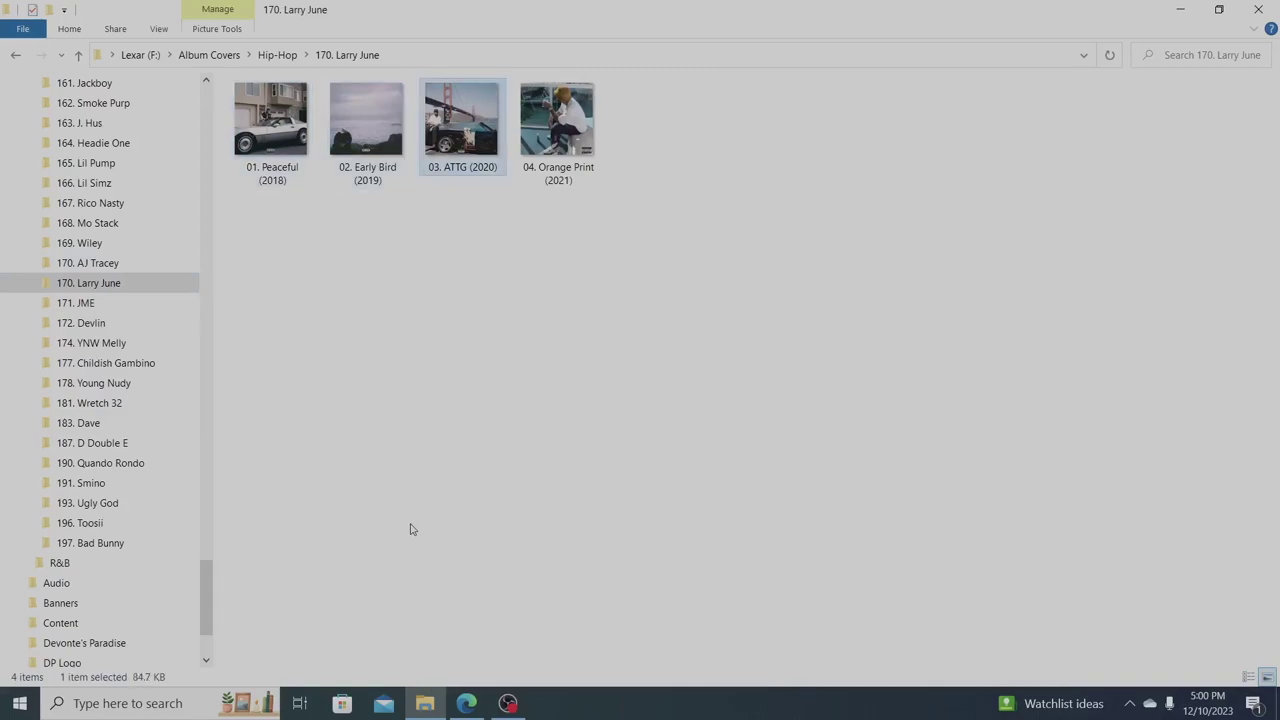
pyautogui.press('Right')
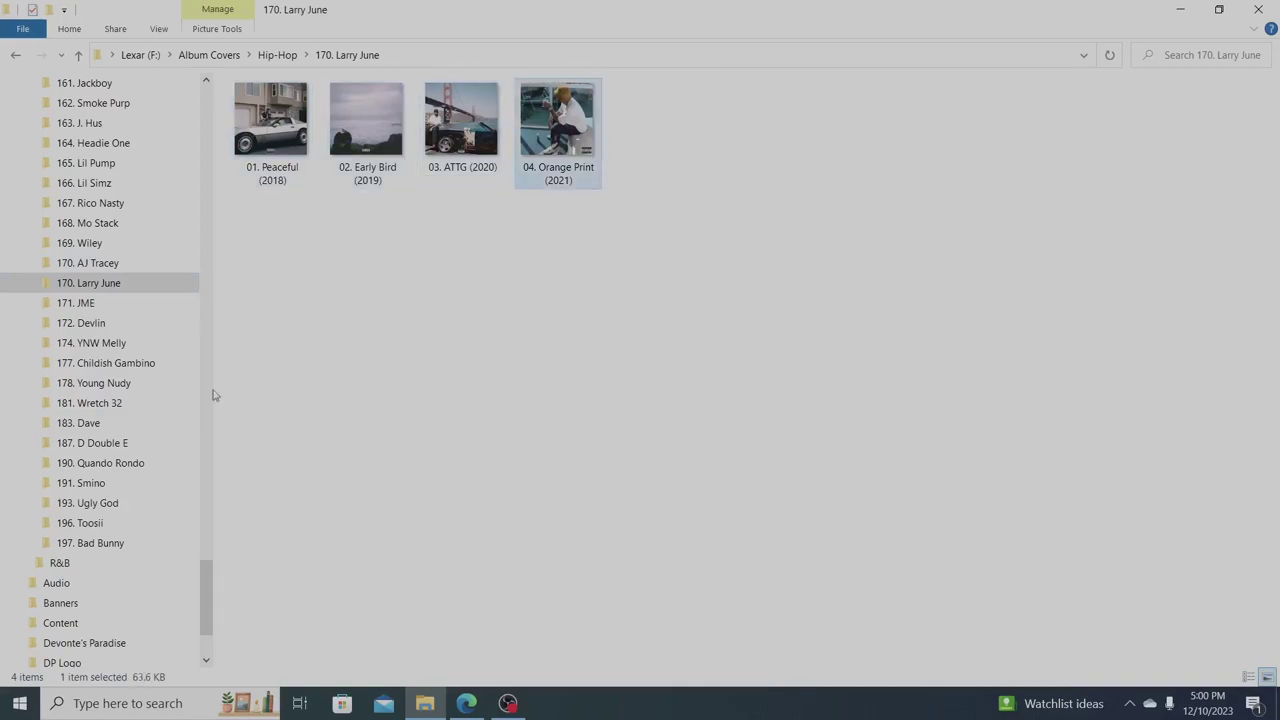
# Display the 171. JME folder as large icons and go through its covers from 01. Famous_ (2007) to 03. Integrity_ (2015)
pyautogui.click(118, 304)
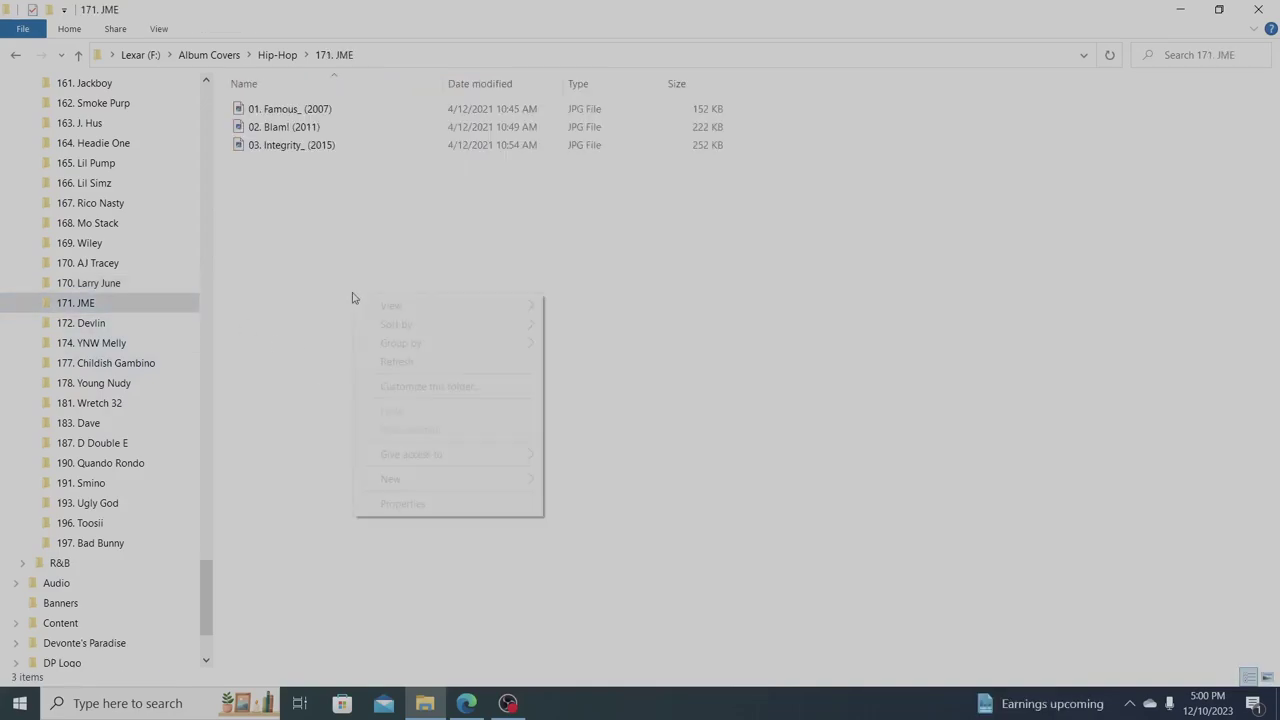
pyautogui.moveTo(457, 306)
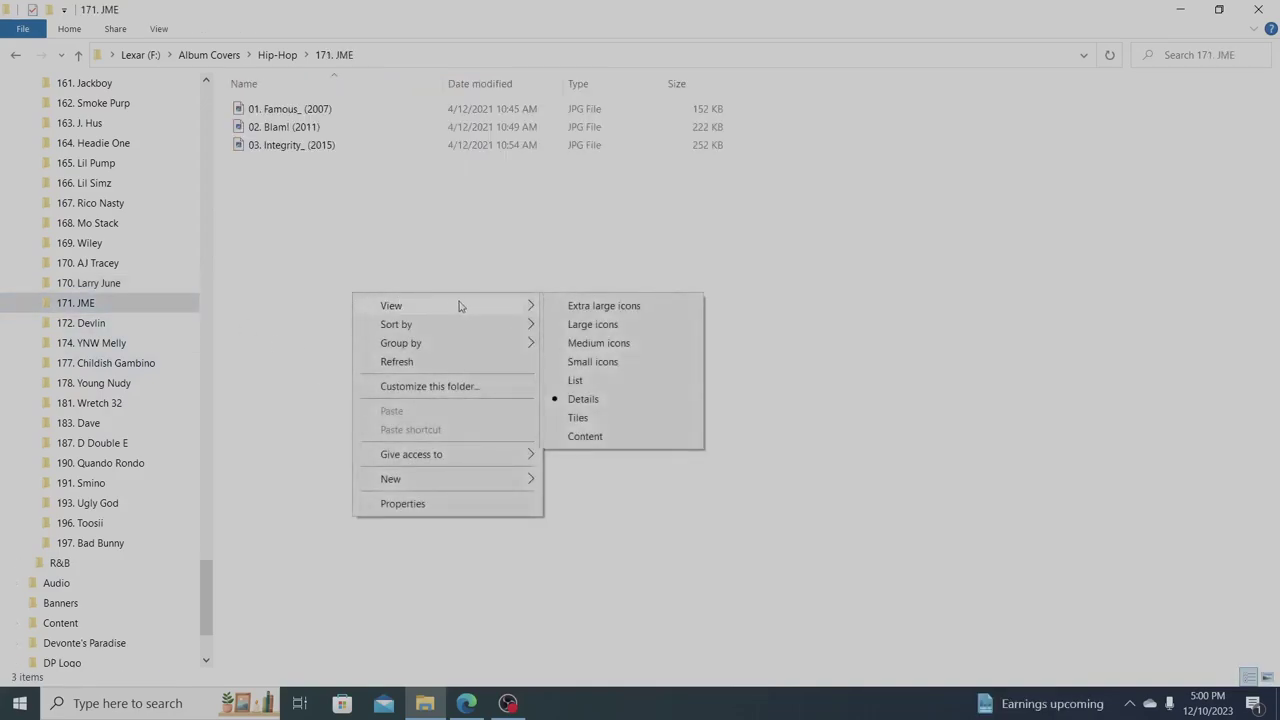
pyautogui.click(592, 324)
pyautogui.click(277, 103)
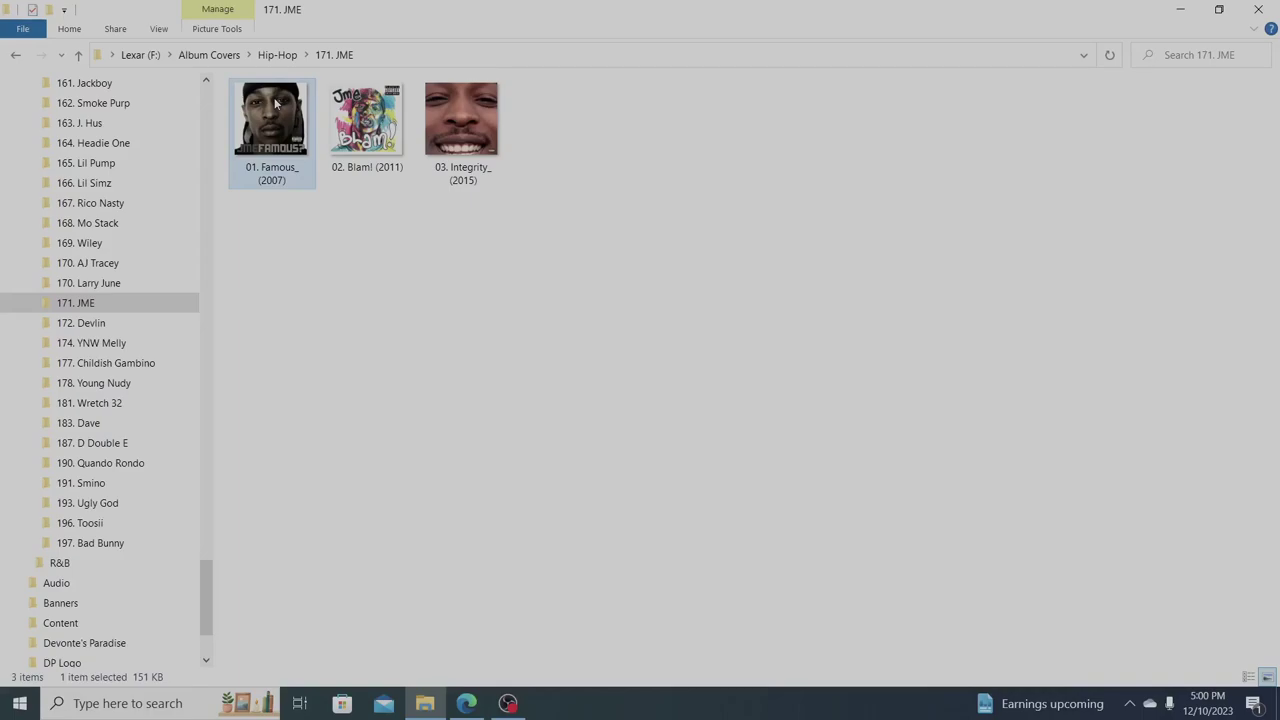
pyautogui.press('Right')
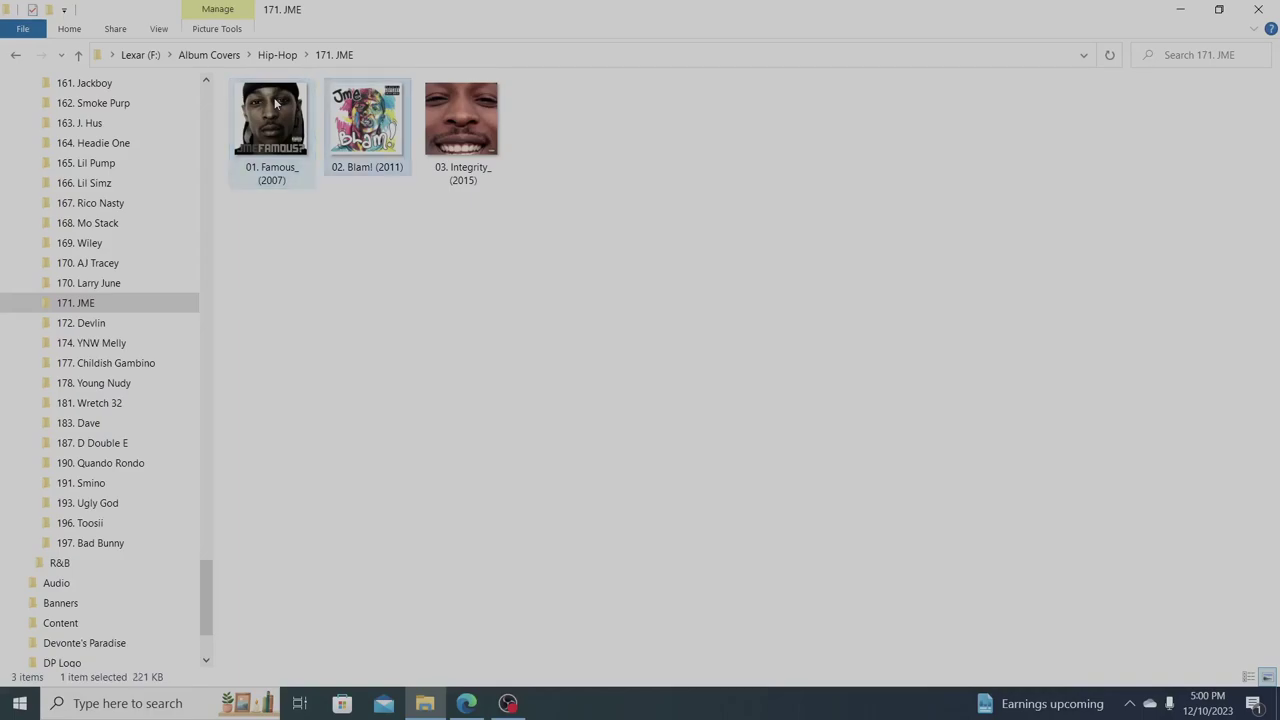
pyautogui.press('Right')
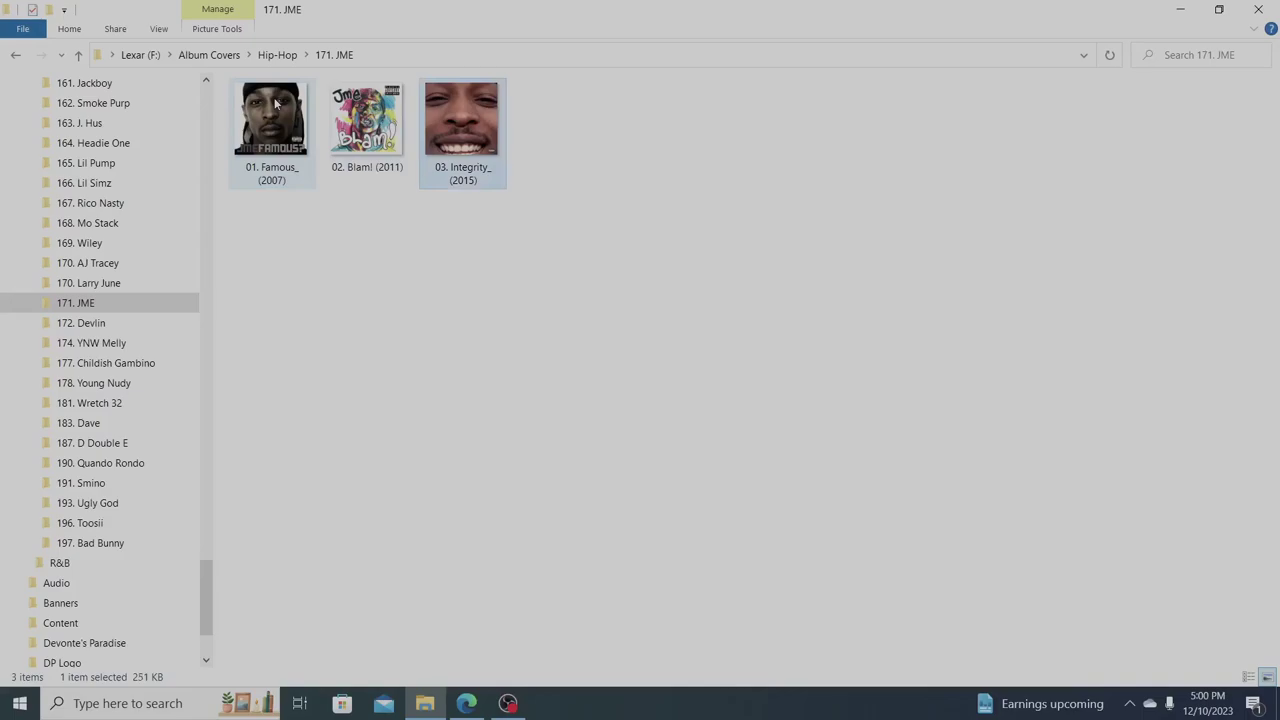
# Check the 172. Devlin folder, and show the 174. YNW Melly folder as large icons with 01. MVM (2019) selected
pyautogui.click(112, 325)
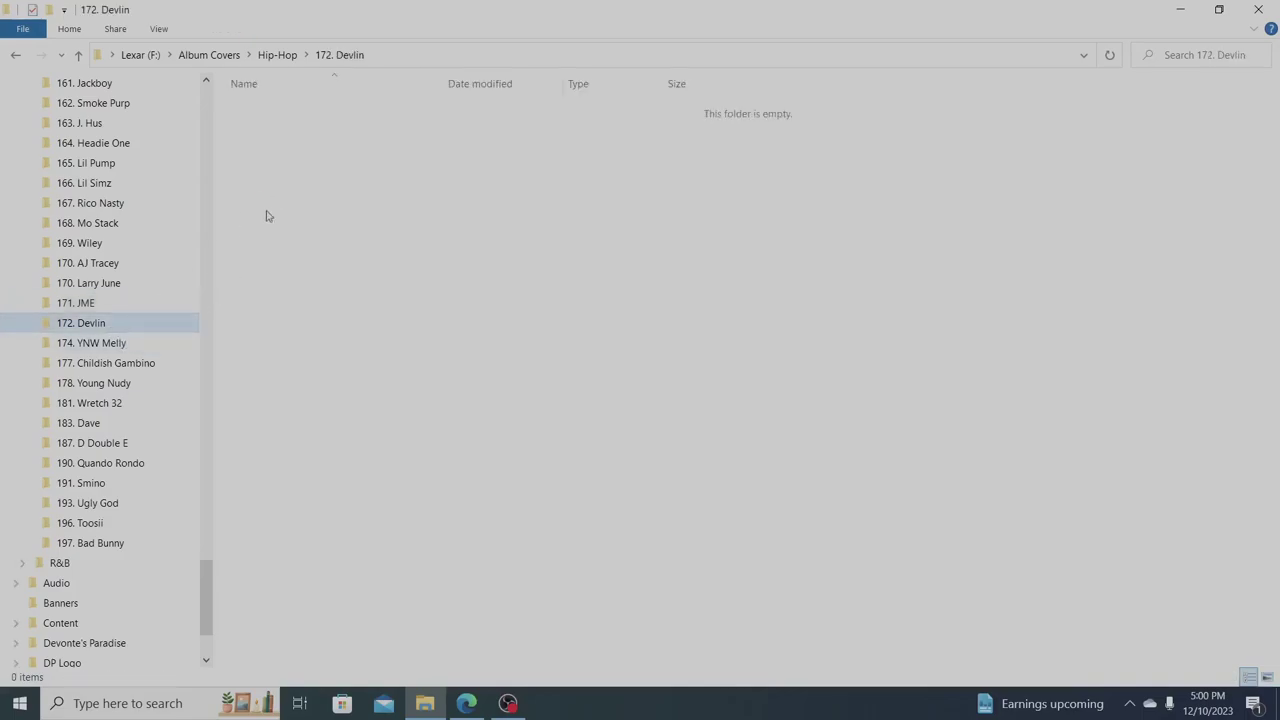
pyautogui.click(107, 345)
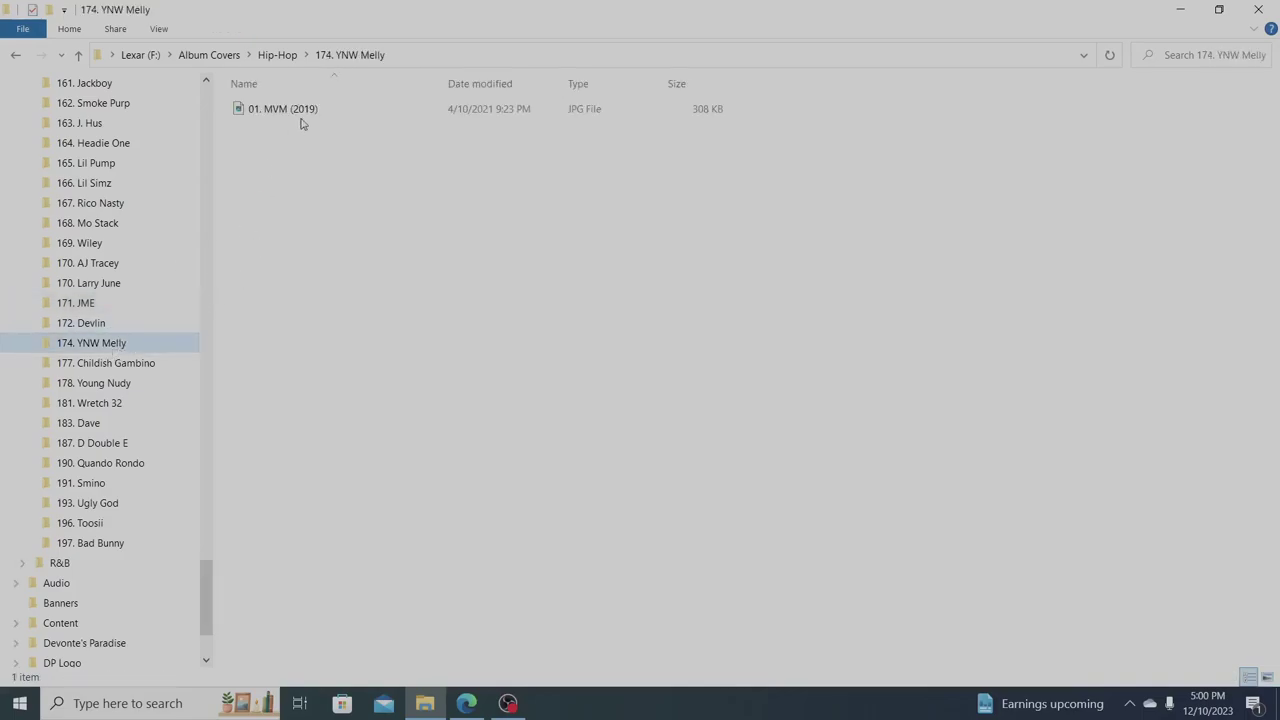
pyautogui.rightClick(382, 241)
pyautogui.moveTo(437, 258)
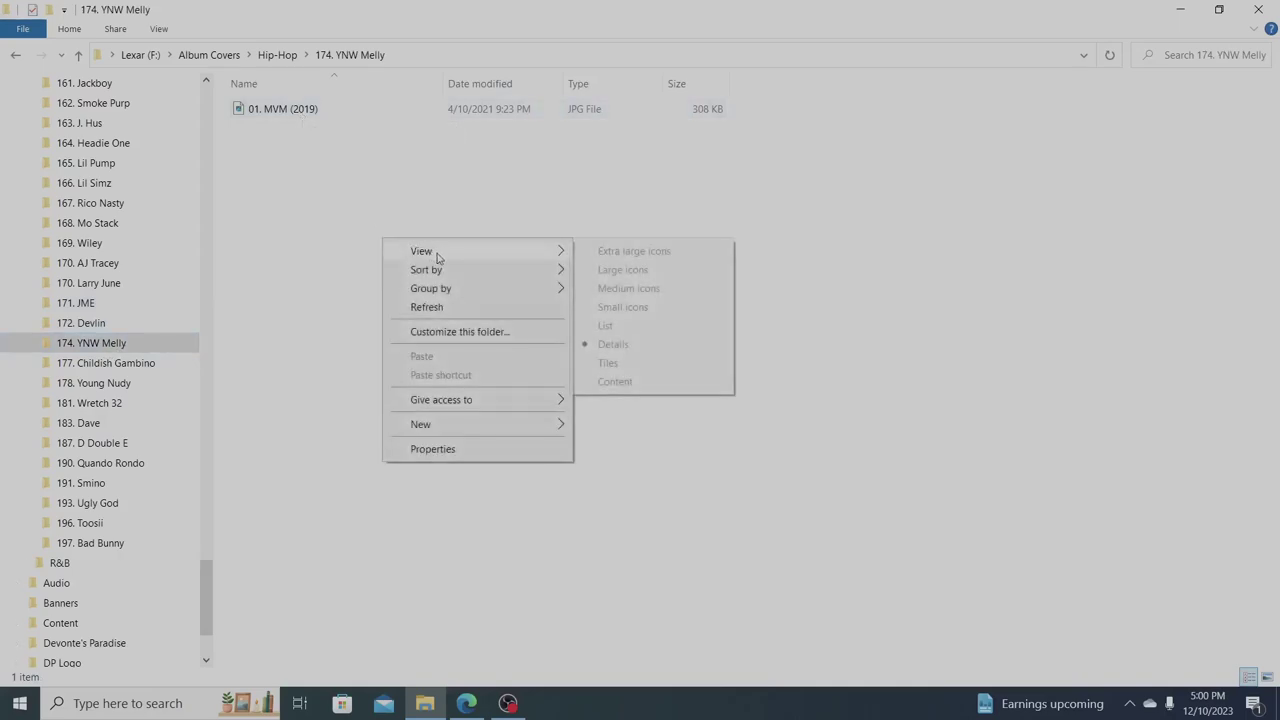
pyautogui.click(602, 277)
pyautogui.click(276, 110)
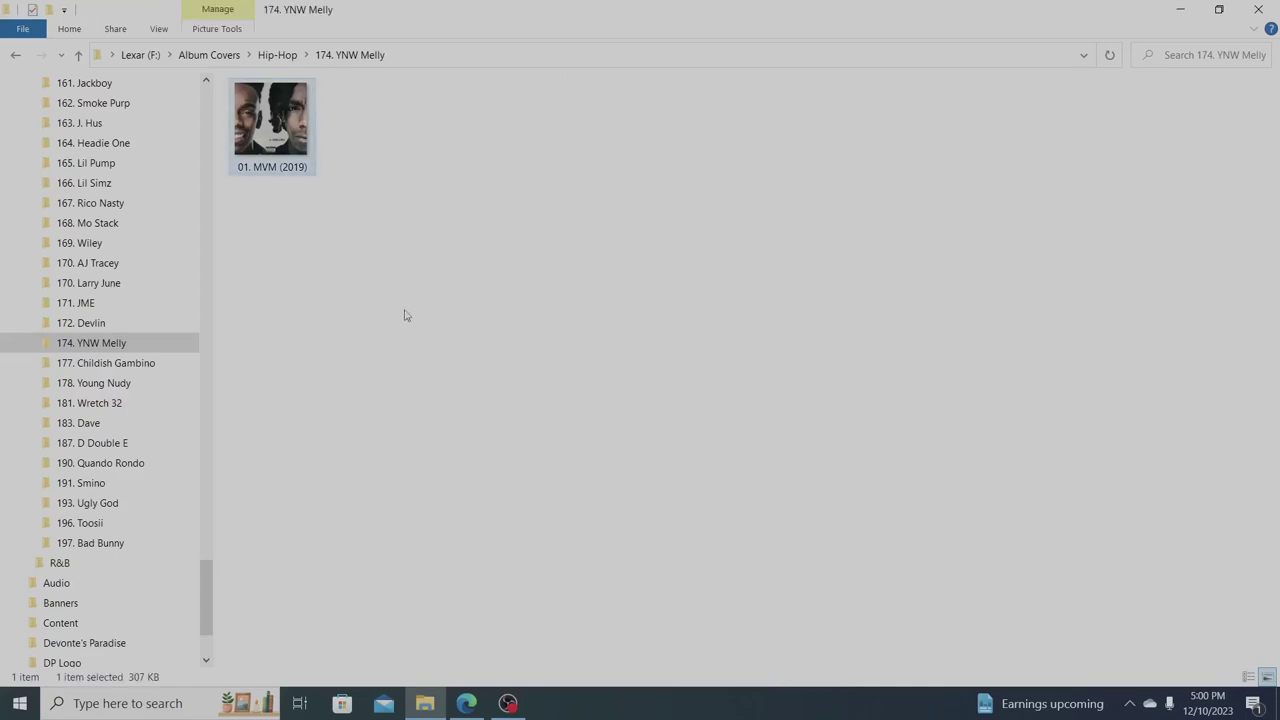
# Open the 177. Childish Gambino folder and go through its covers from 01. Camp (2011) to 04. 3.15.20 (2020)
pyautogui.click(131, 364)
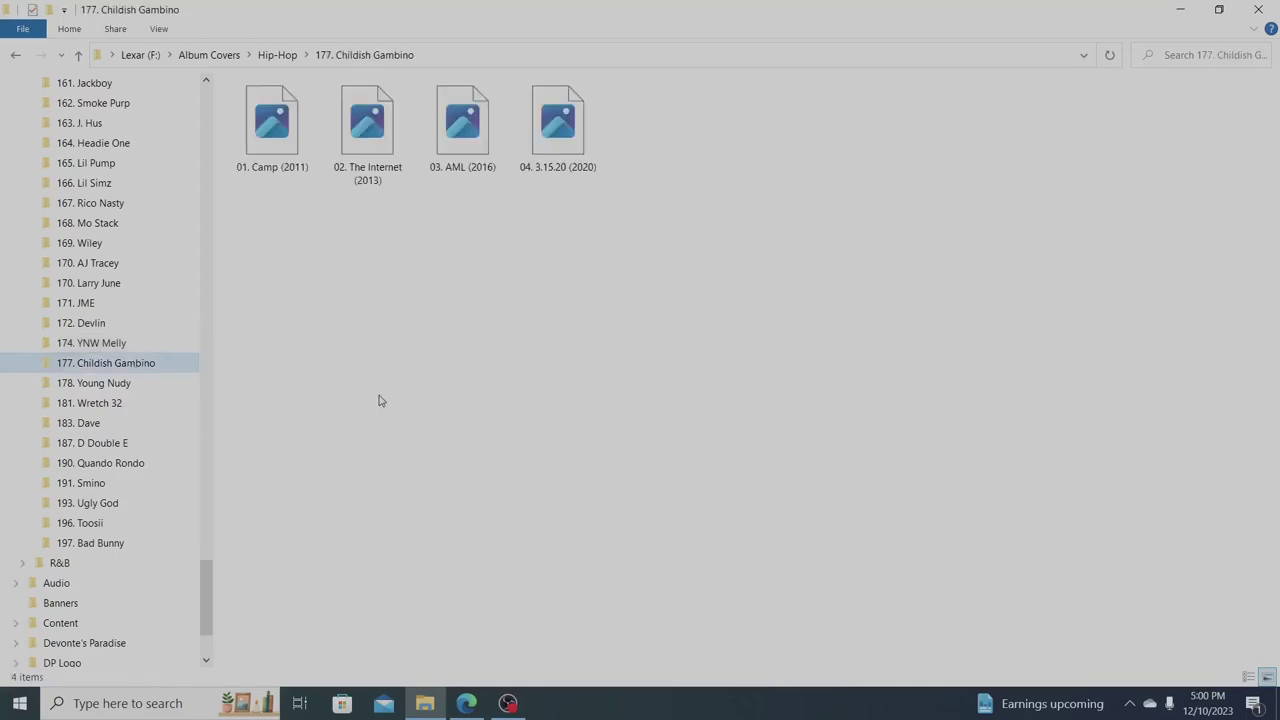
pyautogui.click(268, 153)
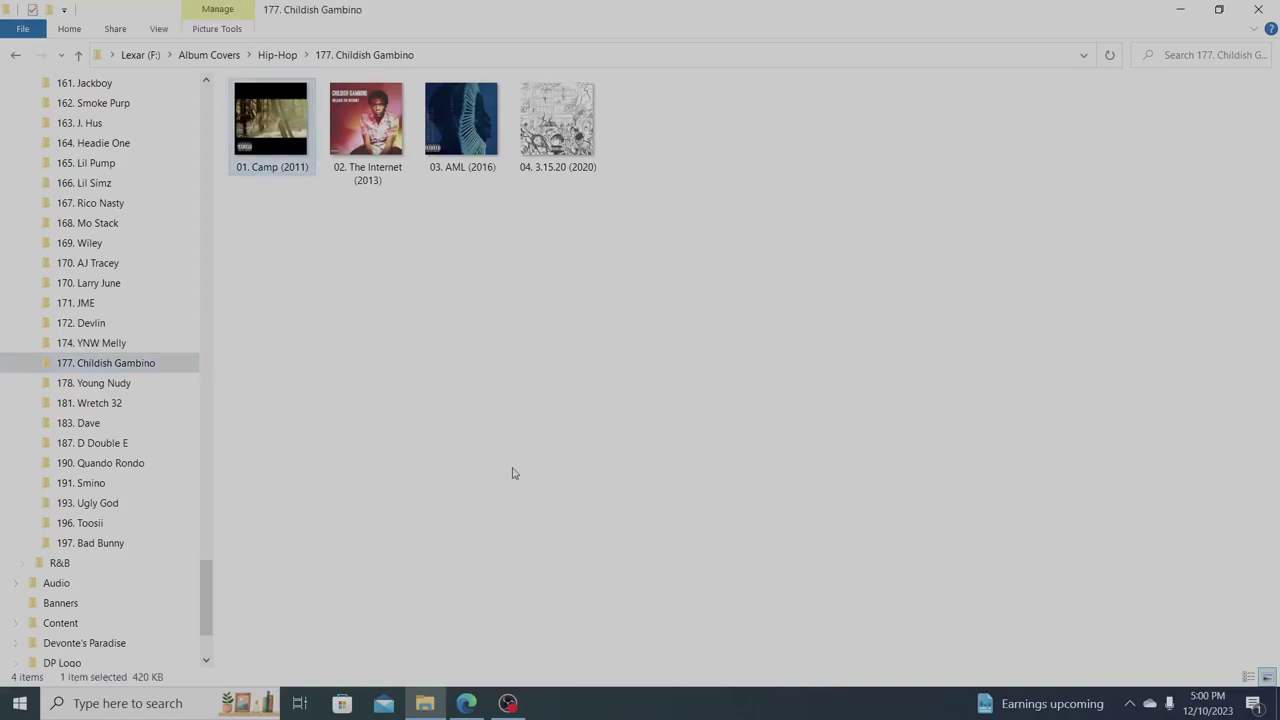
pyautogui.press('Right')
pyautogui.press('Right')
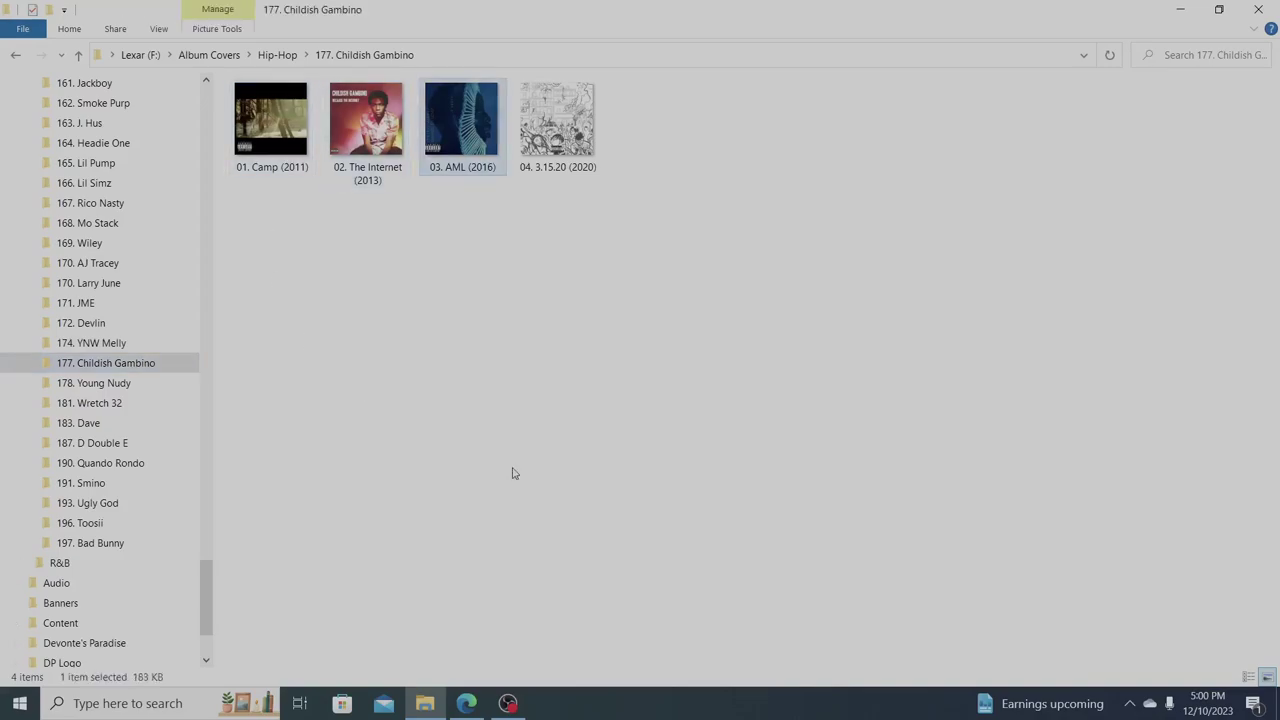
pyautogui.press('Right')
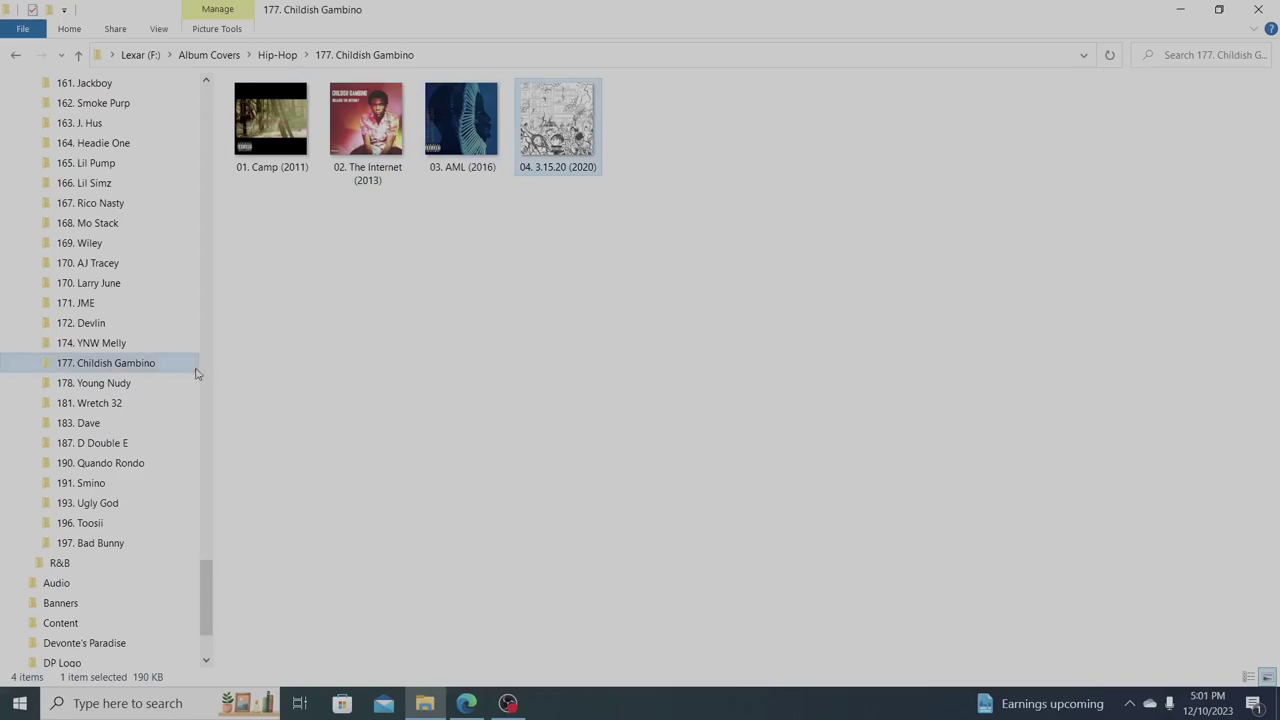
# Open the 178. Young Nudy folder and display its album cover as a large icon
pyautogui.click(113, 381)
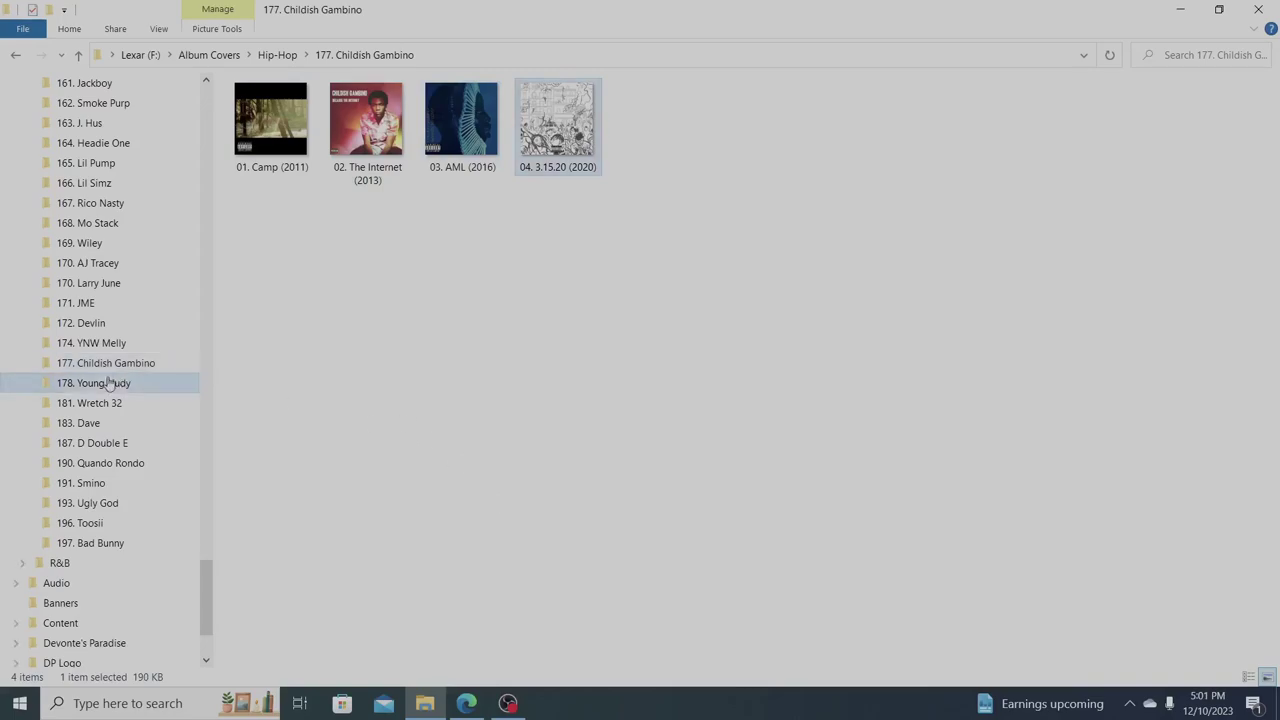
pyautogui.rightClick(346, 392)
pyautogui.moveTo(384, 404)
pyautogui.click(585, 421)
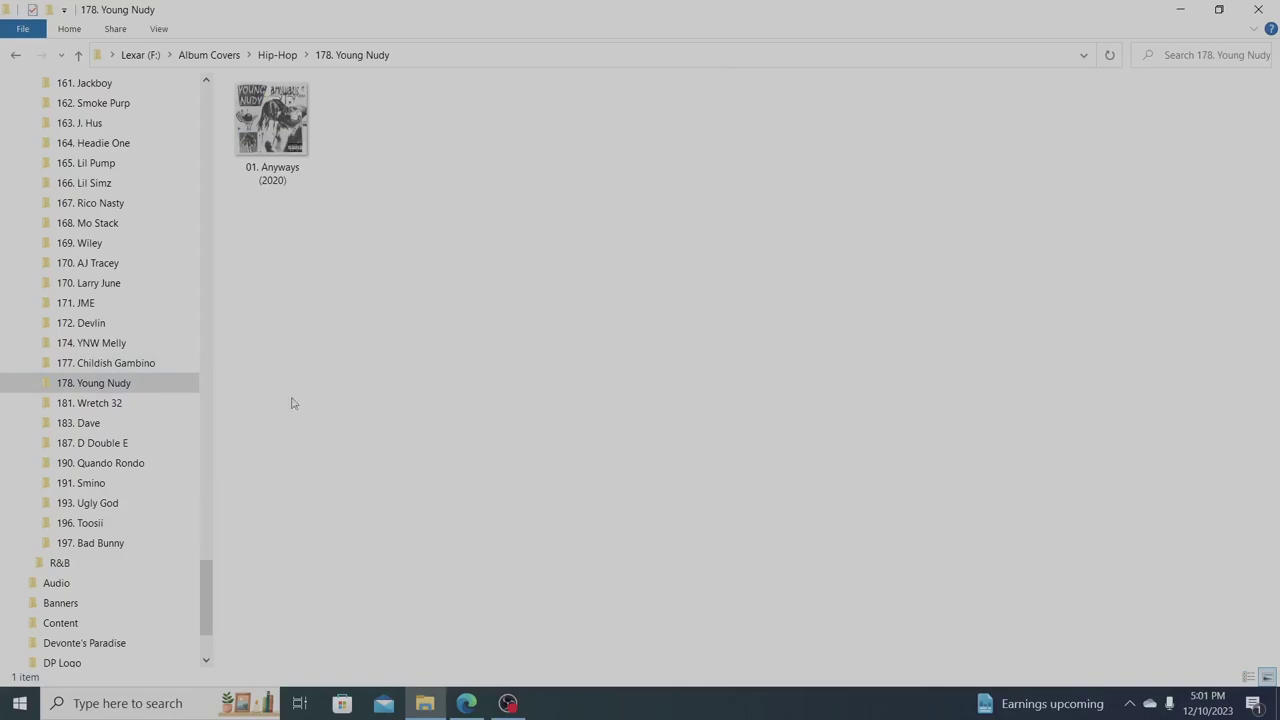
# Display the 181. Wretch 32 folder as large icons and go through its covers from 01. Wrtchrspctve (2008) to 05. Reflection (2019)
pyautogui.click(92, 405)
pyautogui.rightClick(353, 408)
pyautogui.moveTo(443, 418)
pyautogui.click(575, 434)
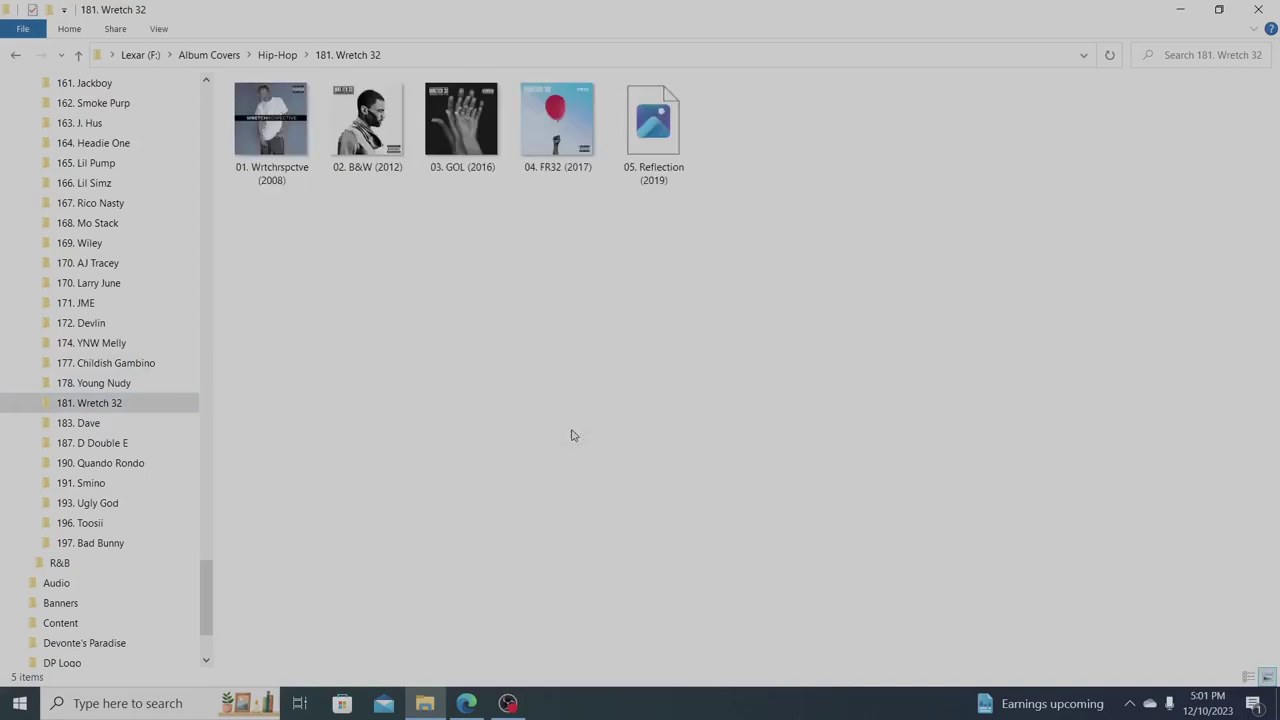
pyautogui.press('Right')
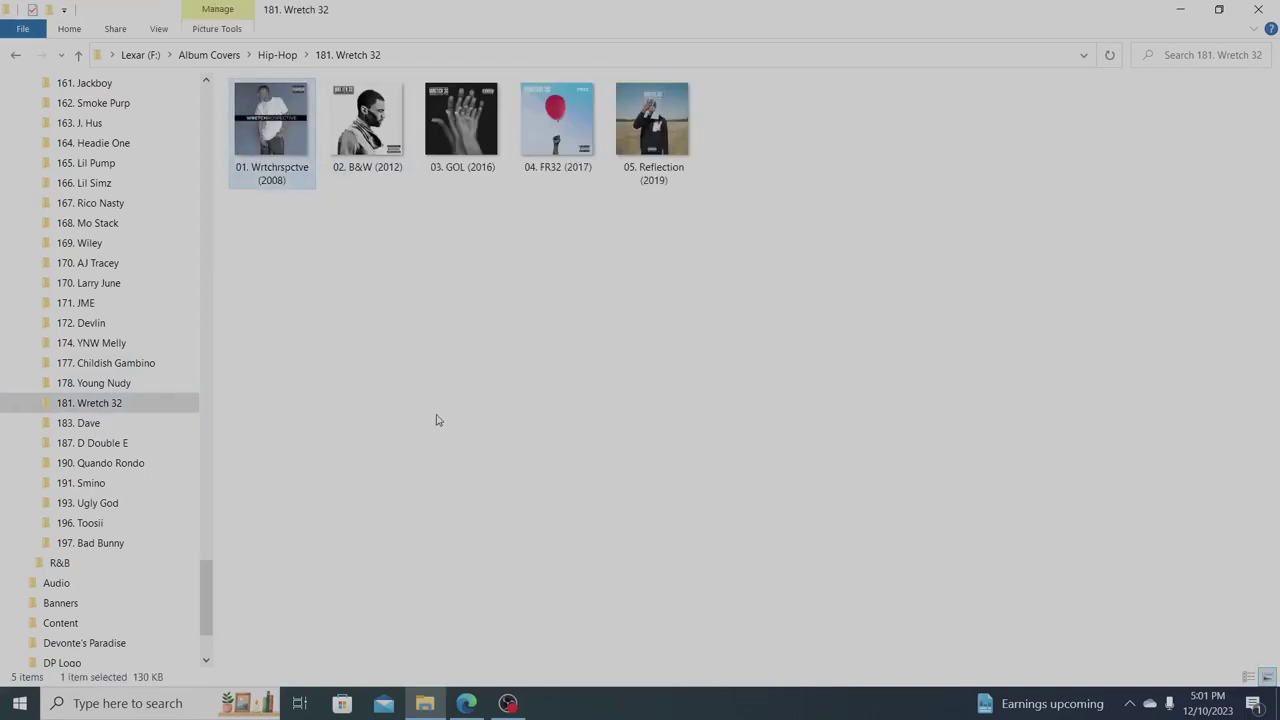
pyautogui.press('Right')
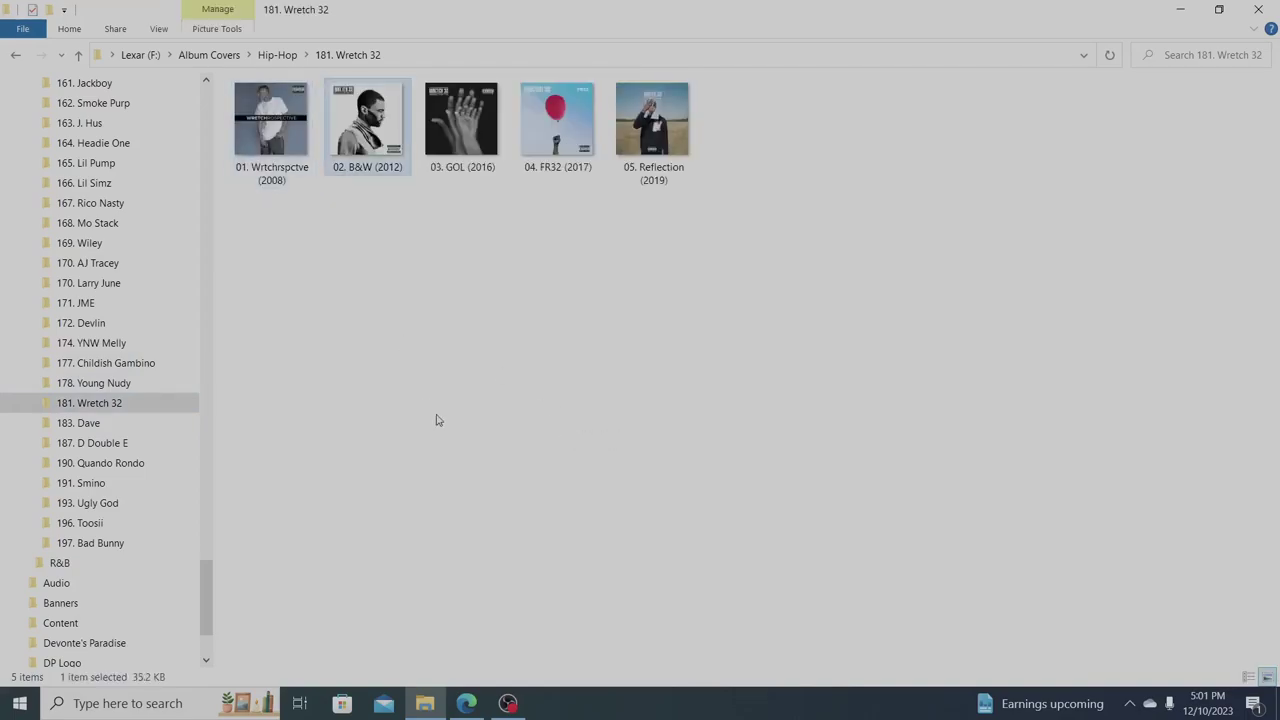
pyautogui.press('Right')
pyautogui.press('Right')
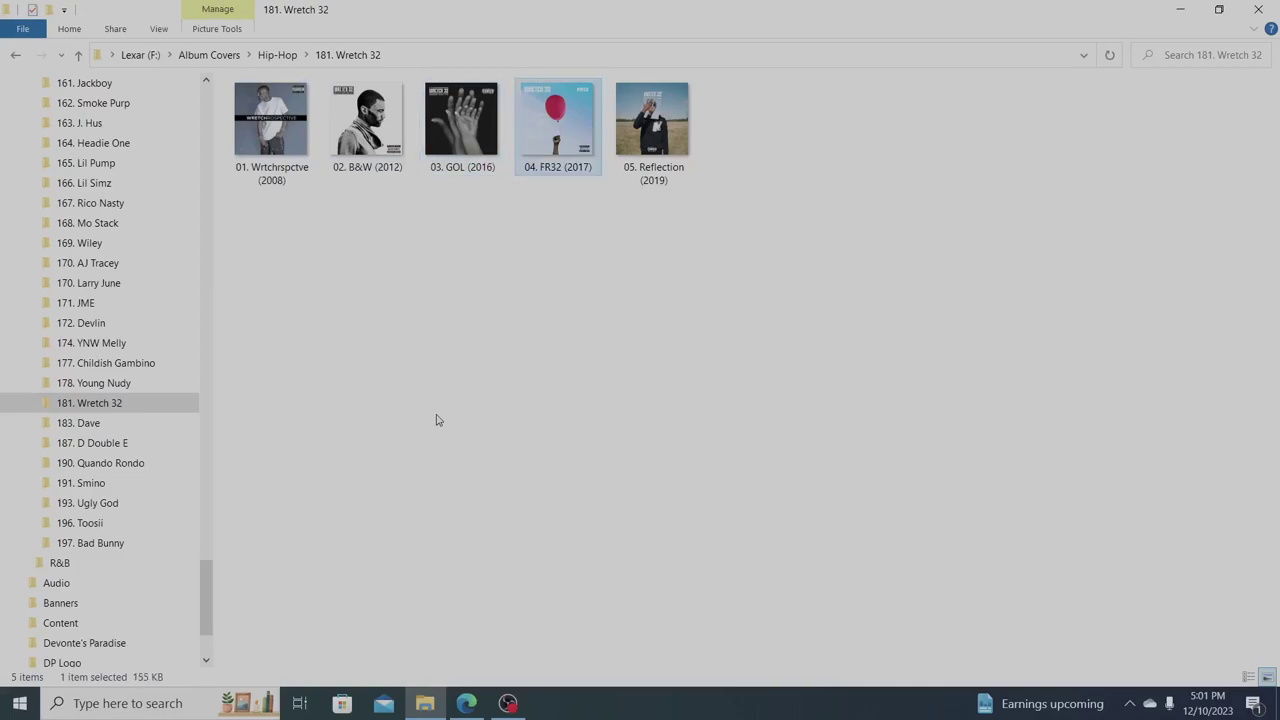
pyautogui.press('Right')
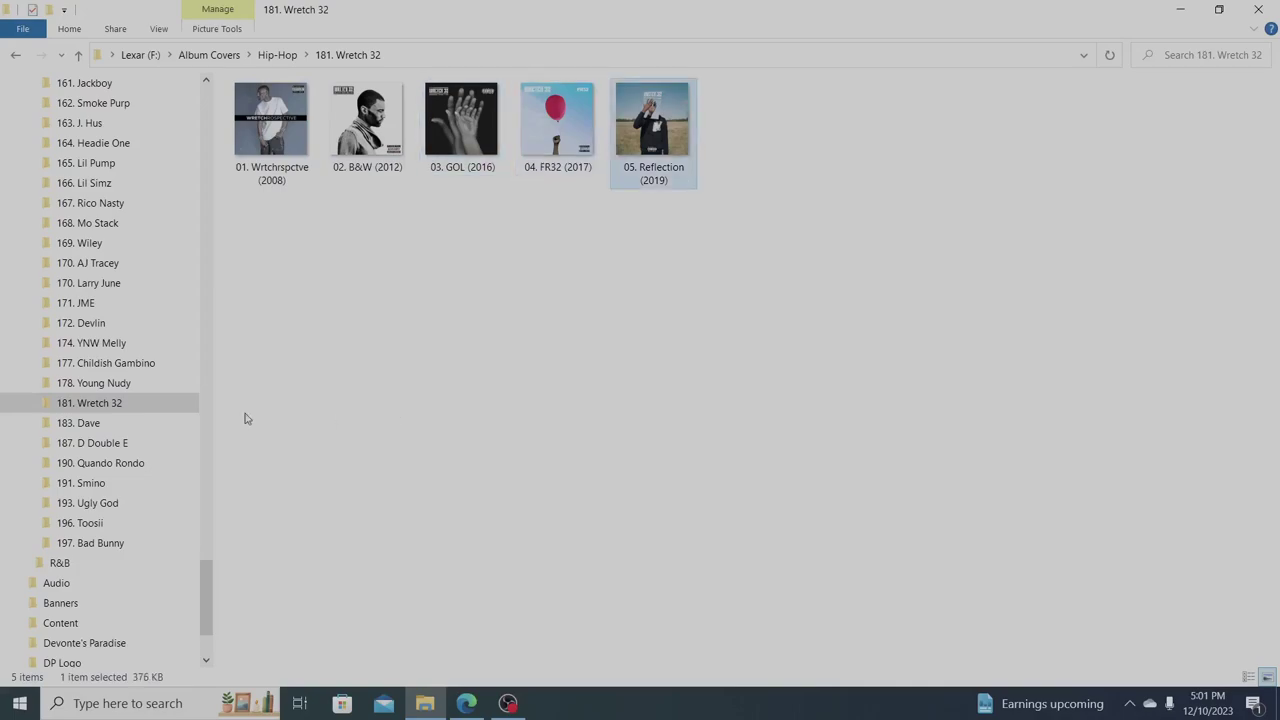
# Check the 183. Dave folder, and show the 187. D Double E covers as large icons, going from 01. Jackuum (2018) to 02. D.O.N. (2020)
pyautogui.click(82, 430)
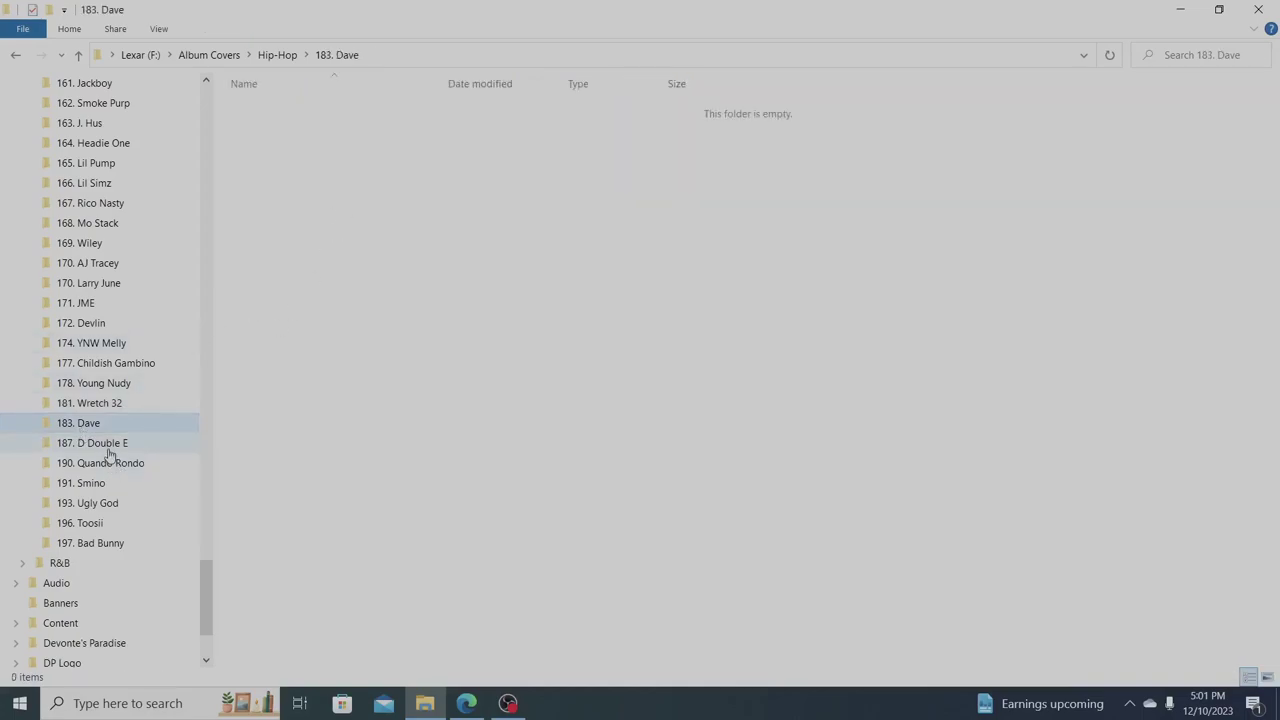
pyautogui.click(108, 447)
pyautogui.rightClick(376, 188)
pyautogui.moveTo(451, 202)
pyautogui.click(606, 215)
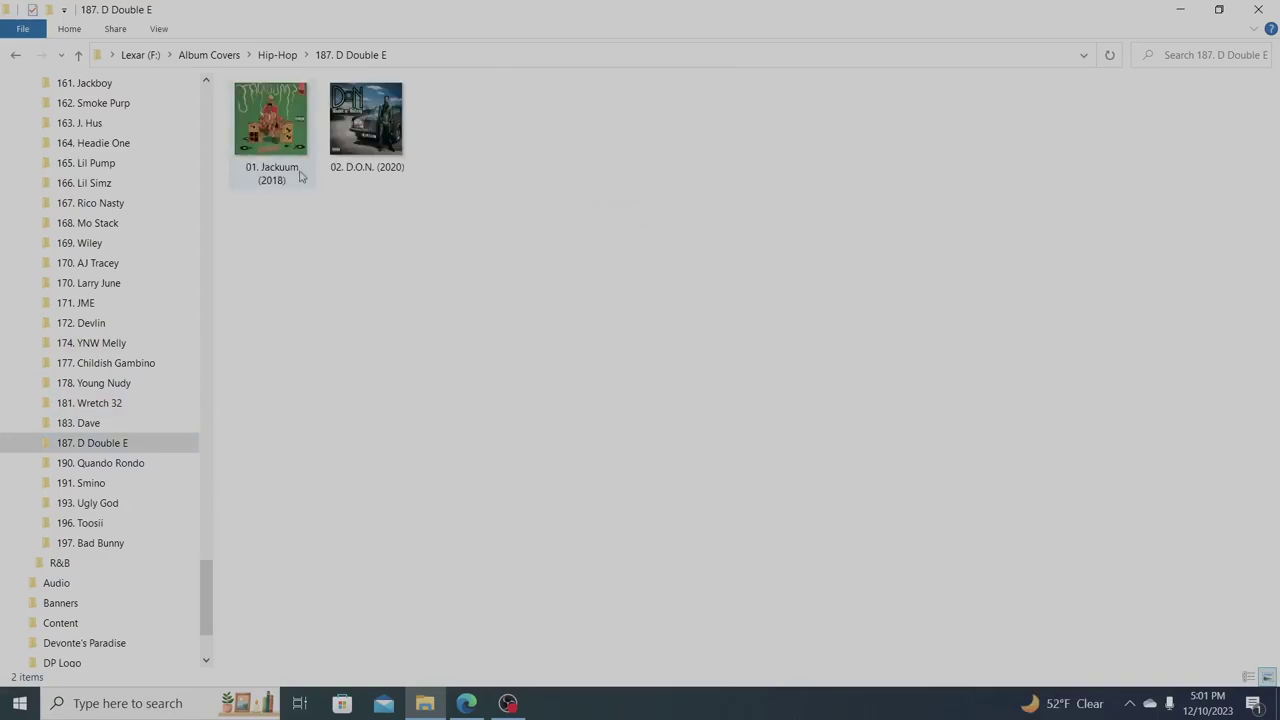
pyautogui.click(288, 142)
pyautogui.press('Right')
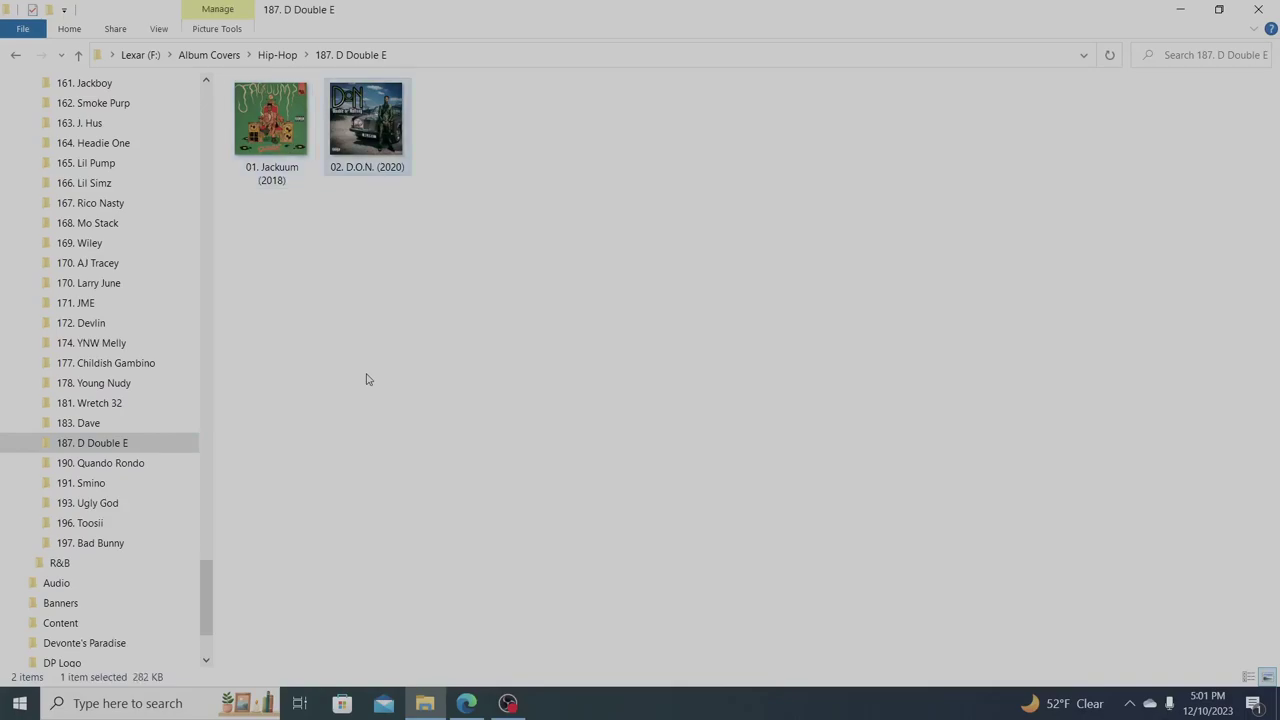
# Check the 190. Quando Rondo folder, and show the 191. Smino covers as large icons, going from 01. Blkswn (2017) to 02. Noir (2018)
pyautogui.click(146, 470)
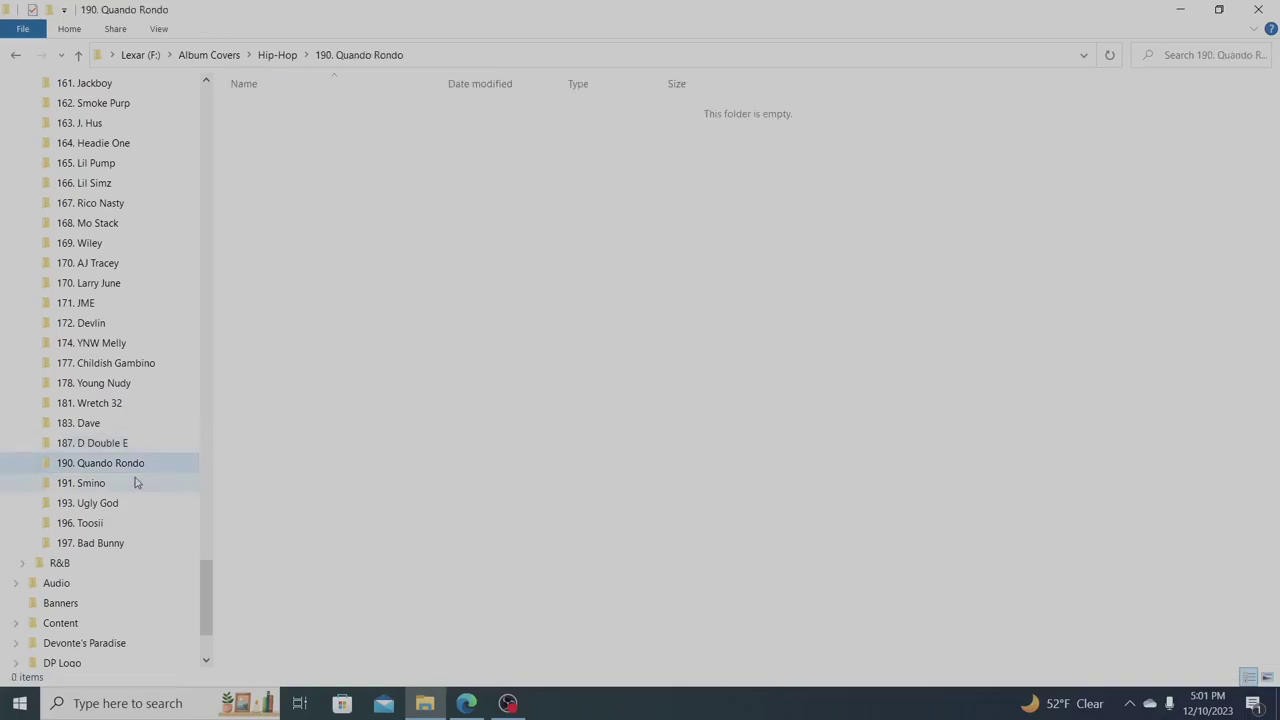
pyautogui.click(100, 490)
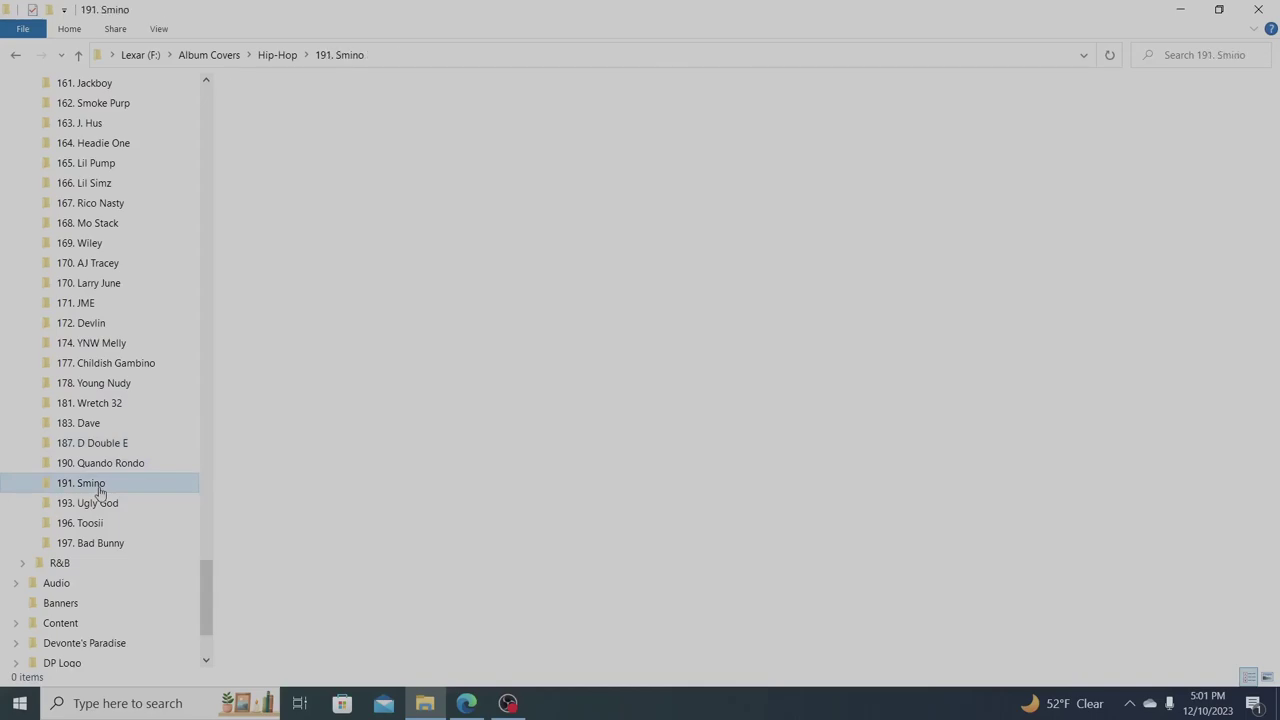
pyautogui.rightClick(294, 263)
pyautogui.moveTo(481, 291)
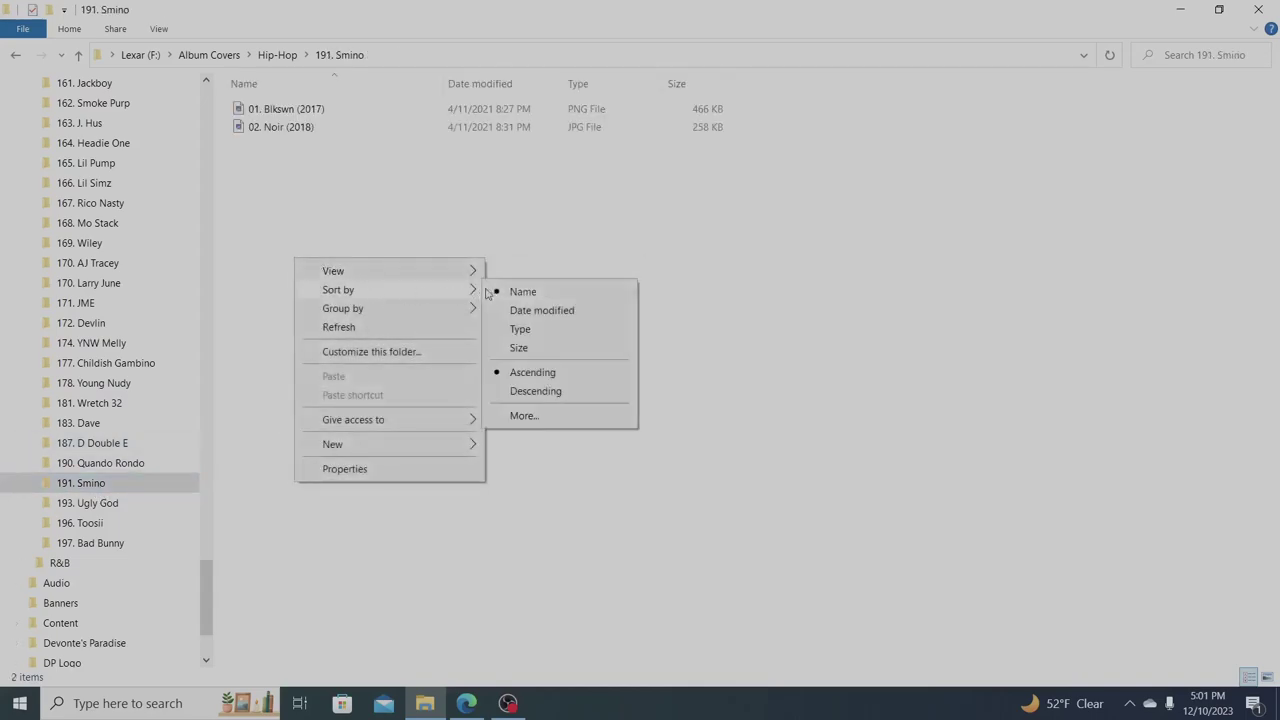
pyautogui.moveTo(466, 271)
pyautogui.click(507, 290)
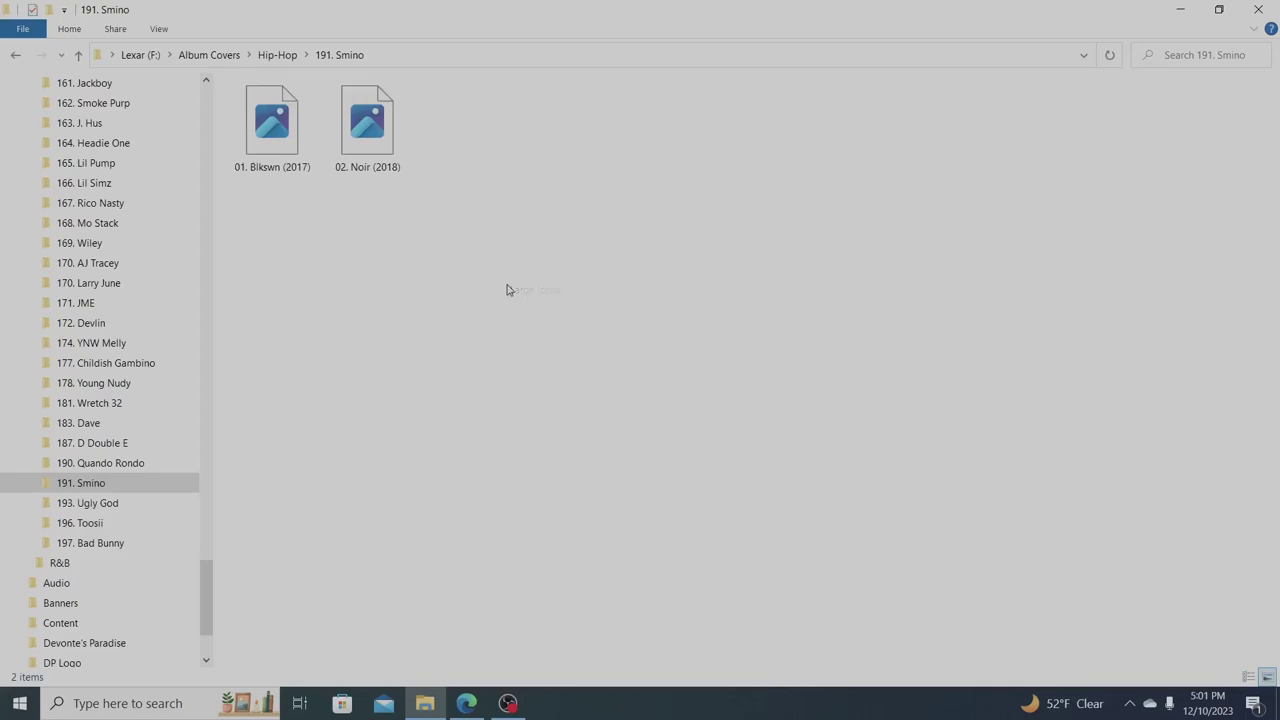
pyautogui.click(300, 93)
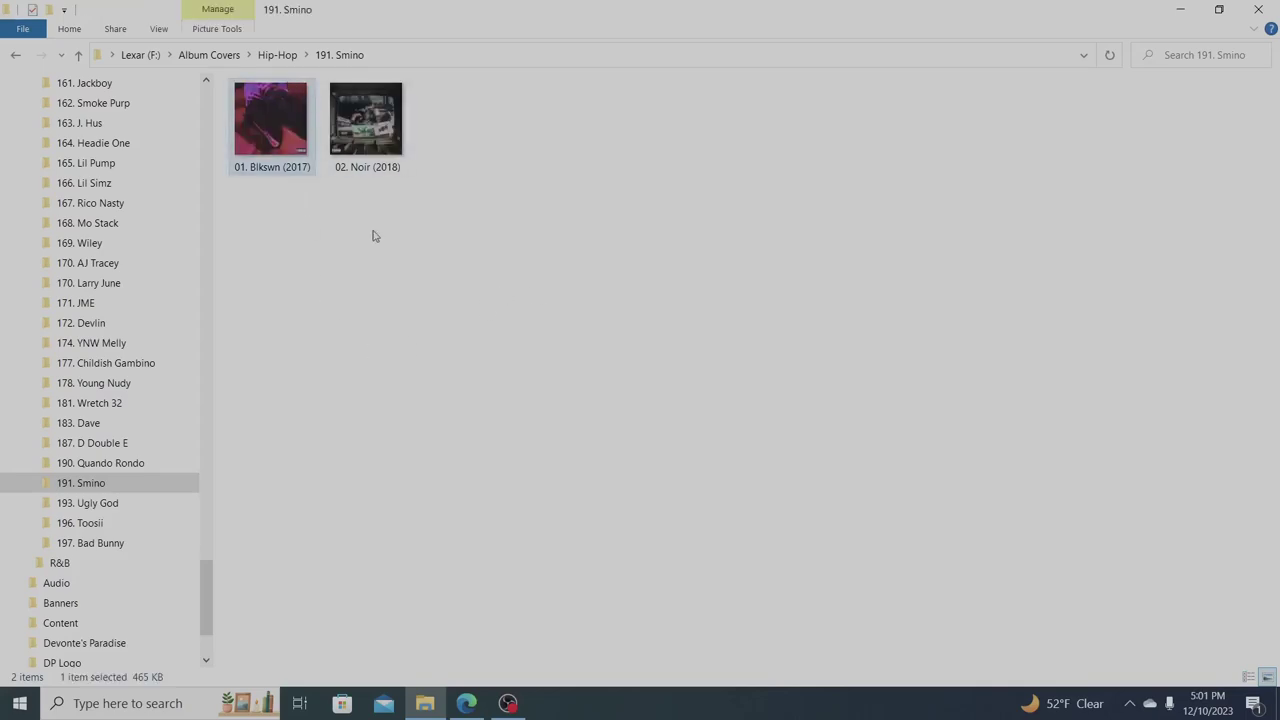
pyautogui.press('Right')
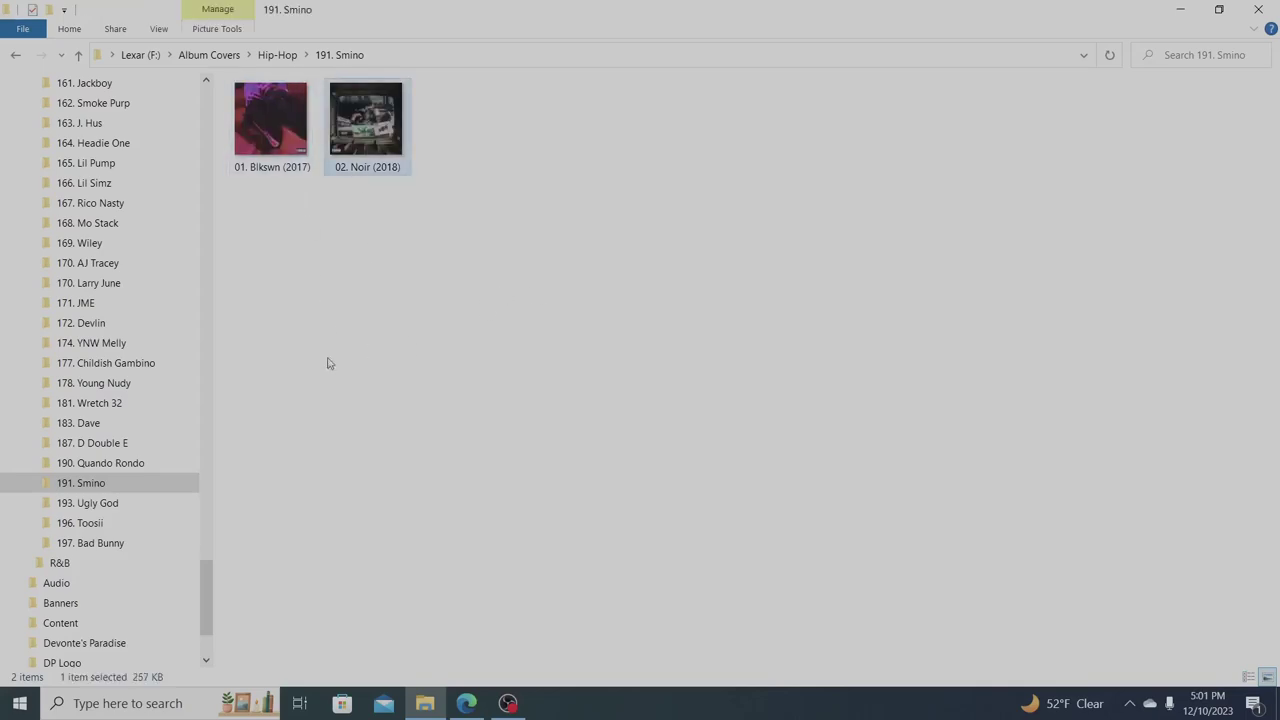
# Check the 193. Ugly God and 196. Toosii folders, and go through the 197. Bad Bunny covers from 01. X100PRE (2018) to 03. EUTDM (2020)
pyautogui.click(170, 503)
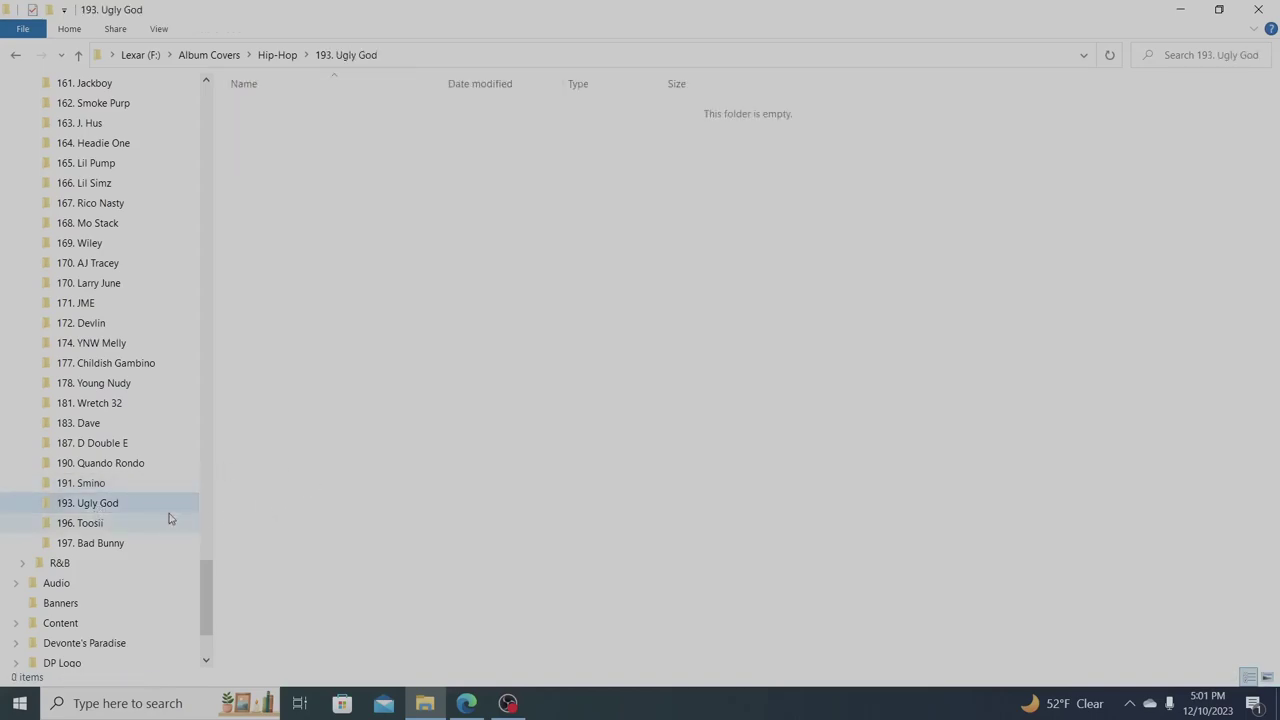
pyautogui.click(100, 523)
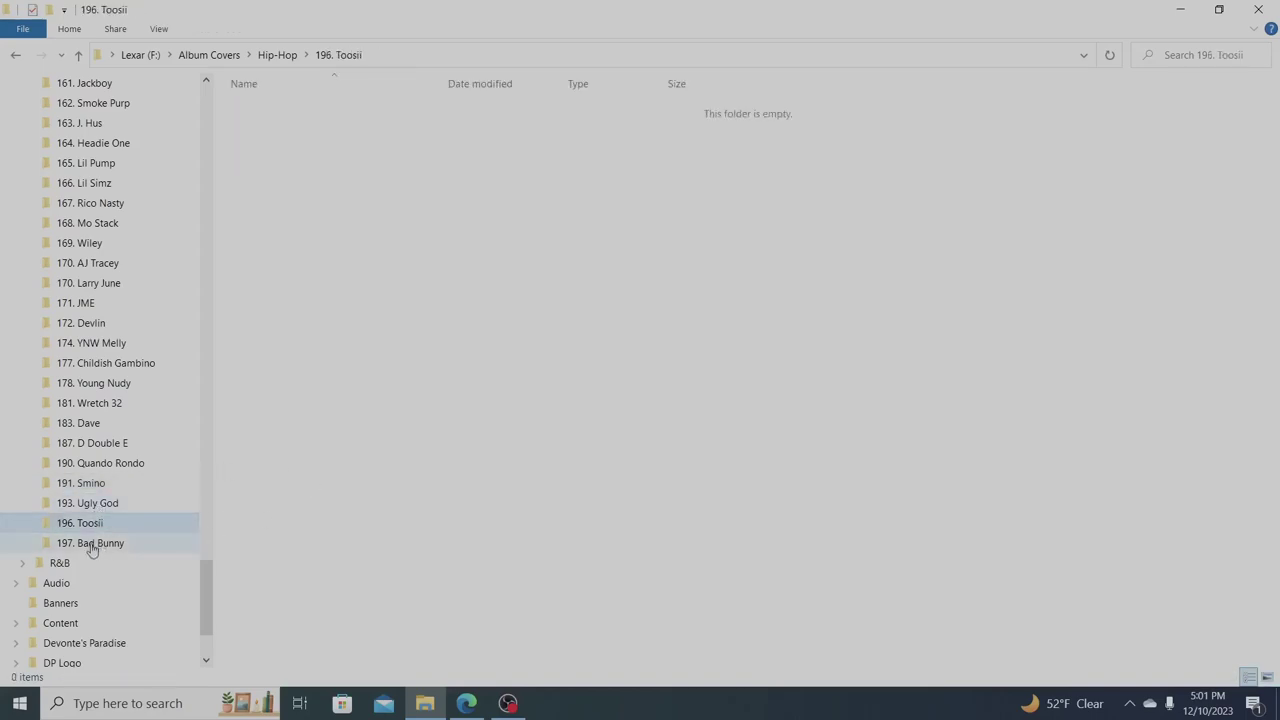
pyautogui.click(91, 545)
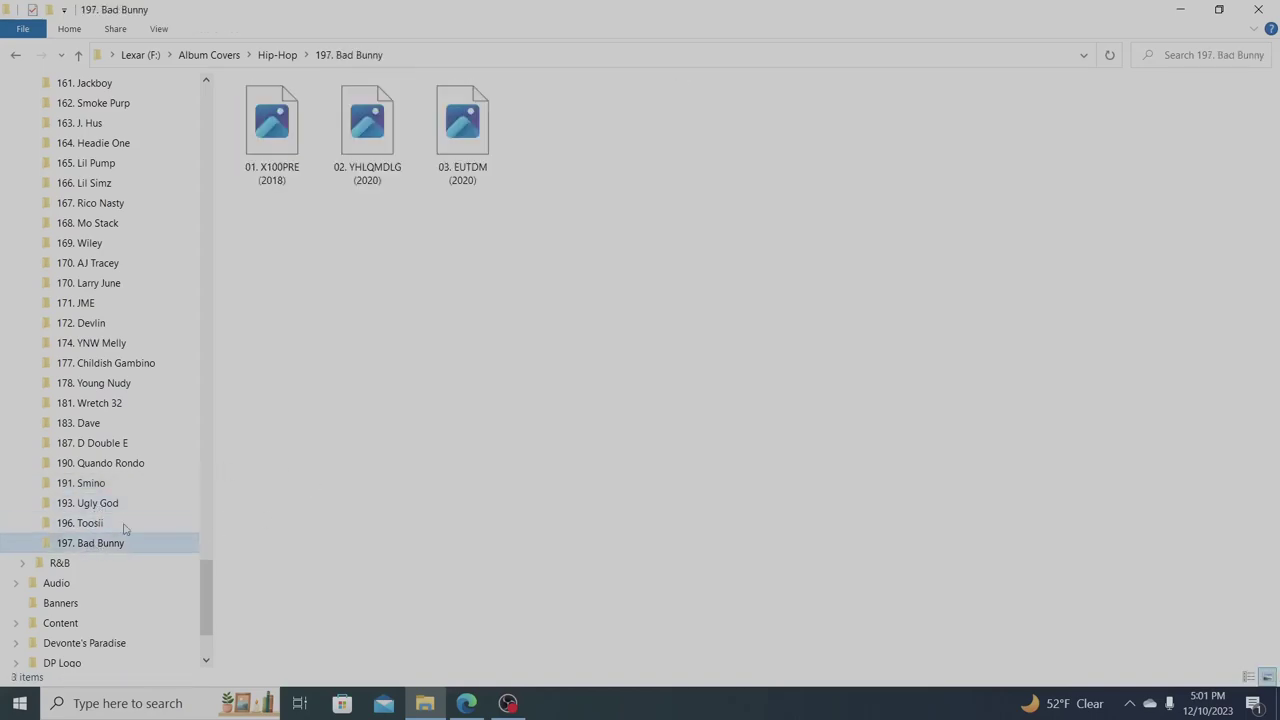
pyautogui.click(262, 97)
pyautogui.press('Right')
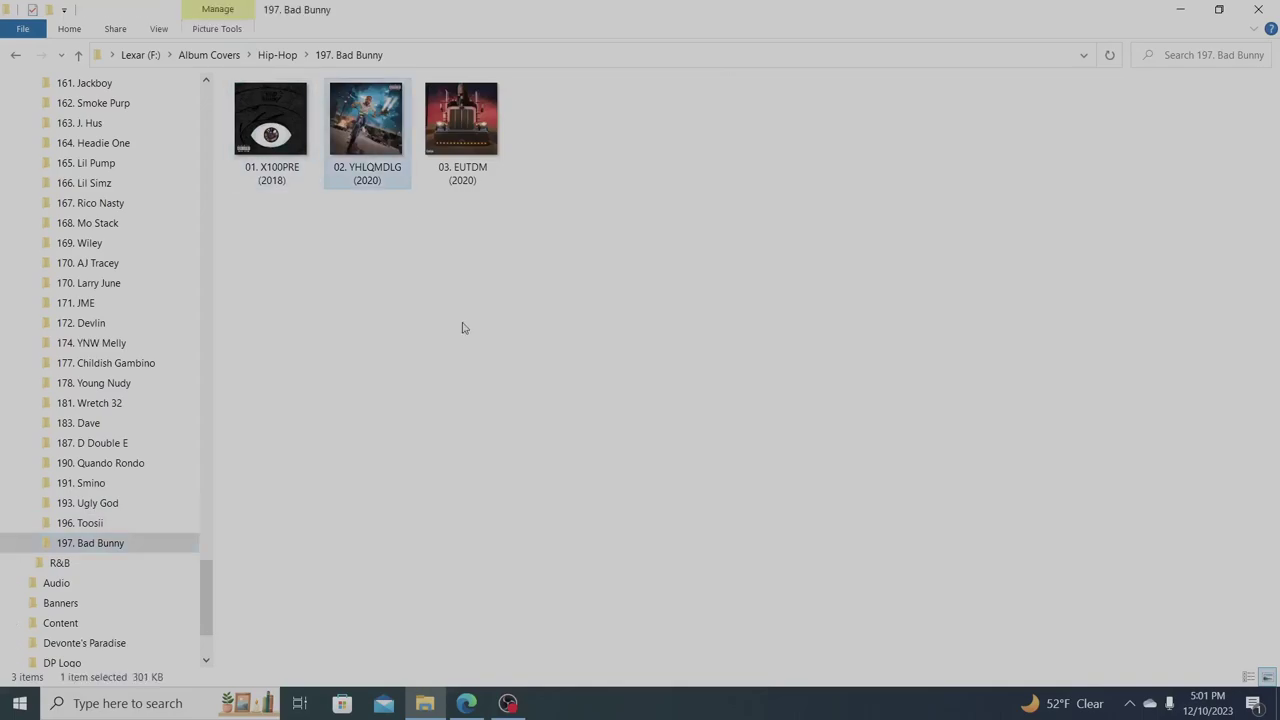
pyautogui.press('Right')
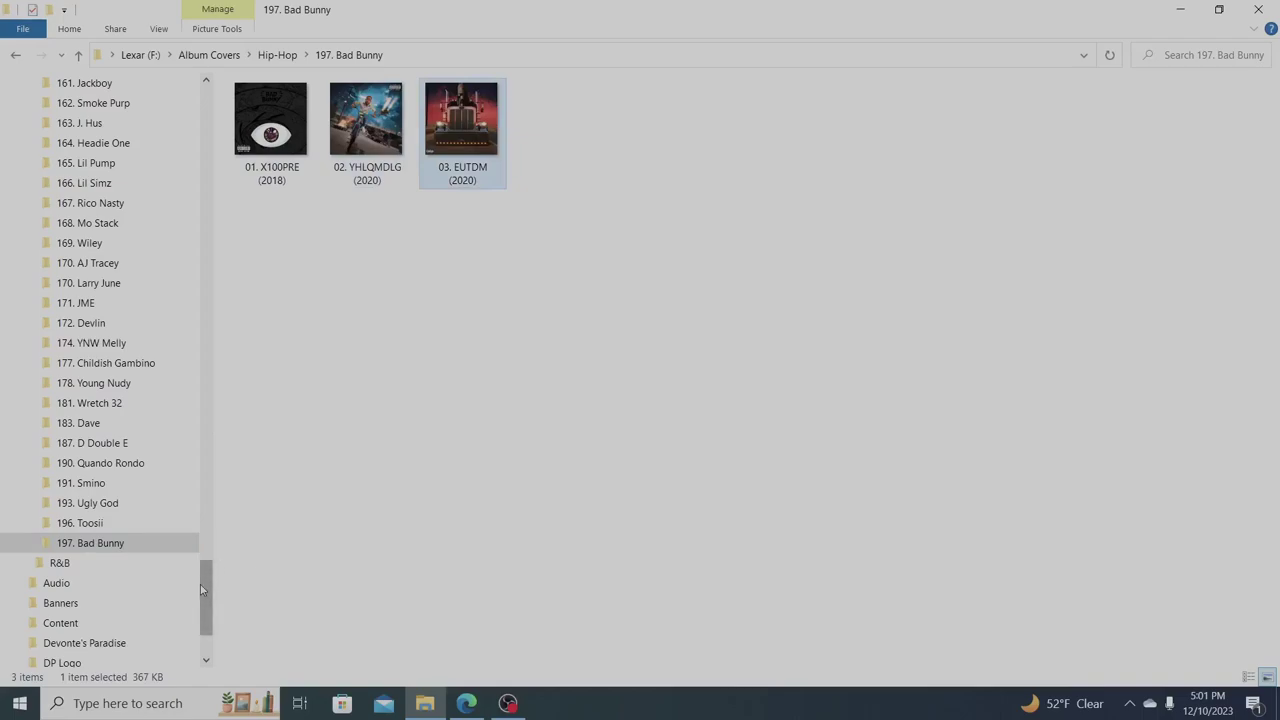
# Collapse the Hip-Hop folder in the Album Covers tree and expand the R&B folder
pyautogui.moveTo(193, 427); pyautogui.dragTo(199, 148)
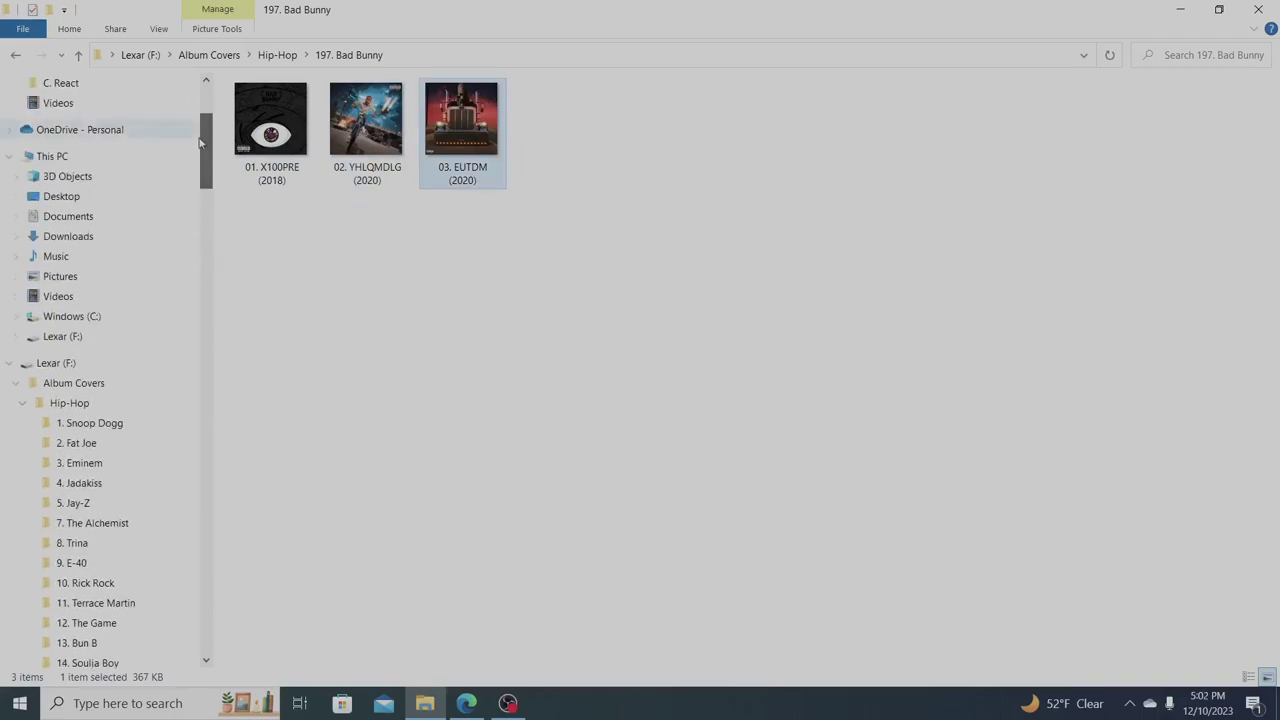
pyautogui.click(23, 405)
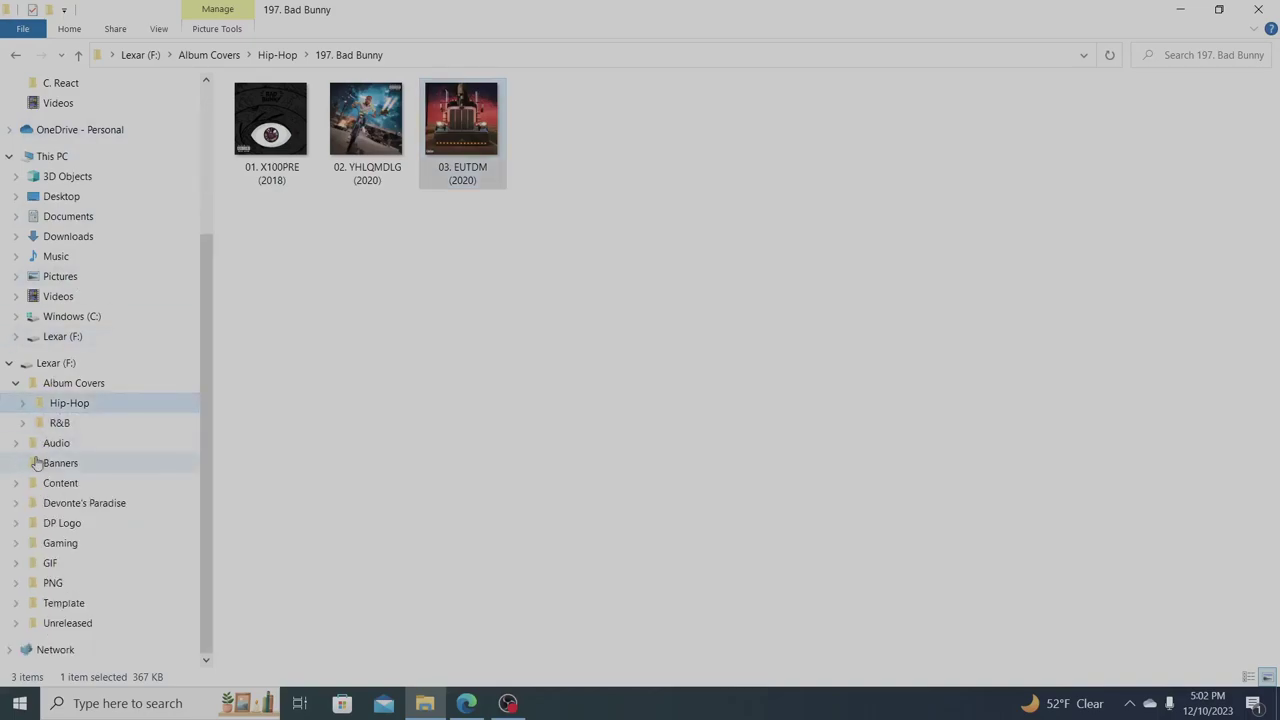
pyautogui.click(24, 423)
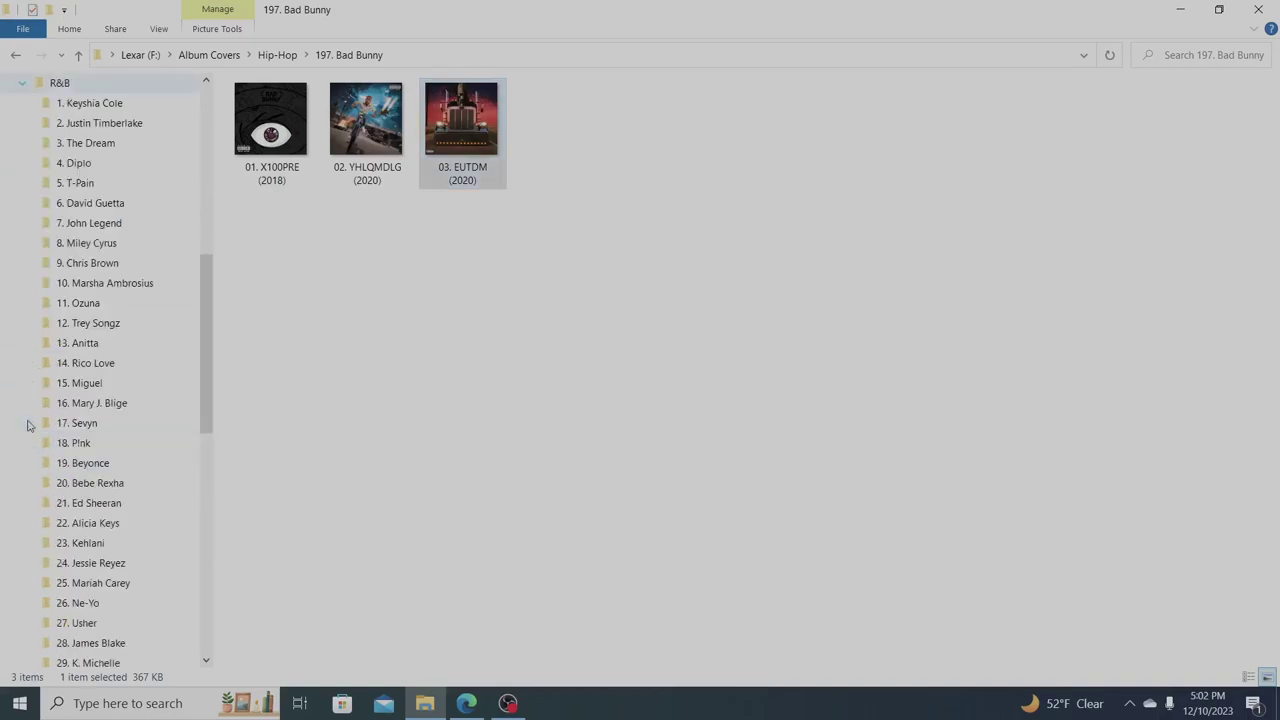
# Open the 1. Keyshia Cole folder and go through its covers from 01. TWII (2005) to 07. Reset (2018)
pyautogui.click(122, 102)
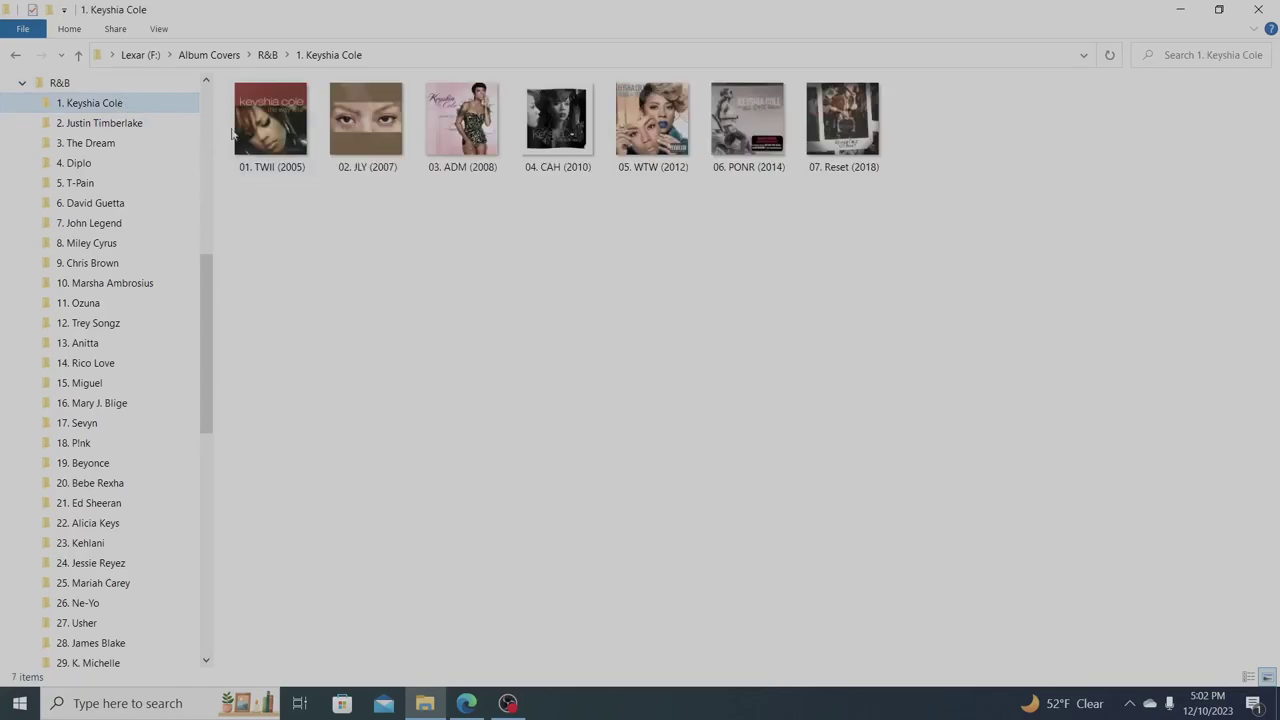
pyautogui.click(286, 154)
pyautogui.press('Right')
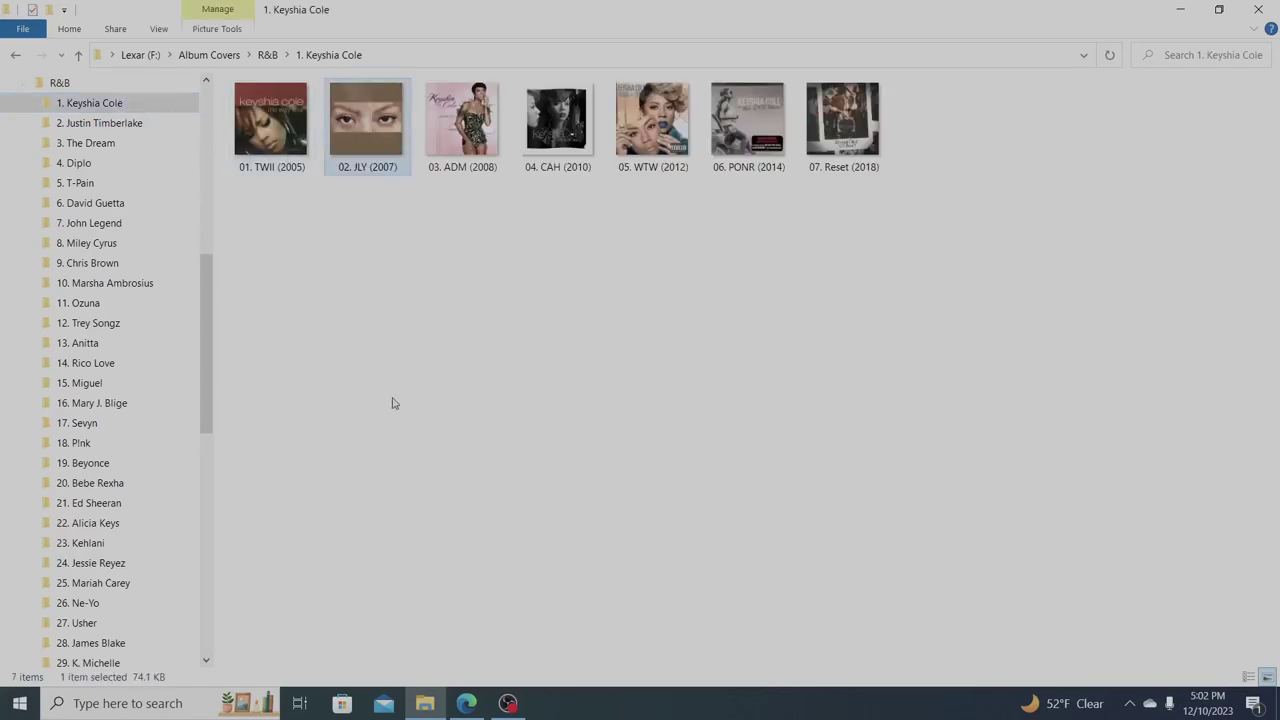
pyautogui.press('Right')
pyautogui.press('Right')
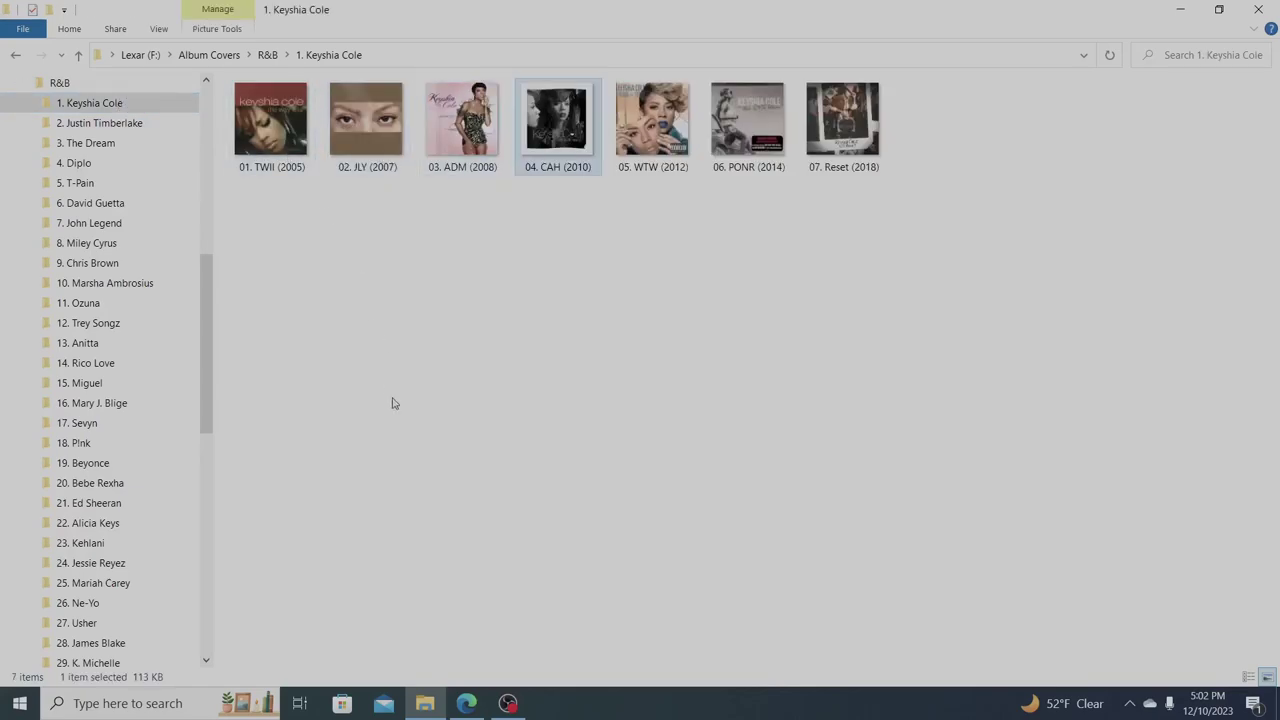
pyautogui.press('Right')
pyautogui.press('Right')
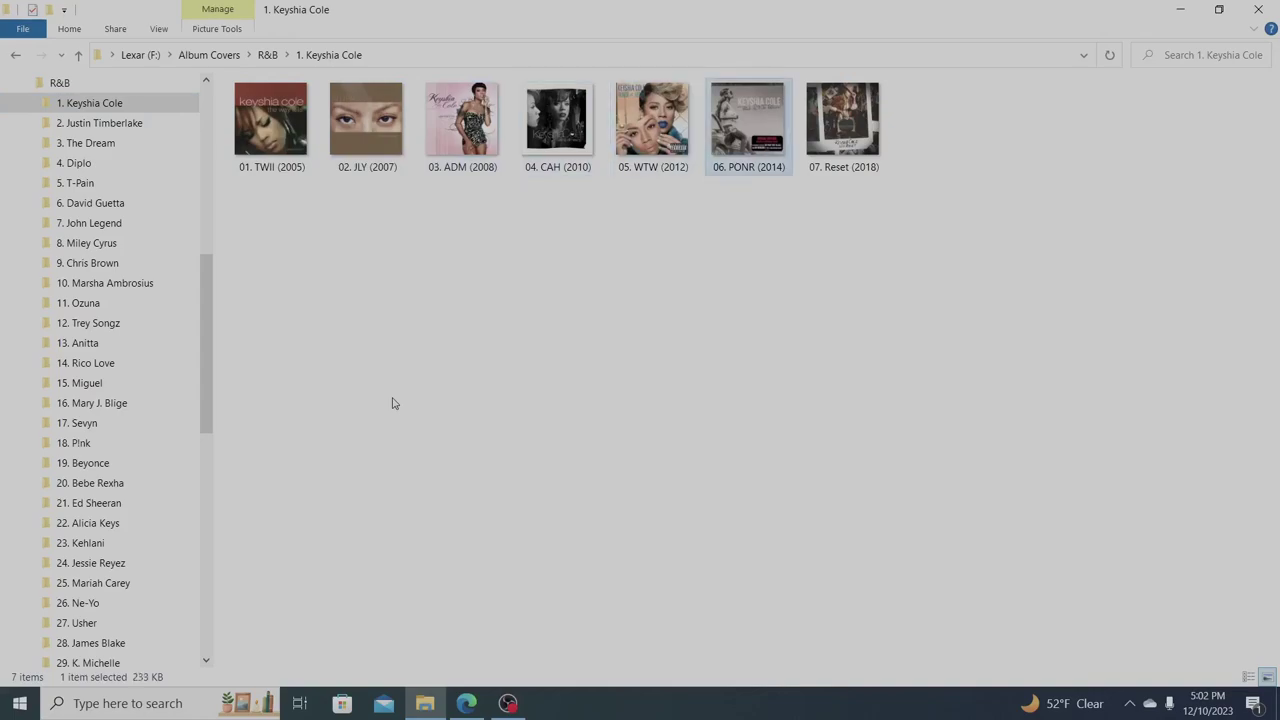
pyautogui.press('Right')
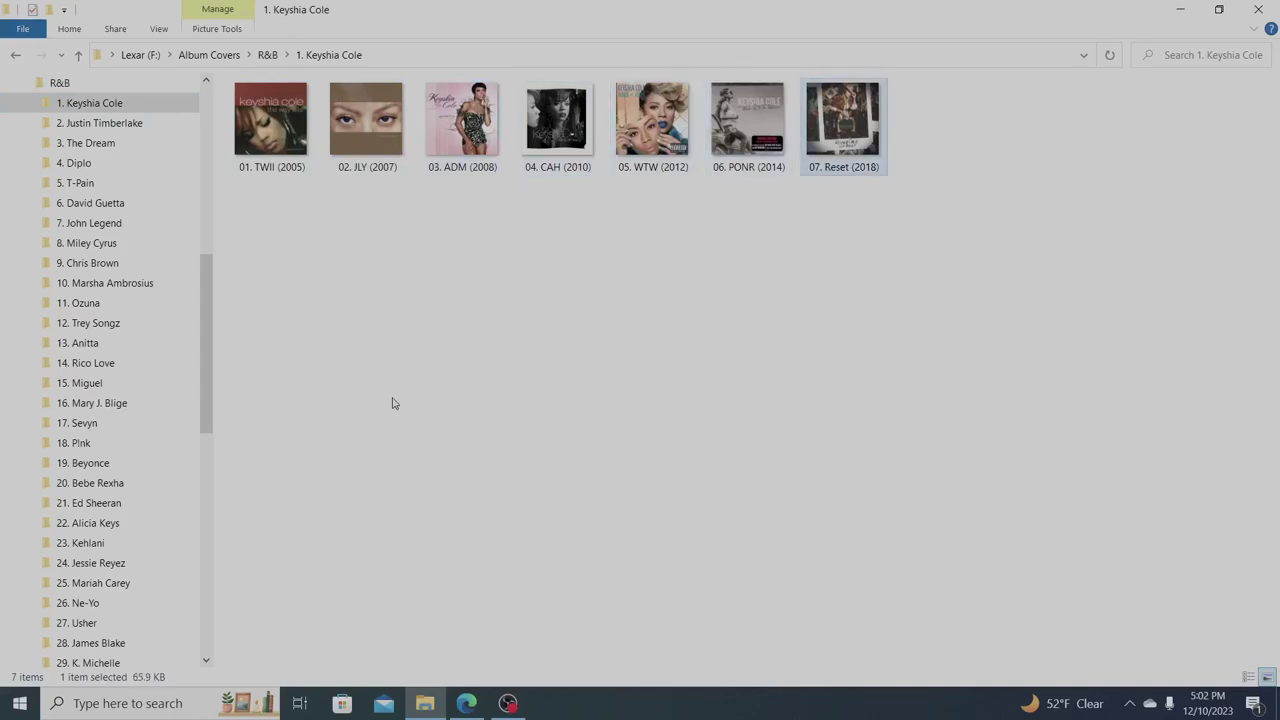
# Open the 2. Justin Timberlake folder and go through its covers from 01. Jstfd (2004) to 05. MOTW (2018)
pyautogui.click(126, 124)
pyautogui.click(280, 148)
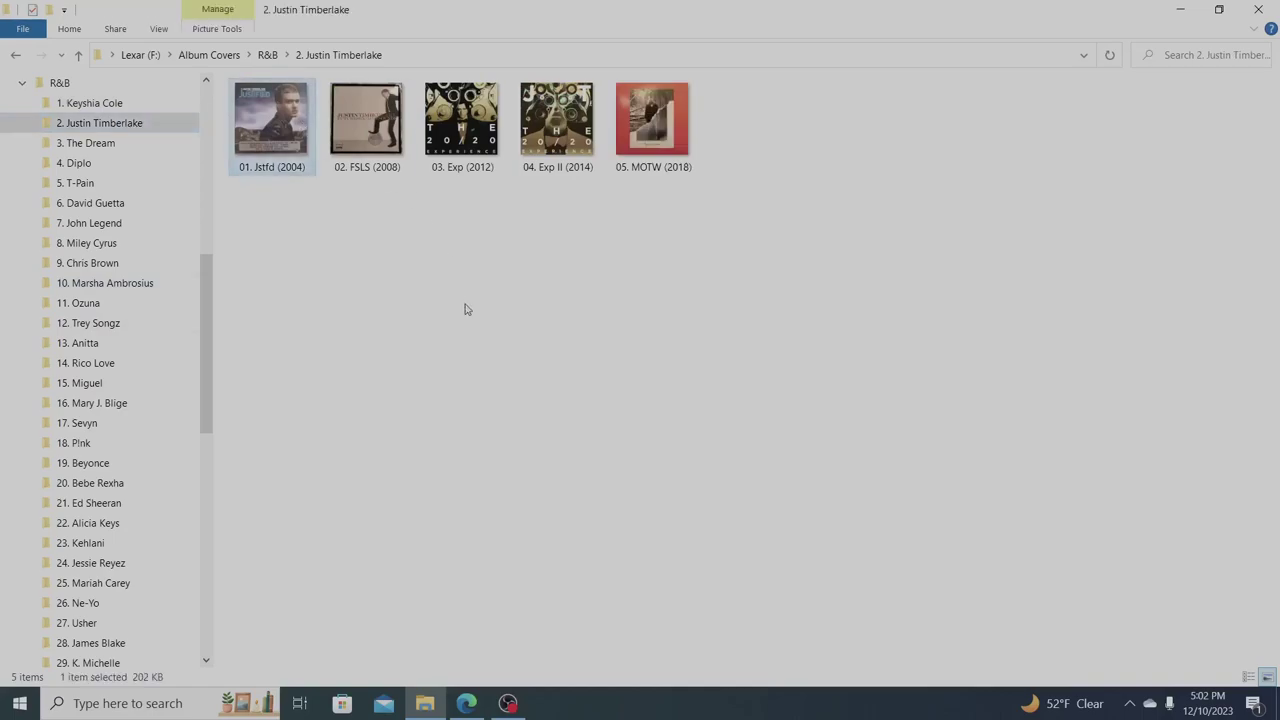
pyautogui.press('Right')
pyautogui.press('Right')
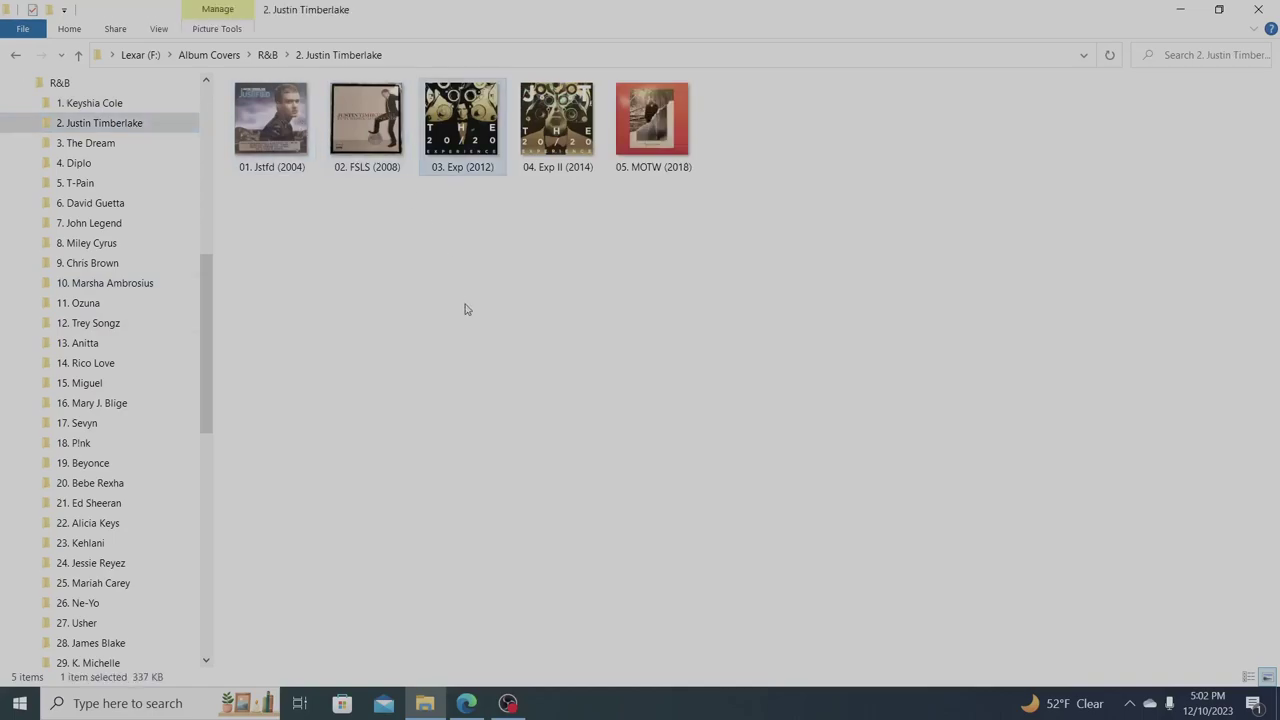
pyautogui.press('Right')
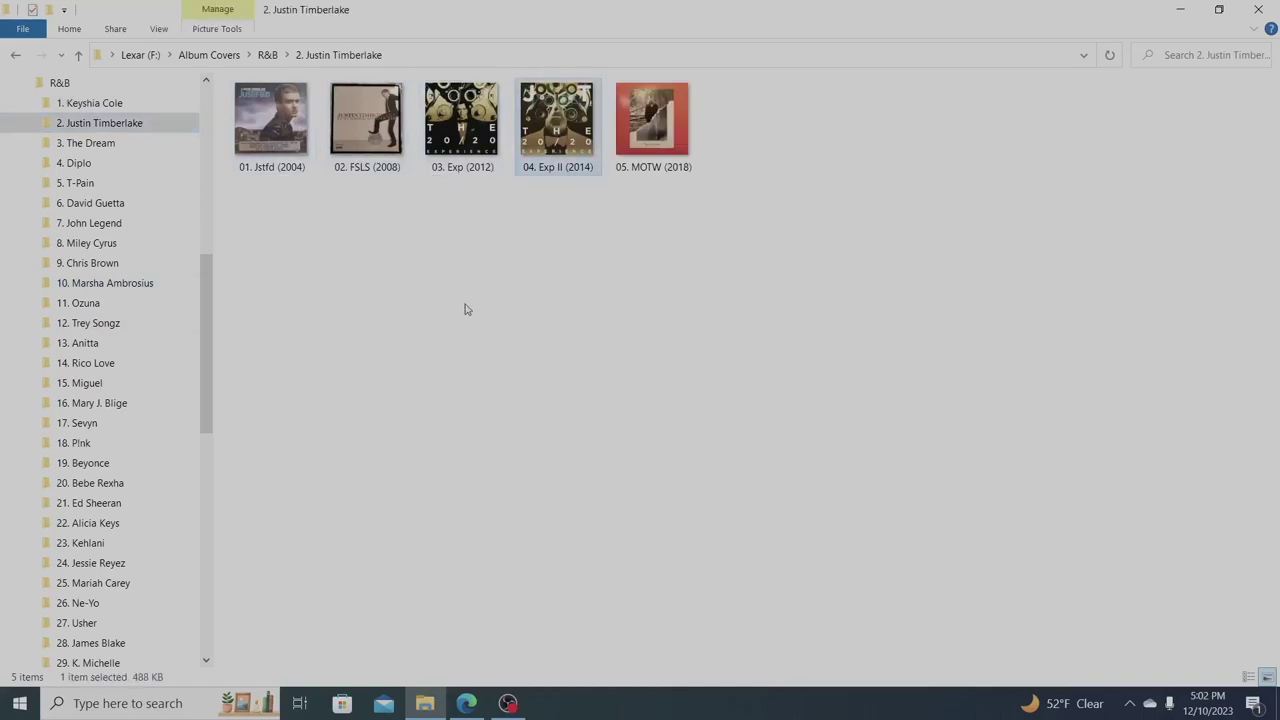
pyautogui.press('Right')
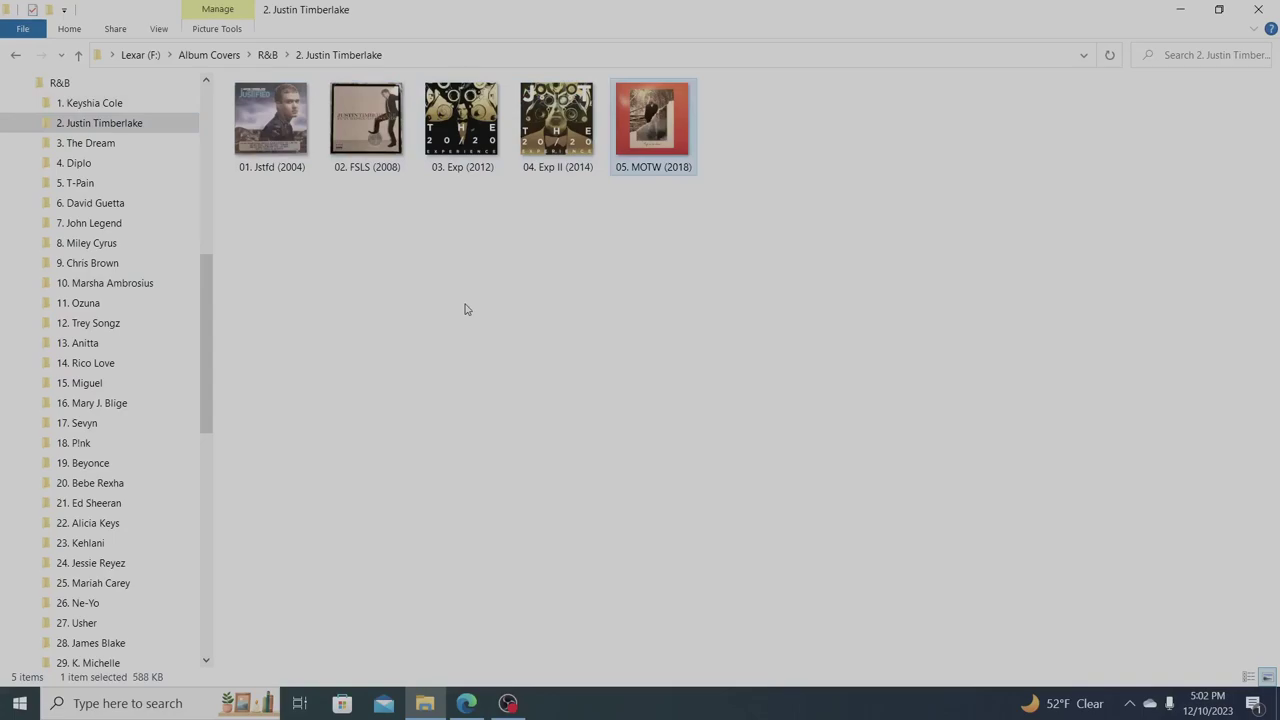
# Open the 3. The Dream folder and go through its covers from 01. LVH (2007) to 09. Sxt IV (2020)
pyautogui.click(114, 143)
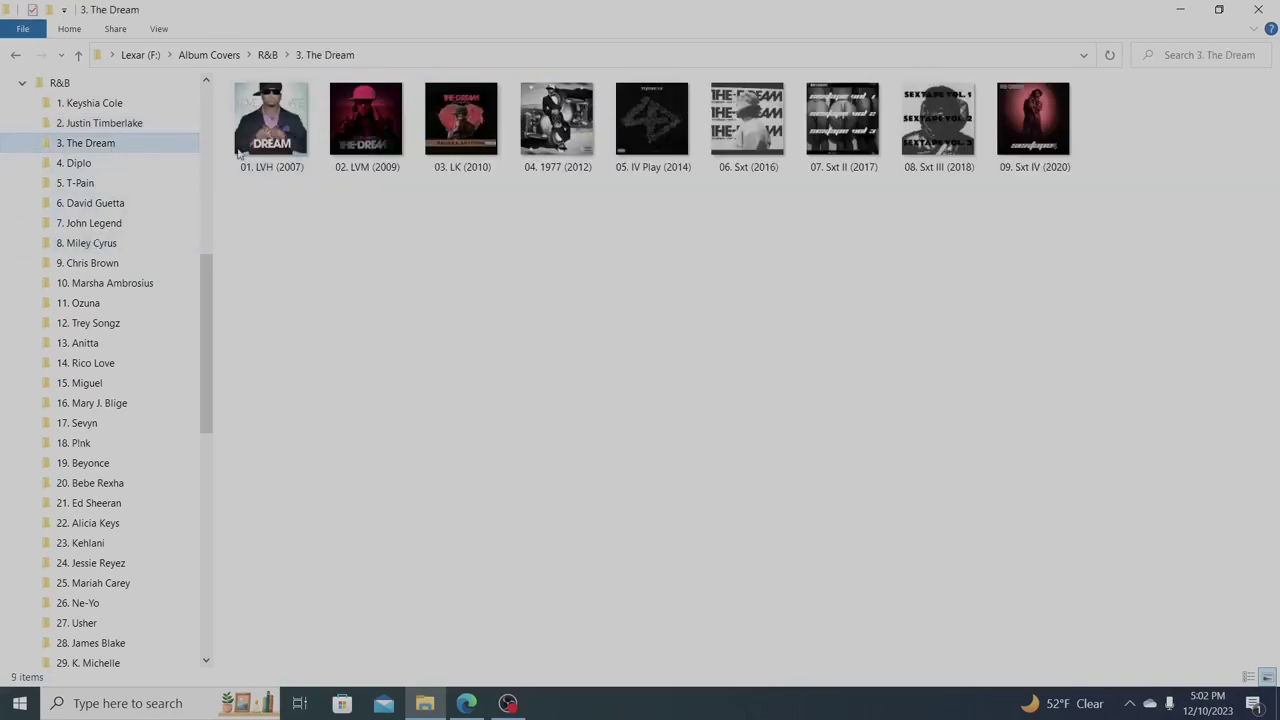
pyautogui.click(298, 138)
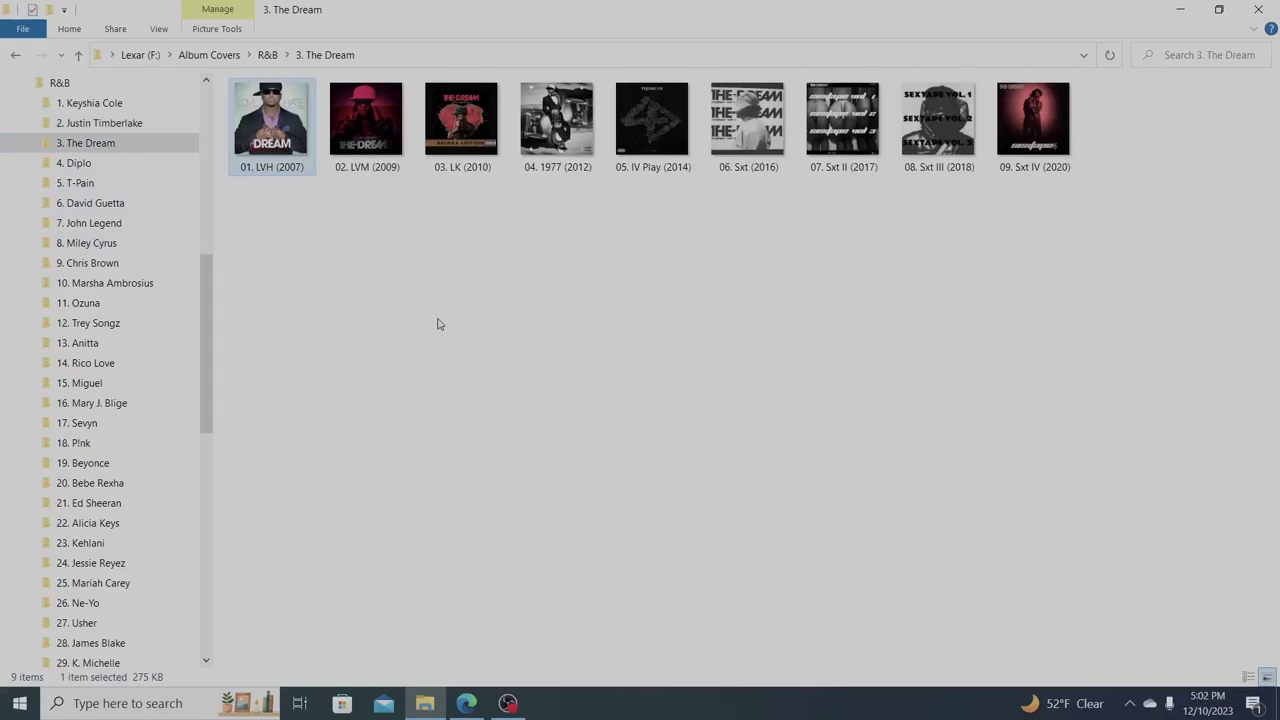
pyautogui.press('Right')
pyautogui.press('Right')
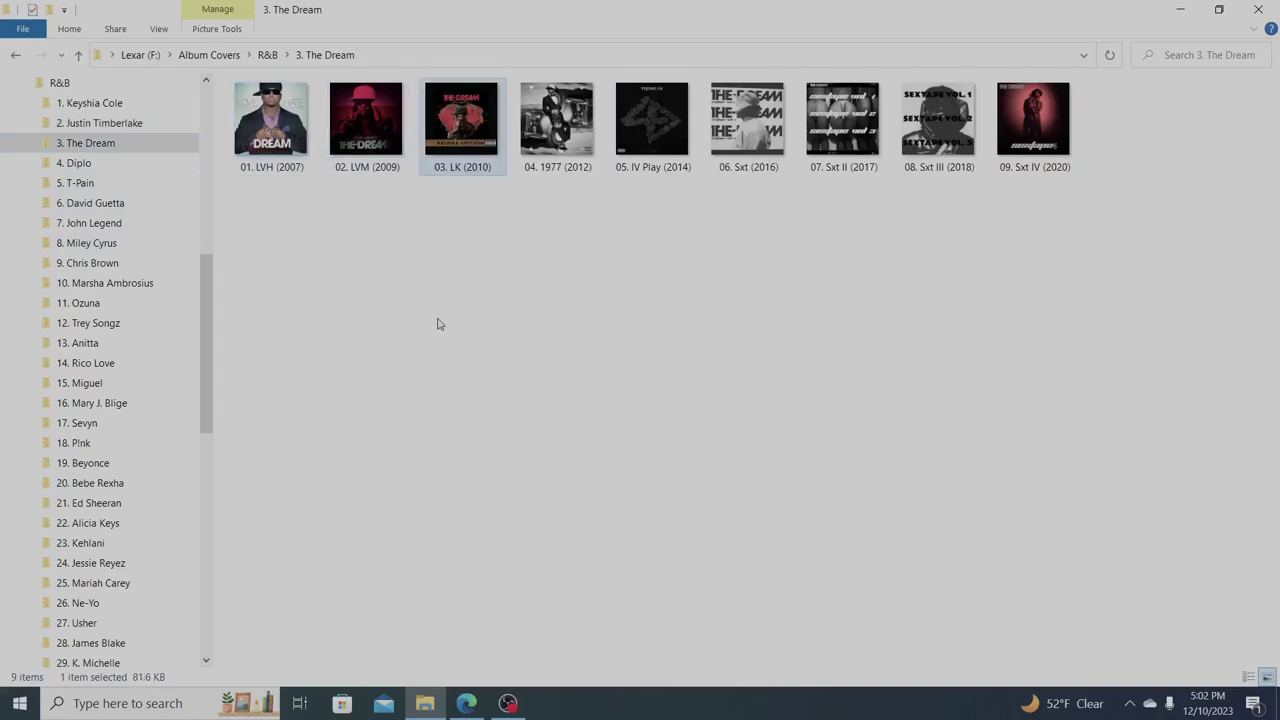
pyautogui.press('Right')
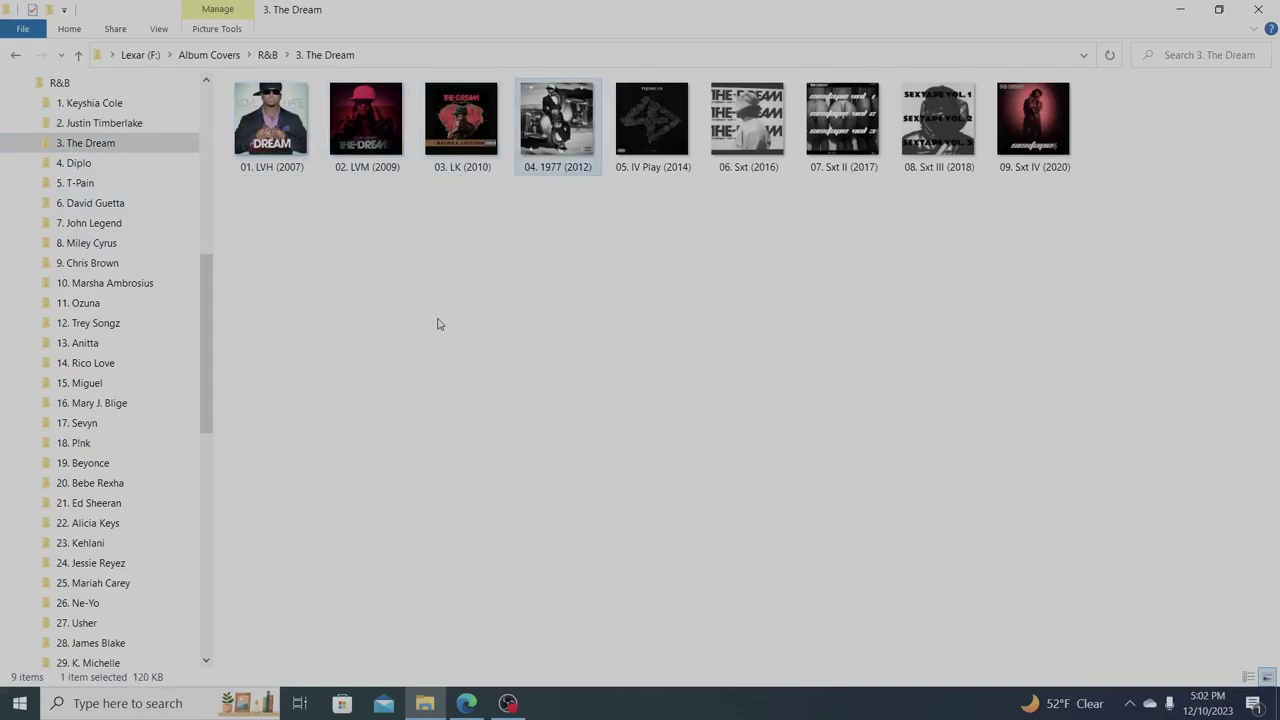
pyautogui.press('Right')
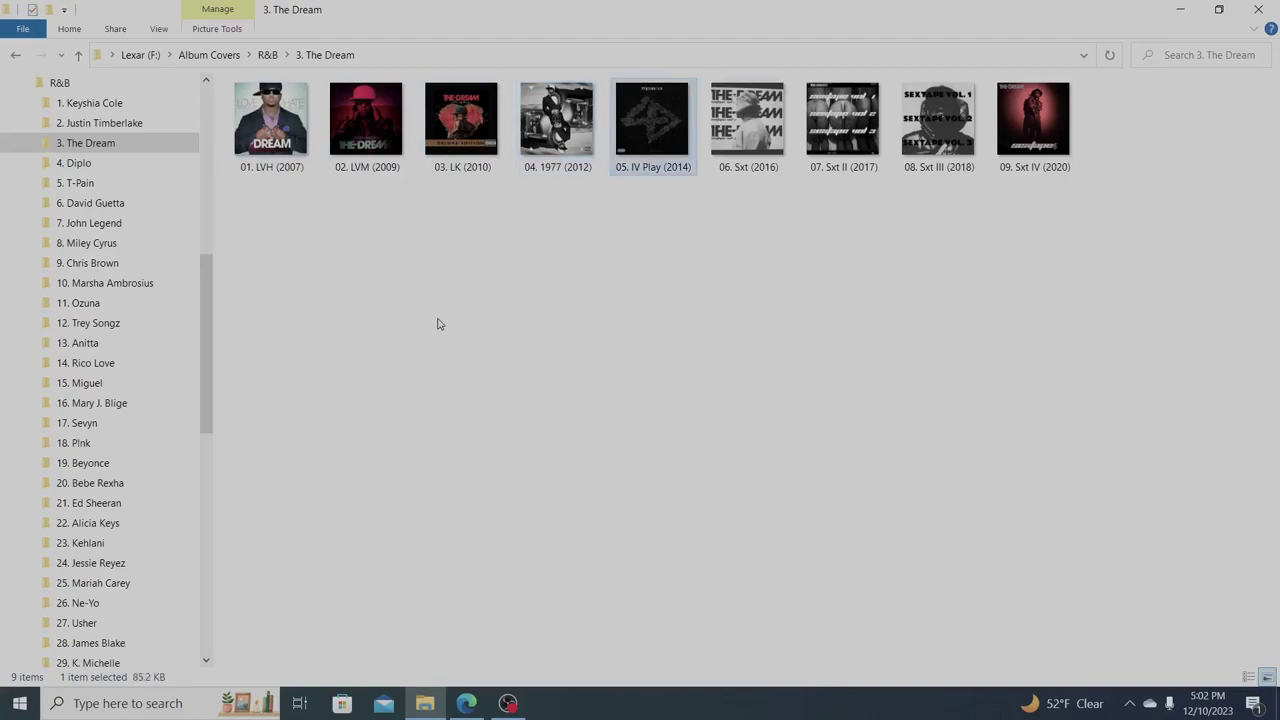
pyautogui.press('Right')
pyautogui.press('Right')
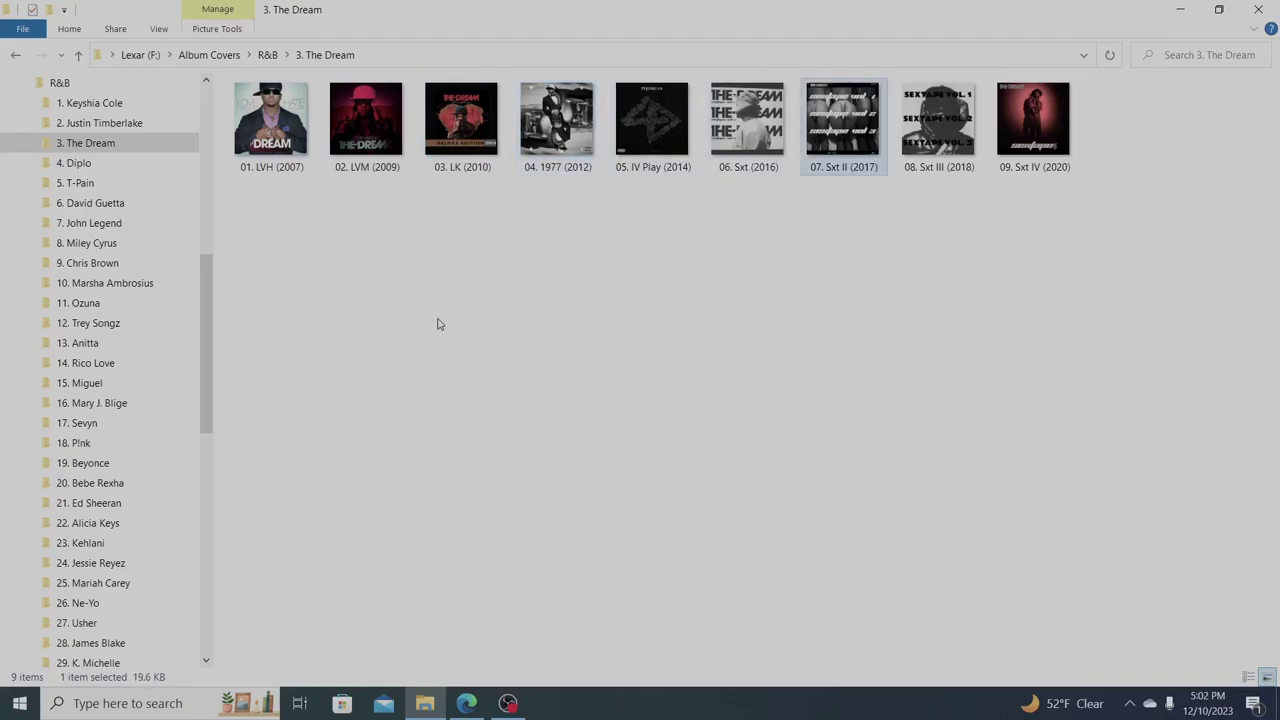
pyautogui.press('Right')
pyautogui.press('Right')
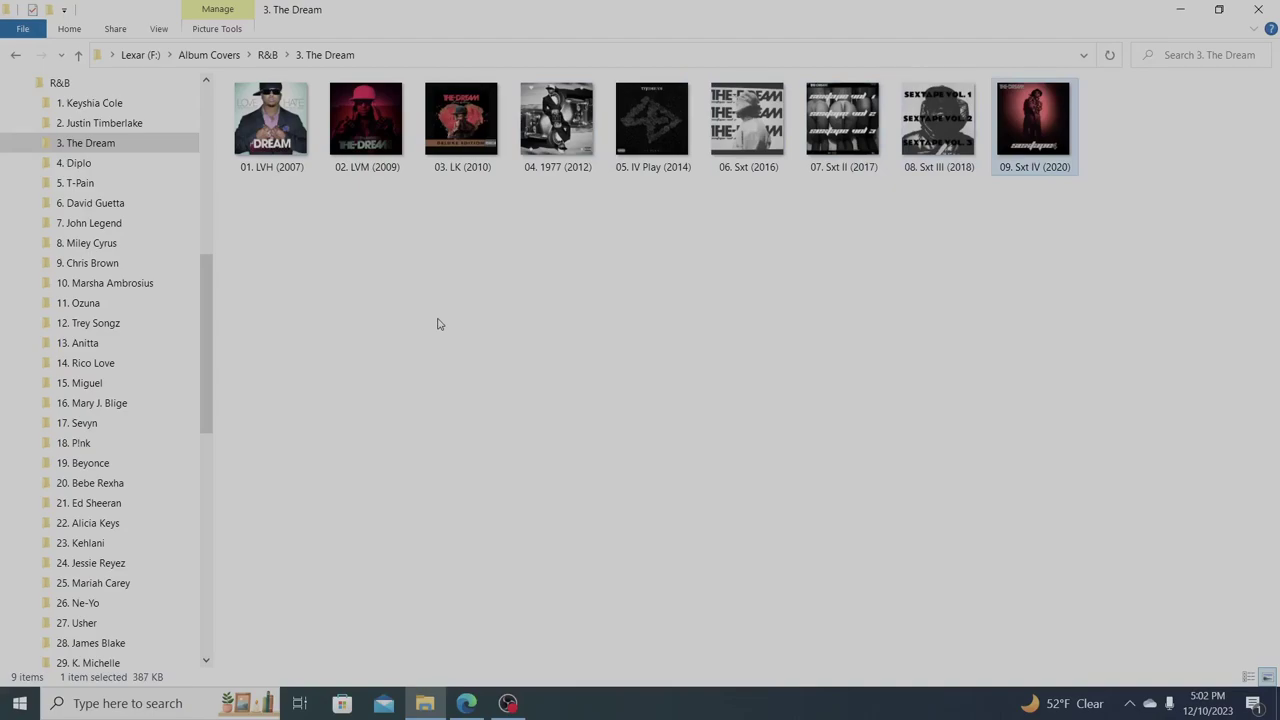
# Open the 4. Diplo folder and go through its covers 01. Diplo (2022) and 01. SO (2023)
pyautogui.click(122, 163)
pyautogui.click(296, 128)
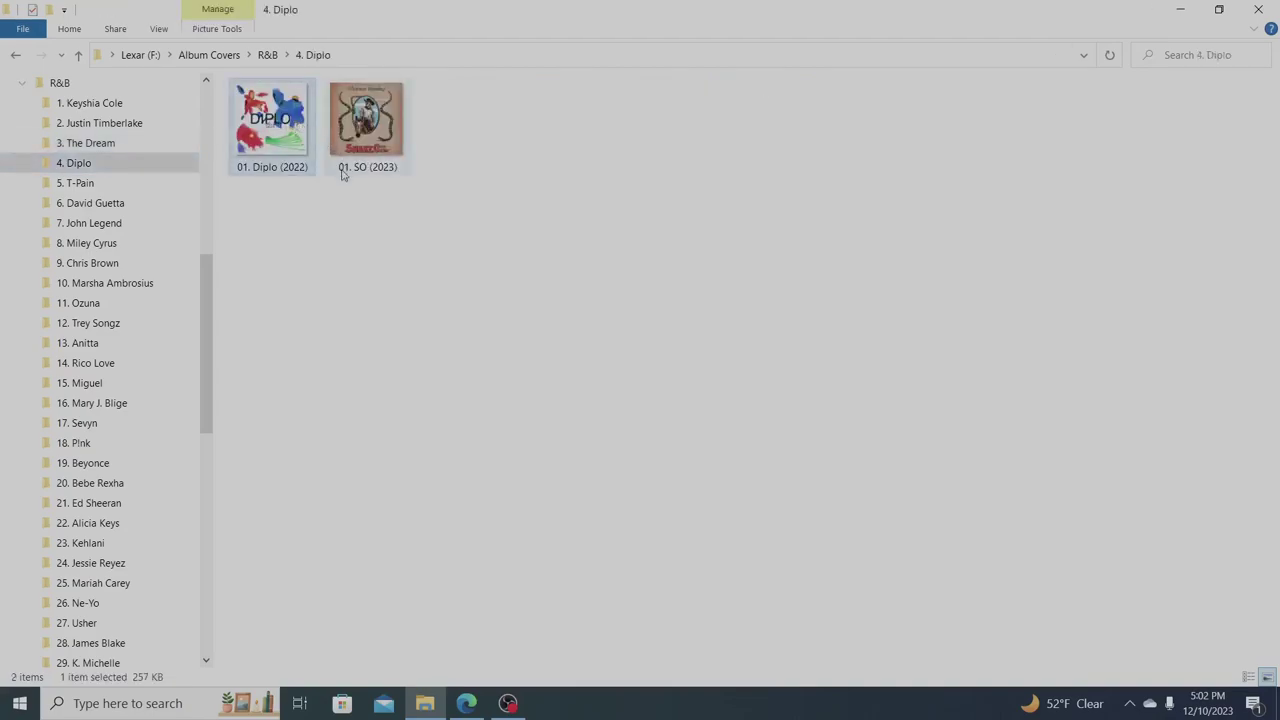
pyautogui.press('Right')
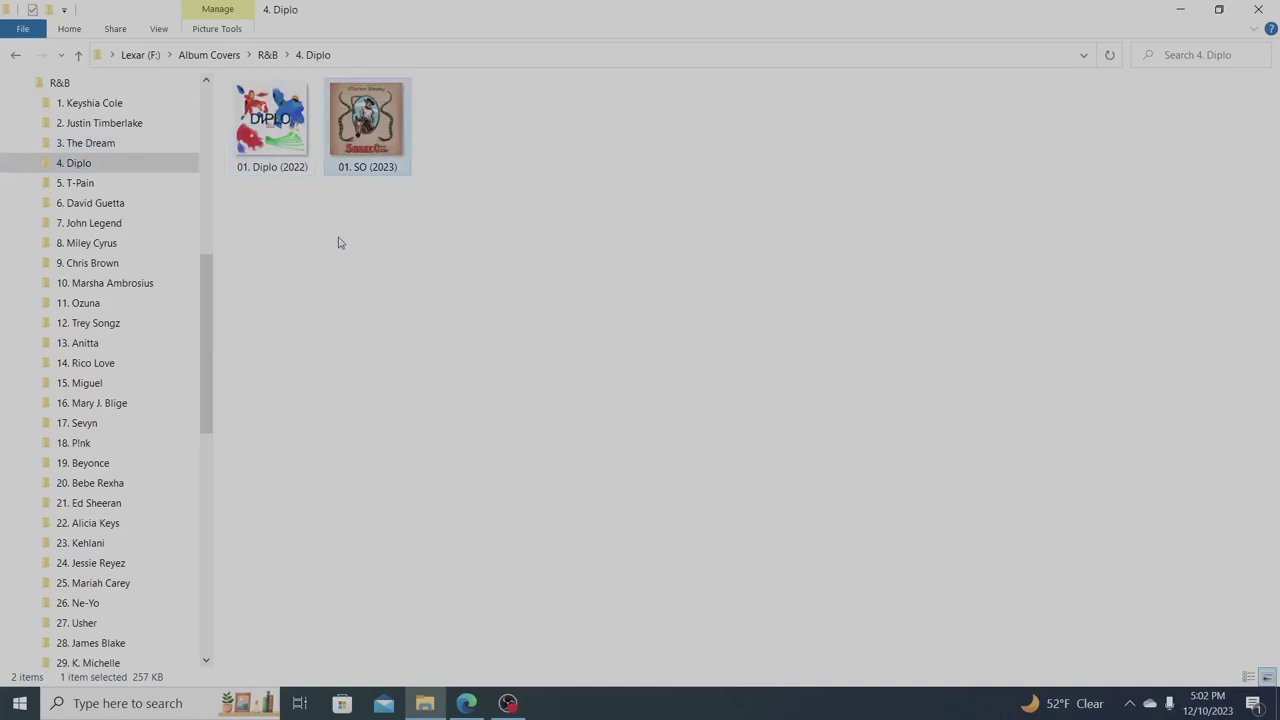
# Open the 5. T-Pain folder and go through its covers from 01. RTS (2005) to 09. OTOTC (2023)
pyautogui.click(86, 190)
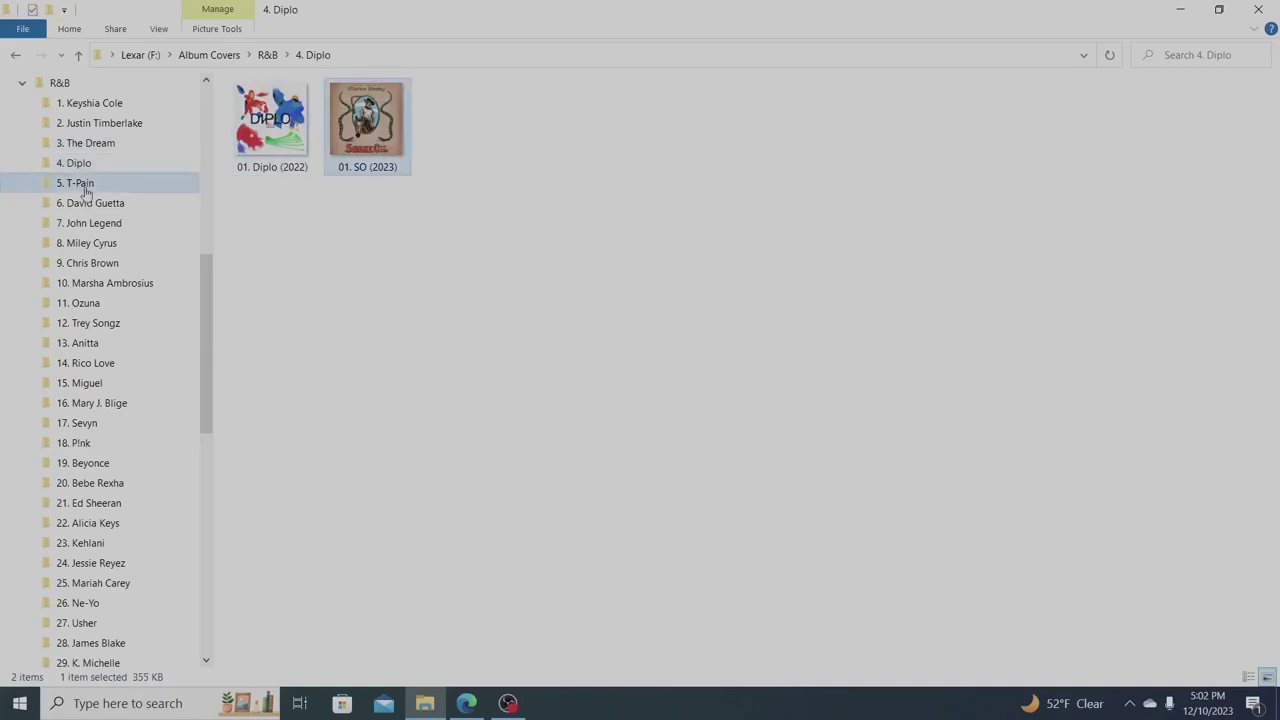
pyautogui.click(260, 160)
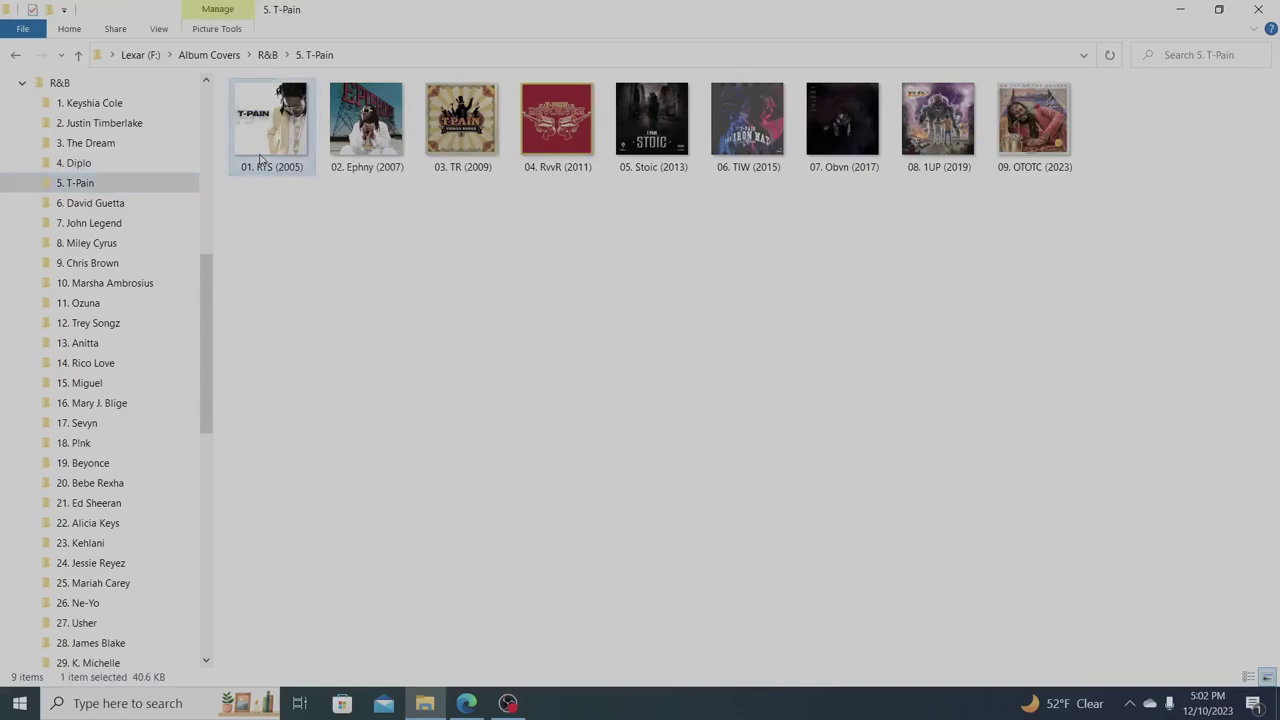
pyautogui.press('Right')
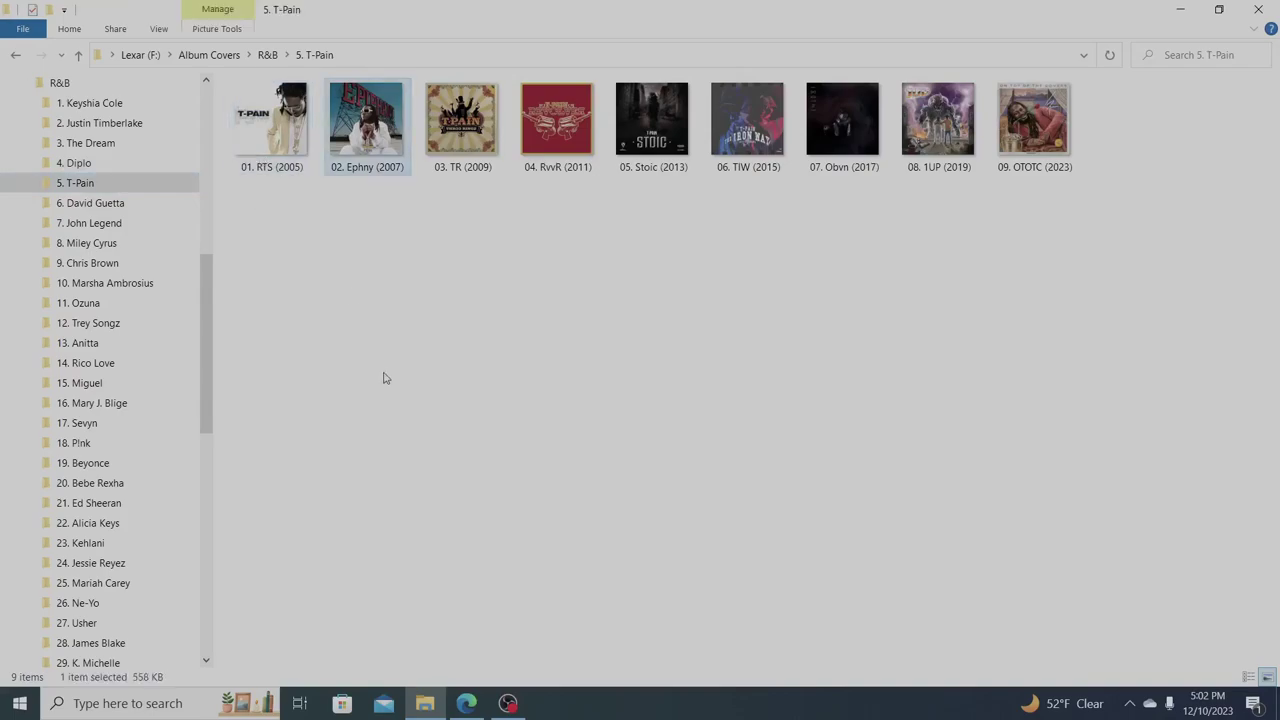
pyautogui.press('Right')
pyautogui.press('Right')
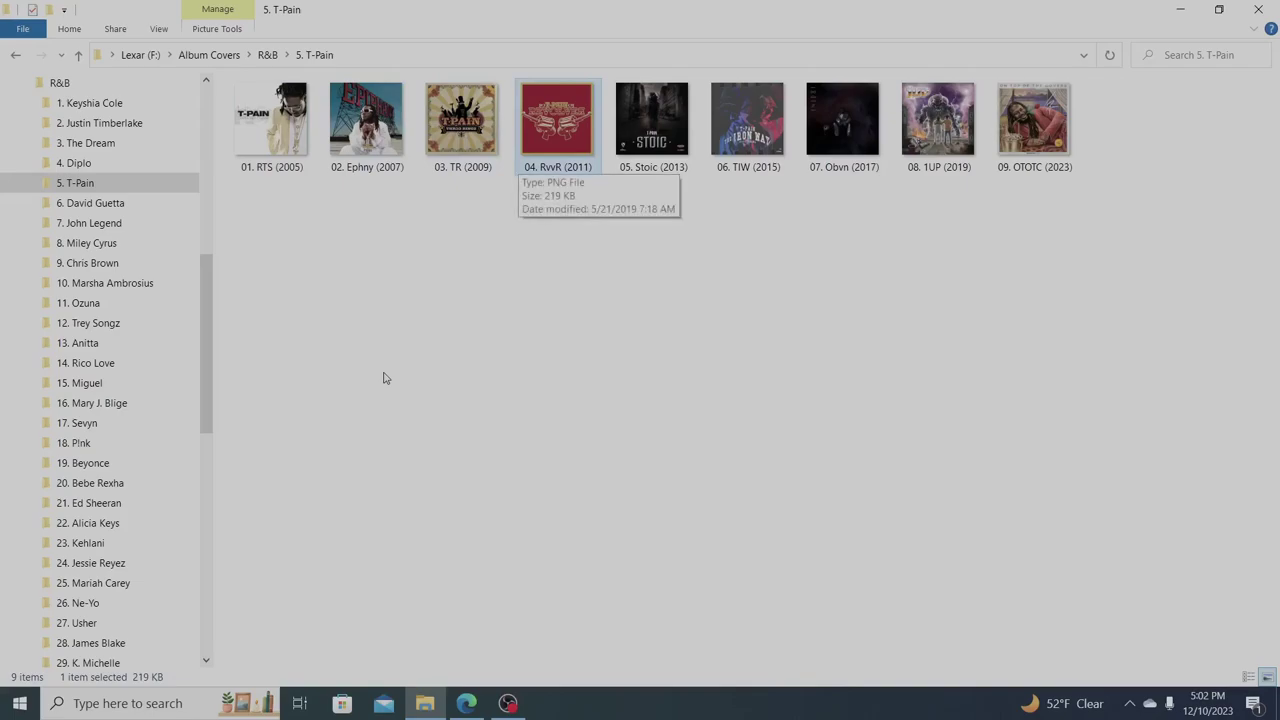
pyautogui.press('Right')
pyautogui.press('Right')
pyautogui.press('Right')
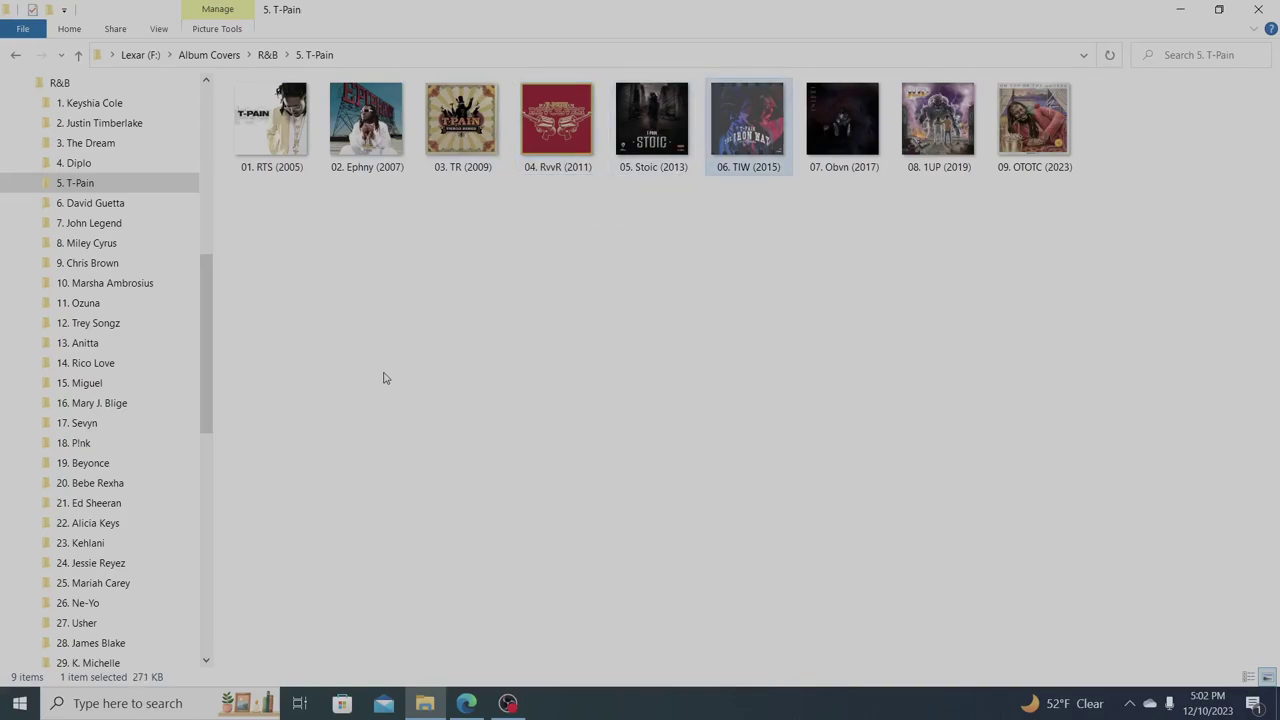
pyautogui.press('Right')
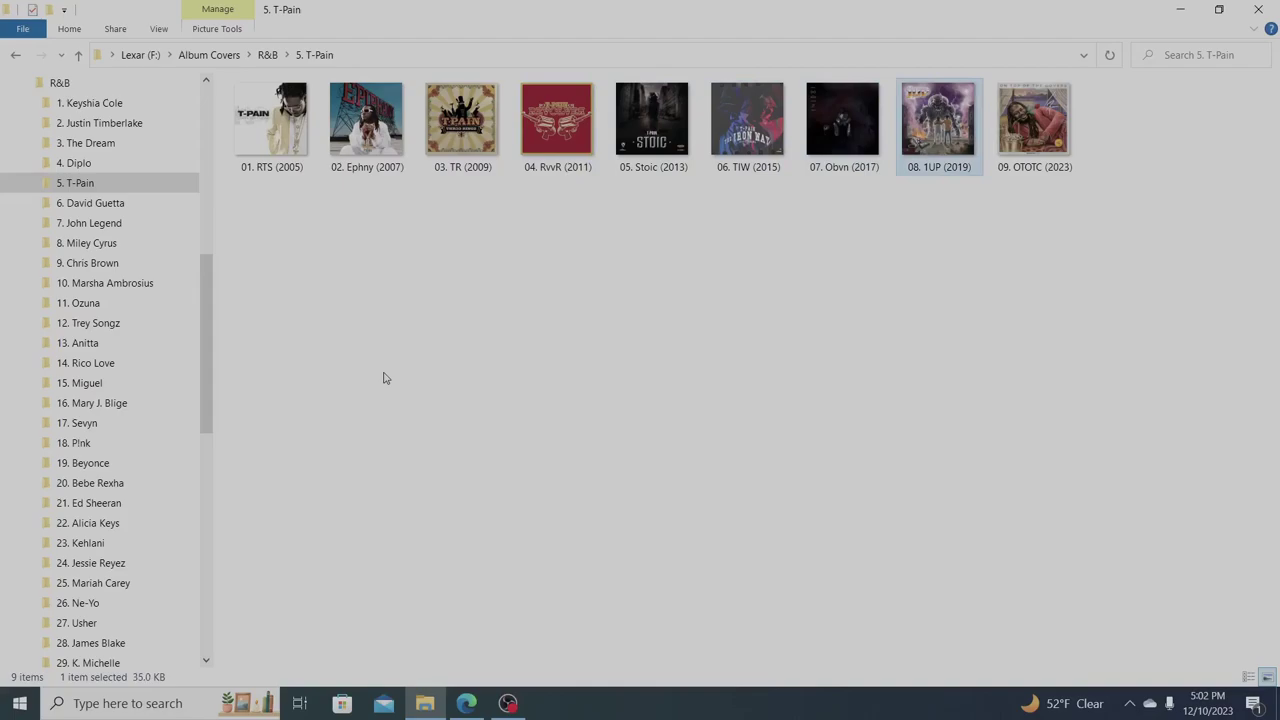
pyautogui.press('Right')
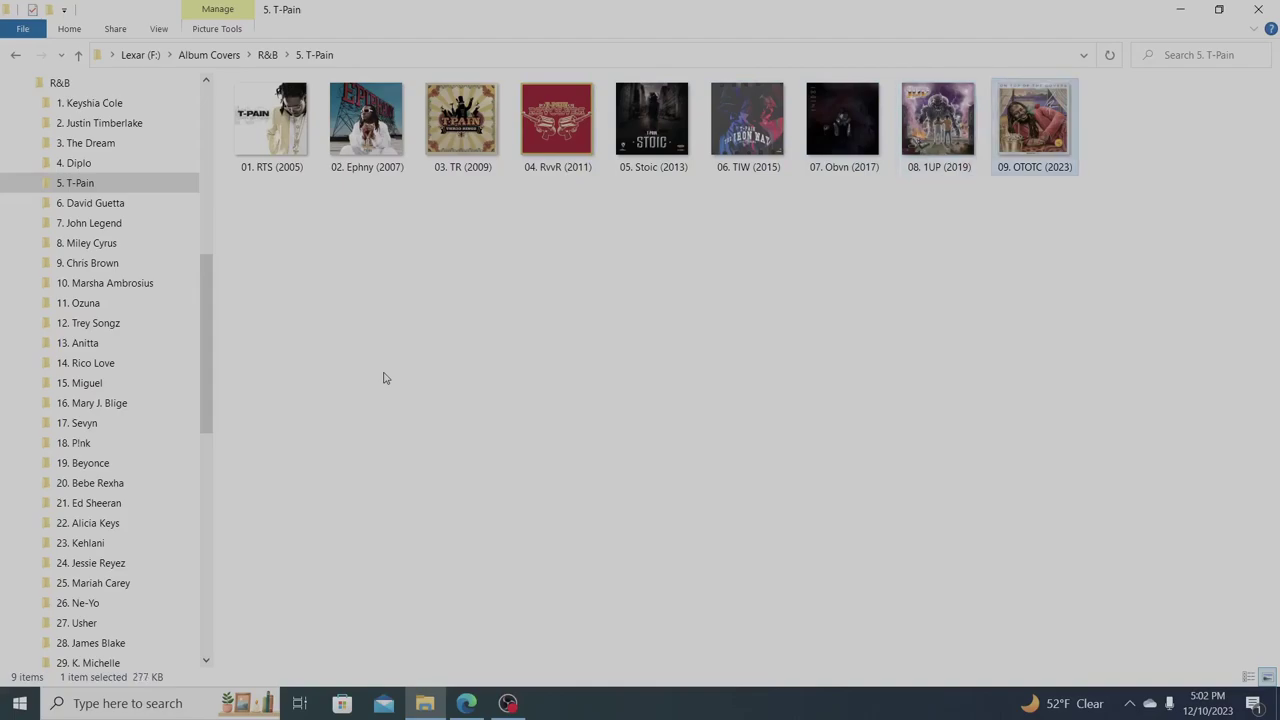
# Open the 6. David Guetta folder and go through its covers from 01. JALML (2002) to 07. 7 (2018)
pyautogui.click(96, 205)
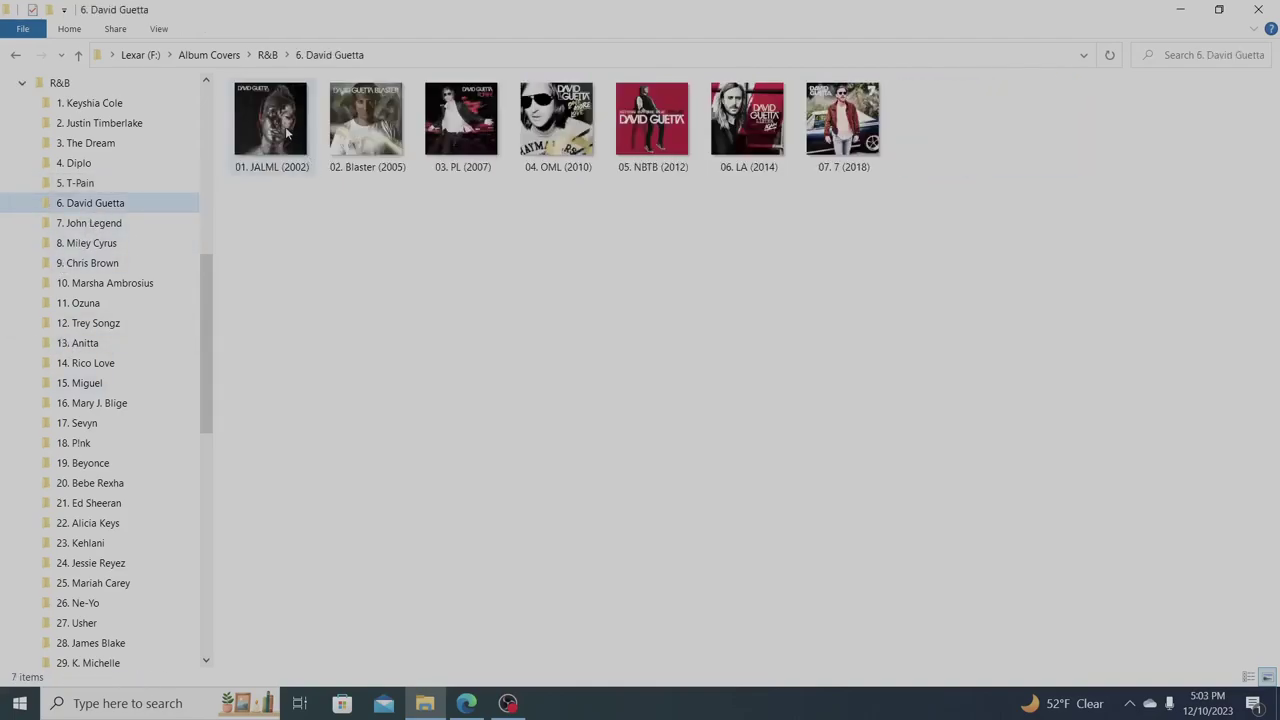
pyautogui.press('Tab')
pyautogui.press('Right')
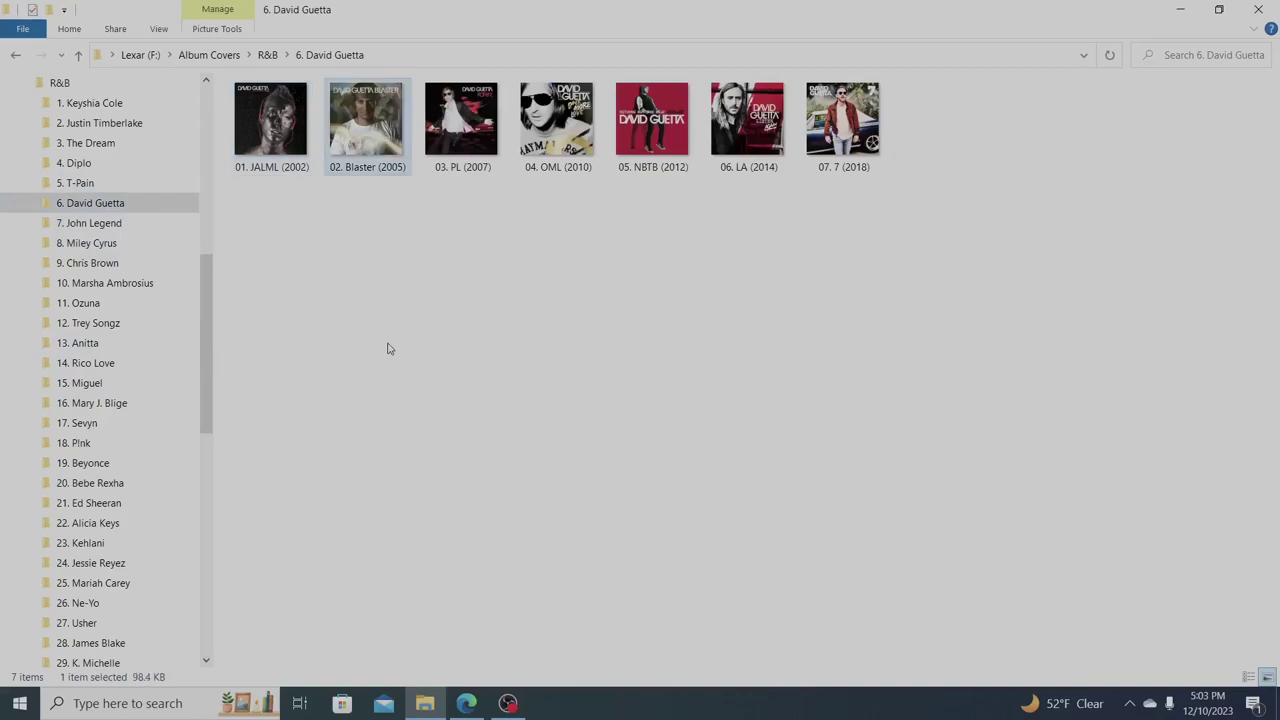
pyautogui.press('Right')
pyautogui.press('Right')
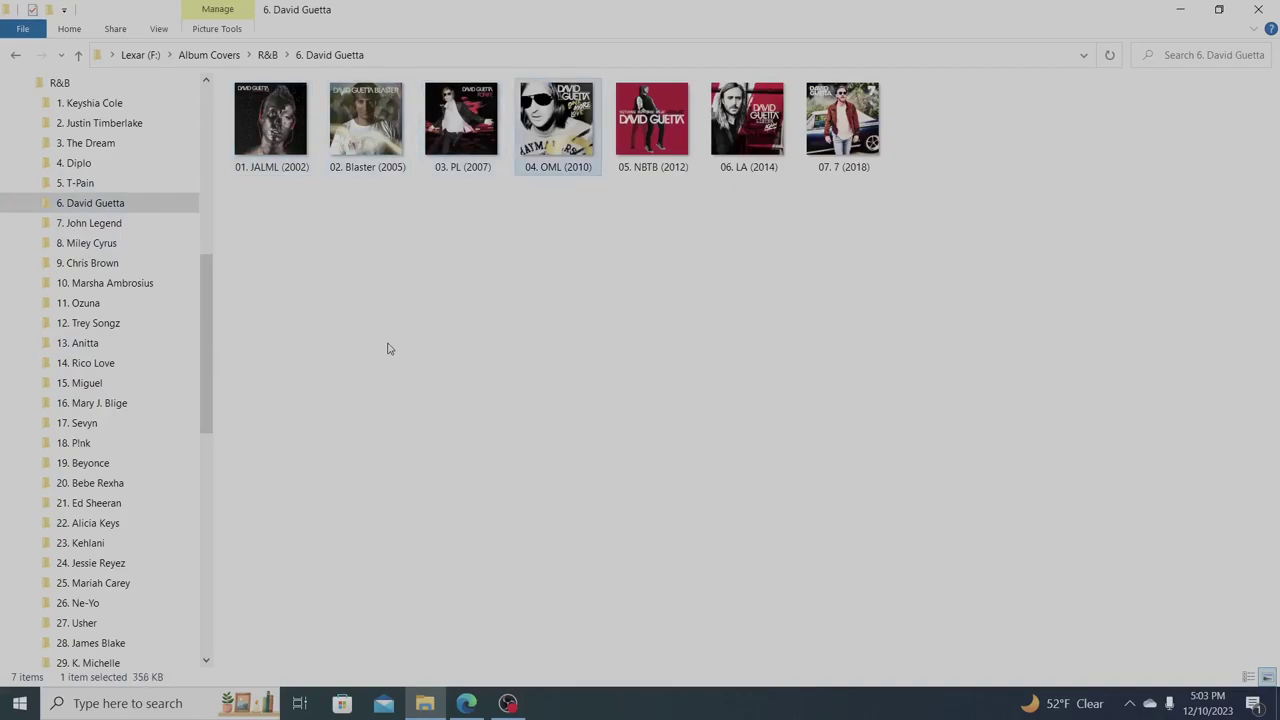
pyautogui.press('Right')
pyautogui.press('Right')
pyautogui.press('Right')
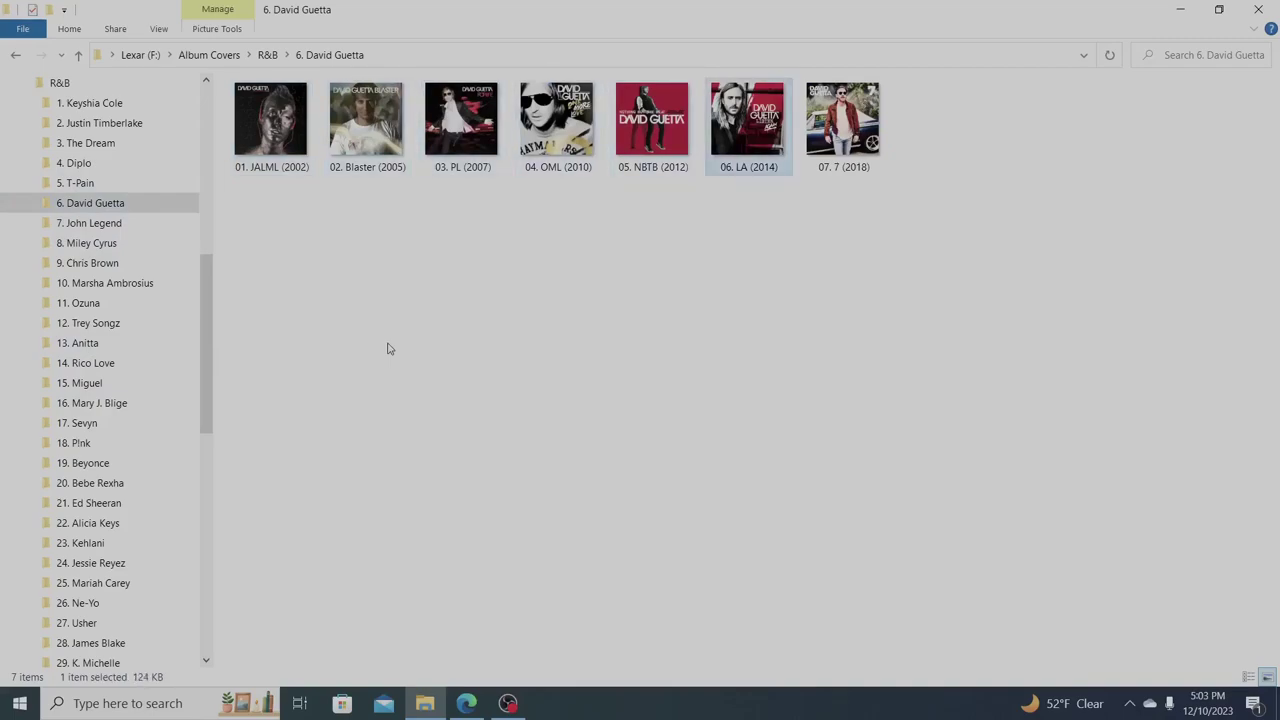
# Open the 7. John Legend folder and go through its covers from 01. GL (2004) to 07. Lgnd (2022)
pyautogui.click(100, 223)
pyautogui.click(257, 155)
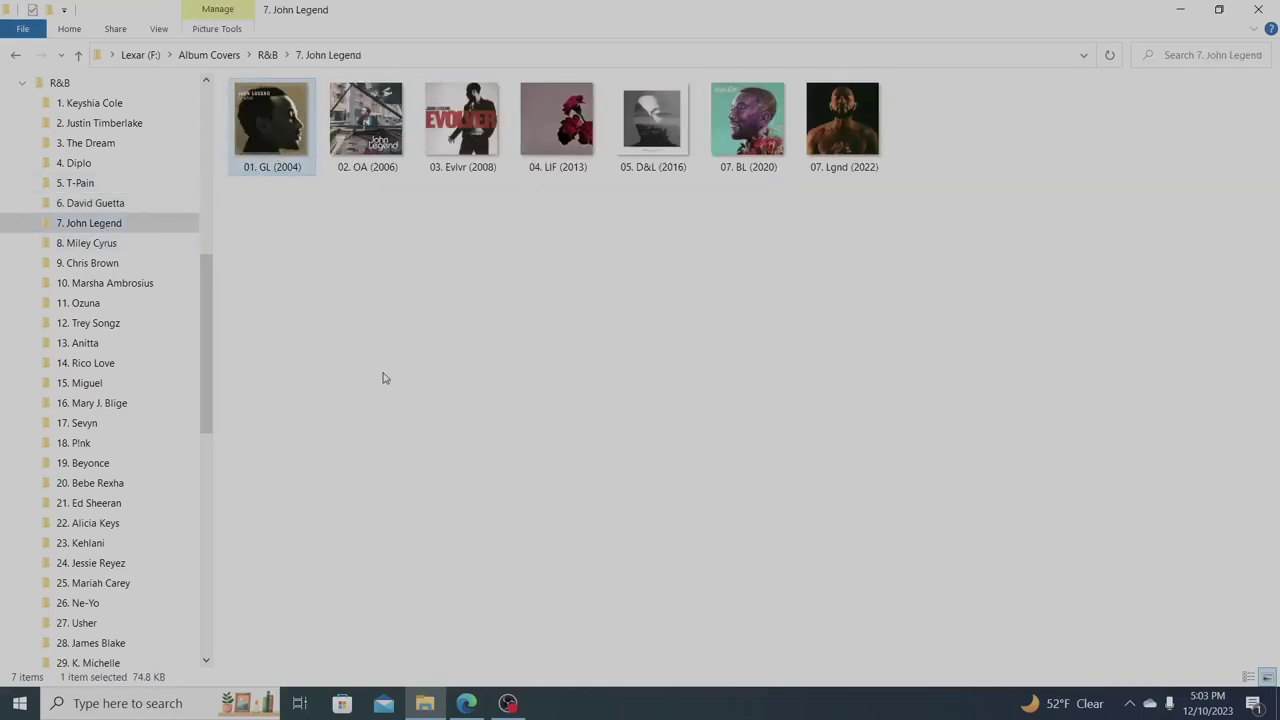
pyautogui.press('Right')
pyautogui.press('Right')
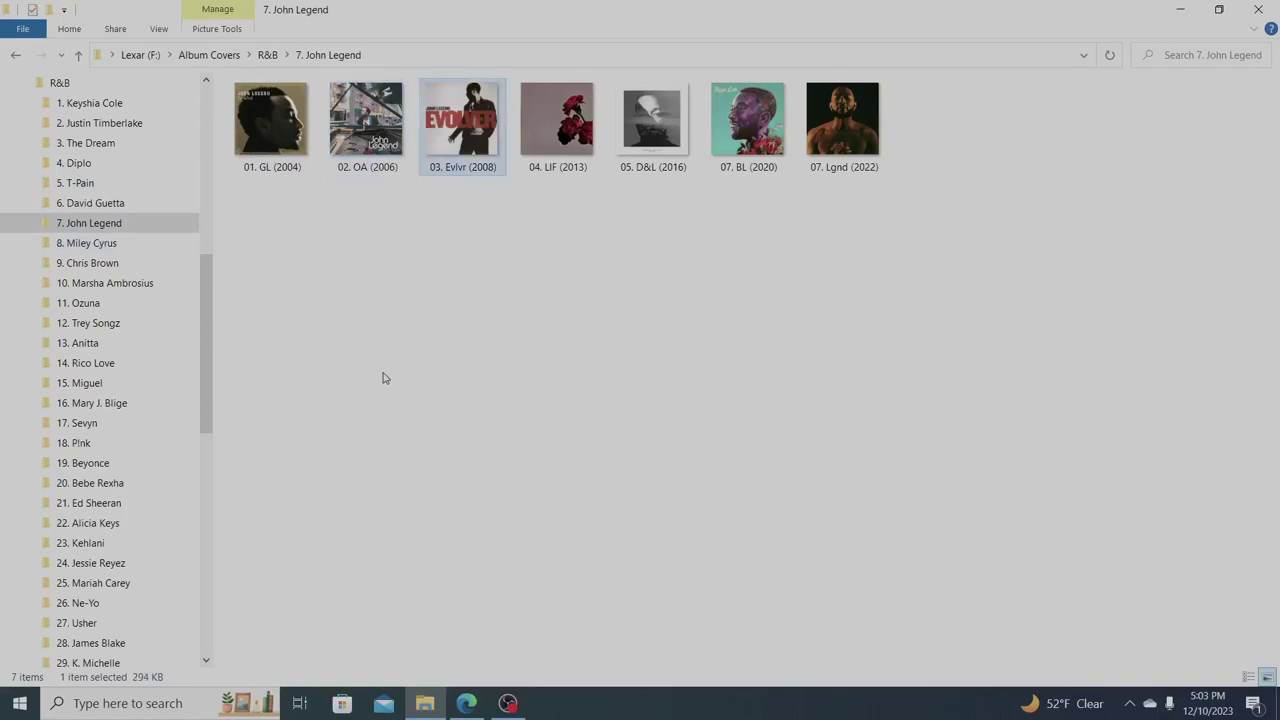
pyautogui.press('Right')
pyautogui.press('Right')
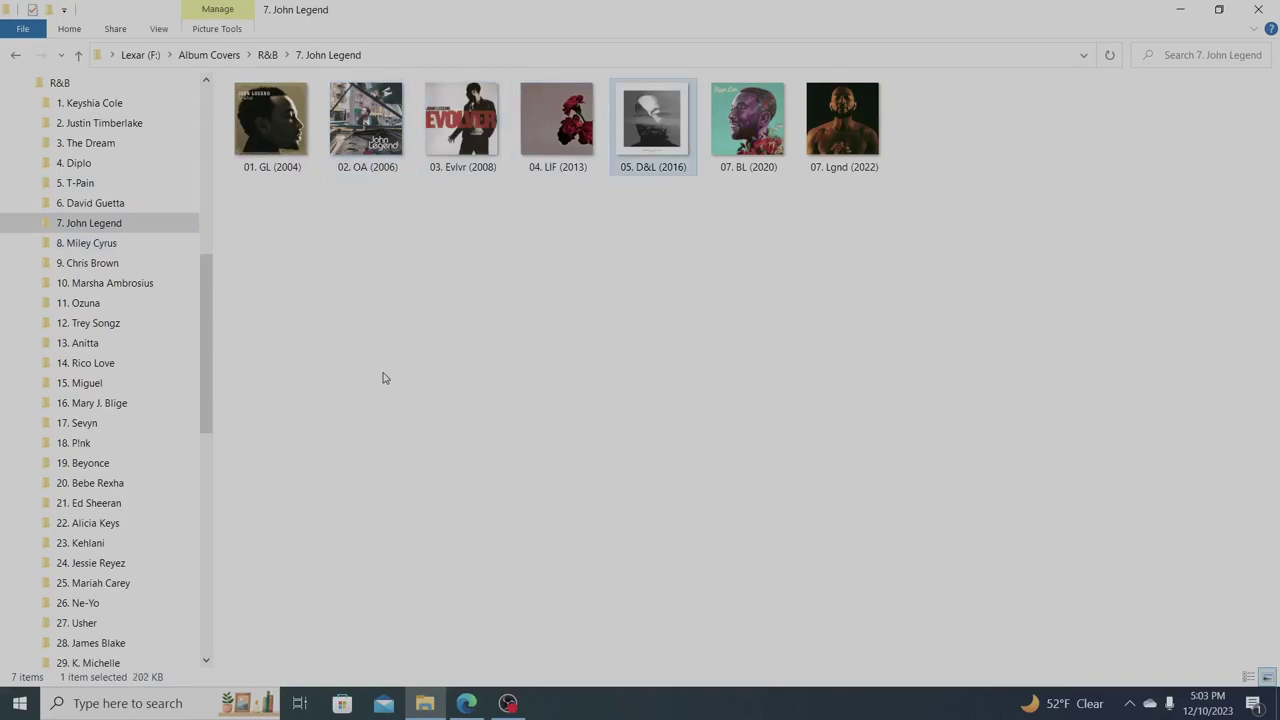
pyautogui.press('Right')
pyautogui.press('Right')
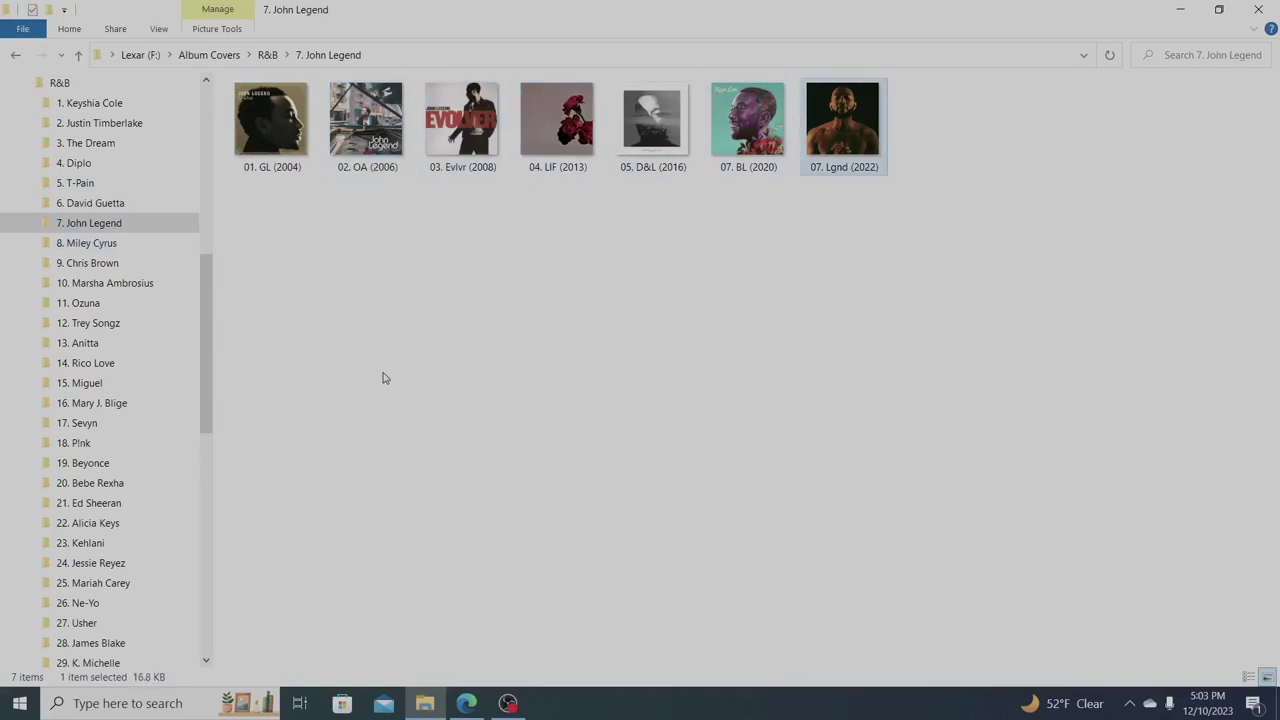
# Open the 8. Miley Cyrus folder and go through its covers from 01. Brkt (2008) to 08. ESV (2023)
pyautogui.click(123, 247)
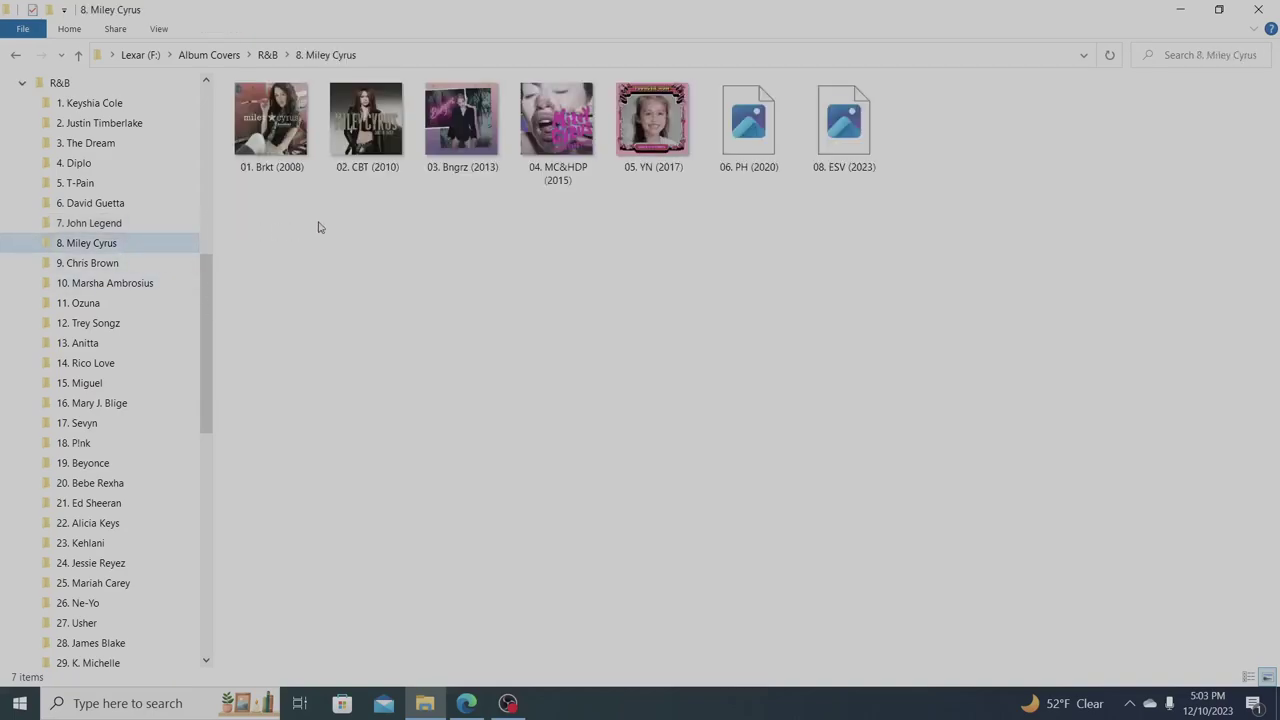
pyautogui.click(294, 168)
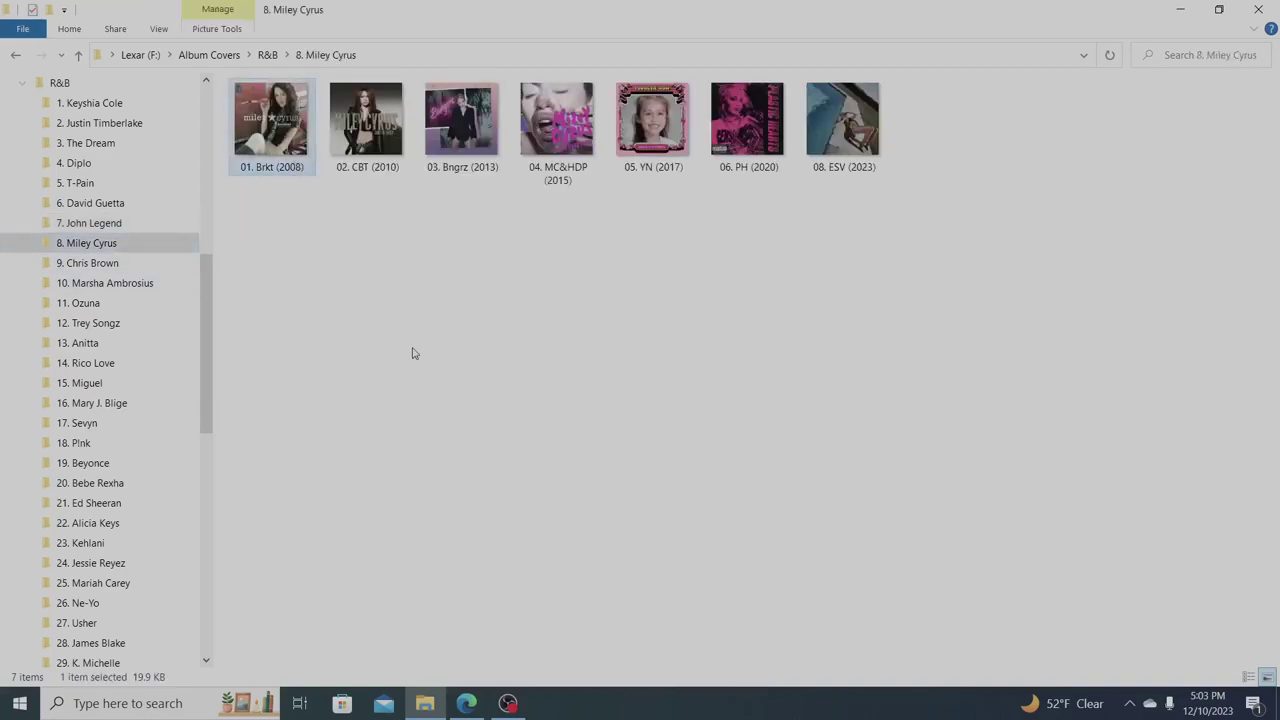
pyautogui.press('Right')
pyautogui.press('Right')
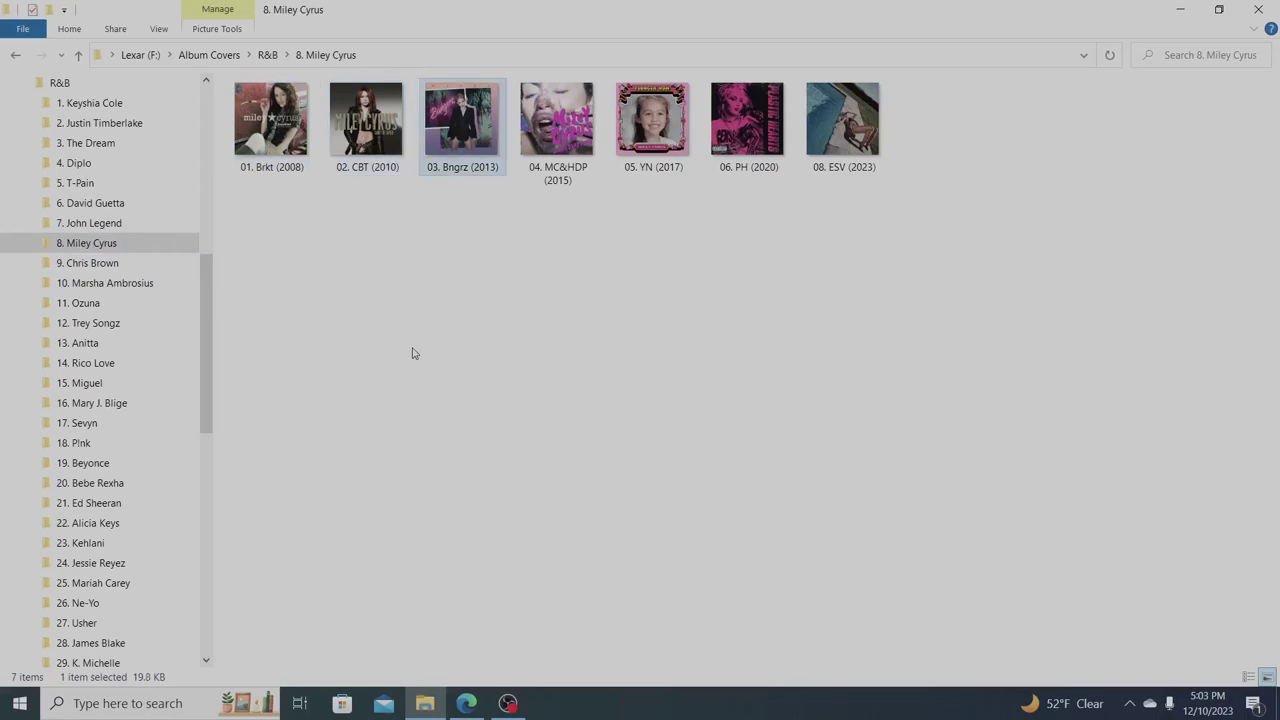
pyautogui.press('Right')
pyautogui.press('Right')
pyautogui.press('Right')
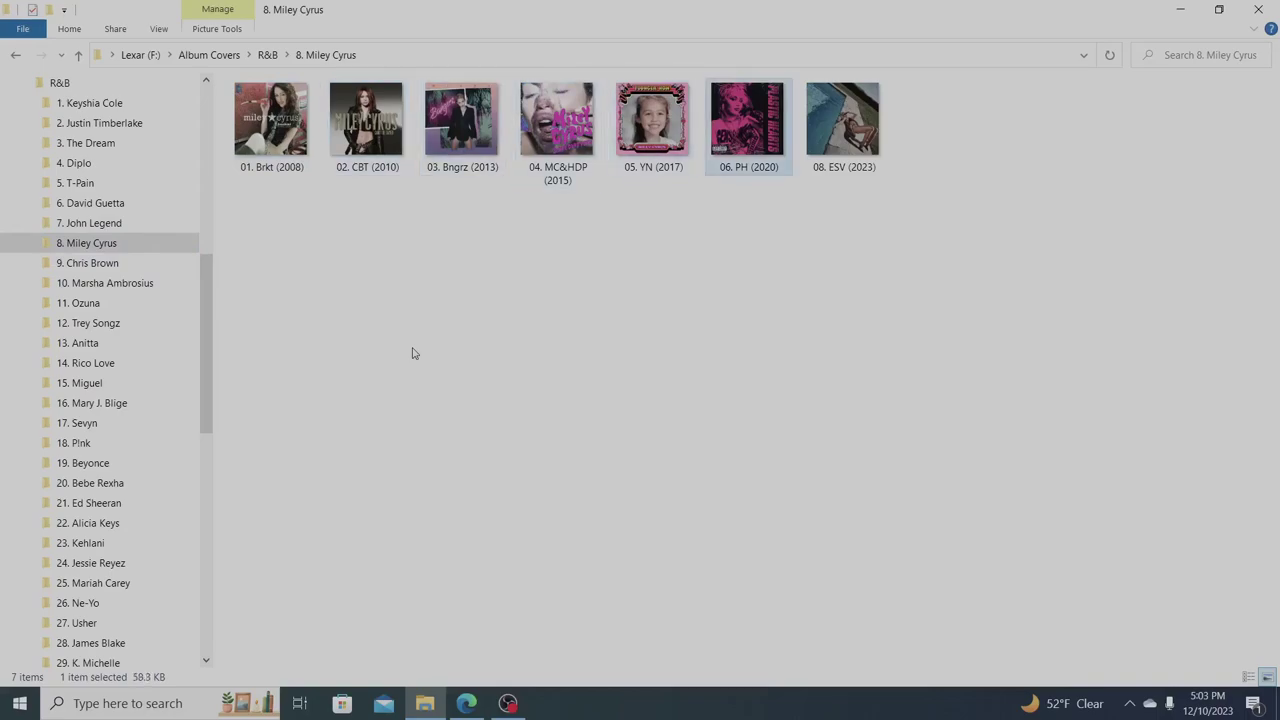
pyautogui.press('Right')
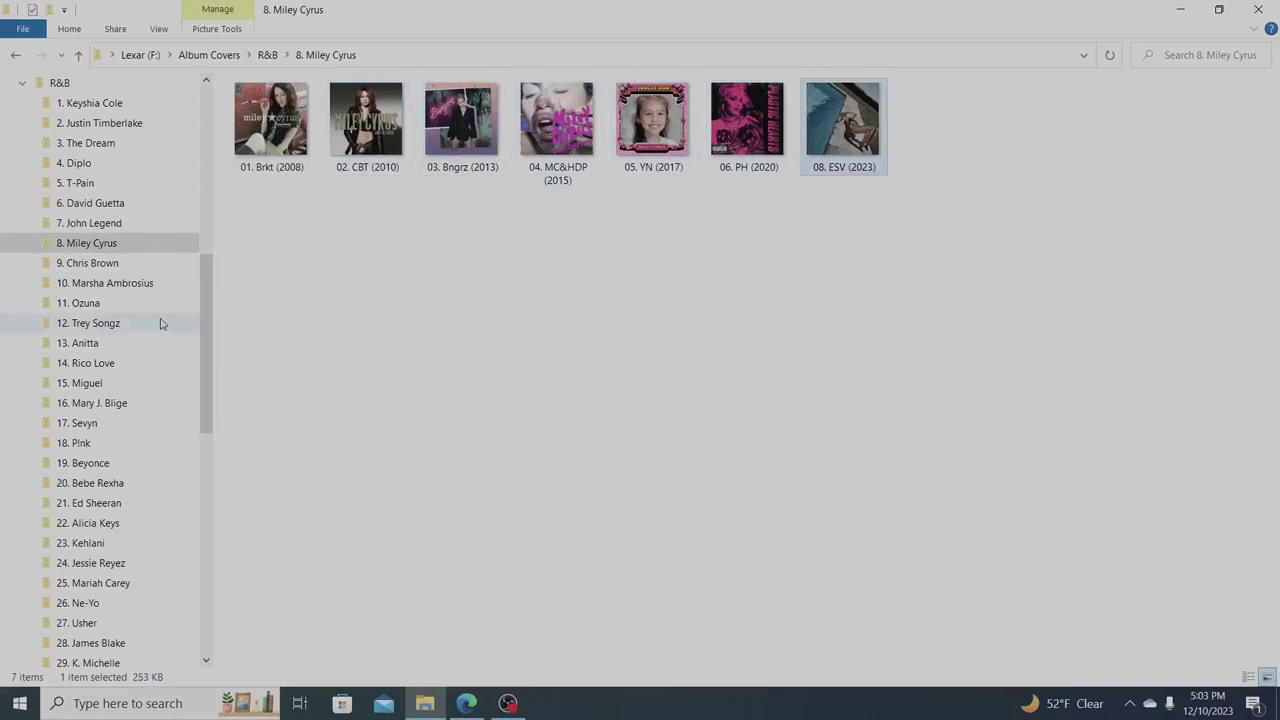
# Open the 9. Chris Brown folder and go through its covers from 01. CB (2005) to 11. Breezy (2022)
pyautogui.click(85, 266)
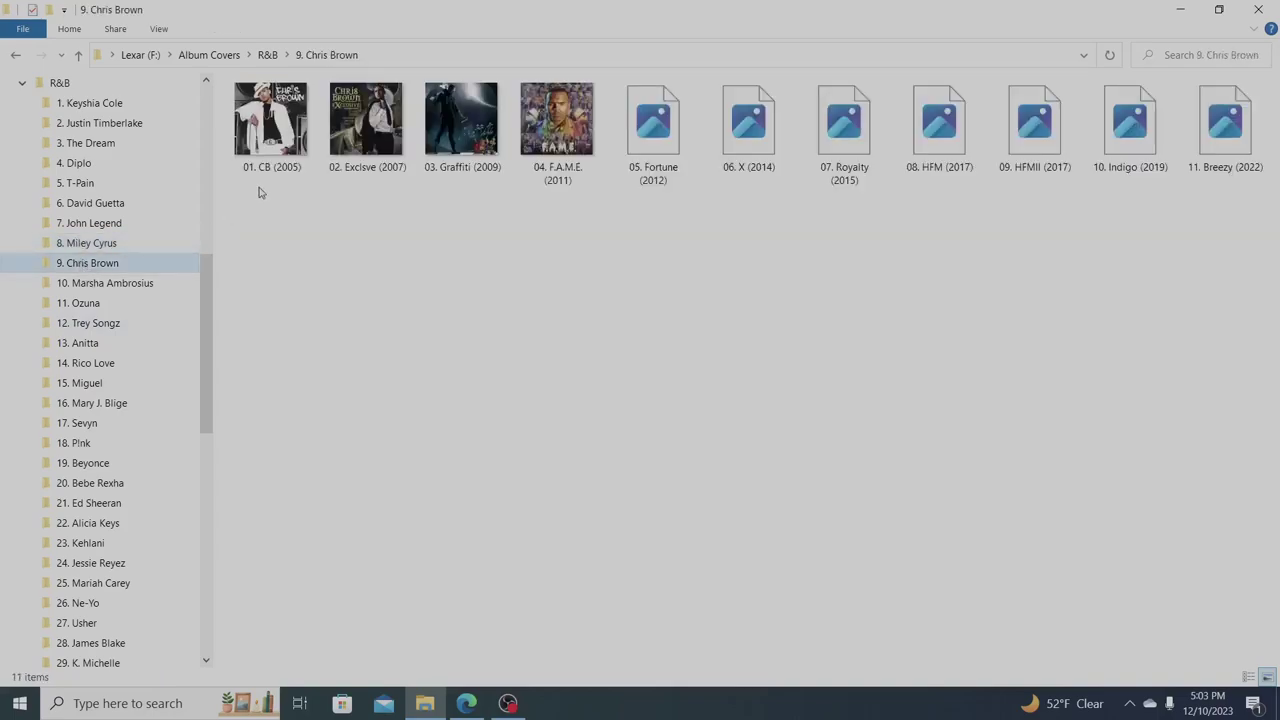
pyautogui.press('Right')
pyautogui.press('Right')
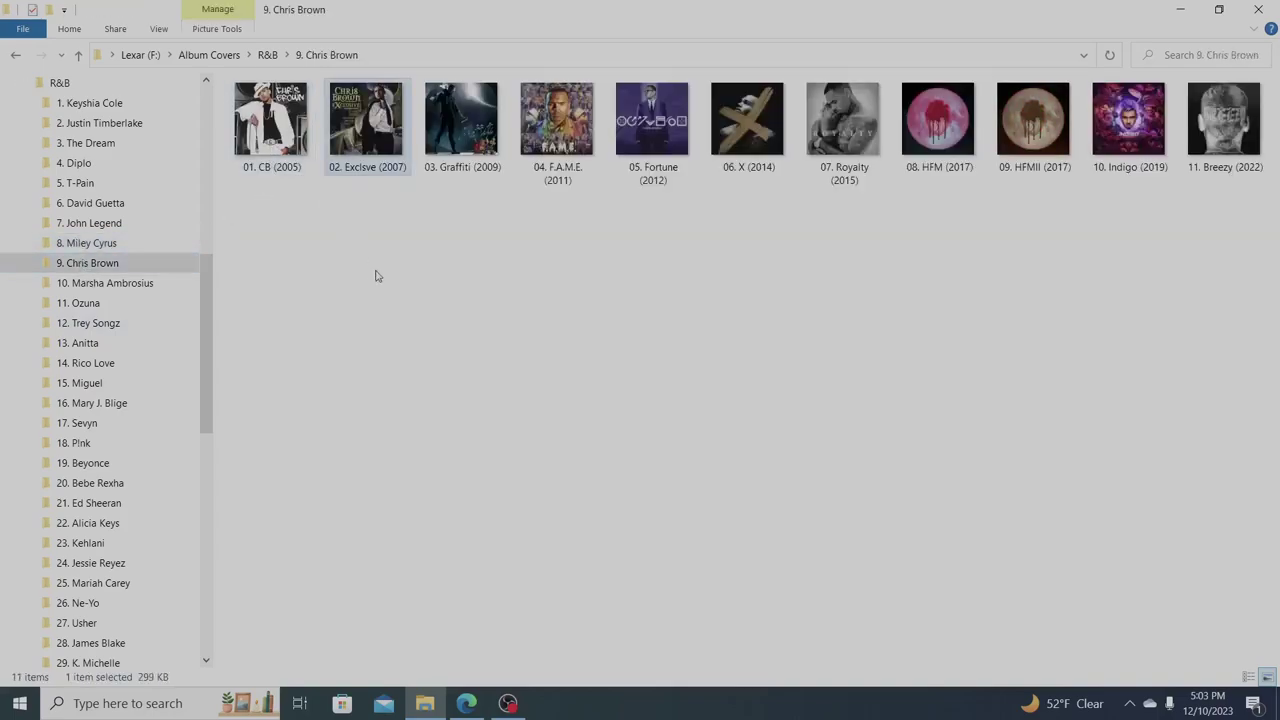
pyautogui.press('Right')
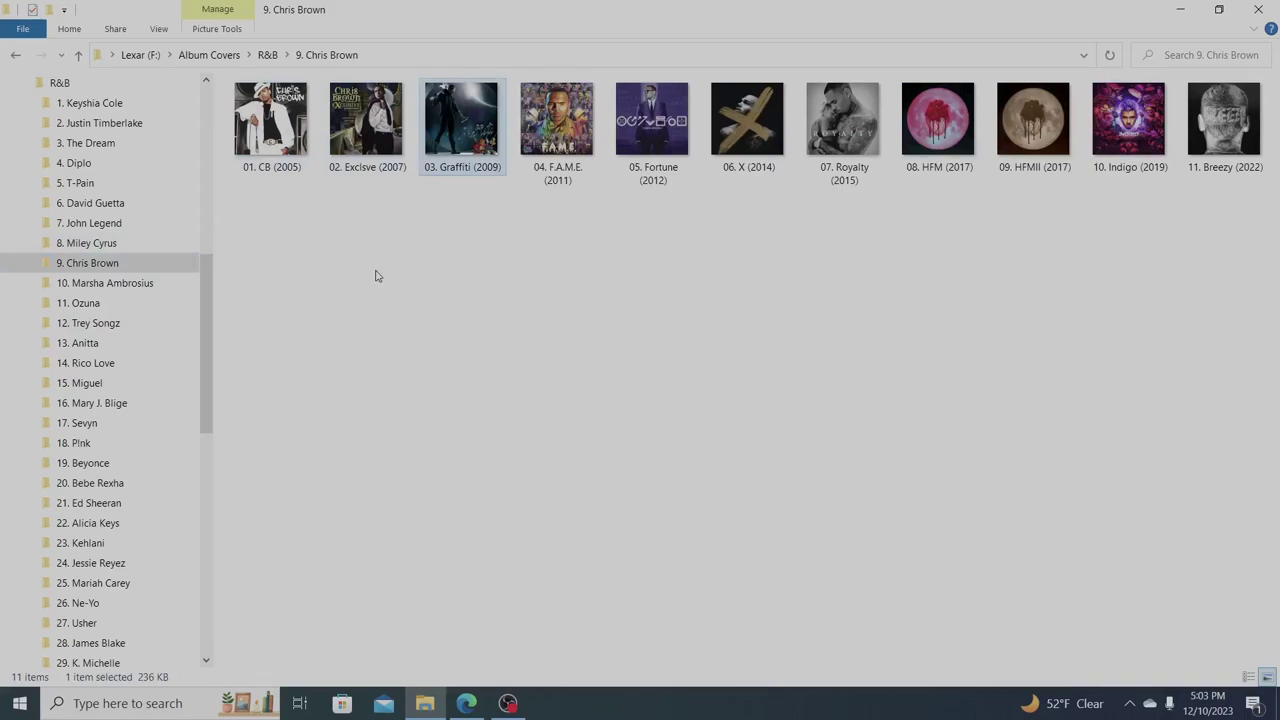
pyautogui.press('Right')
pyautogui.press('Right')
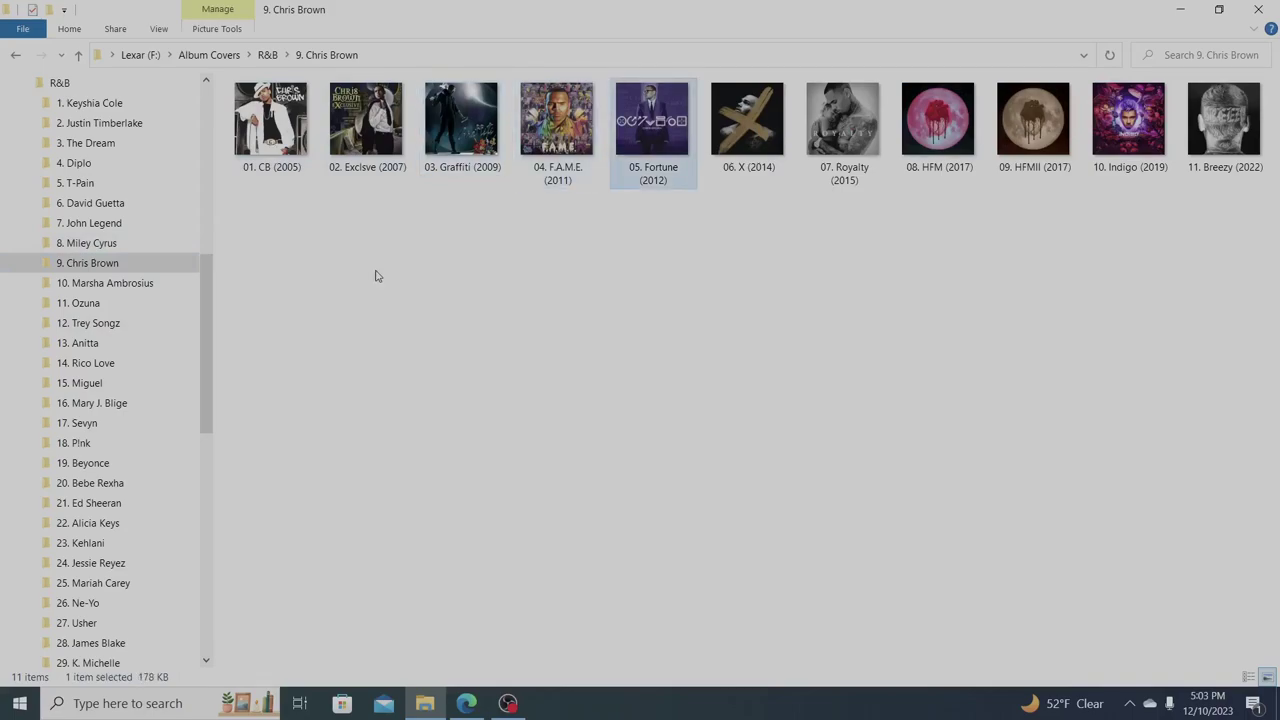
pyautogui.press('Right')
pyautogui.press('Right')
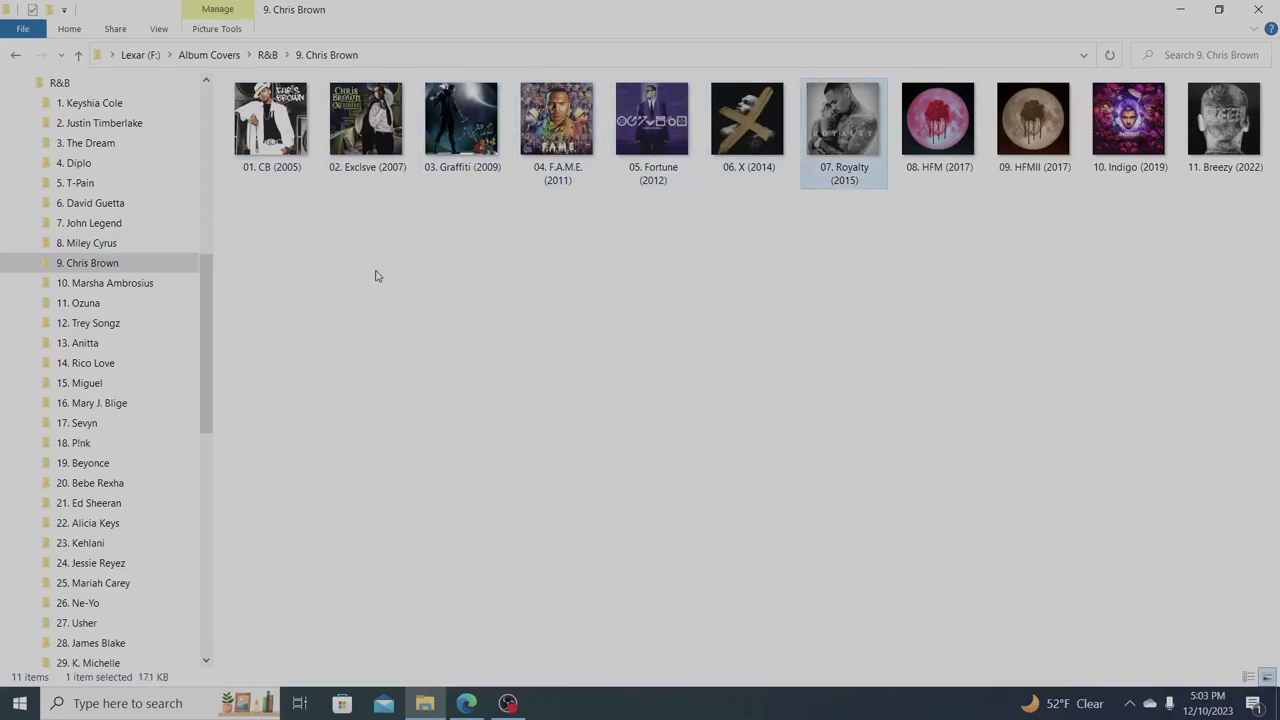
pyautogui.press('Right')
pyautogui.press('Right')
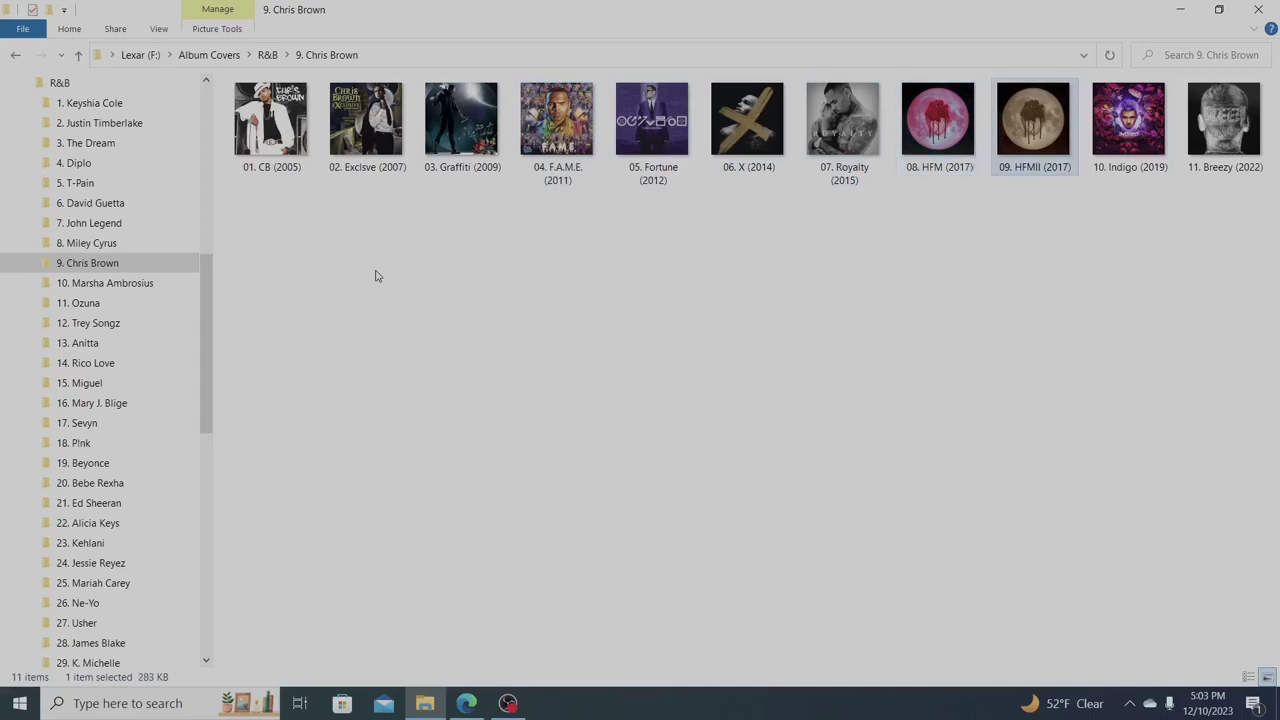
pyautogui.press('Right')
pyautogui.press('Right')
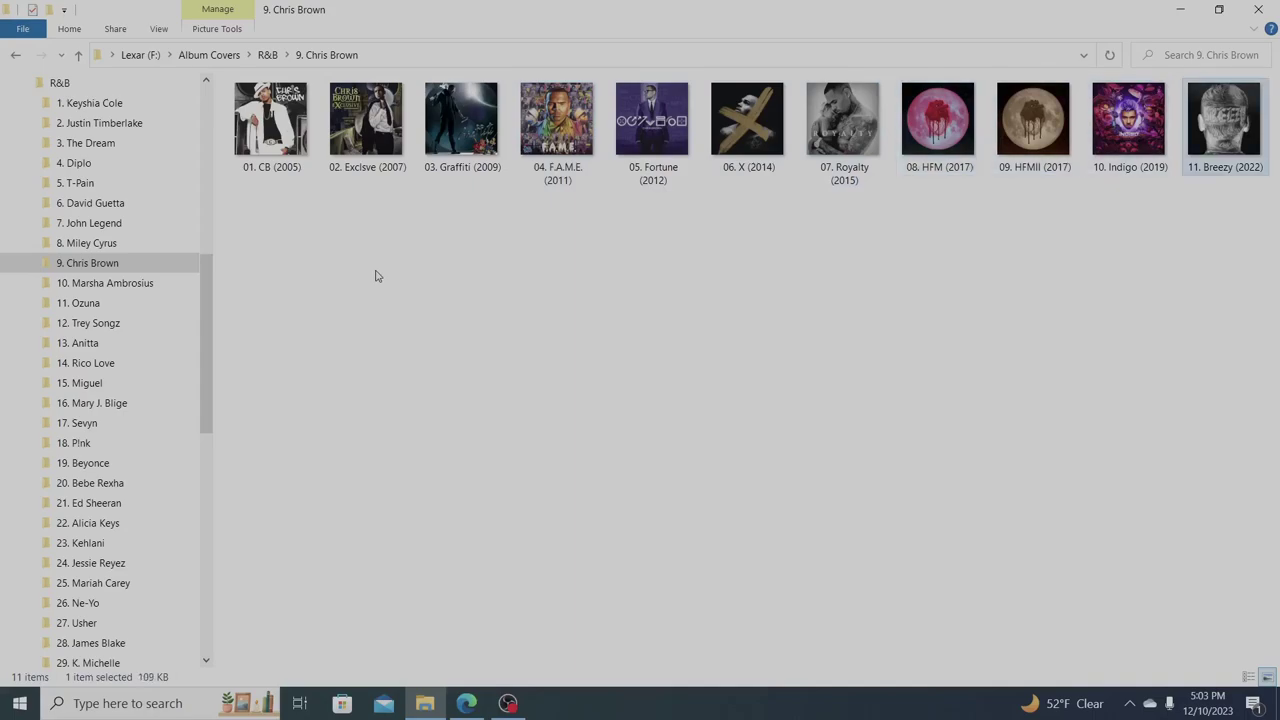
# Open the 10. Marsha Ambrosius folder and go through its covers from 01. LN&EM (2011) to 03. Nyla (2018)
pyautogui.click(134, 284)
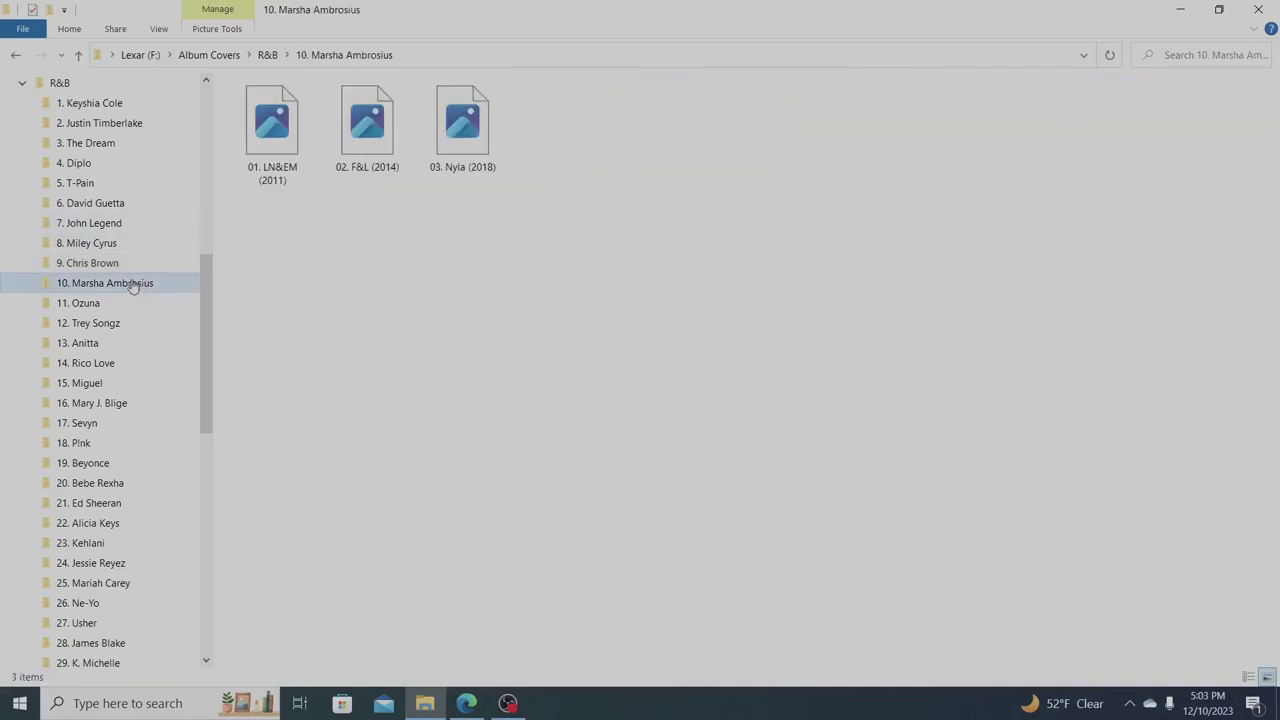
pyautogui.click(310, 140)
pyautogui.press('Right')
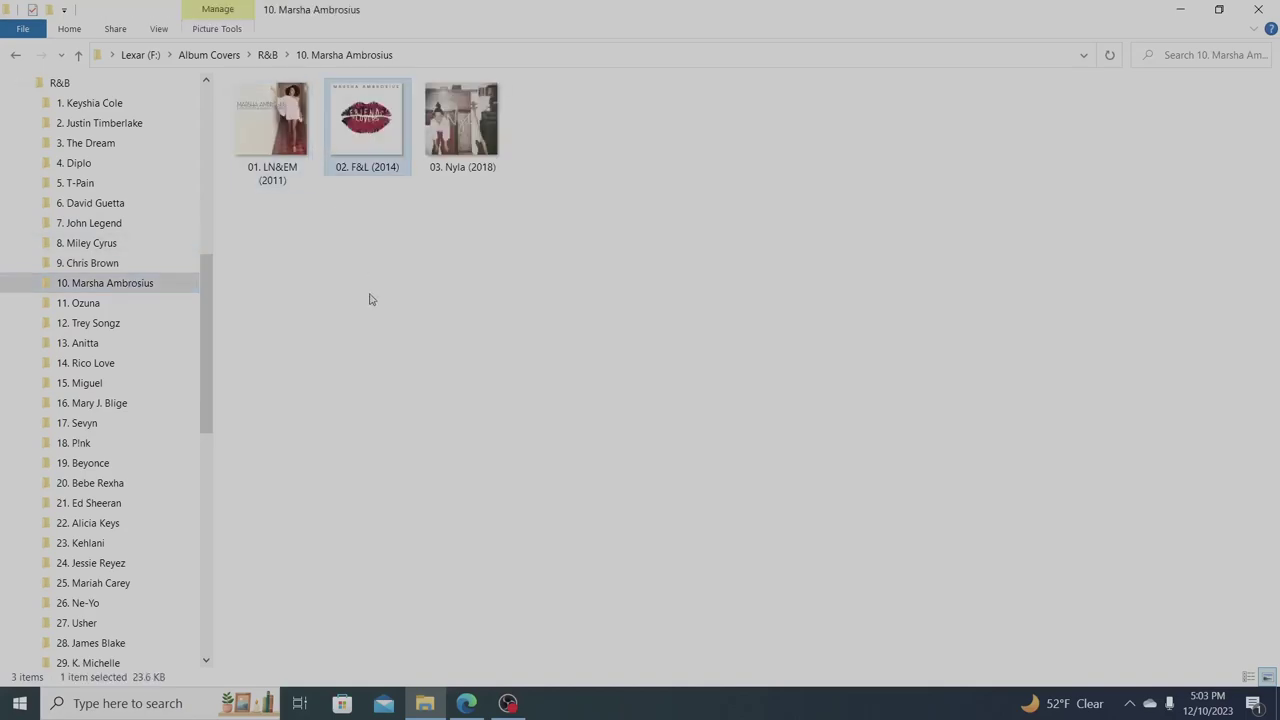
pyautogui.press('Right')
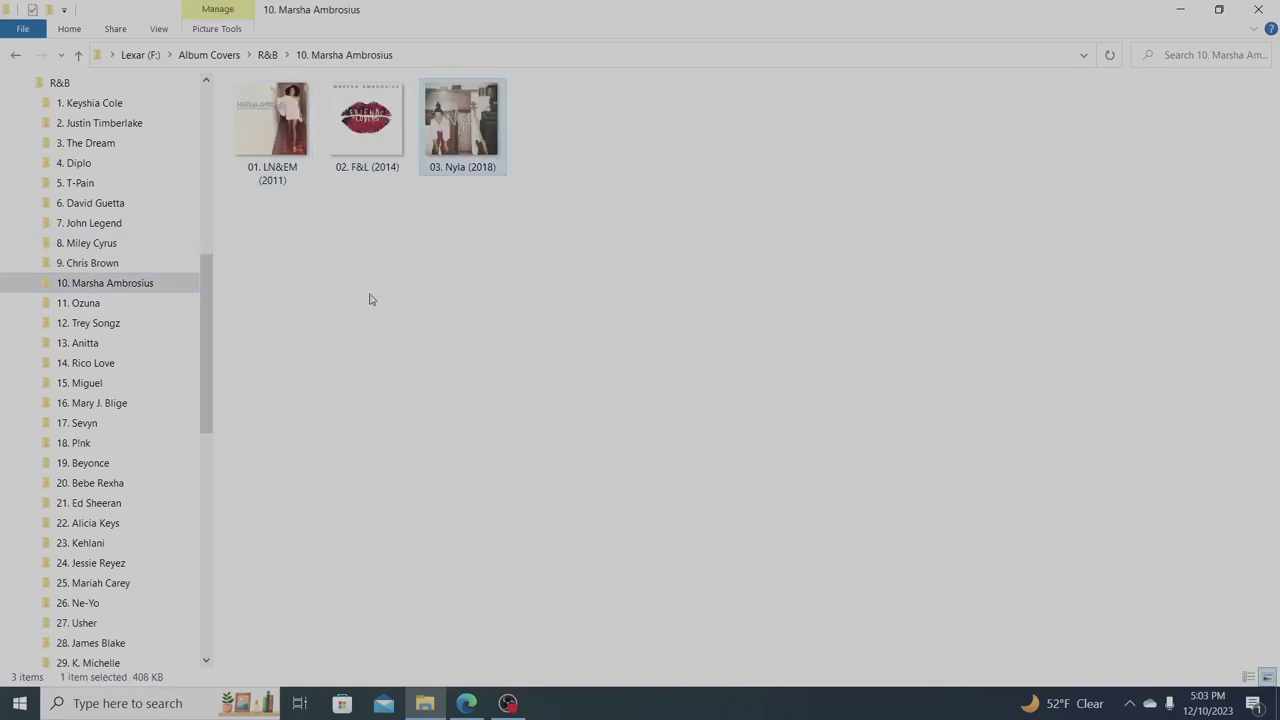
# Open the 11. Ozuna folder and go through its covers from 01. Odisea (2017) to 05. Oztchi (2022)
pyautogui.click(160, 302)
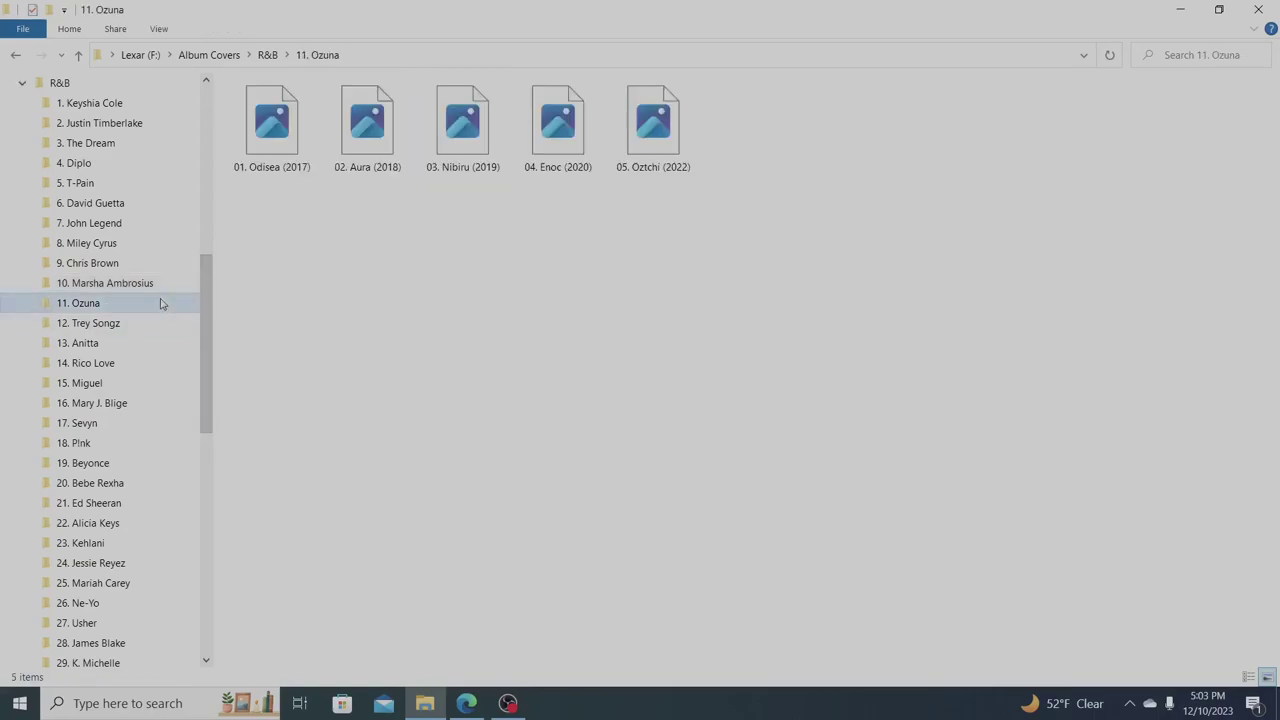
pyautogui.click(300, 168)
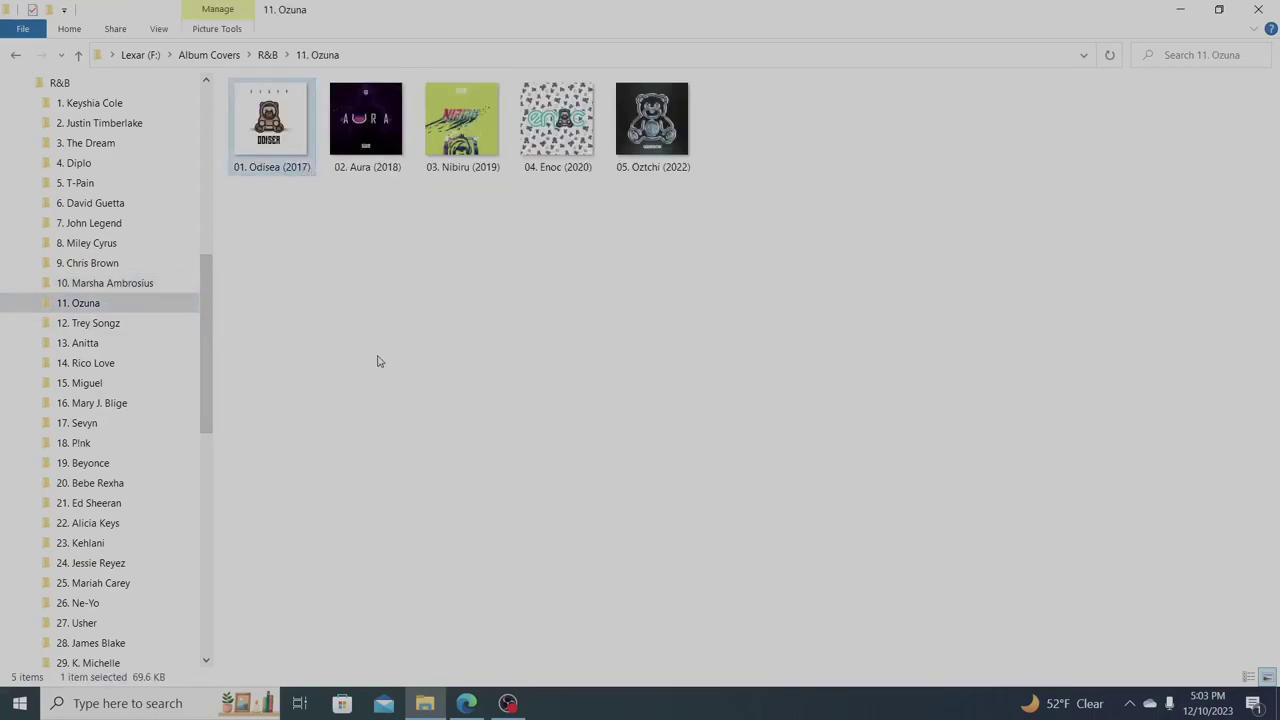
pyautogui.press('Right')
pyautogui.press('Right')
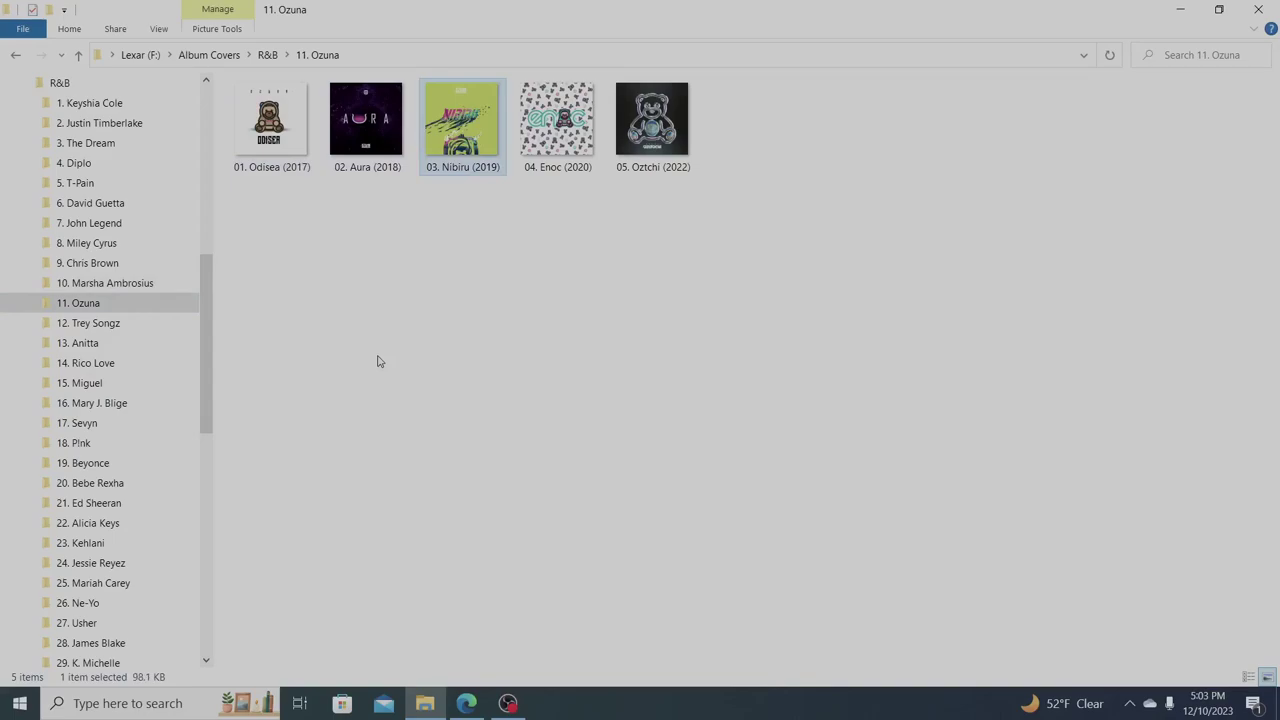
pyautogui.press('Right')
pyautogui.press('Right')
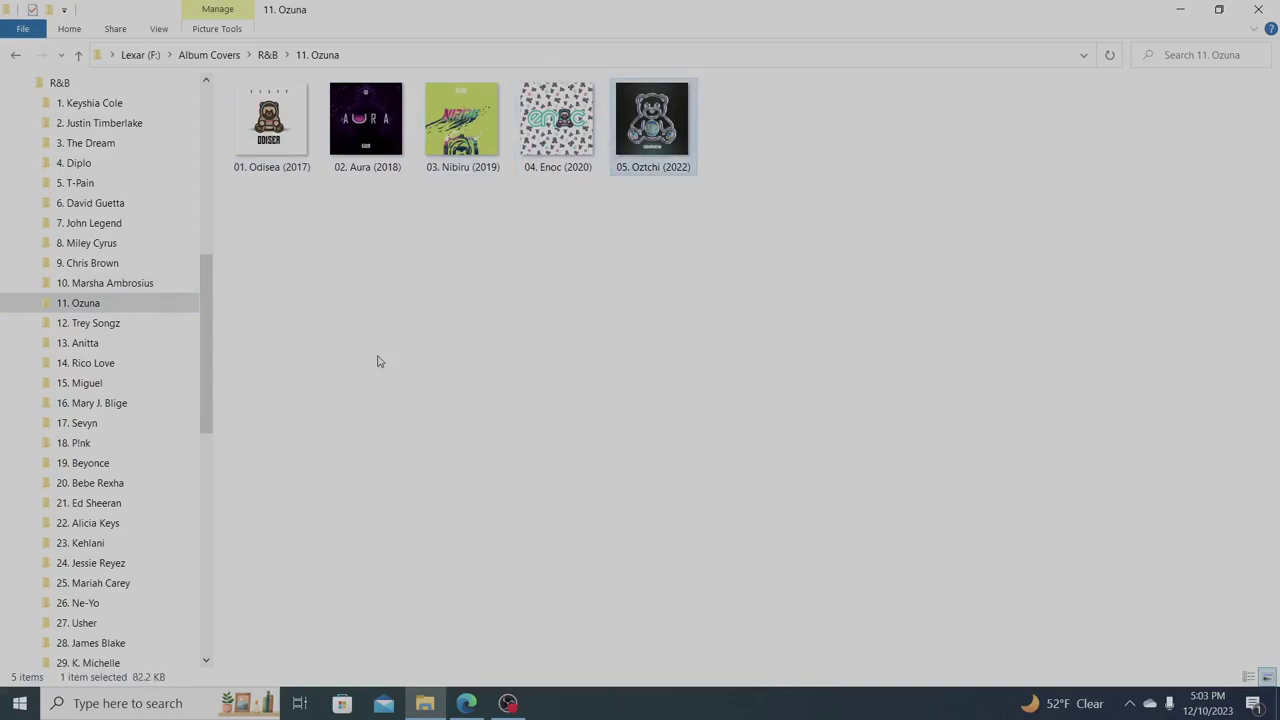
# Open the 12. Trey Songz folder and go through its covers from 01. IGMI (2005) to 08. BH (2020)
pyautogui.click(123, 325)
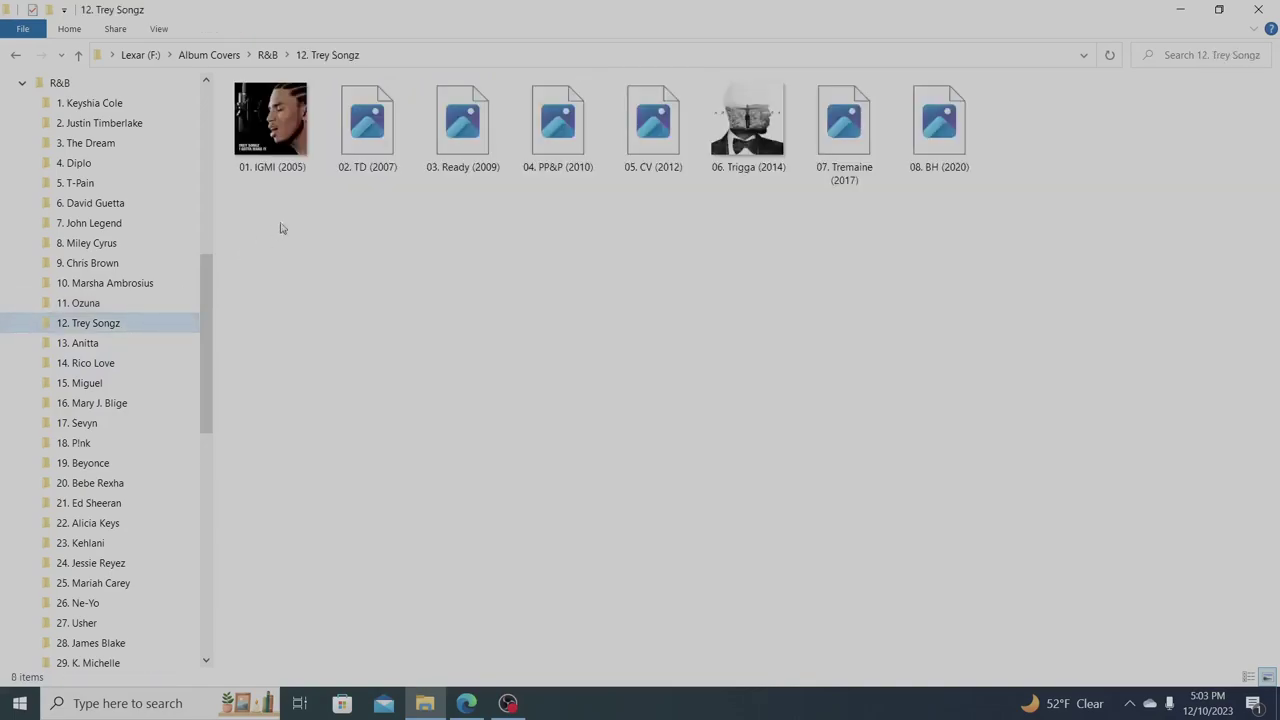
pyautogui.click(277, 160)
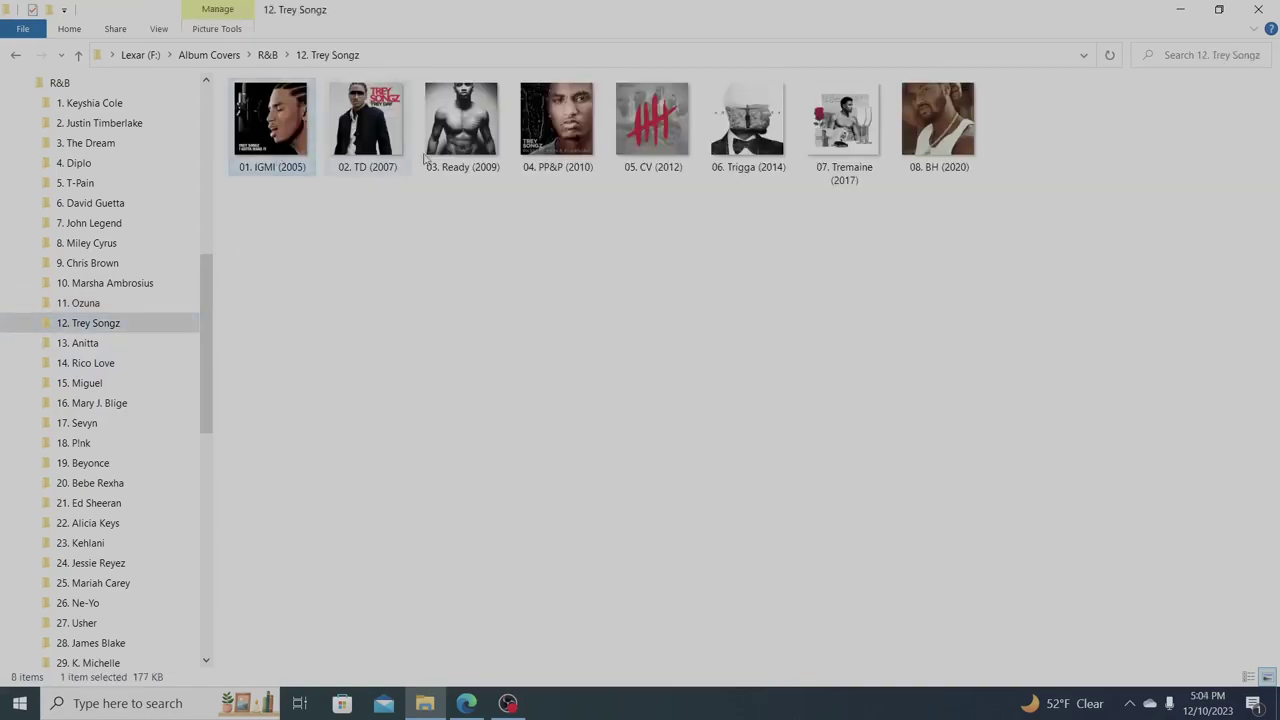
pyautogui.press('Right')
pyautogui.press('Right')
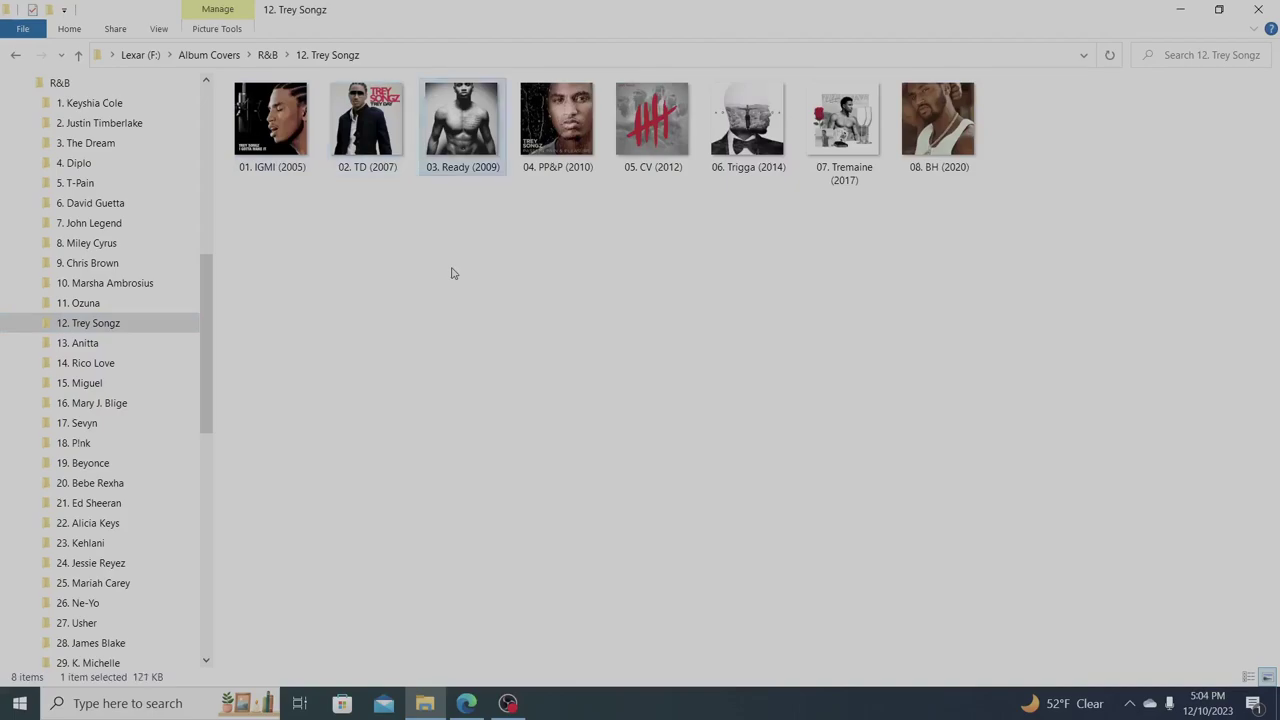
pyautogui.press('Right')
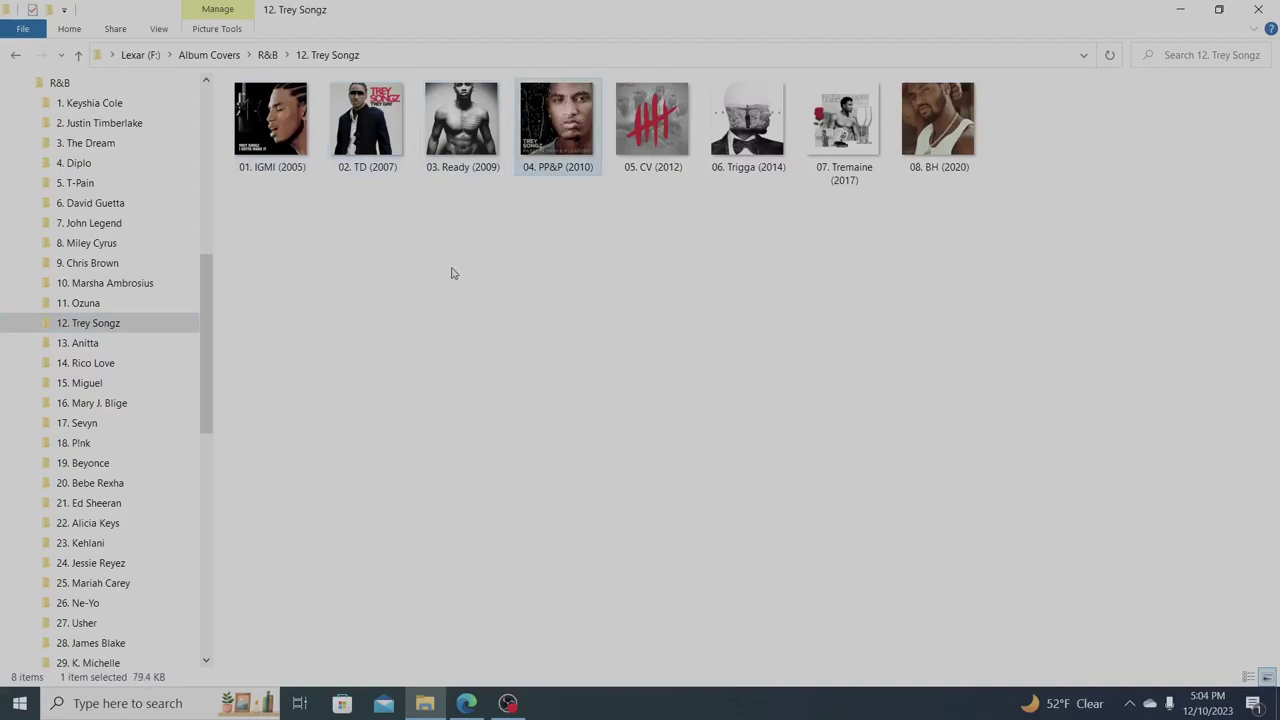
pyautogui.press('Right')
pyautogui.press('Right')
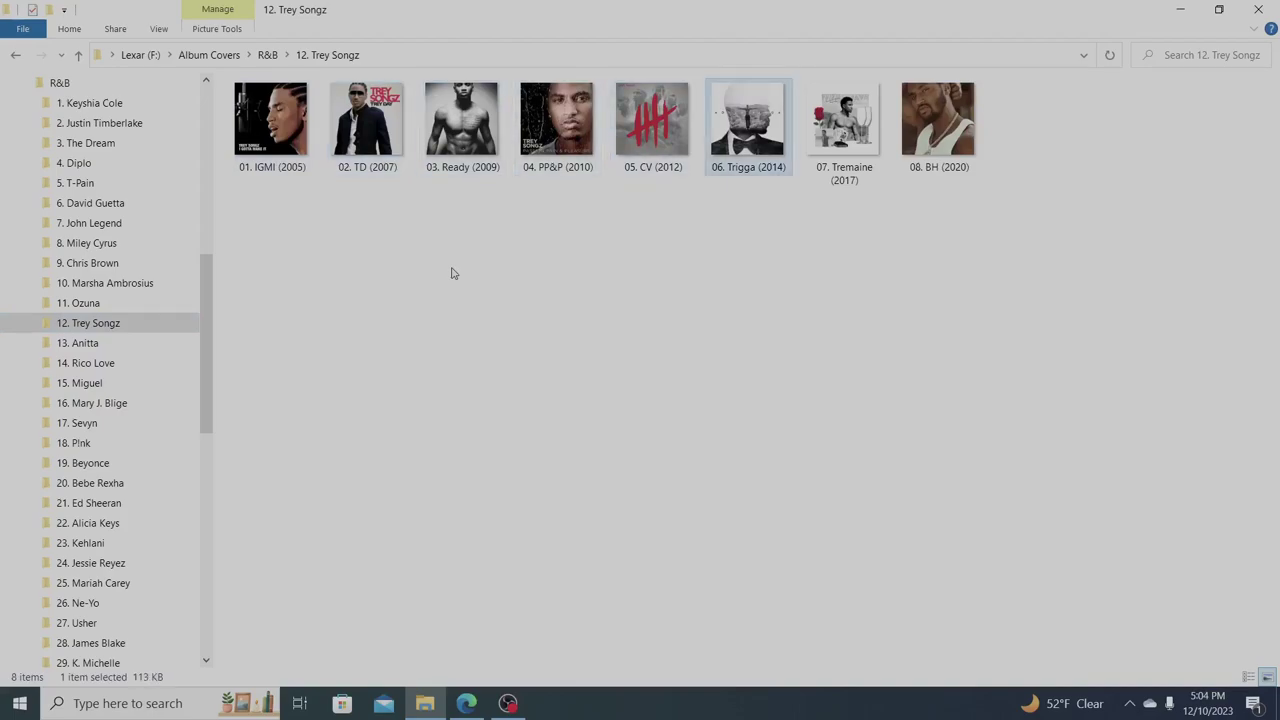
pyautogui.press('Right')
pyautogui.press('Right')
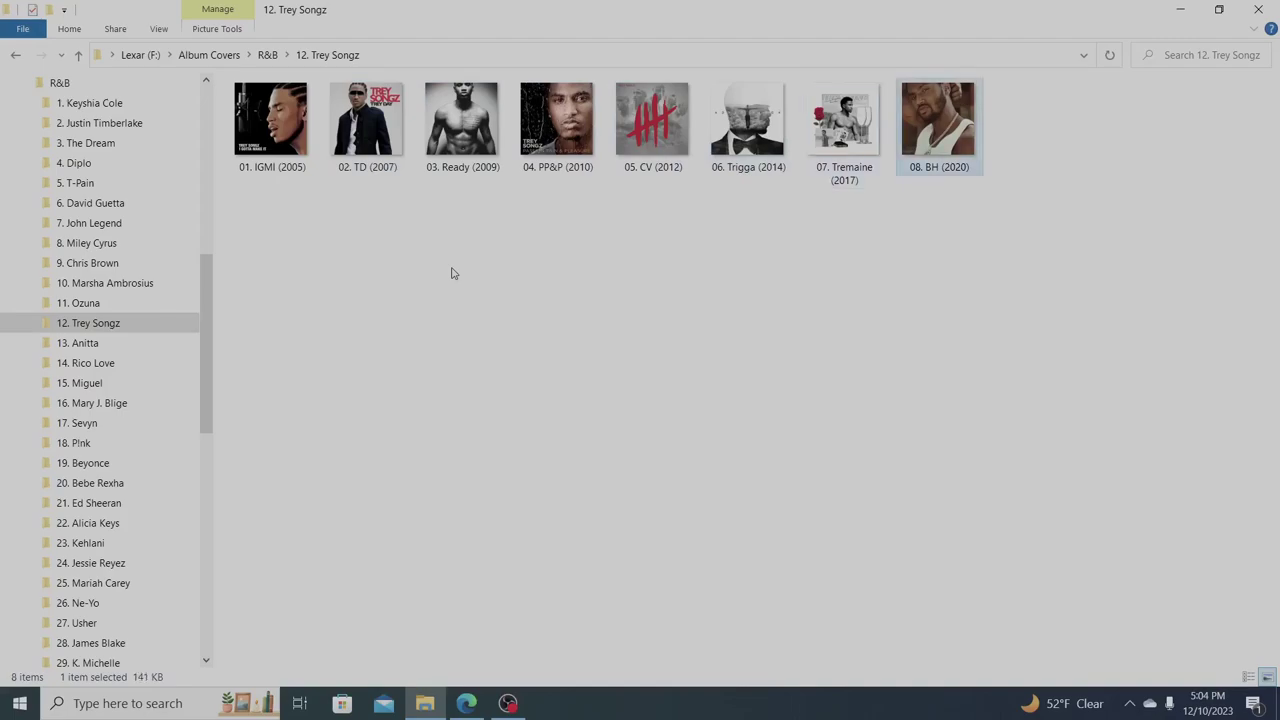
# Open the 13. Anitta folder and go through its covers from 01. Anitta (2013) to 05. VOM (2022)
pyautogui.click(70, 352)
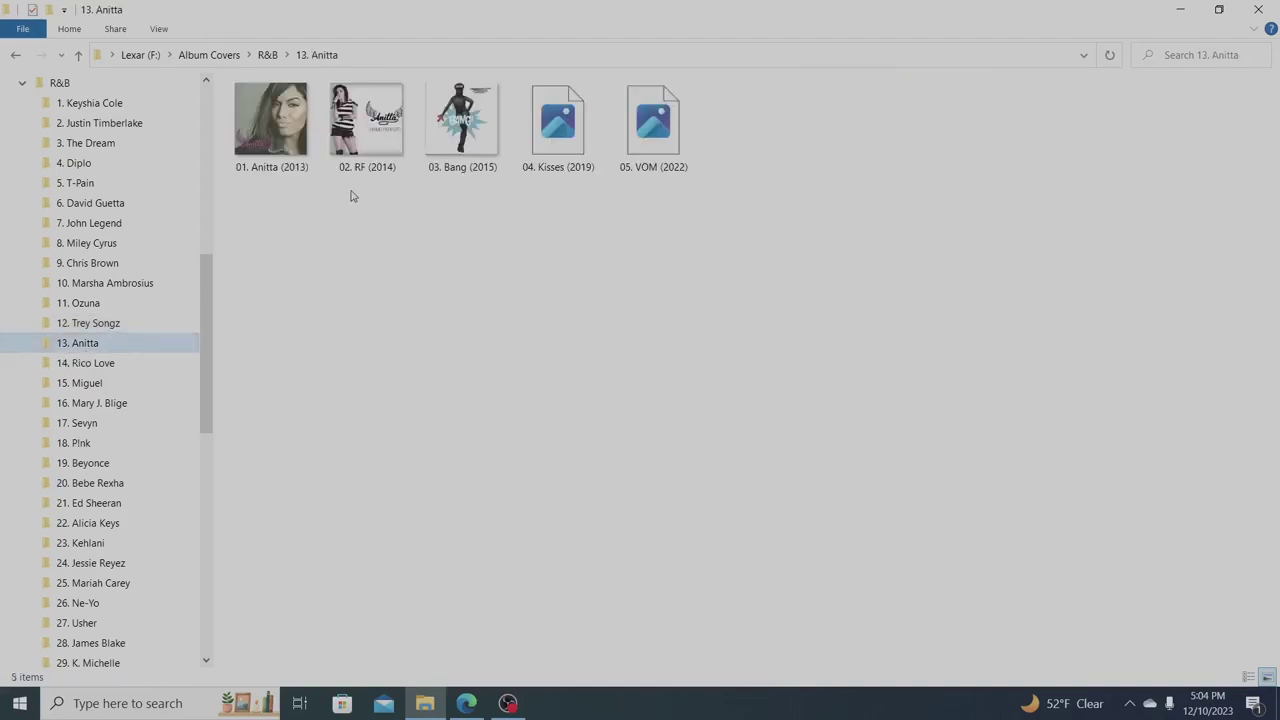
pyautogui.click(306, 148)
pyautogui.press('Right')
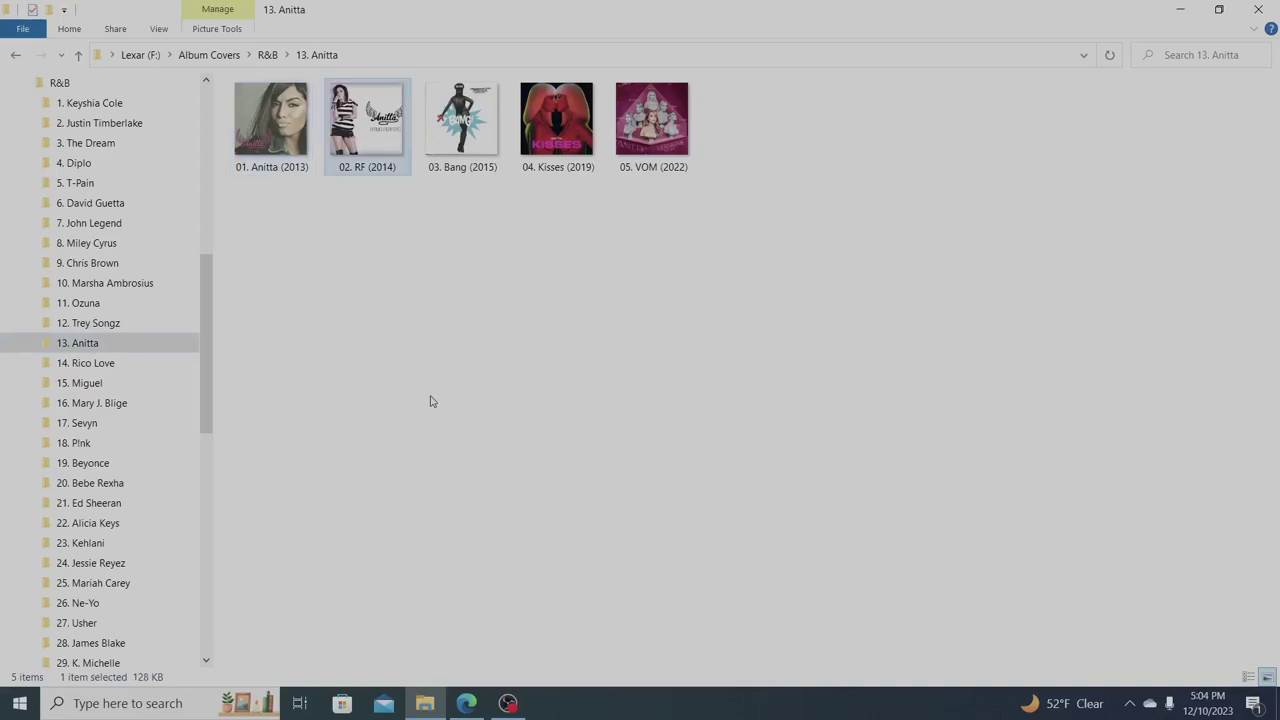
pyautogui.press('Right')
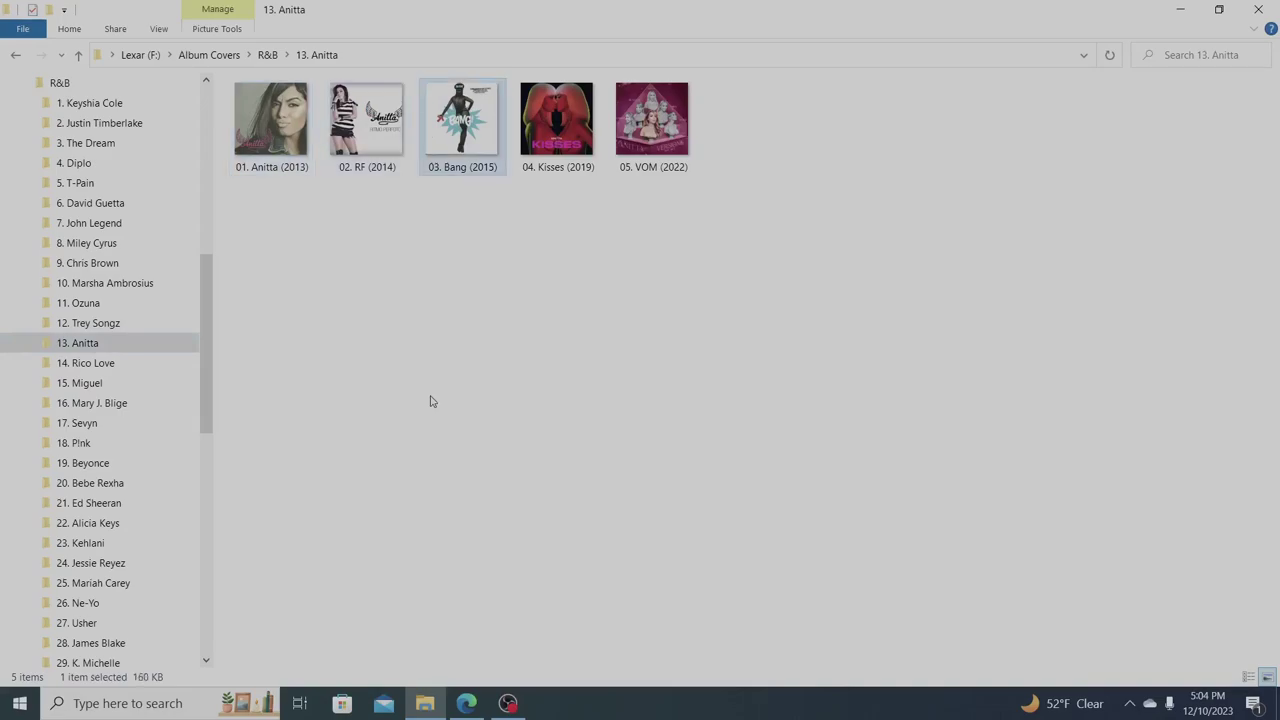
pyautogui.press('Right')
pyautogui.press('Right')
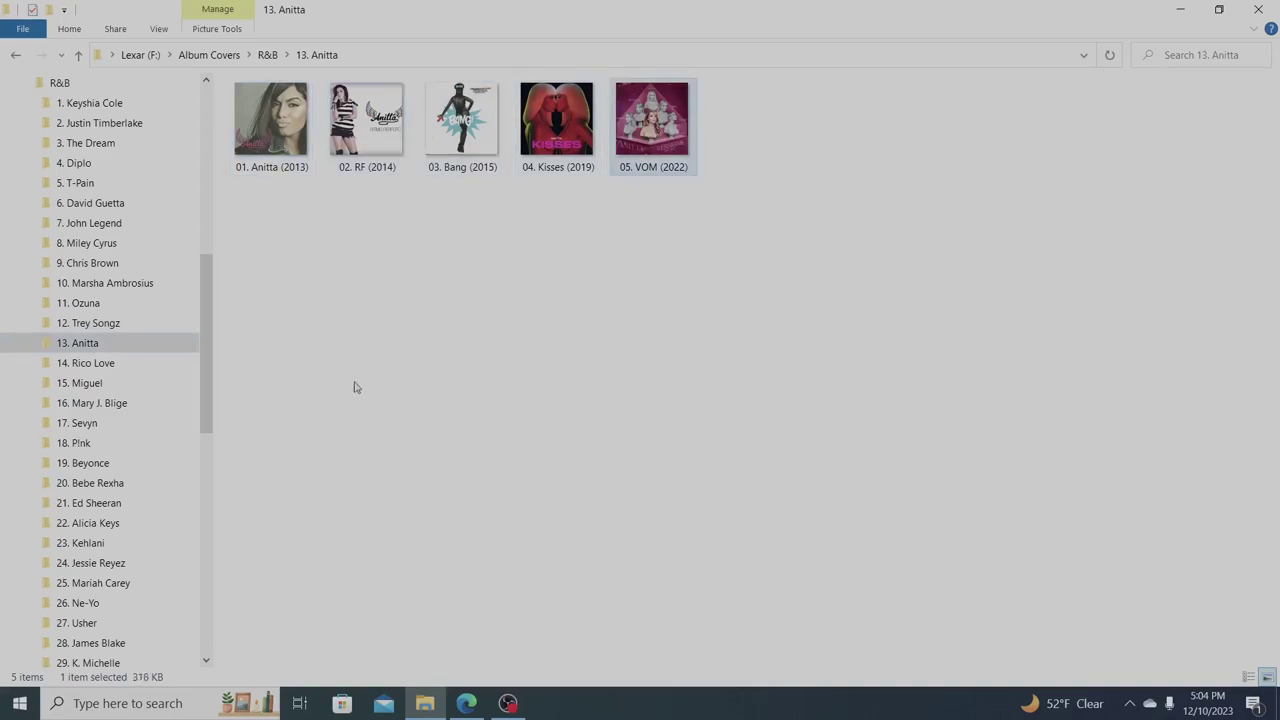
# Open the 14. Rico Love folder and go through its covers 01. TTLO (2015) and 02. EKD (2019)
pyautogui.click(140, 365)
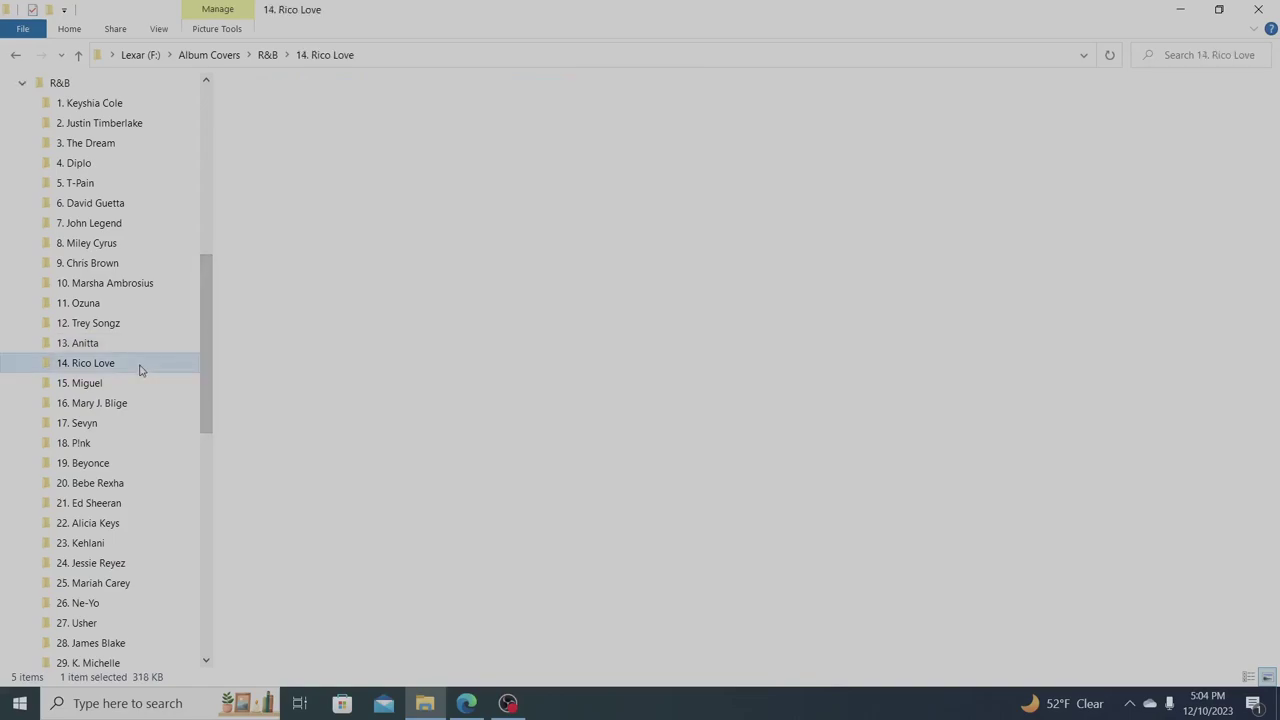
pyautogui.click(281, 150)
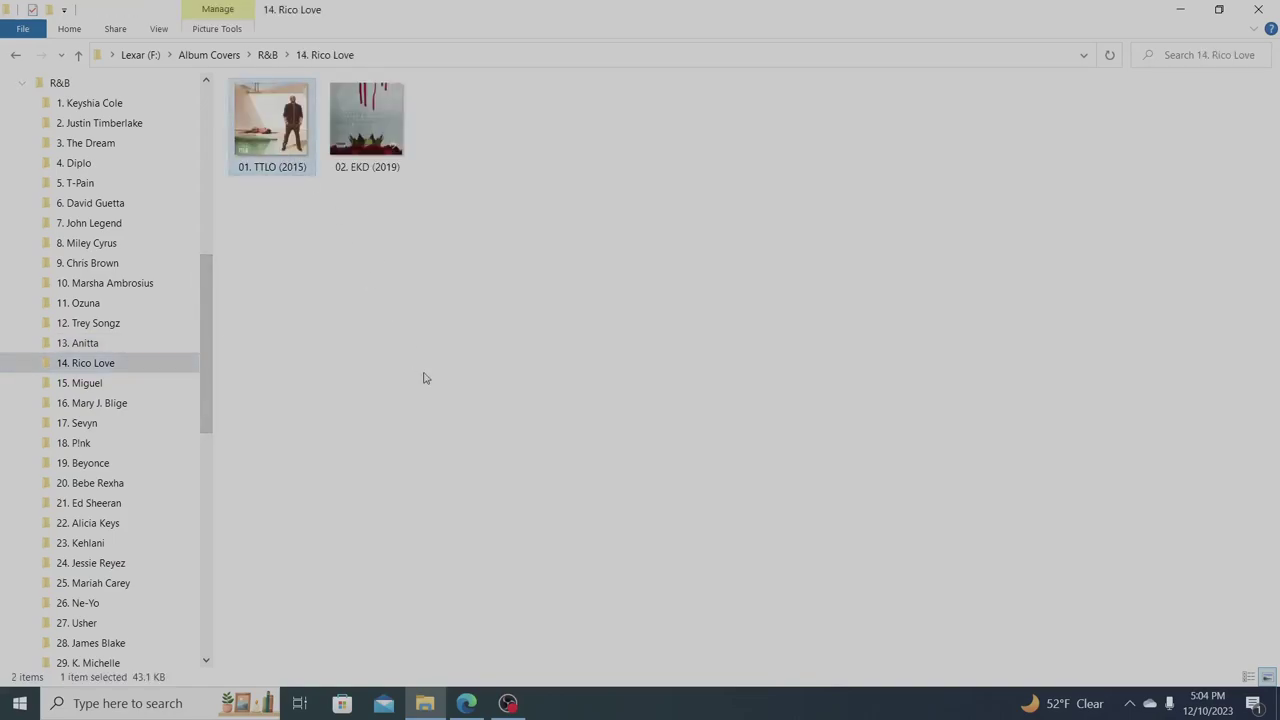
pyautogui.press('Right')
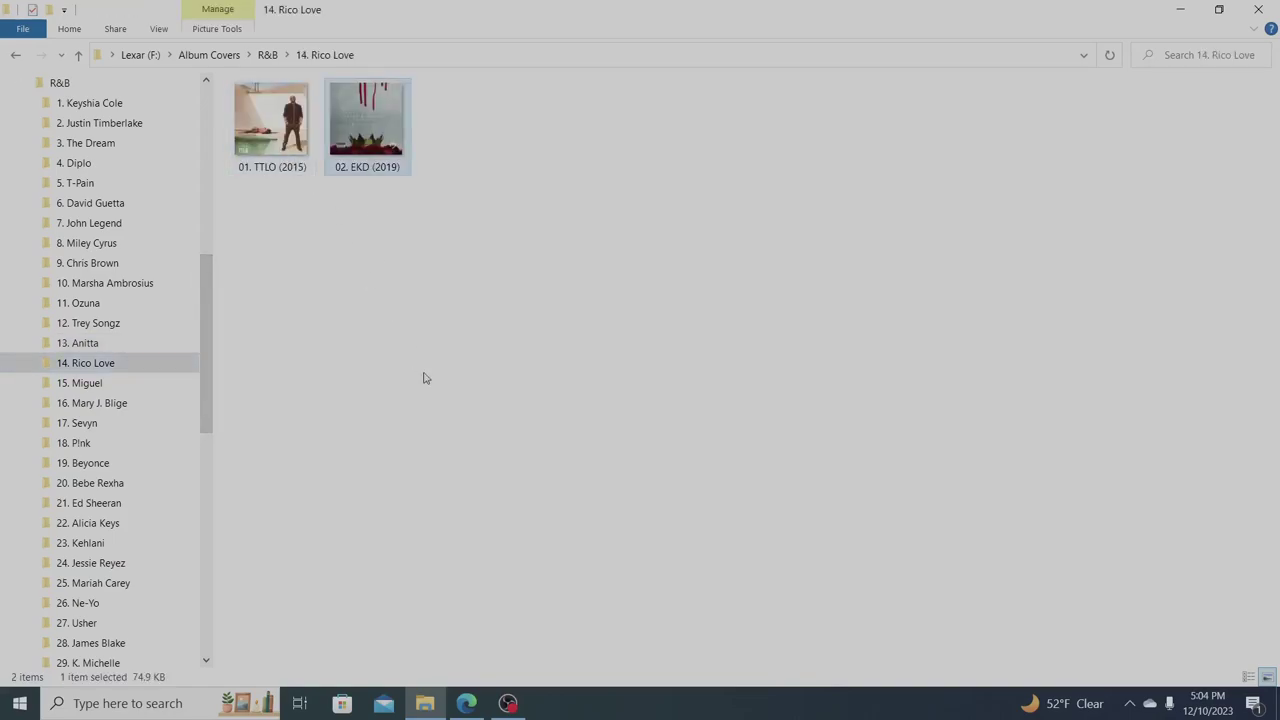
# Open the 15. Miguel folder and go through its covers from 01. AIWIY (2010) to 04. W&L (2018)
pyautogui.click(88, 384)
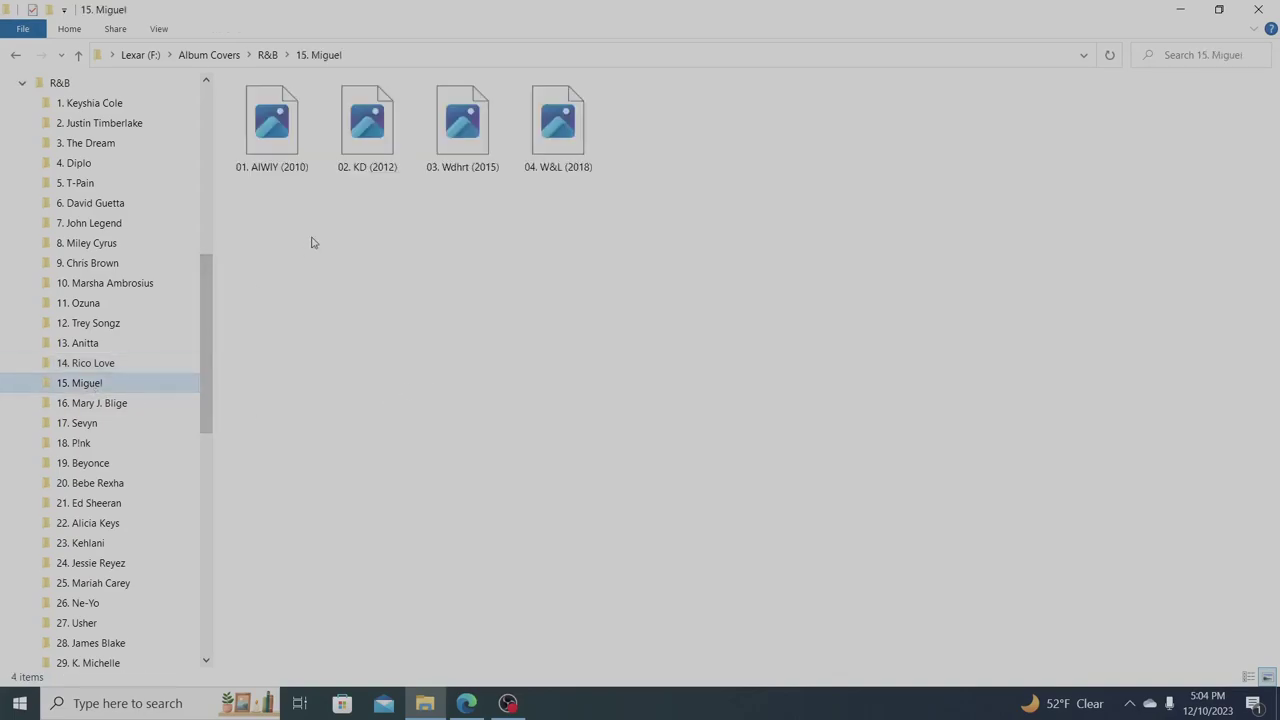
pyautogui.click(275, 150)
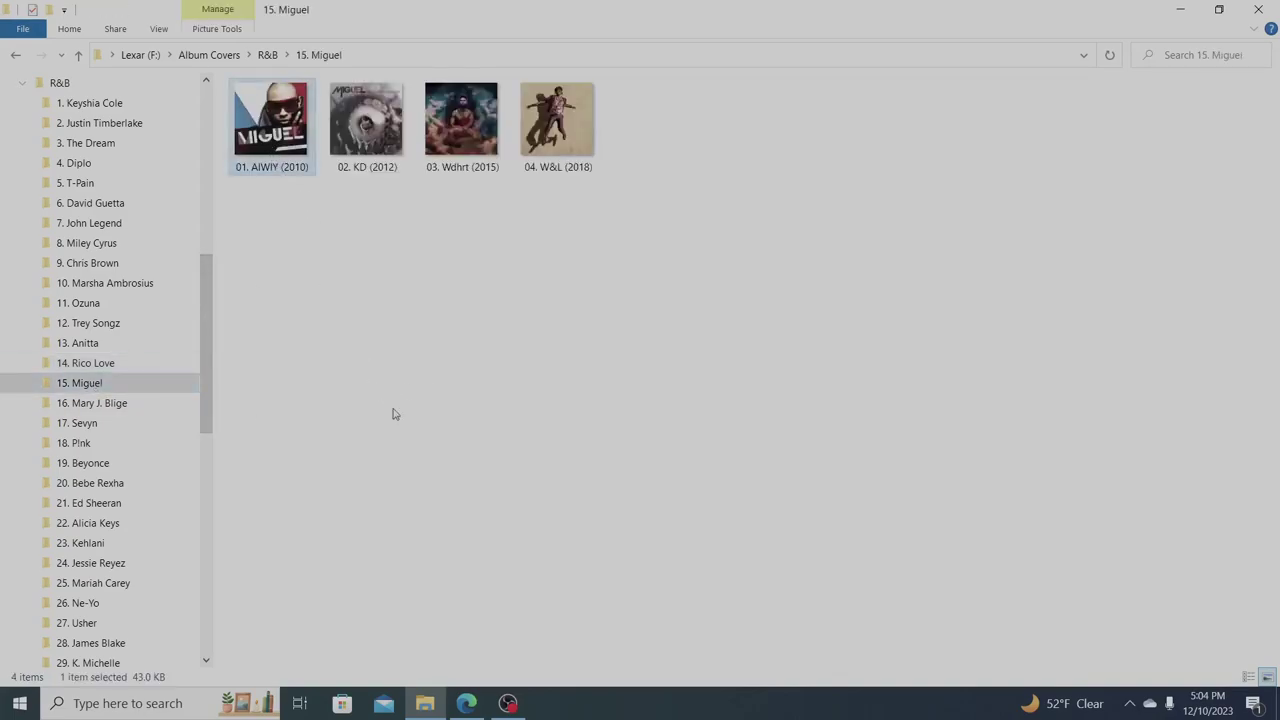
pyautogui.press('Right')
pyautogui.press('Right')
pyautogui.press('Right')
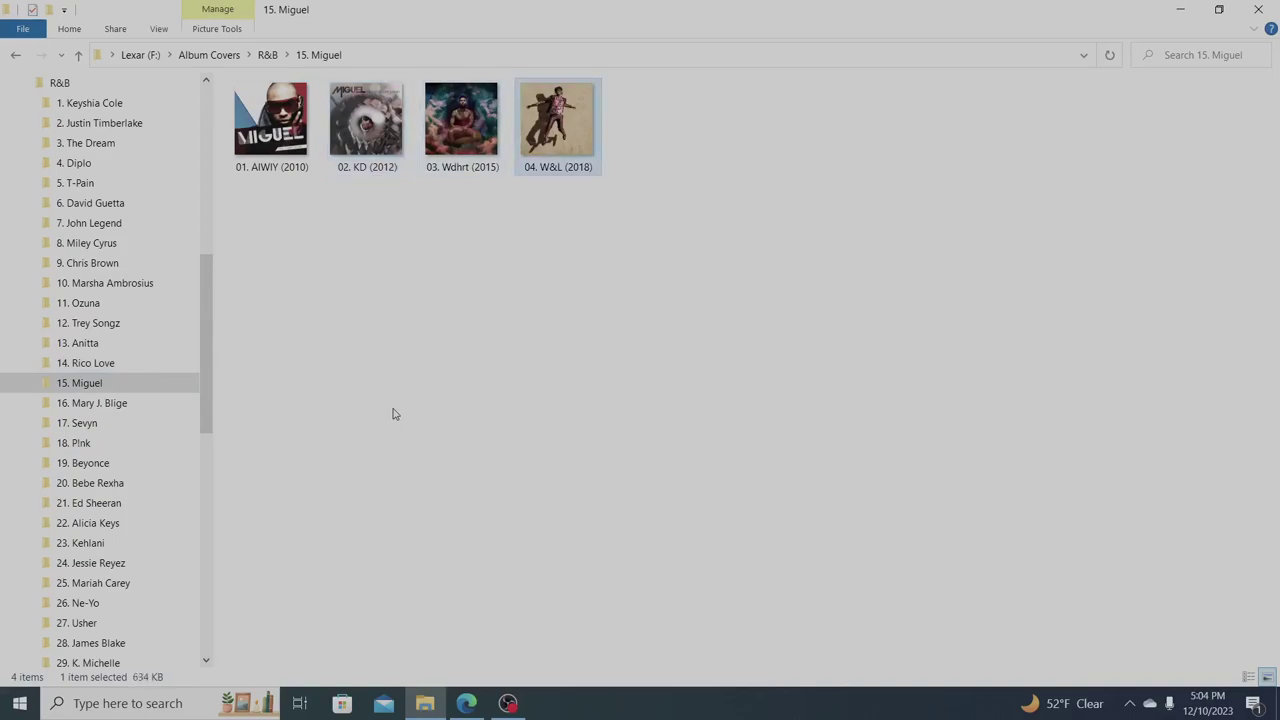
# Open the 16. Mary J. Blige folder and go through its covers from 01. ML (1994) to 12. GMG (2022)
pyautogui.click(140, 406)
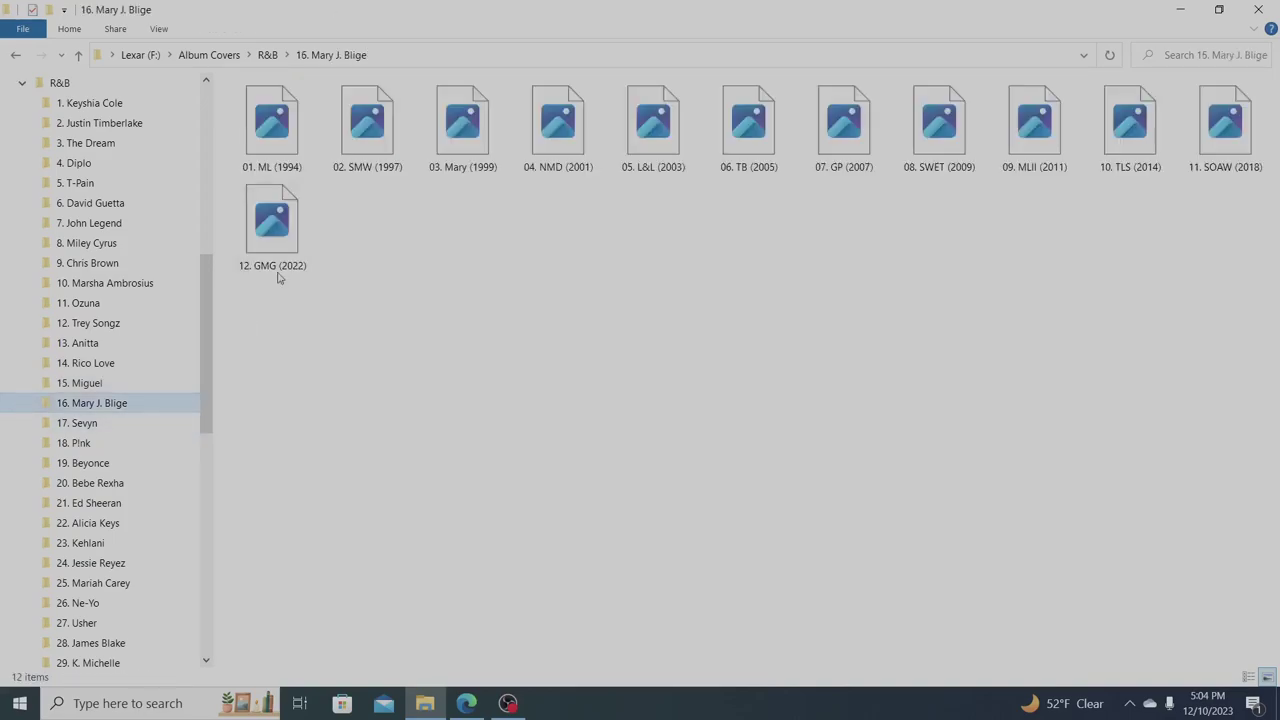
pyautogui.click(297, 140)
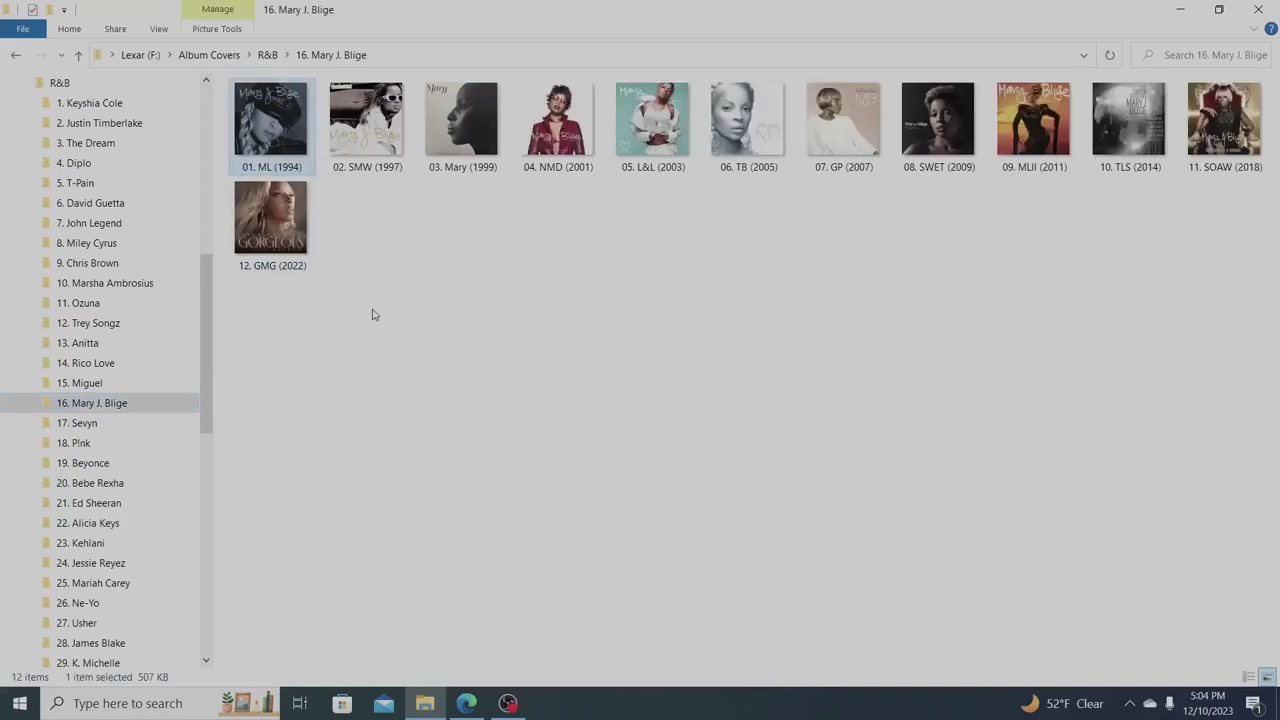
pyautogui.press('Right')
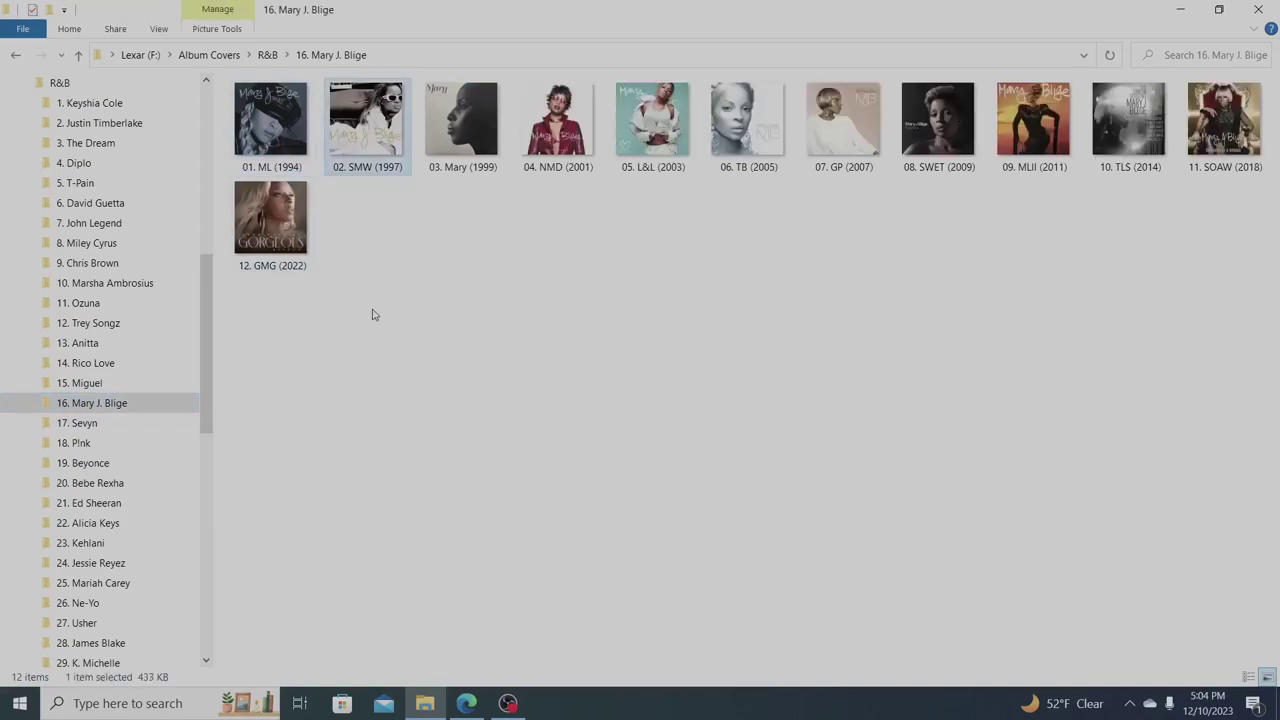
pyautogui.press('Right')
pyautogui.press('Right')
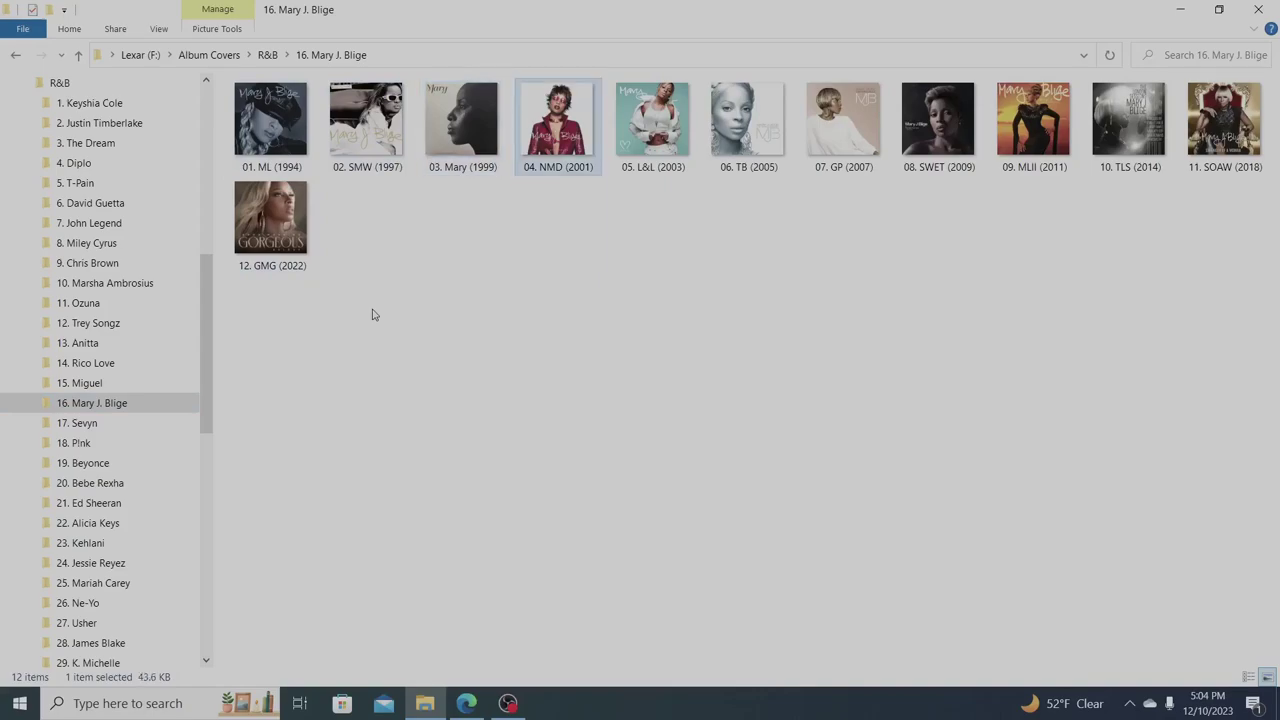
pyautogui.press('Right')
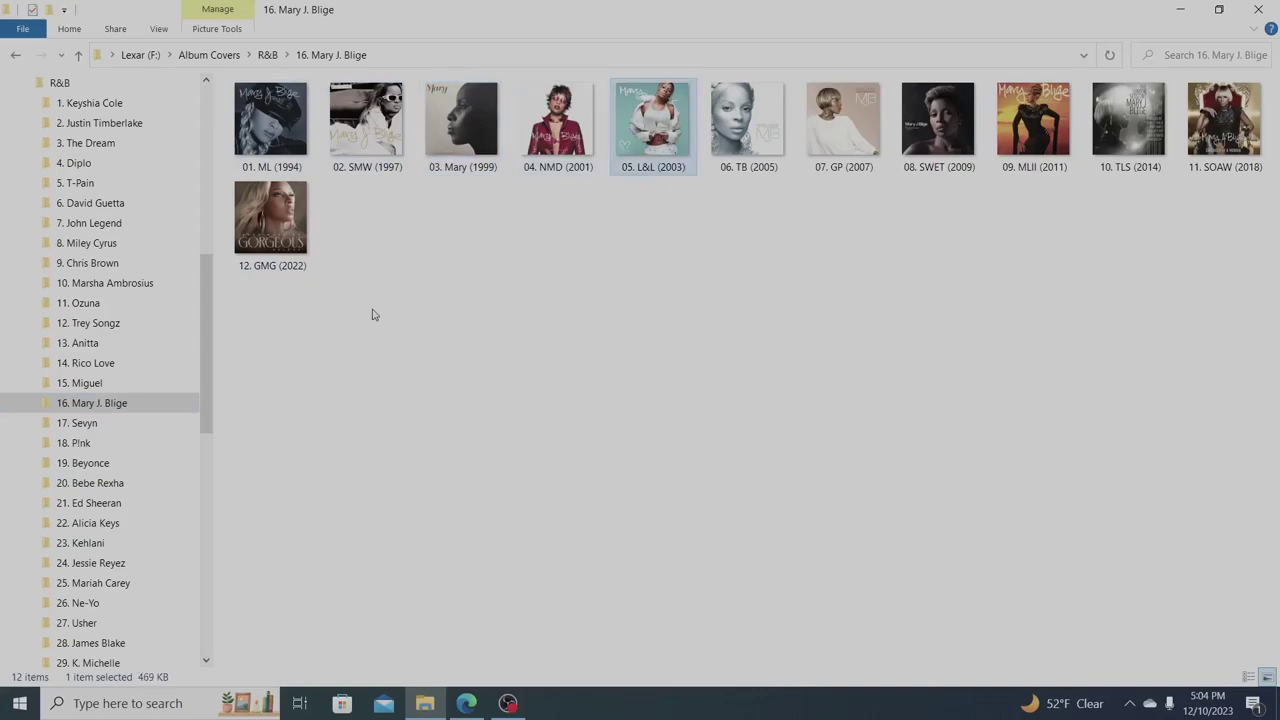
pyautogui.press('Right')
pyautogui.press('Right')
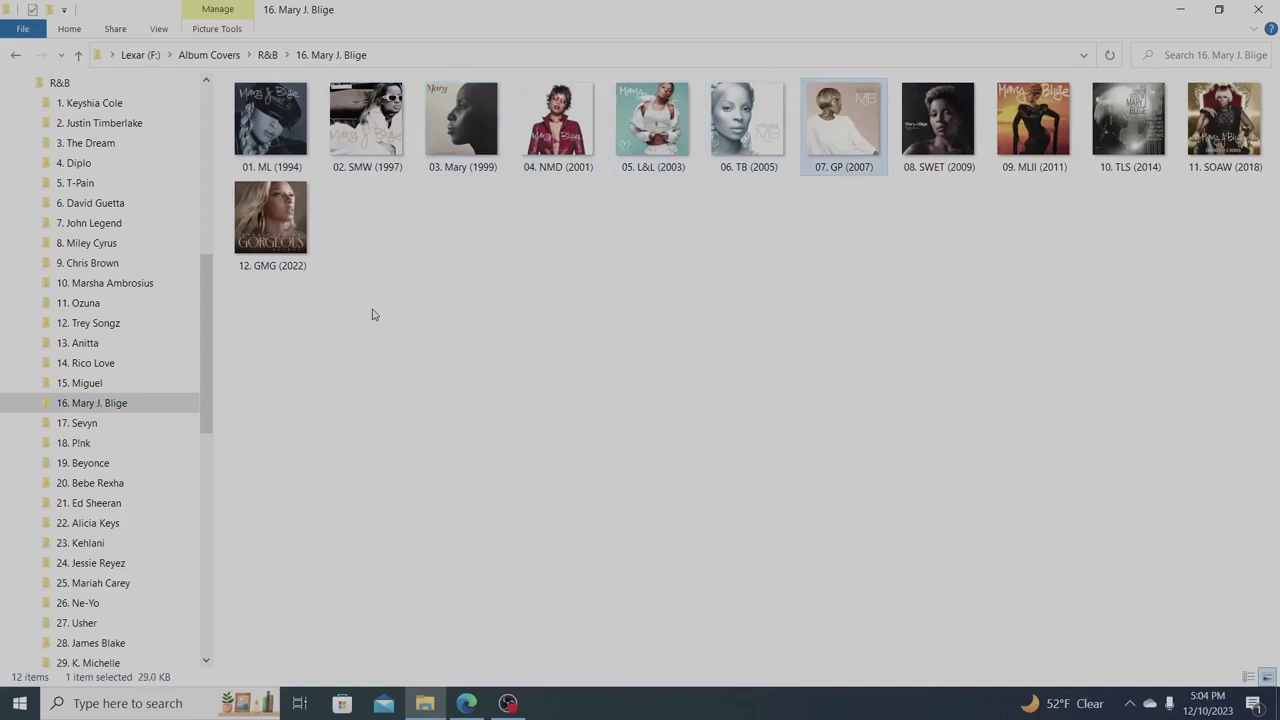
pyautogui.press('Right')
pyautogui.press('Right')
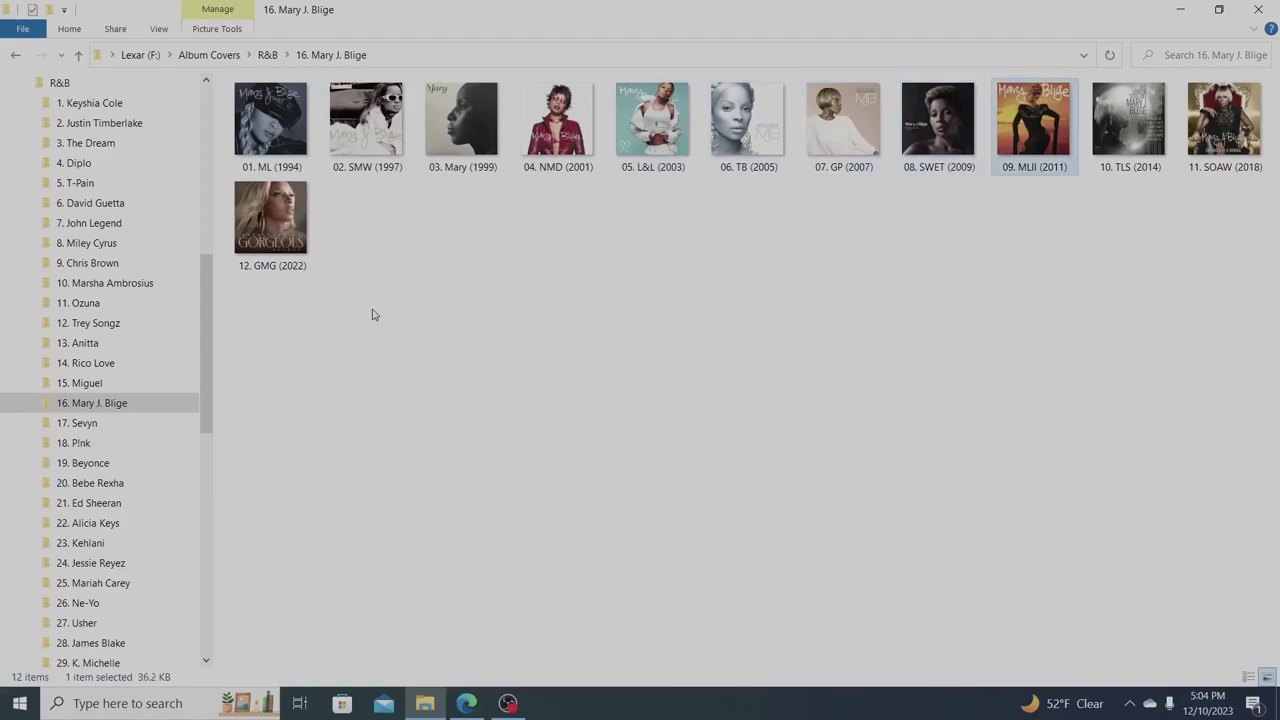
pyautogui.press('Right')
pyautogui.press('Right')
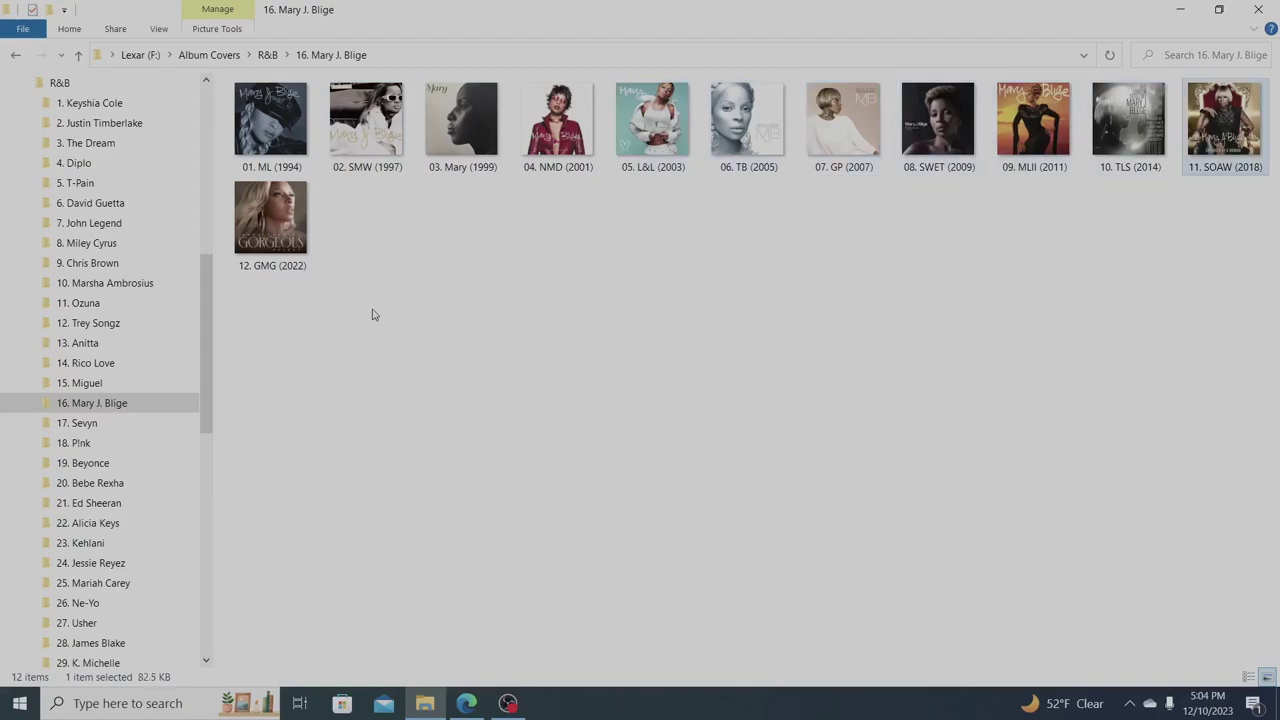
pyautogui.press('Right')
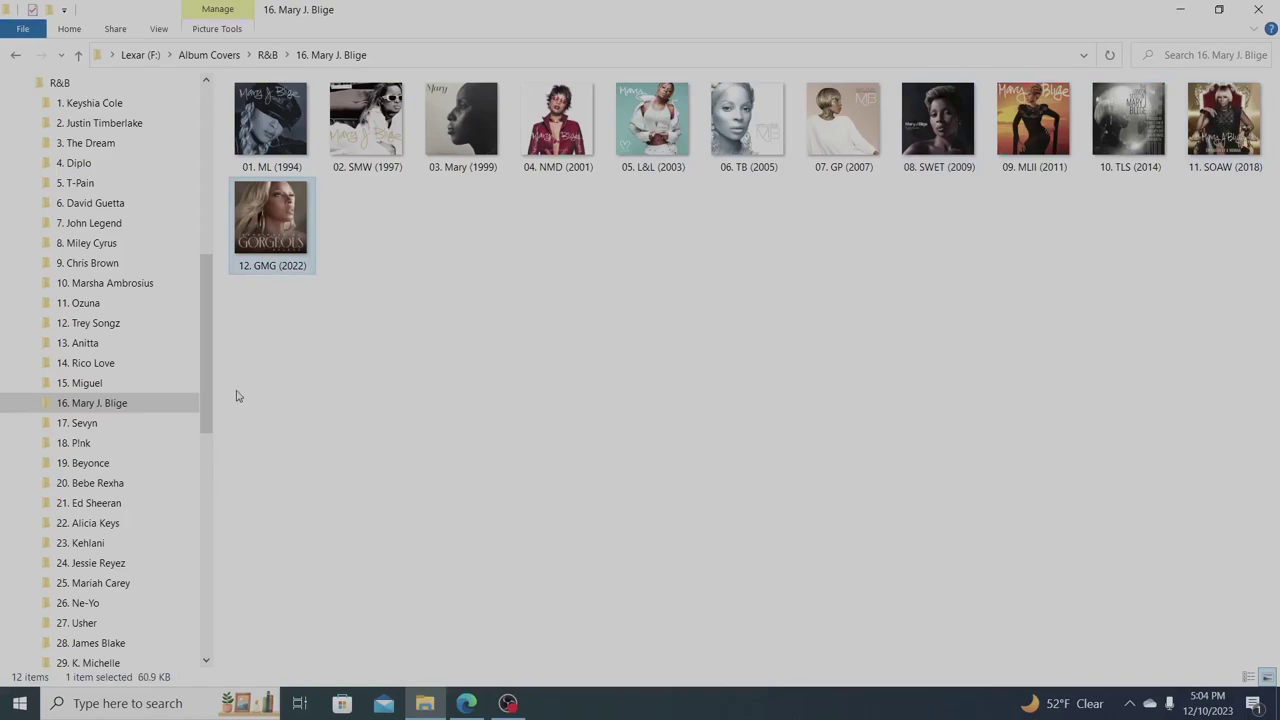
# Open the 17. Sevyn folder and go through its covers 01. GD (2017) and 02. DWST (2021)
pyautogui.click(119, 428)
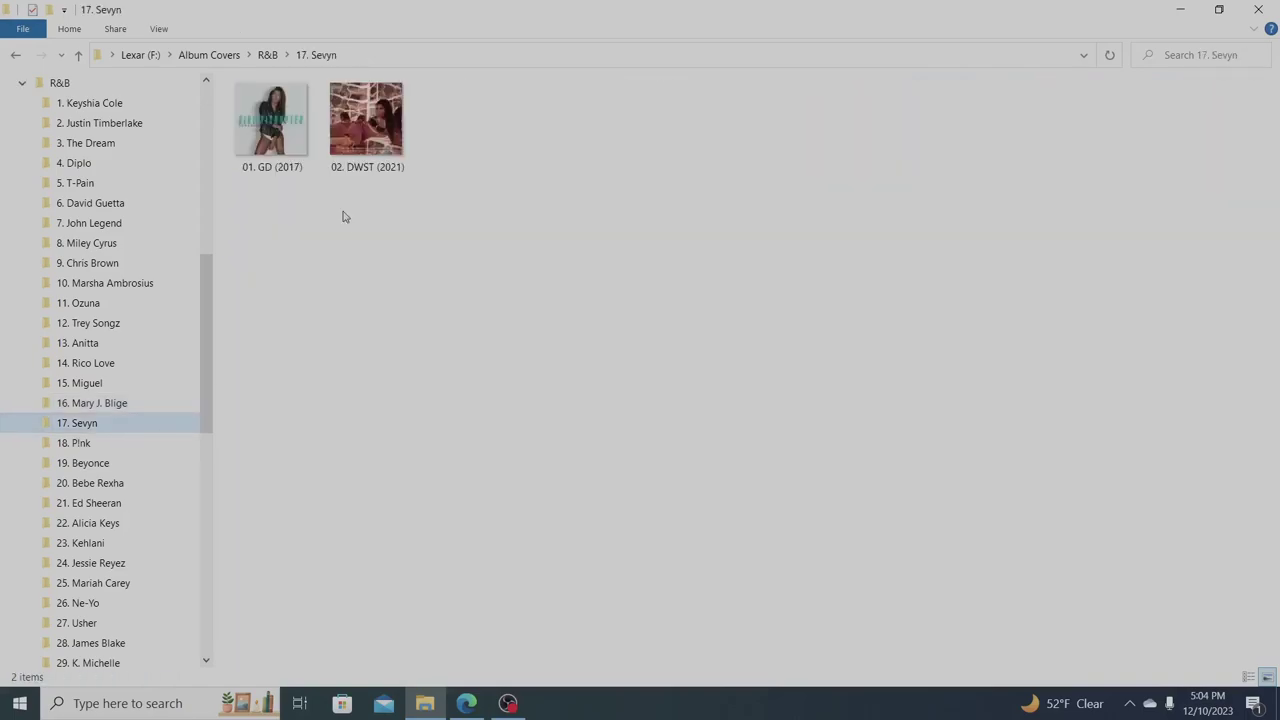
pyautogui.click(298, 130)
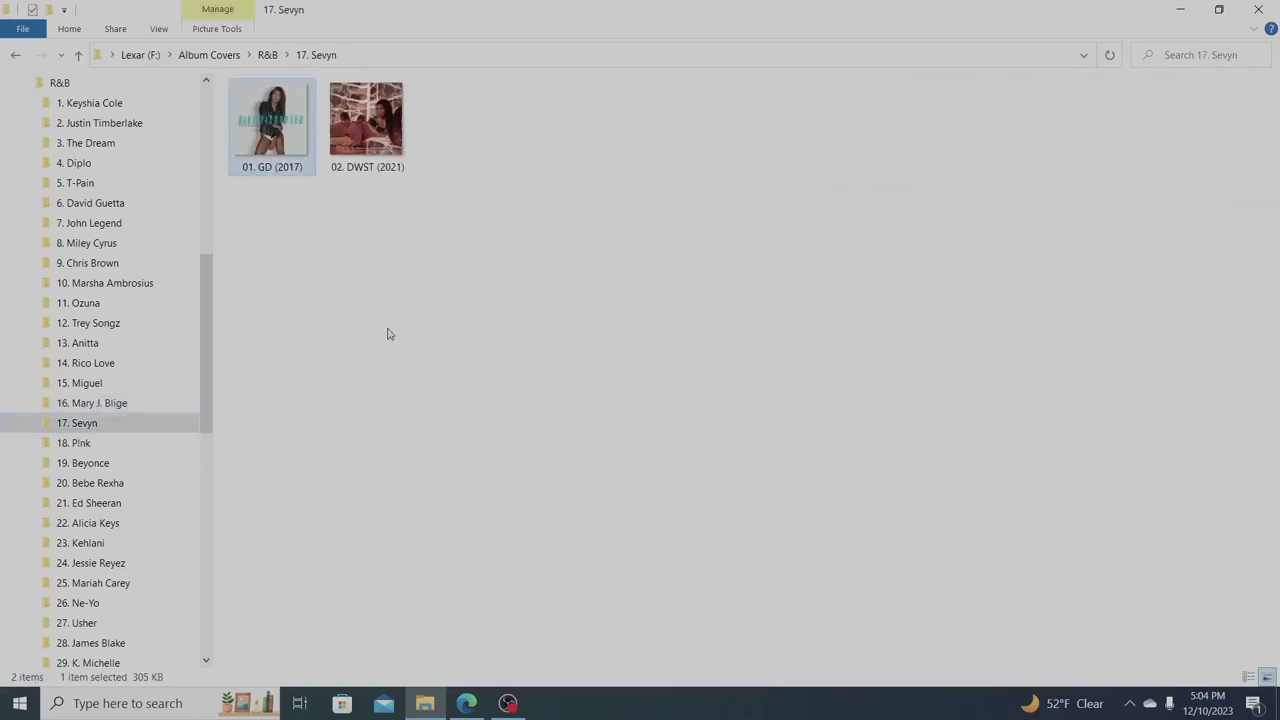
pyautogui.press('Right')
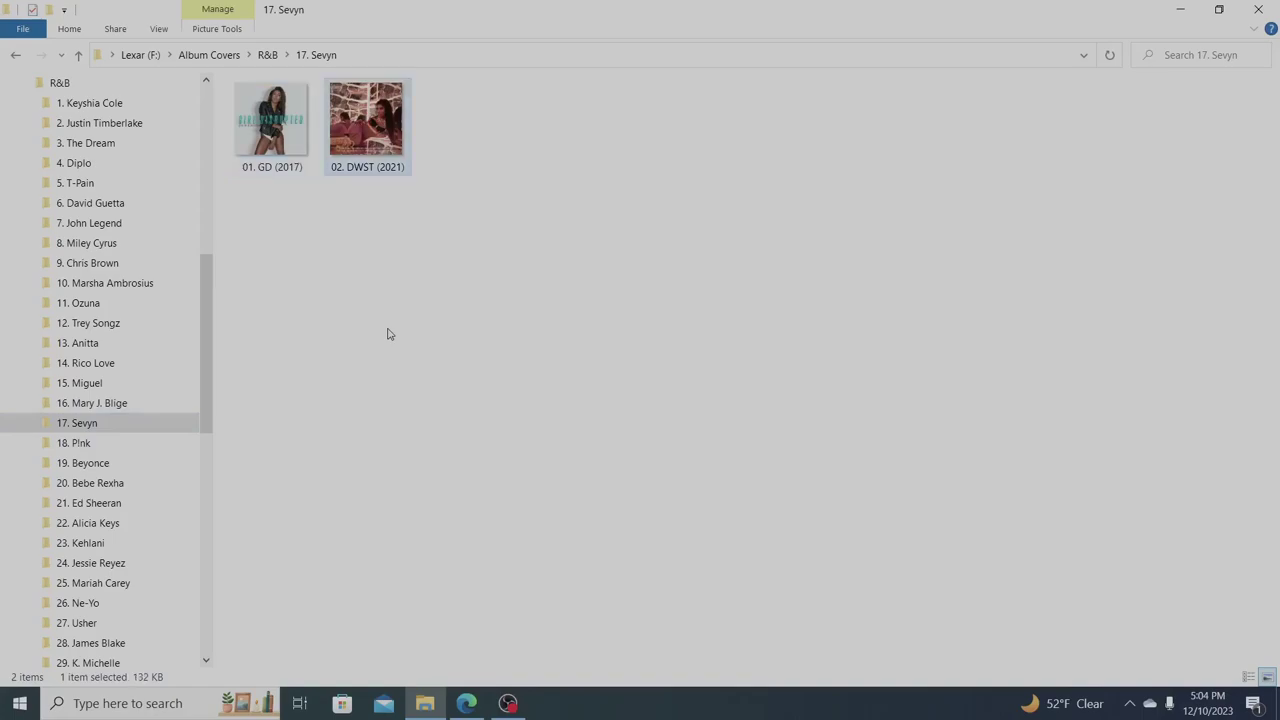
# Open the 18. P!nk folder and go through its covers from 01. Mznstd (2001) to 08. Trstfall (2023)
pyautogui.click(83, 446)
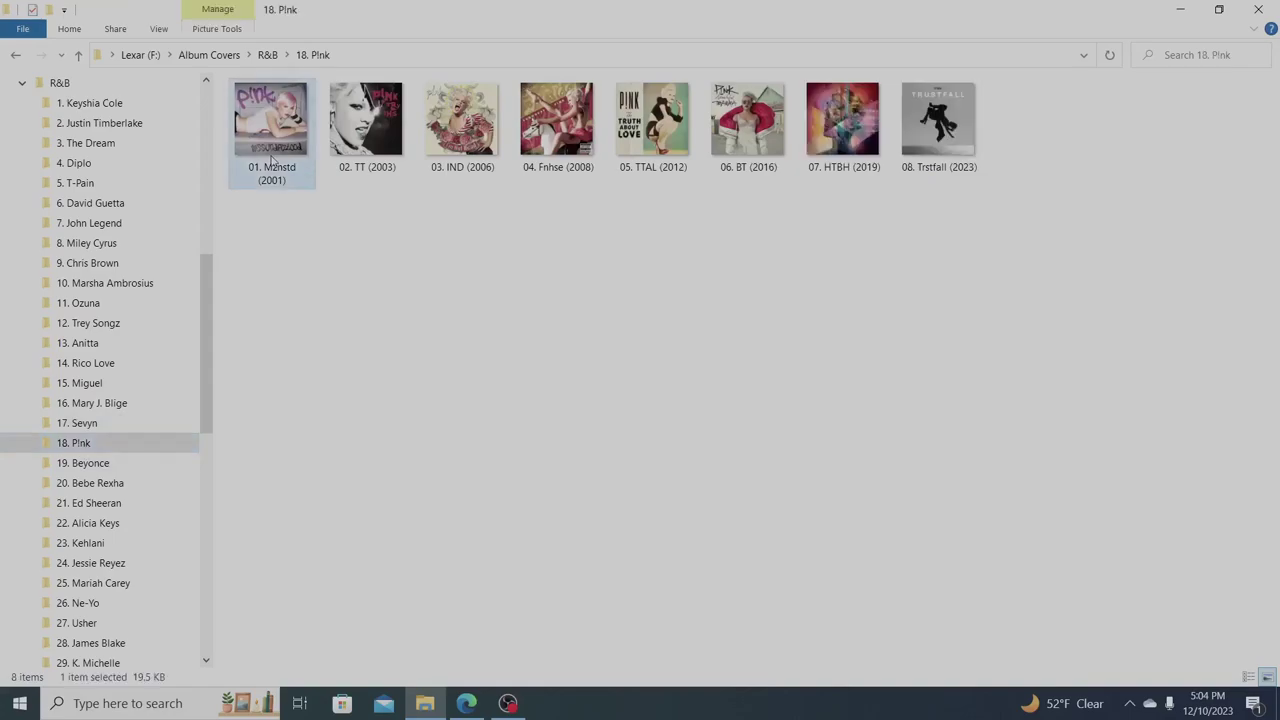
pyautogui.press('Right')
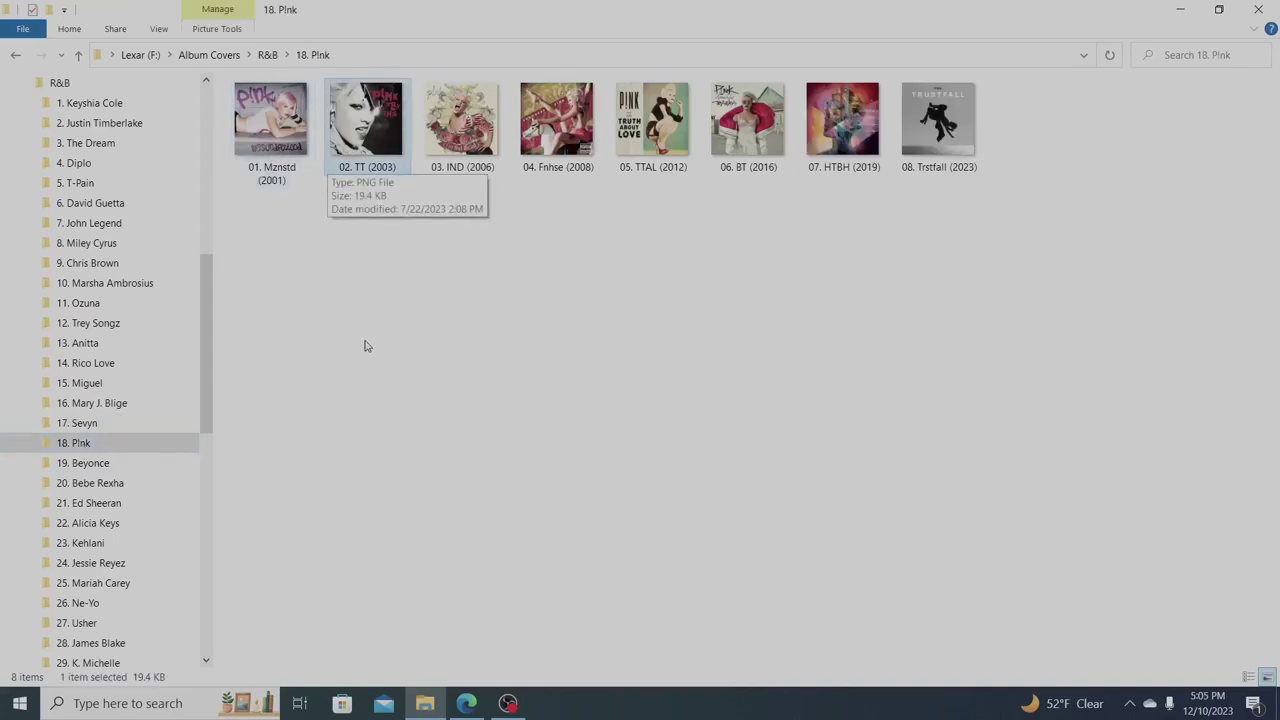
pyautogui.press('Right')
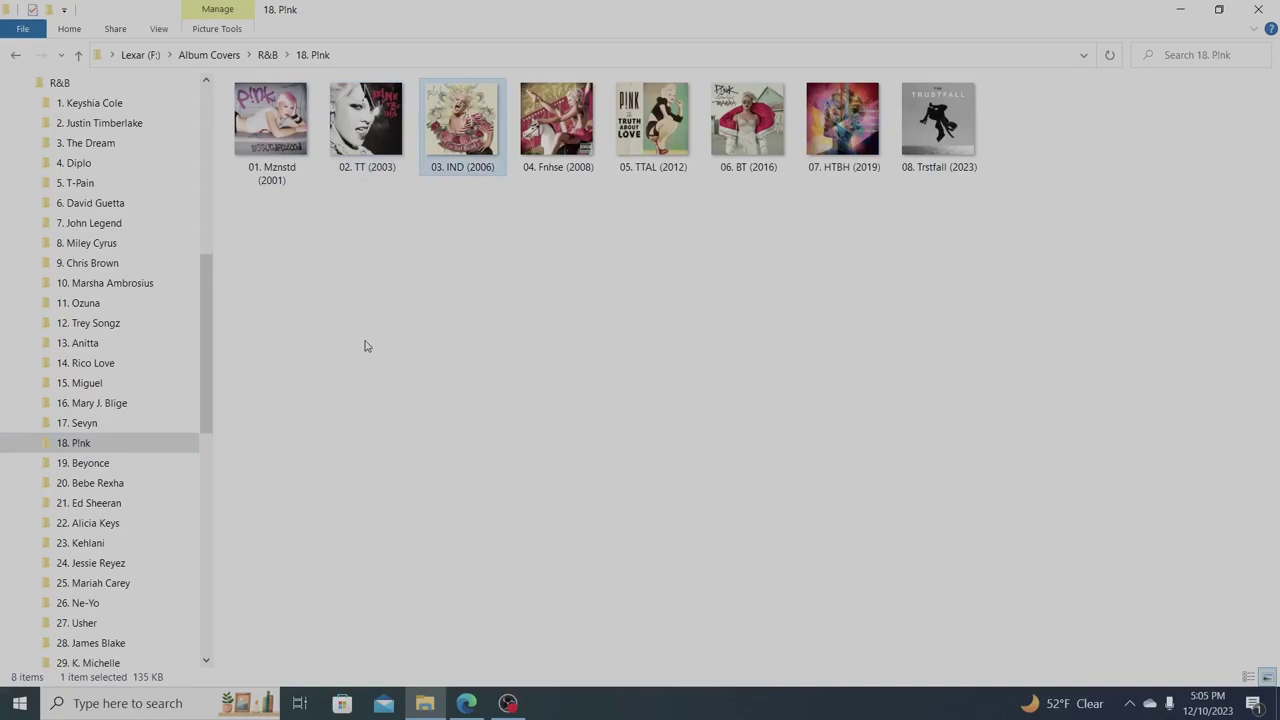
pyautogui.press('Right')
pyautogui.press('Right')
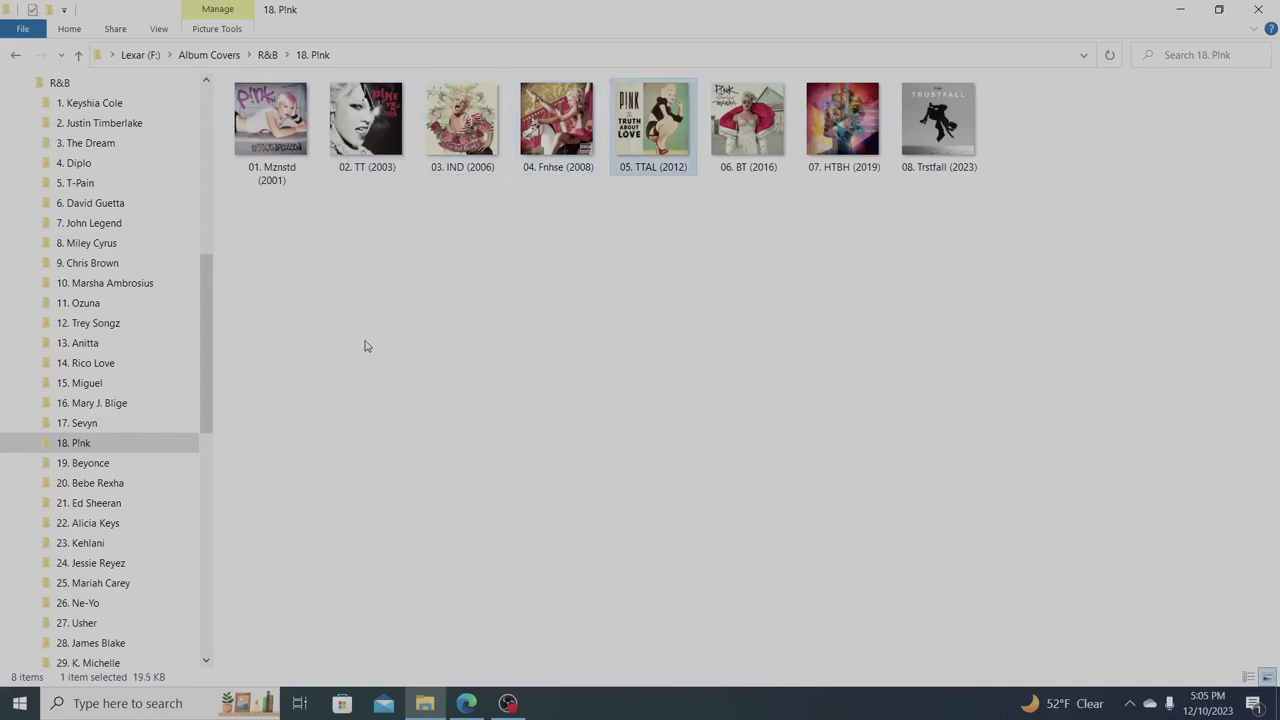
pyautogui.press('Right')
pyautogui.press('Right')
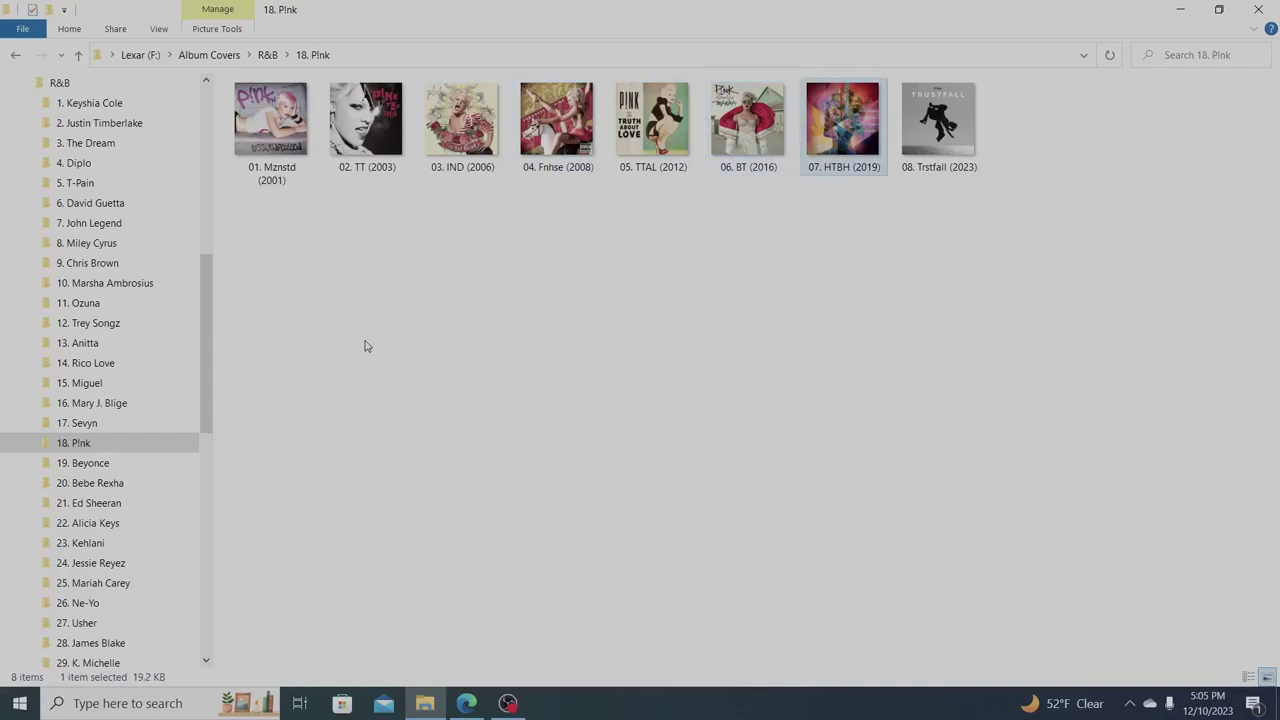
pyautogui.press('Right')
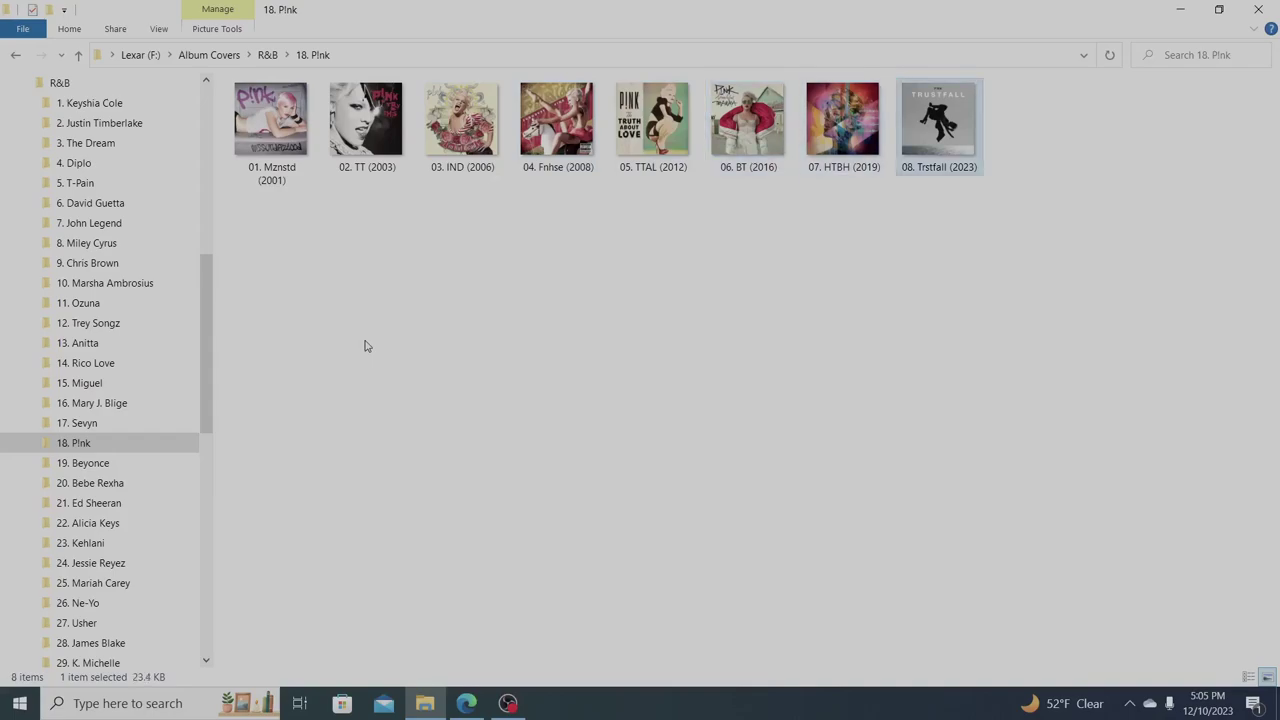
# Open the 19. Beyonce folder and go through its covers from 01. DIL (2003) to 07. Rnsnce (2022)
pyautogui.click(99, 468)
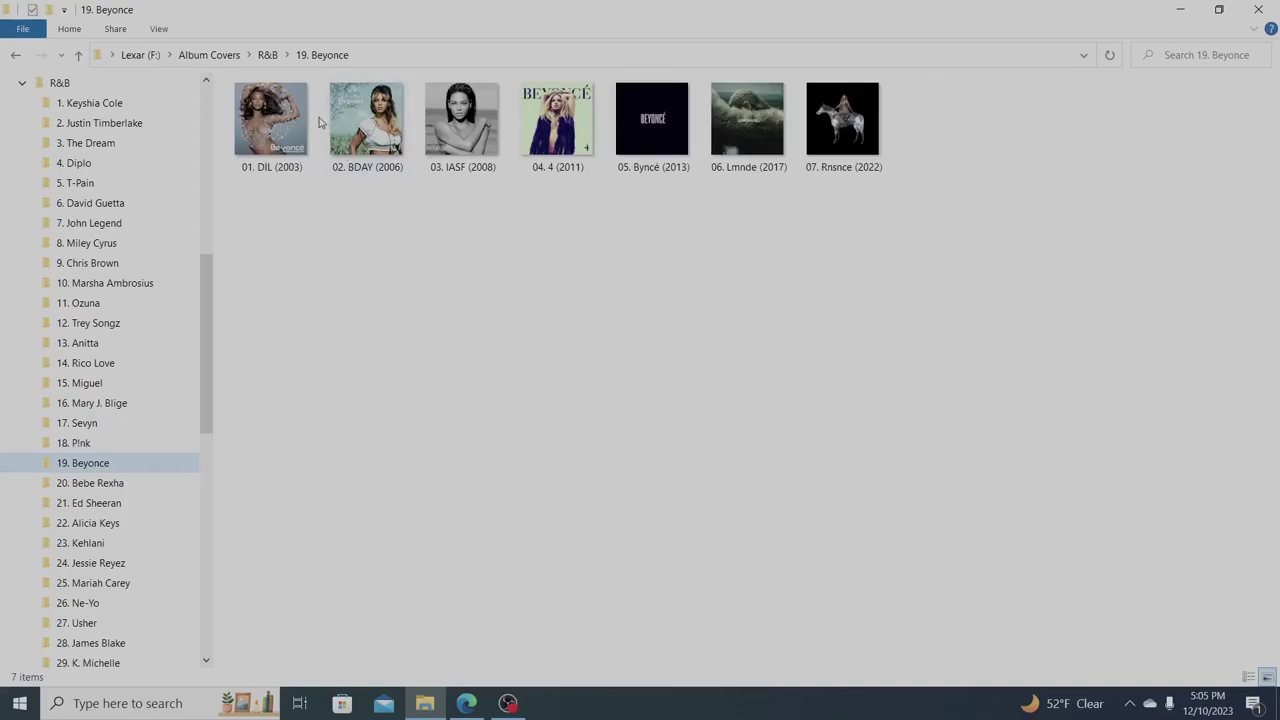
pyautogui.click(302, 122)
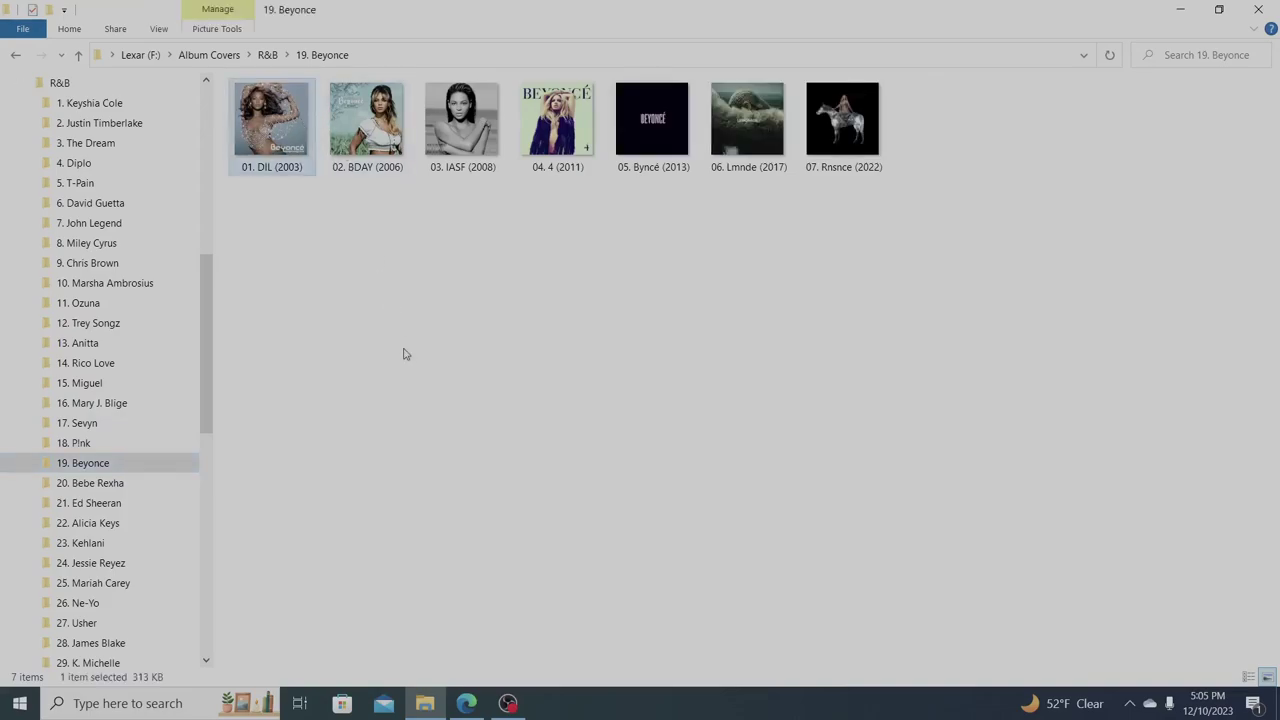
pyautogui.press('Right')
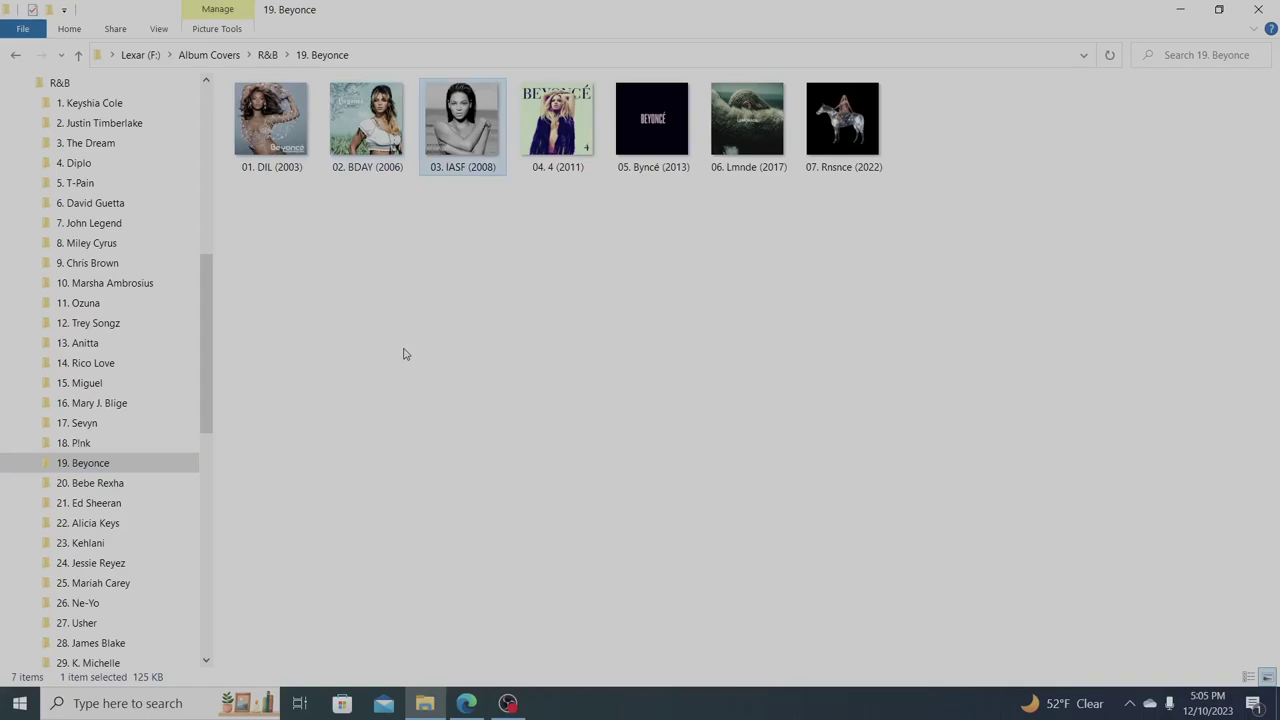
pyautogui.press('Right')
pyautogui.press('Right')
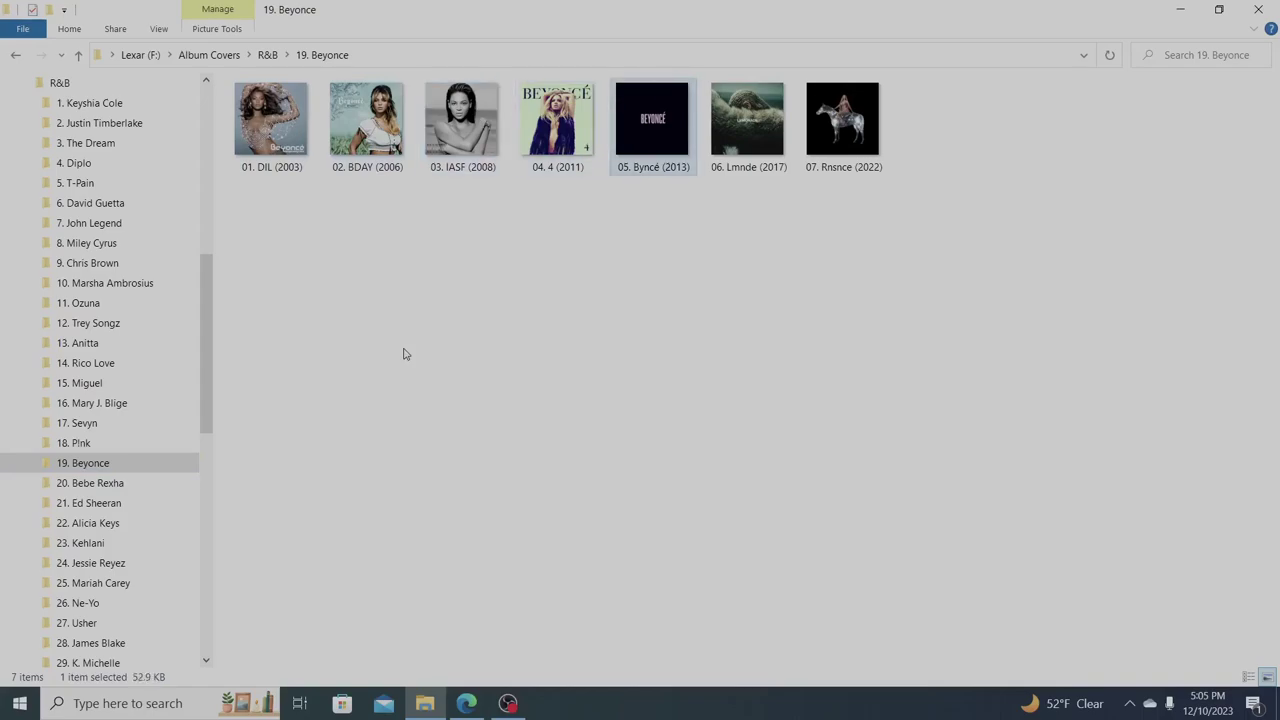
pyautogui.press('Right')
pyautogui.press('Right')
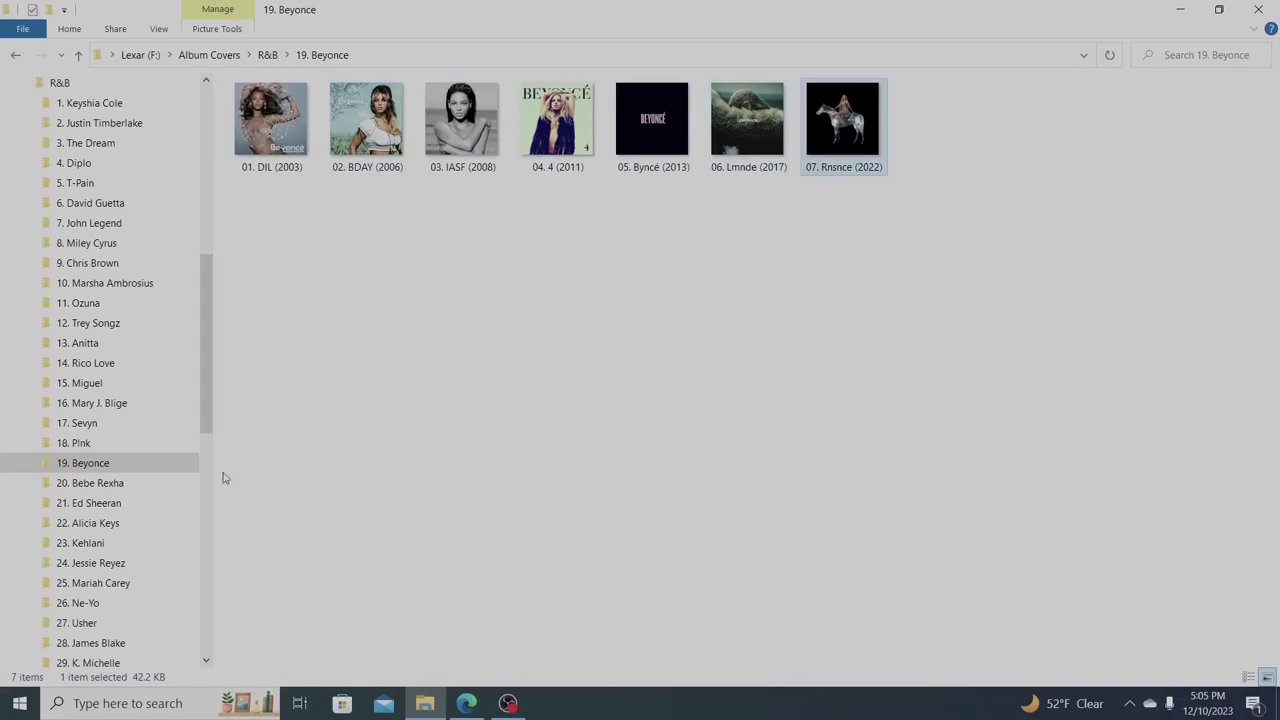
# Open the 20. Bebe Rexha folder and go through its covers from 01. Expctns (2018) to 03. Bebe (2023)
pyautogui.click(109, 487)
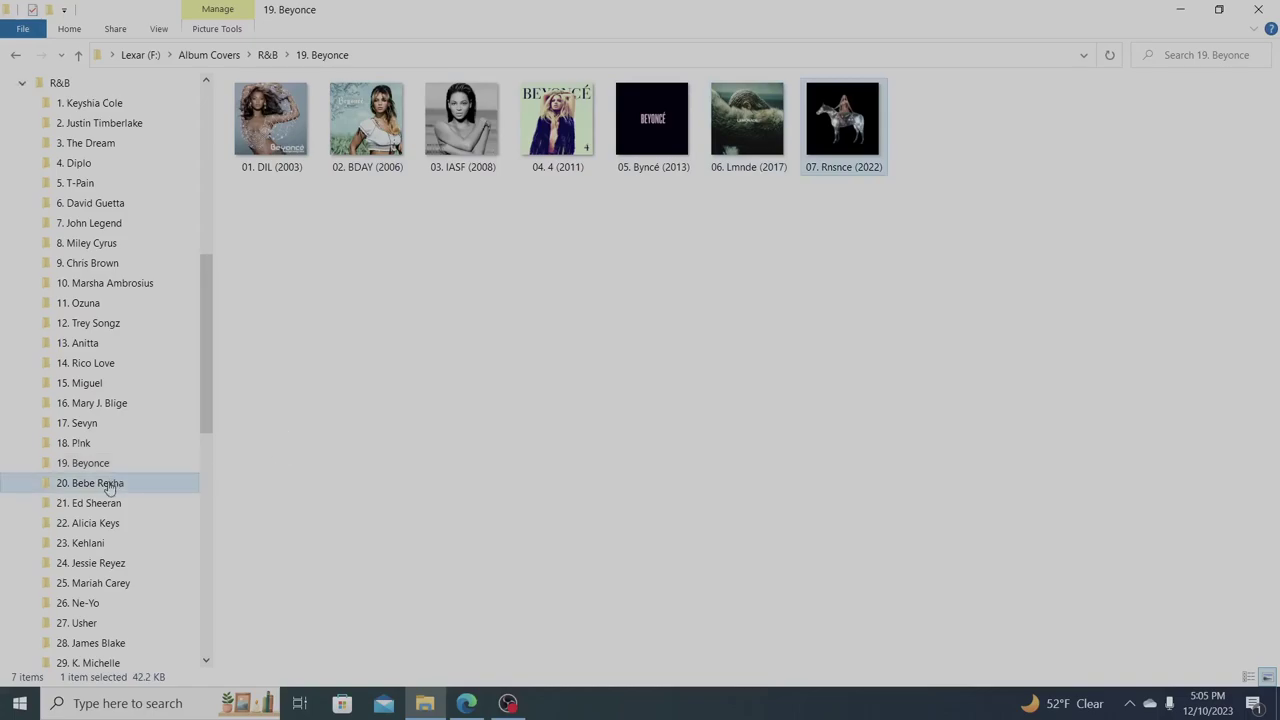
pyautogui.click(292, 150)
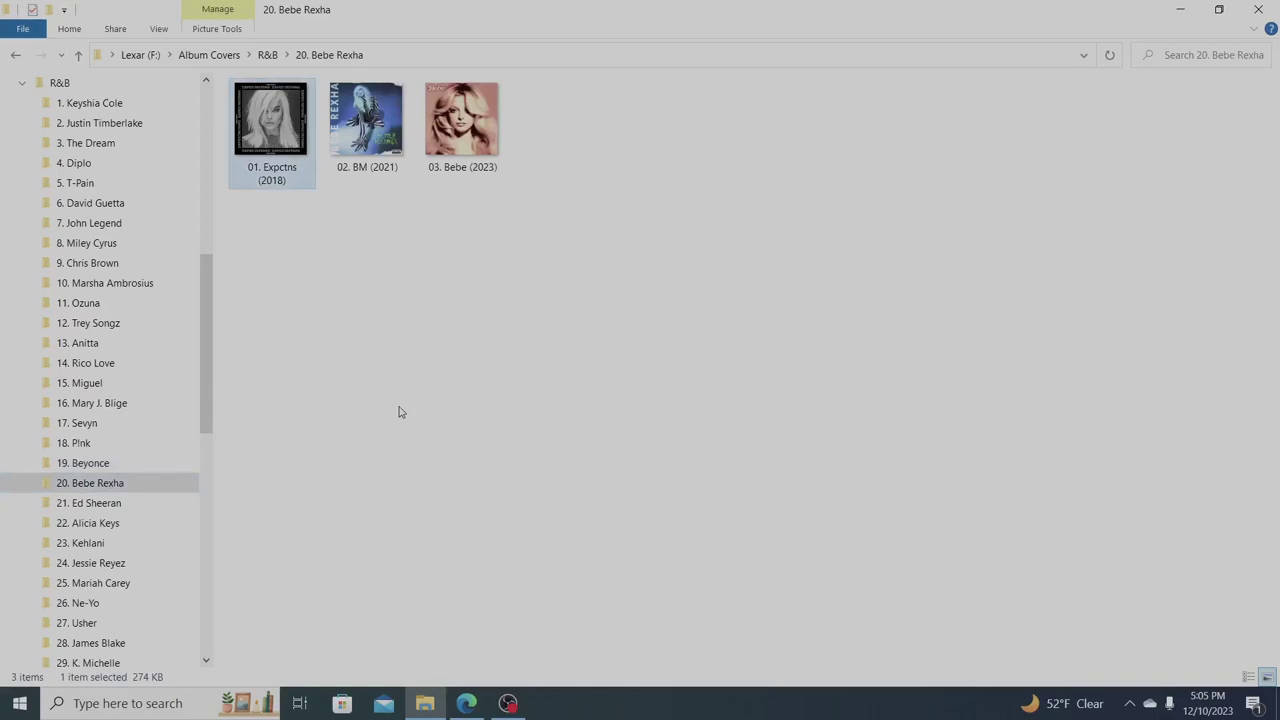
pyautogui.press('Right')
pyautogui.press('Right')
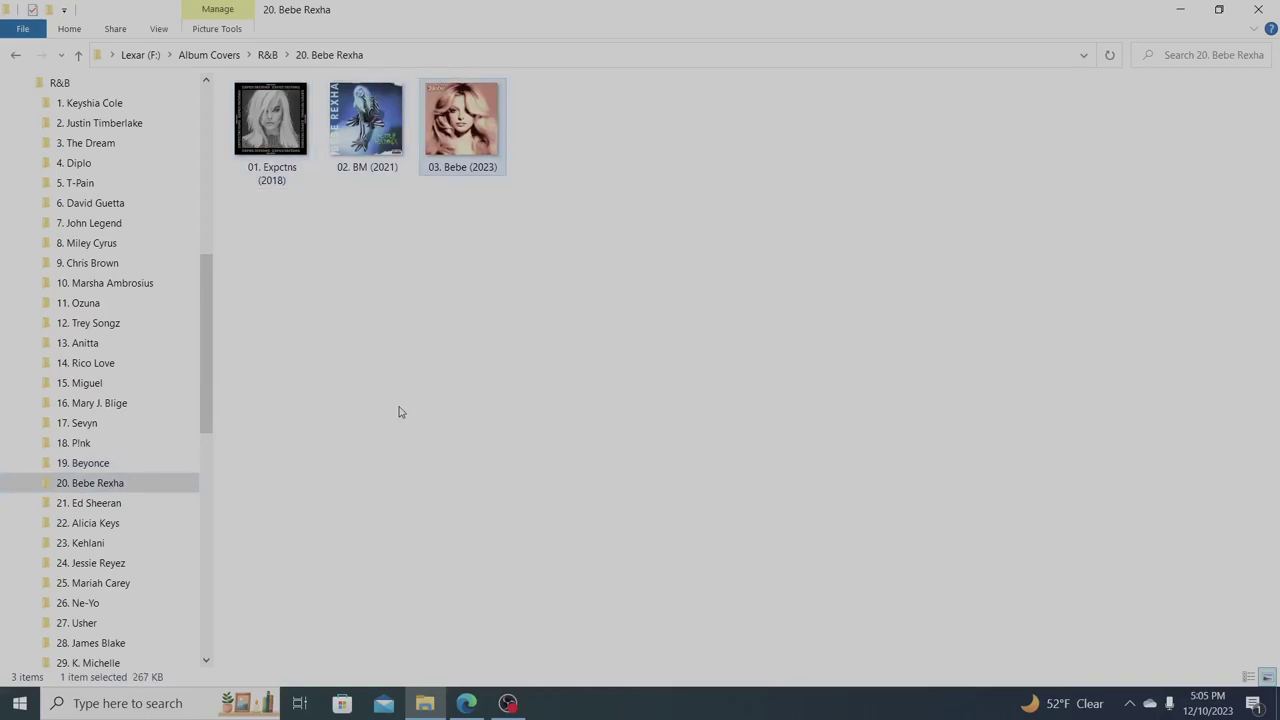
# Open the 21. Ed Sheeran folder and go through its covers from 01. Plus (2011) to 06. Subtract (2023)
pyautogui.click(117, 507)
pyautogui.press('Right')
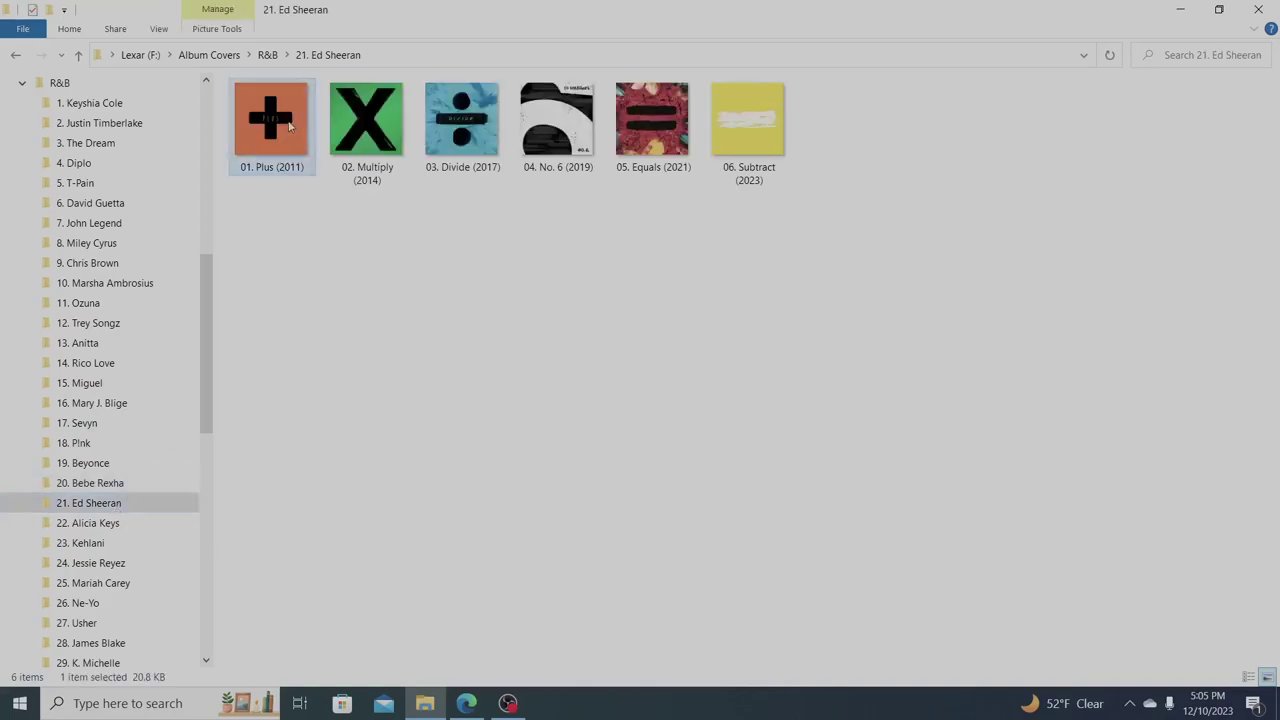
pyautogui.press('Right')
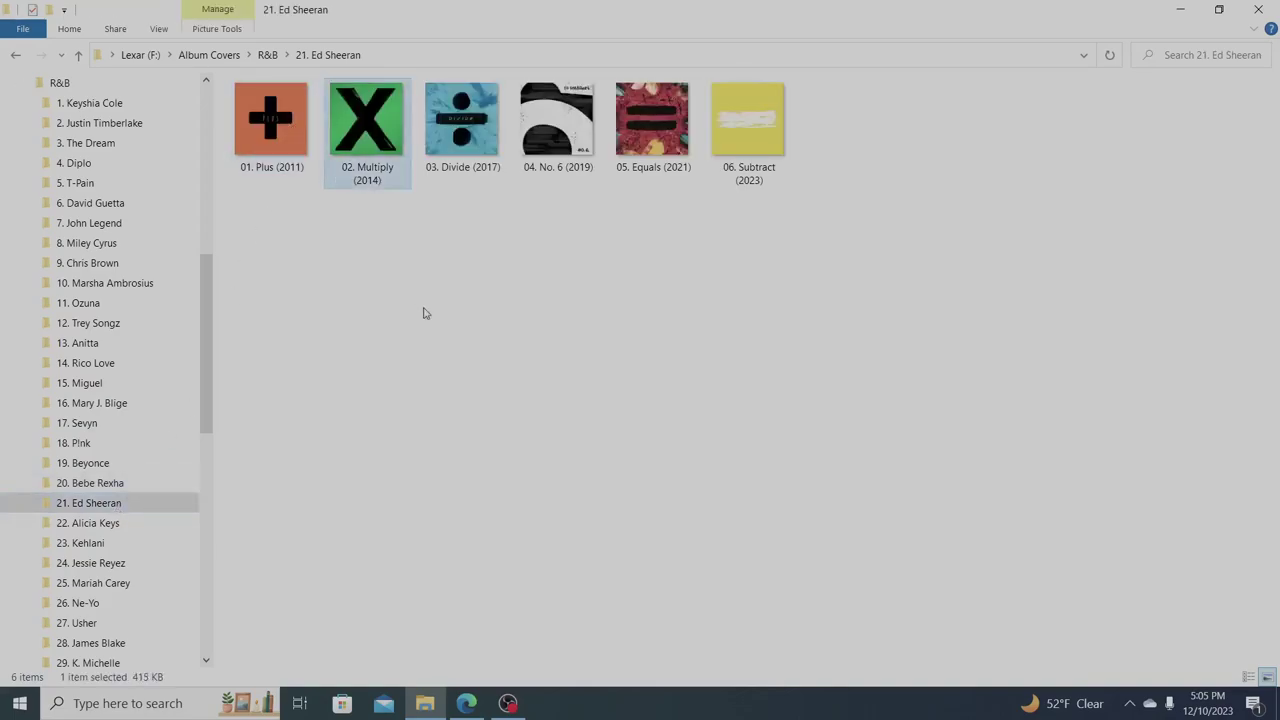
pyautogui.press('Right')
pyautogui.press('Right')
pyautogui.press('Right')
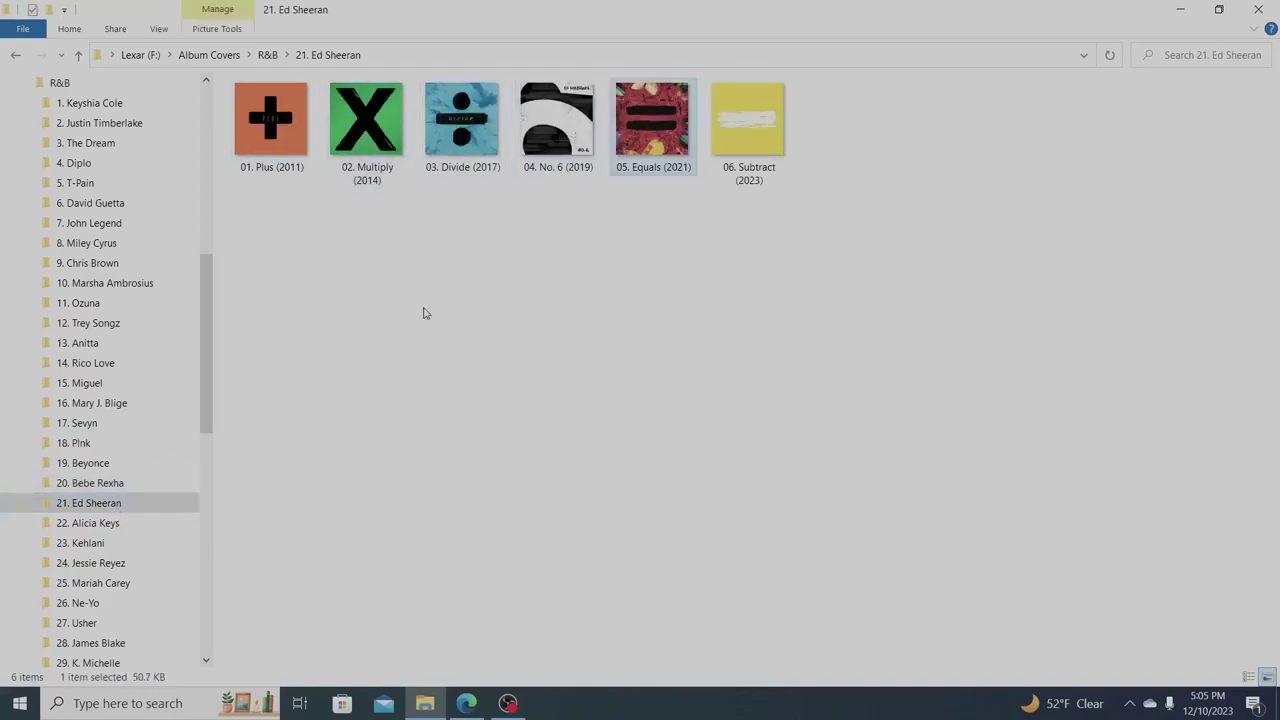
pyautogui.press('Right')
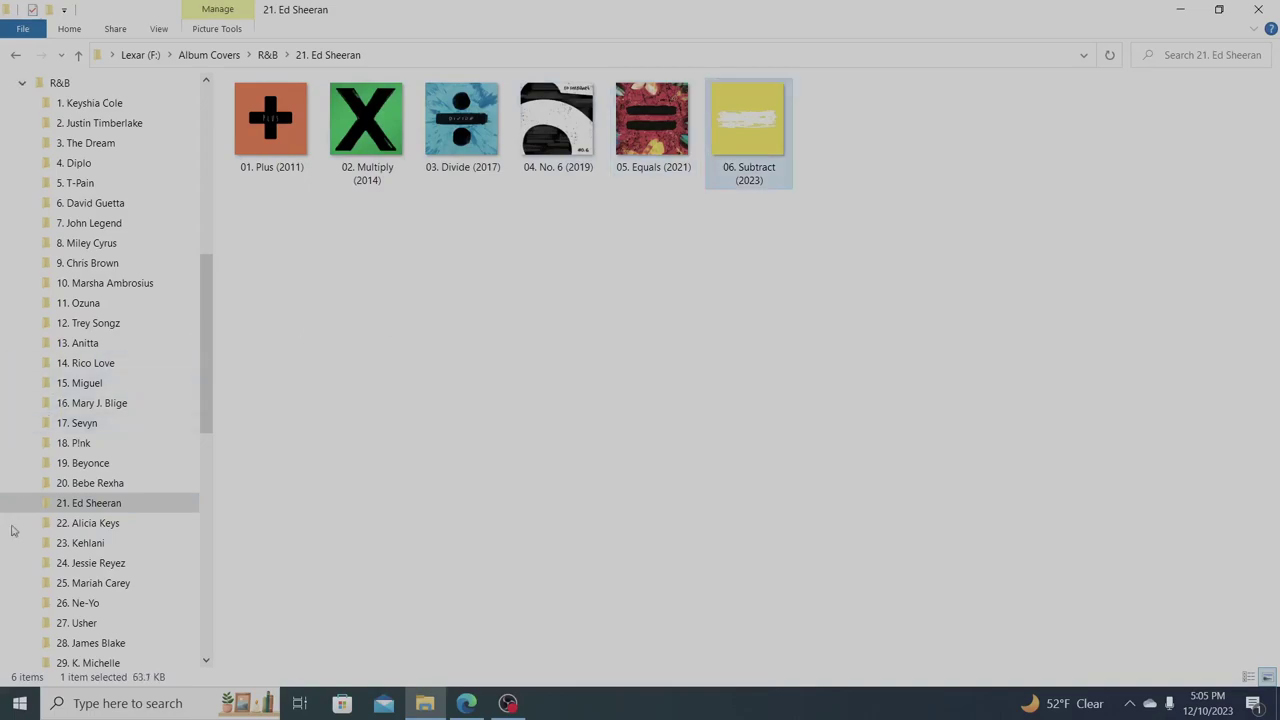
# Open the 22. Alicia Keys folder and go through its covers from 01. SIAM (2001) to 08. Keys II (2022)
pyautogui.click(99, 525)
pyautogui.click(305, 140)
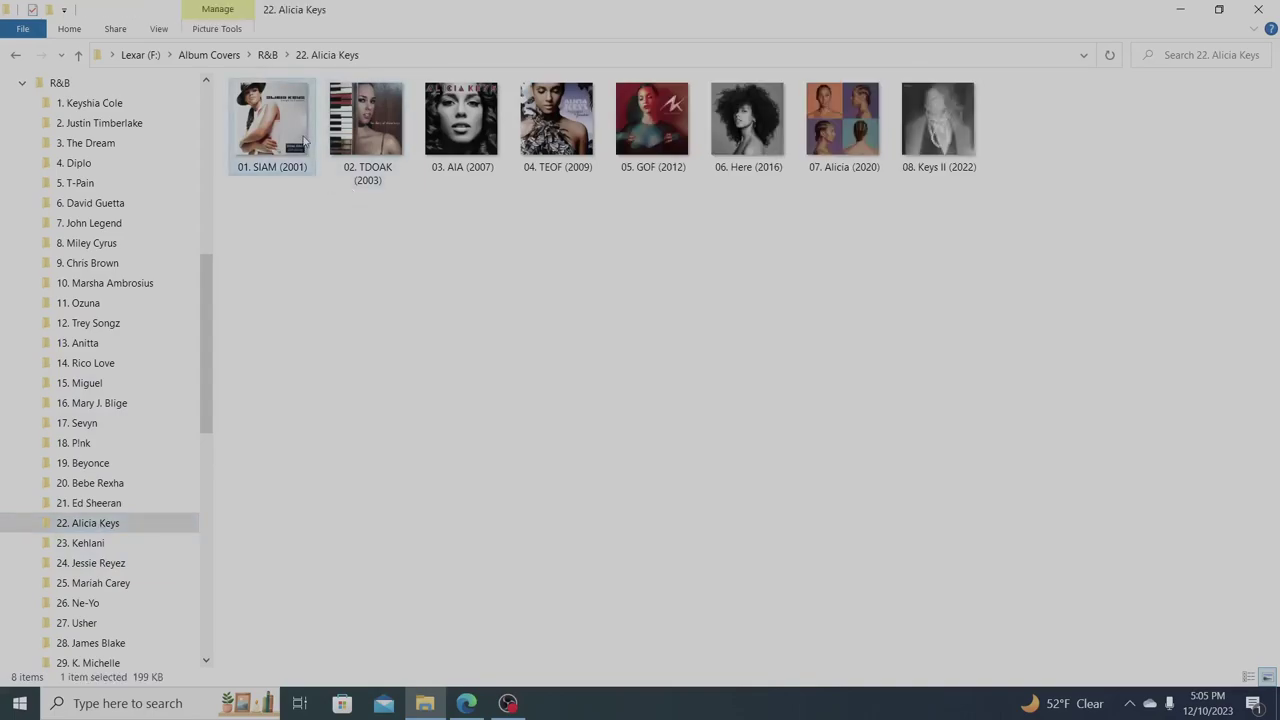
pyautogui.press('Right')
pyautogui.press('Right')
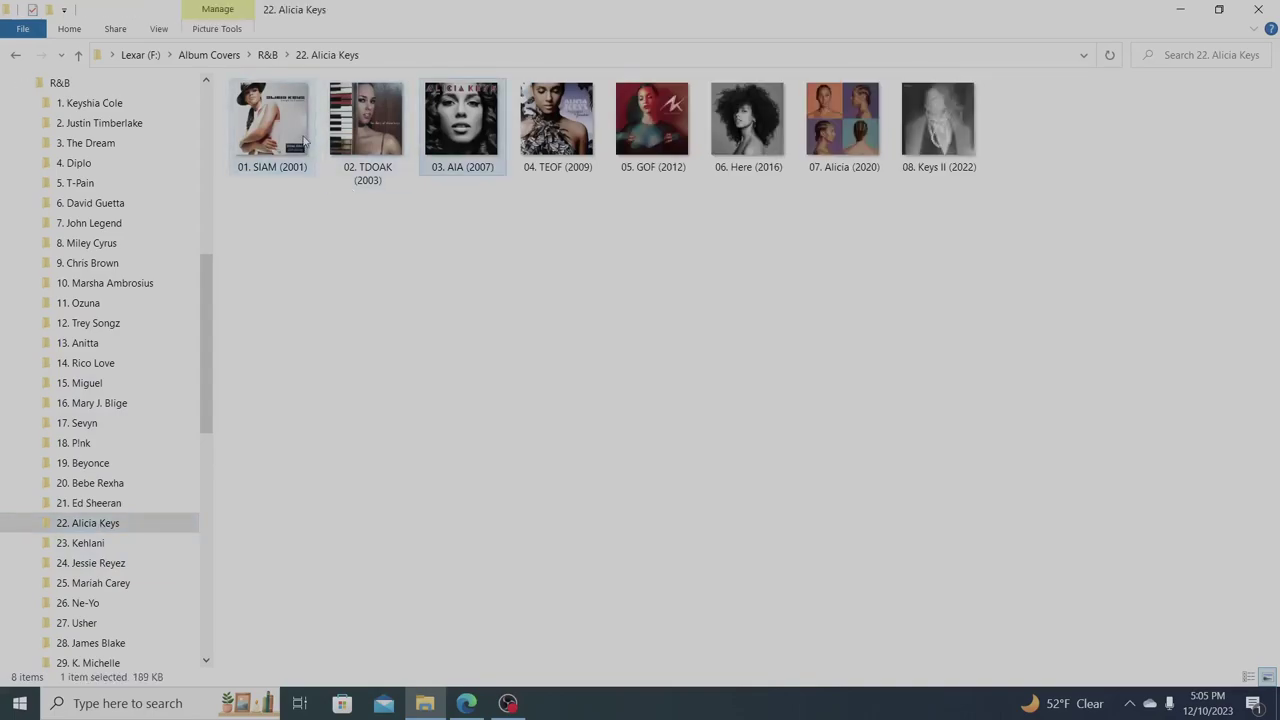
pyautogui.press('Right')
pyautogui.press('Right')
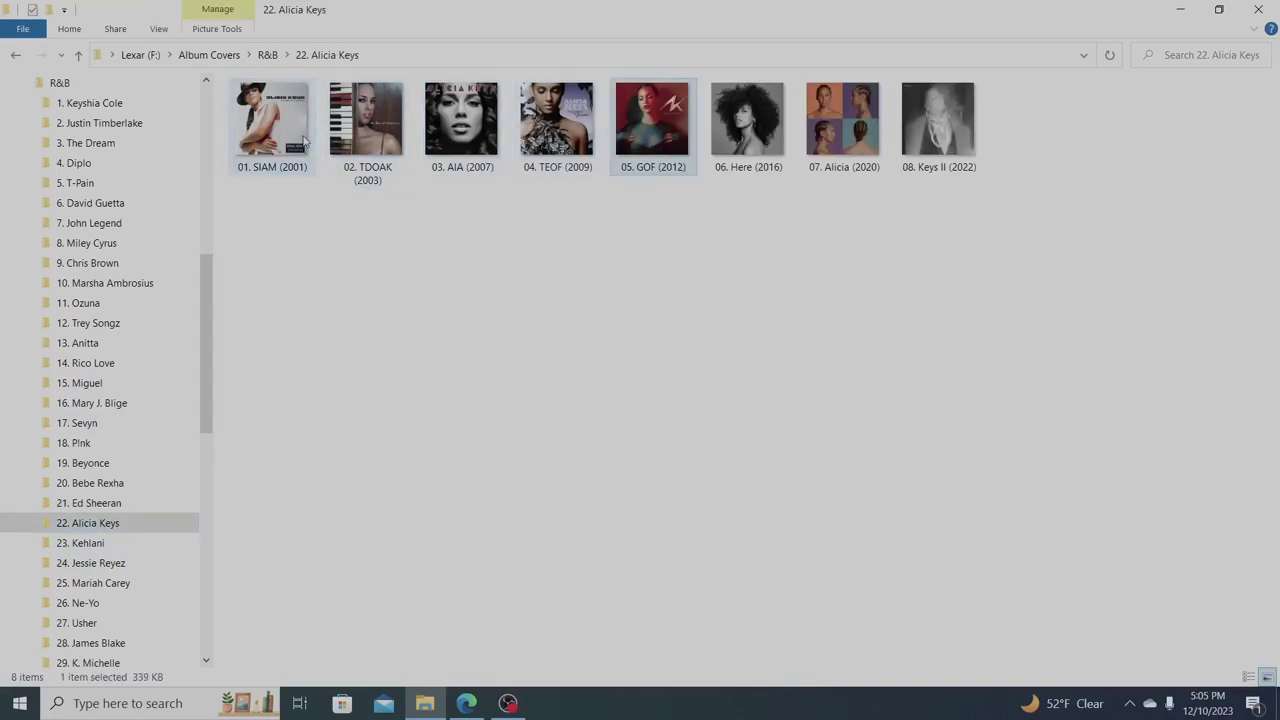
pyautogui.press('Right')
pyautogui.press('Right')
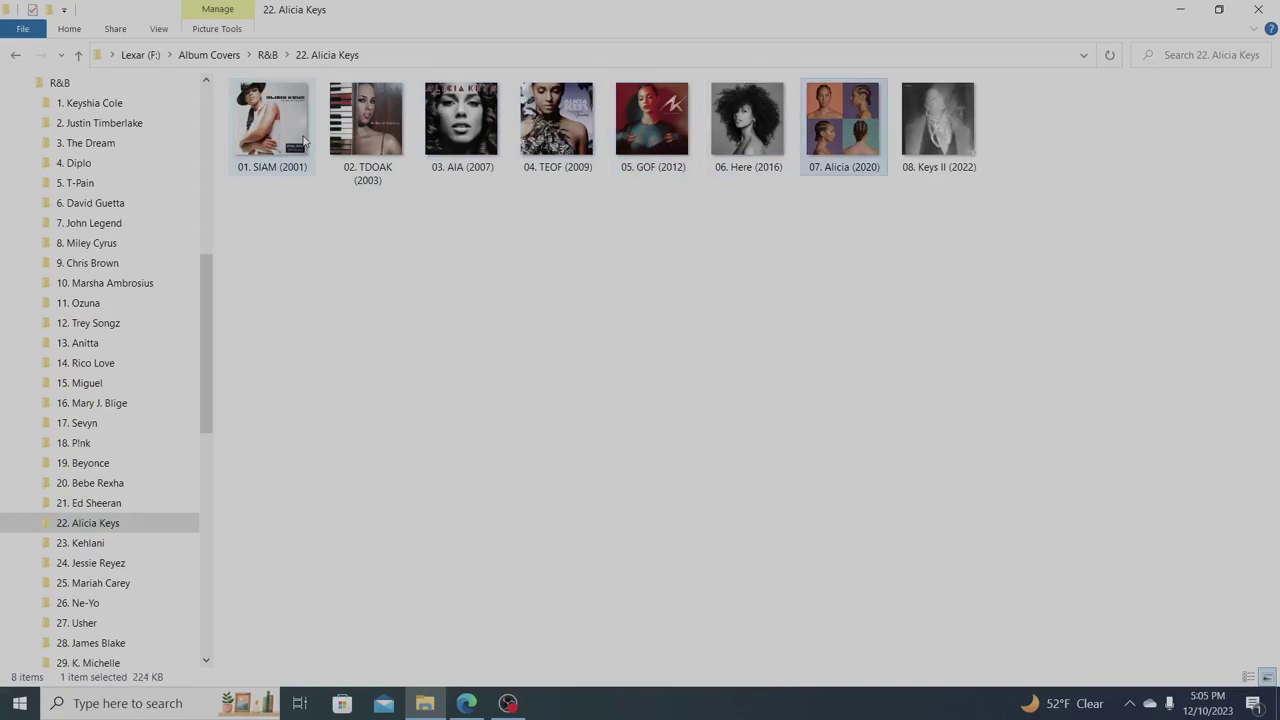
pyautogui.press('Right')
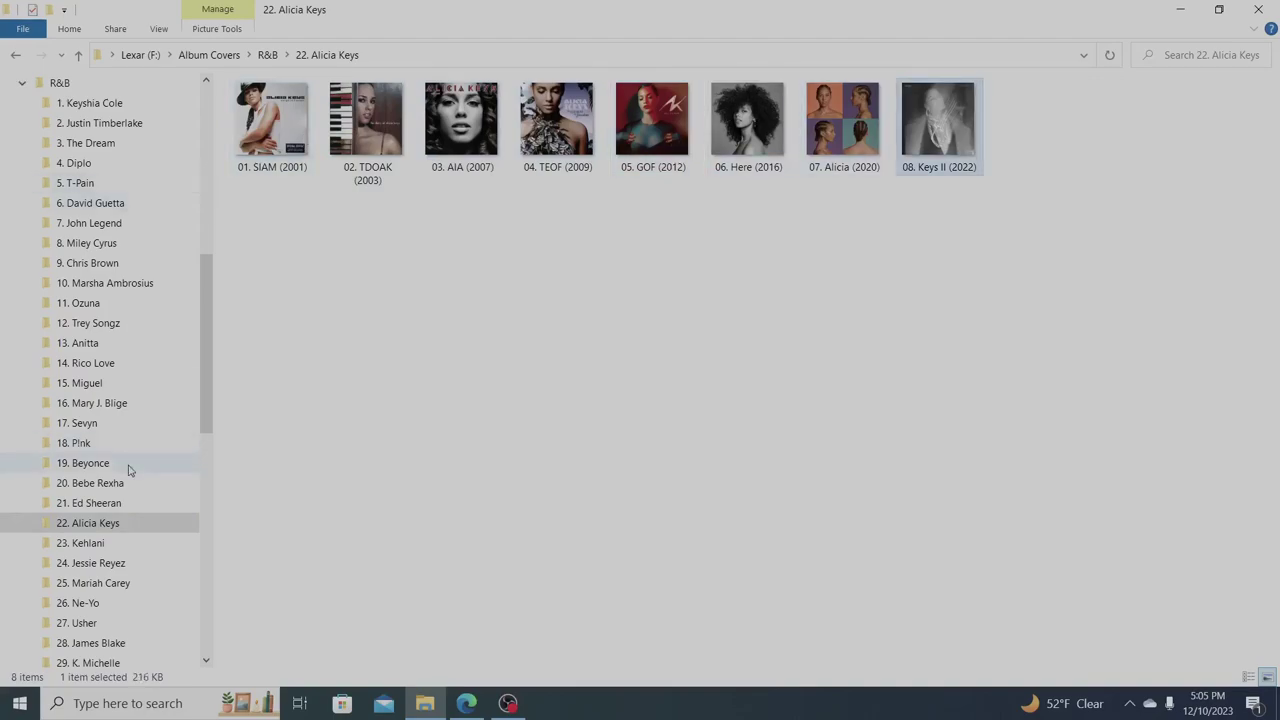
# Open the 23. Kehlani folder and go through its covers from 01. YSBH (2015) to 05. BWR (2022)
pyautogui.click(87, 543)
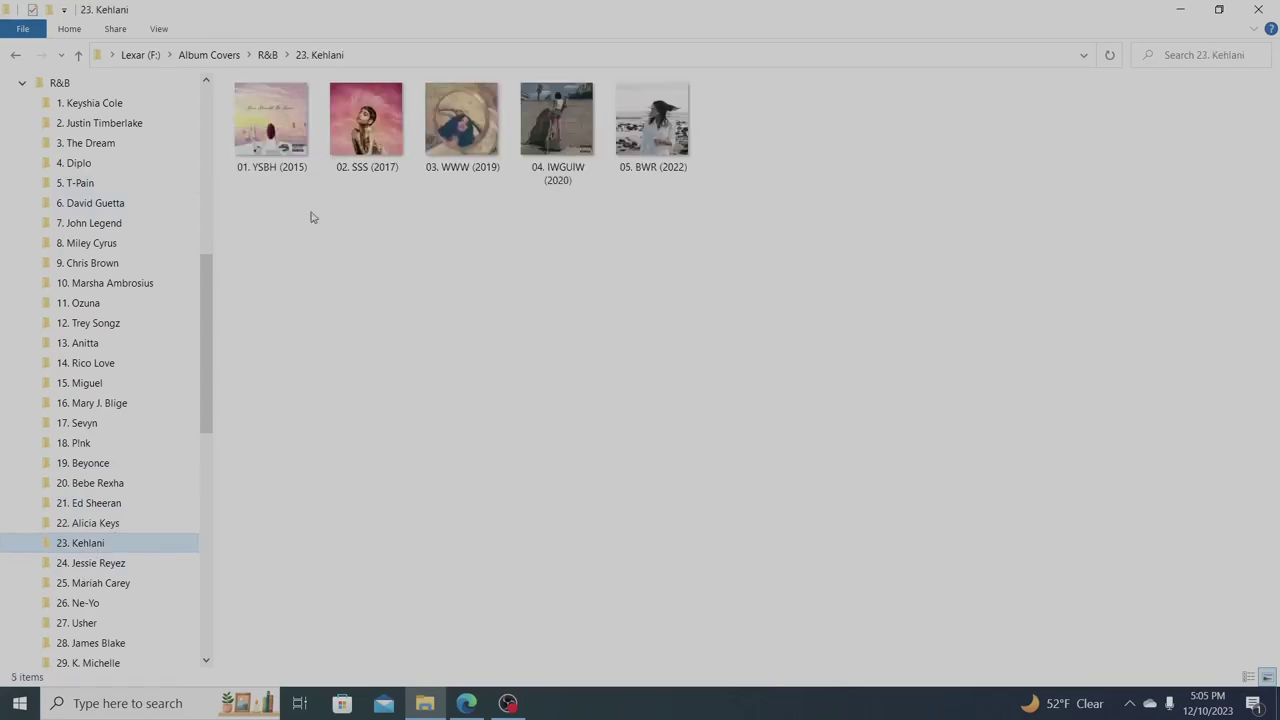
pyautogui.click(279, 127)
pyautogui.press('Right')
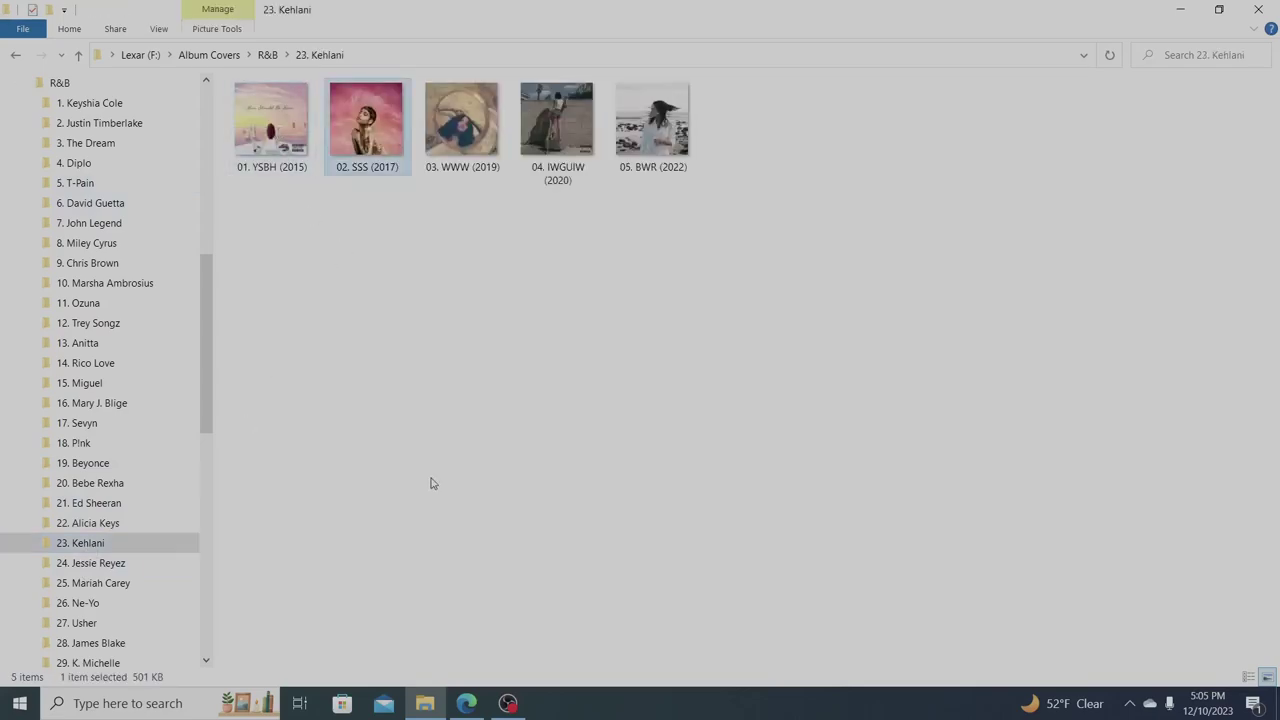
pyautogui.press('Right')
pyautogui.press('Right')
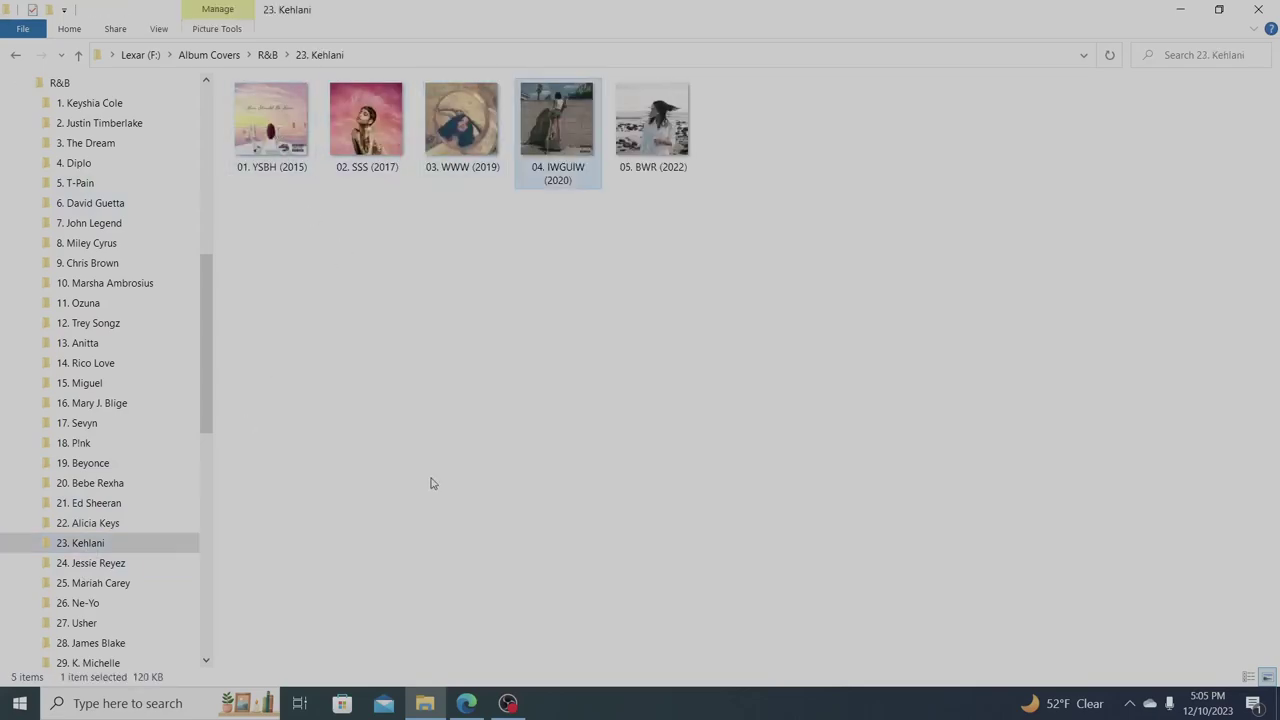
pyautogui.press('Right')
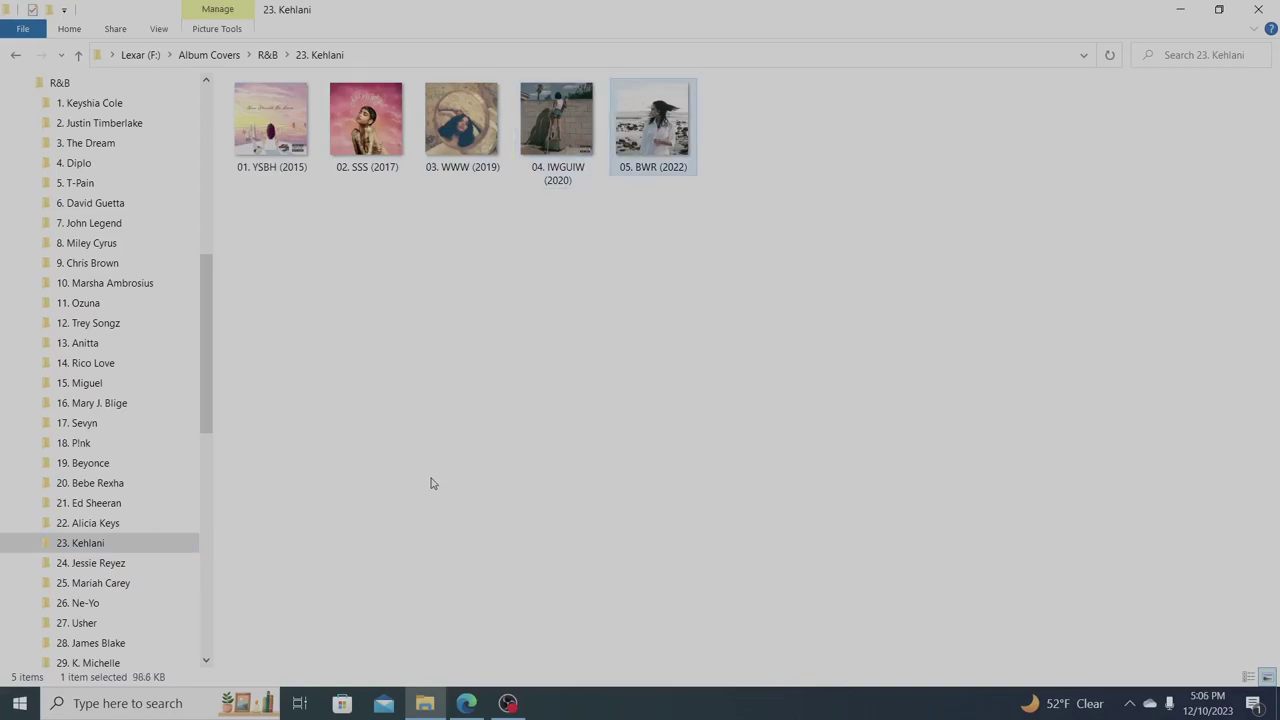
# Open the 24. Jessie Reyez folder and go through its covers 01. BLCTKU (2020) and 02. Yessie (2022)
pyautogui.click(100, 566)
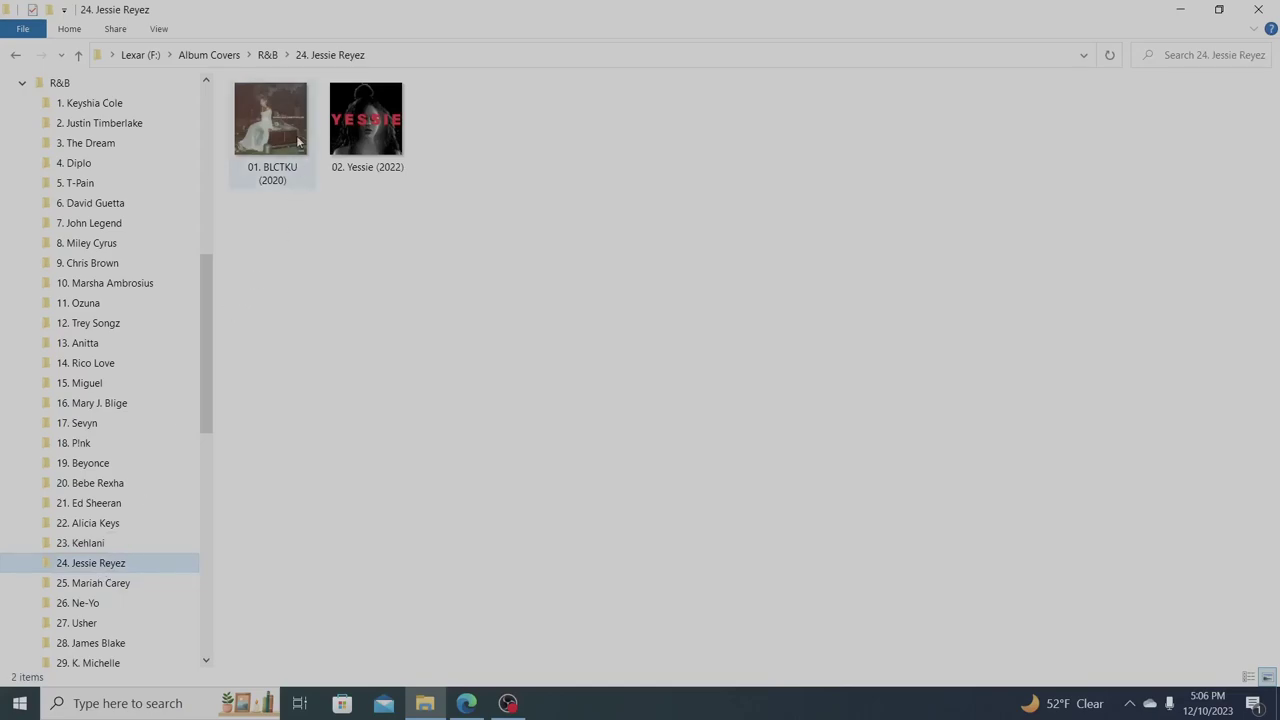
pyautogui.click(298, 142)
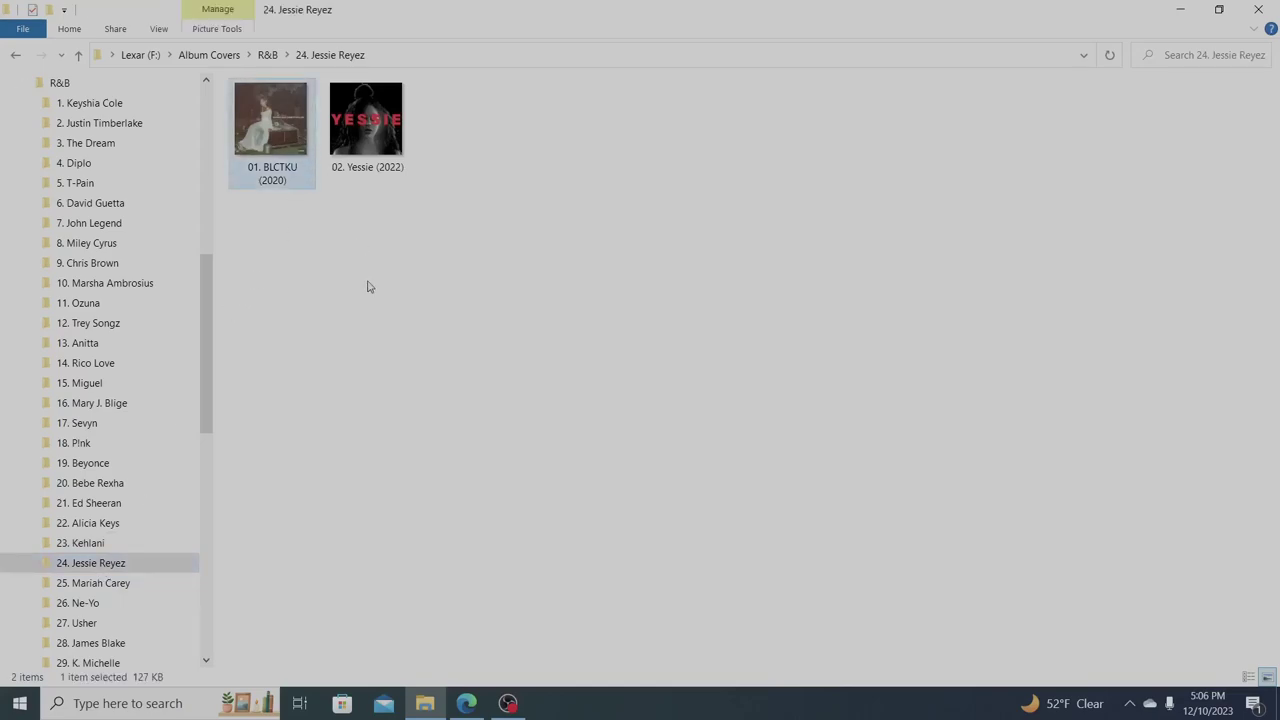
pyautogui.press('Right')
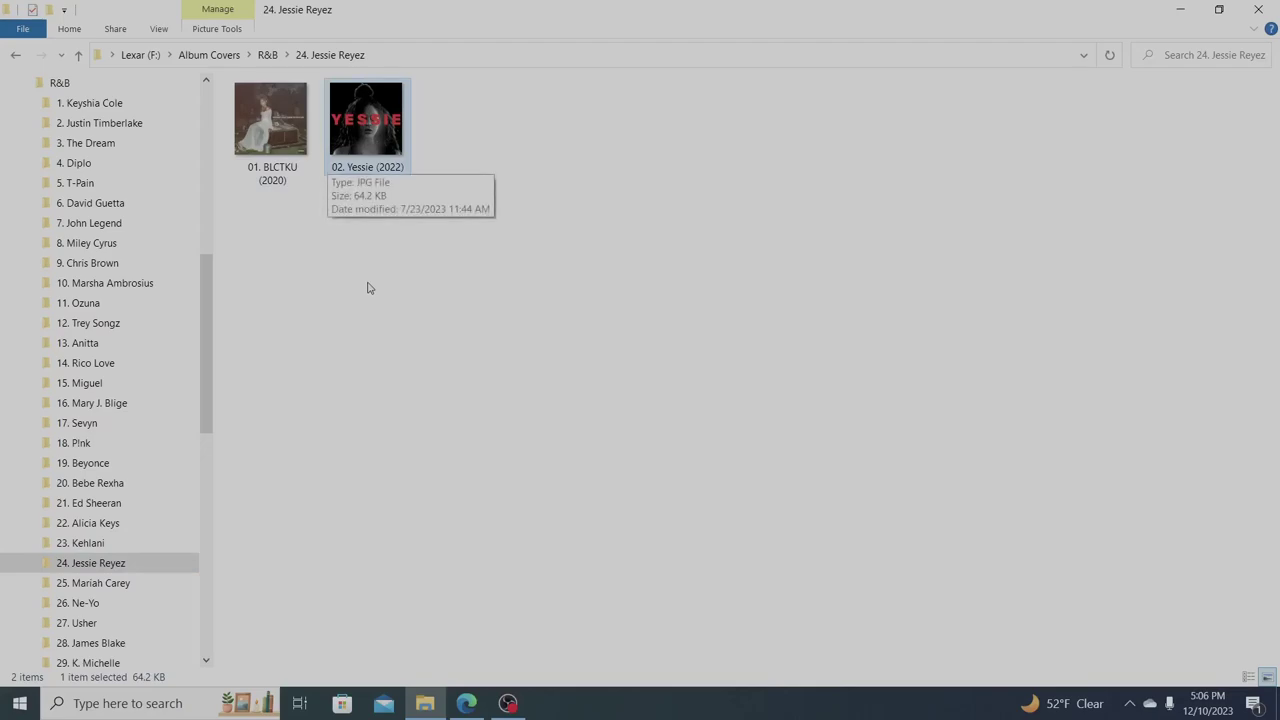
# Open the 25. Mariah Carey folder and go through its covers from 01. MB (1993) to 11. Caution (2018)
pyautogui.click(120, 583)
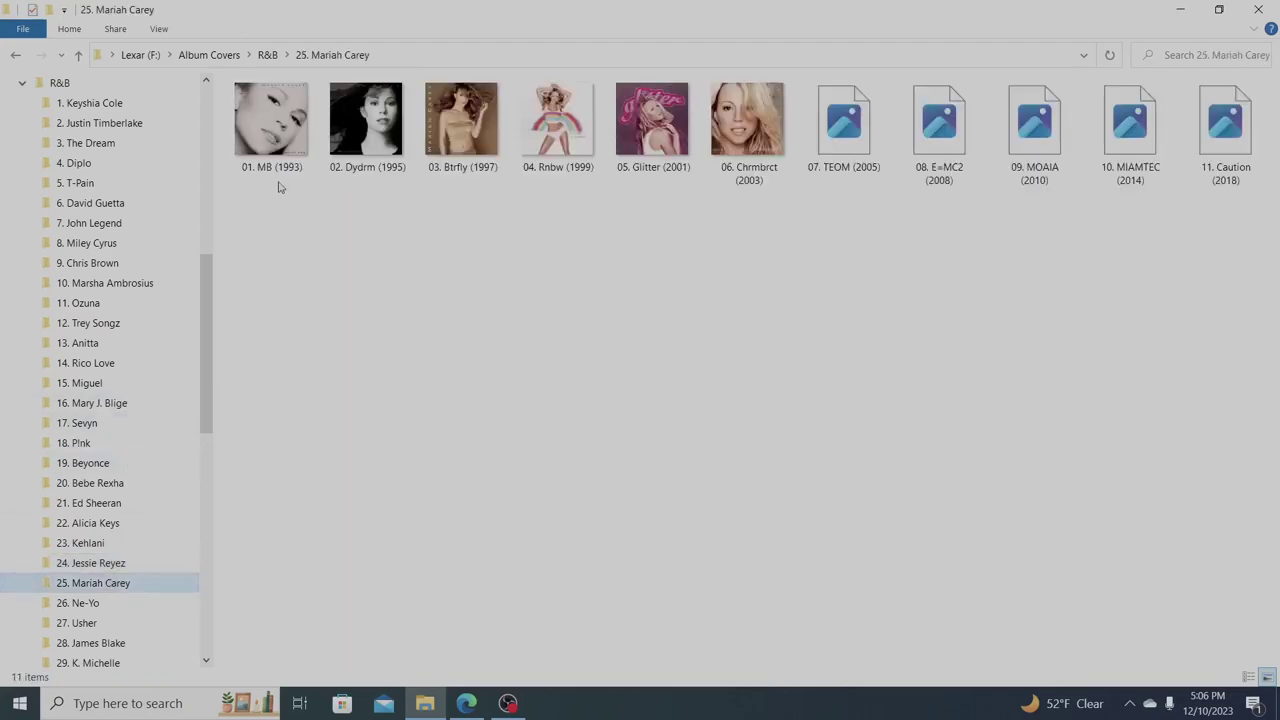
pyautogui.click(266, 118)
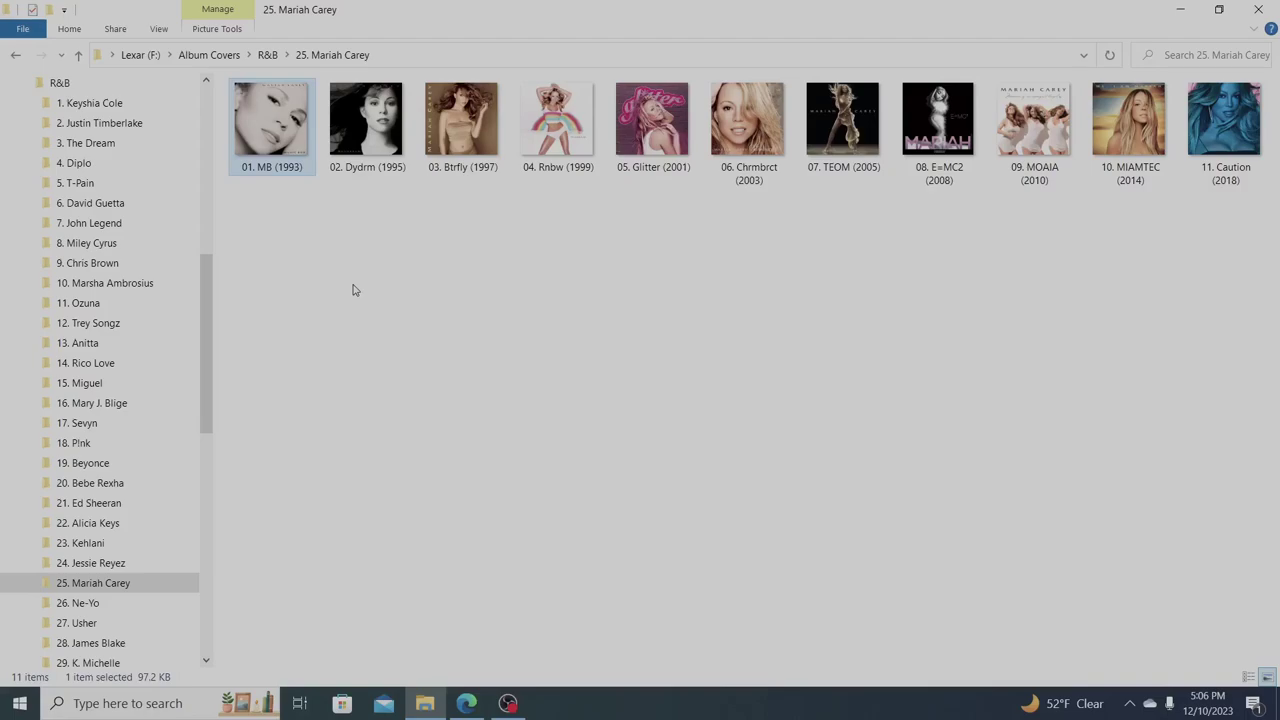
pyautogui.press('Right')
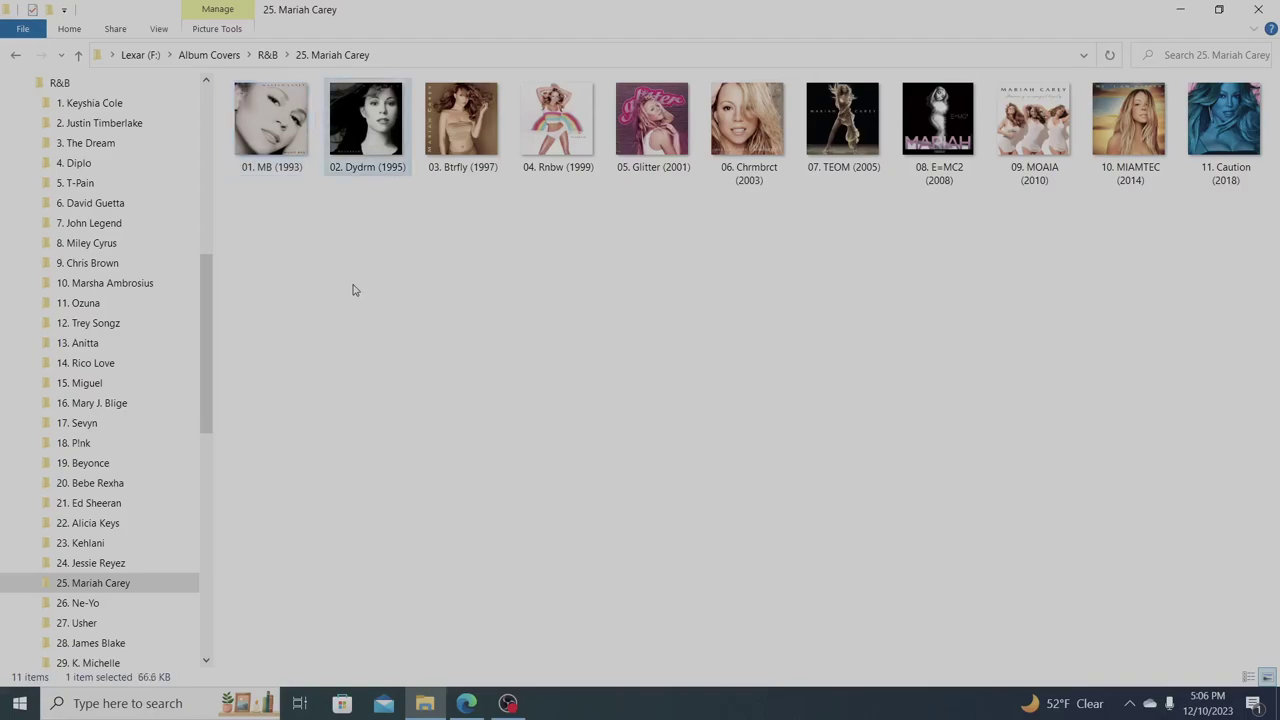
pyautogui.press('Right')
pyautogui.press('Right')
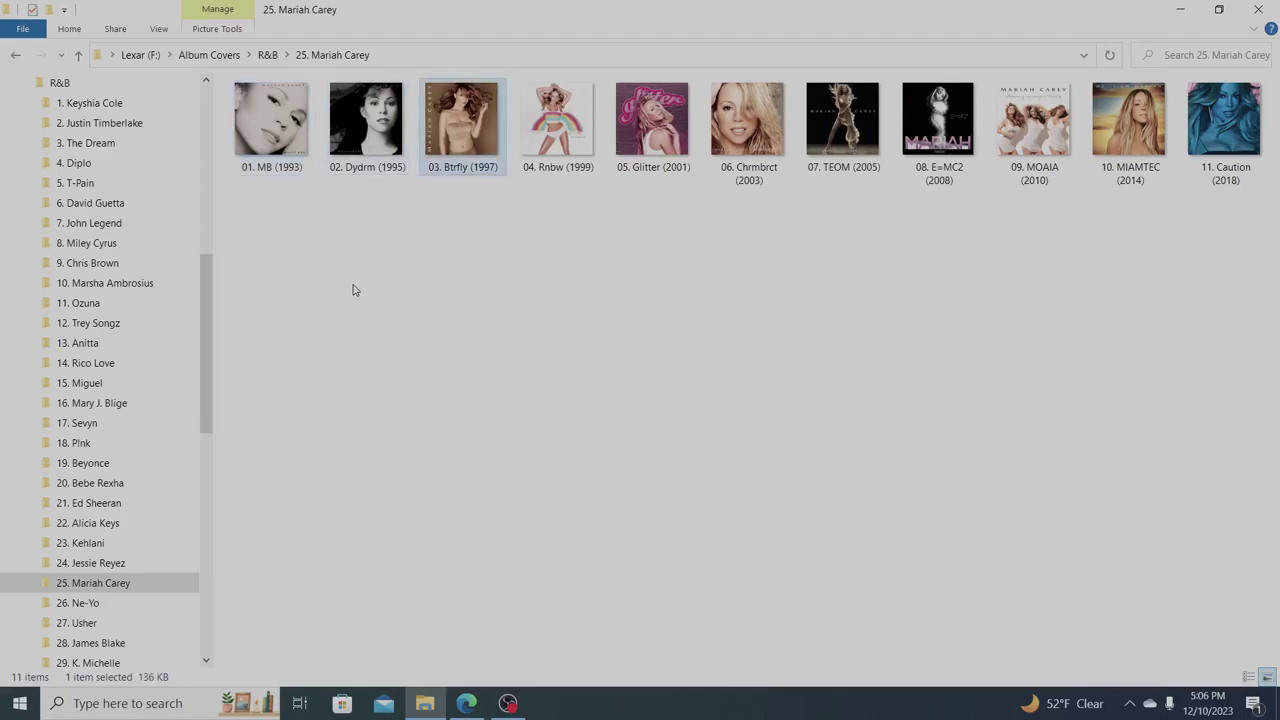
pyautogui.press('Right')
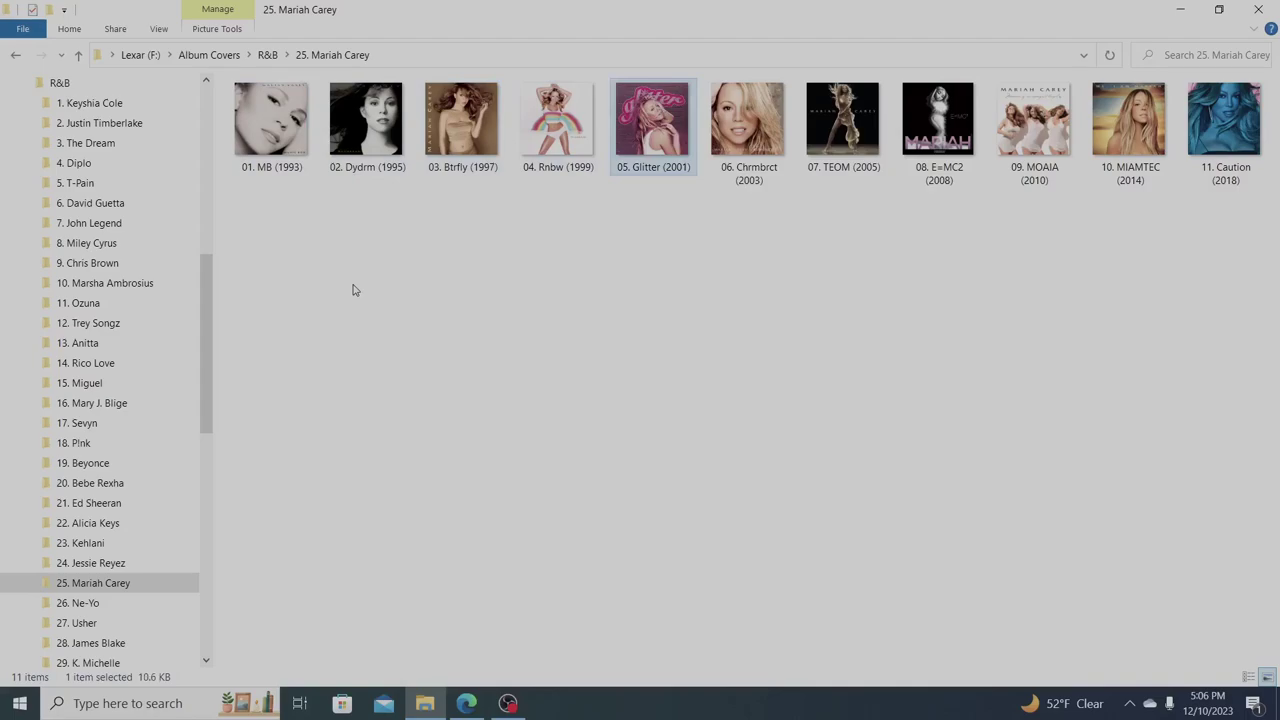
pyautogui.press('Right')
pyautogui.press('Right')
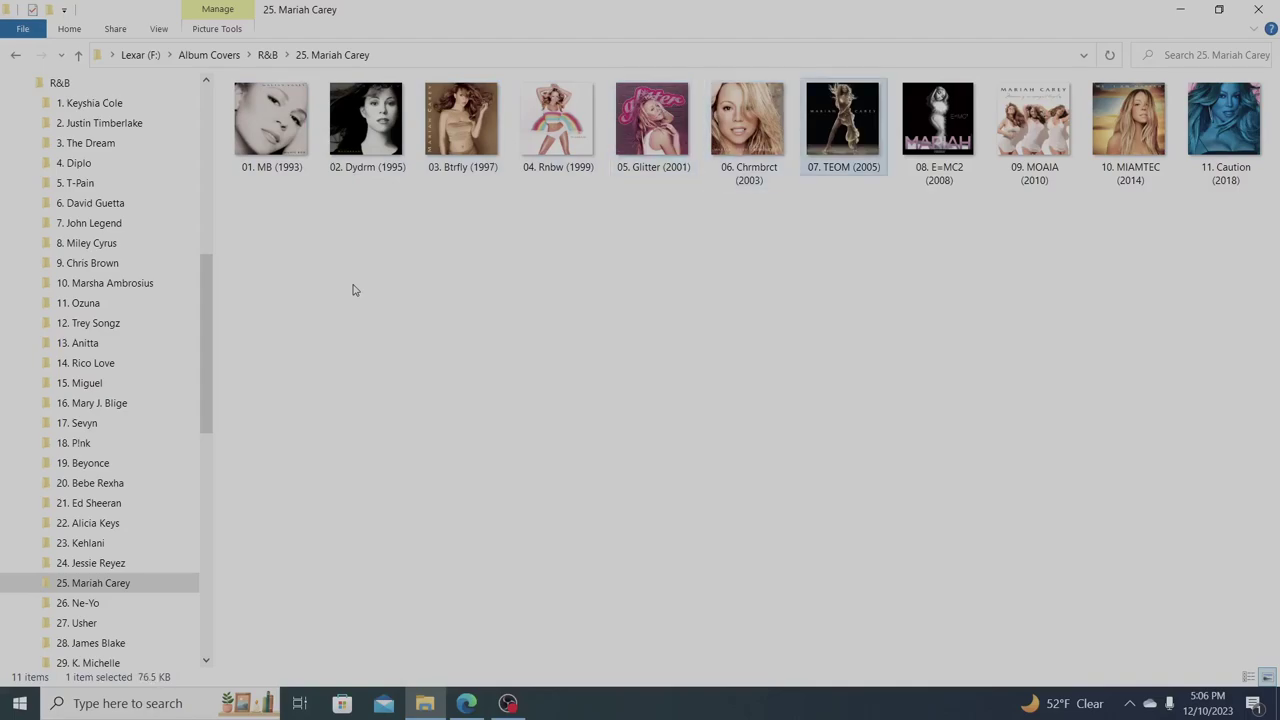
pyautogui.press('Right')
pyautogui.press('Right')
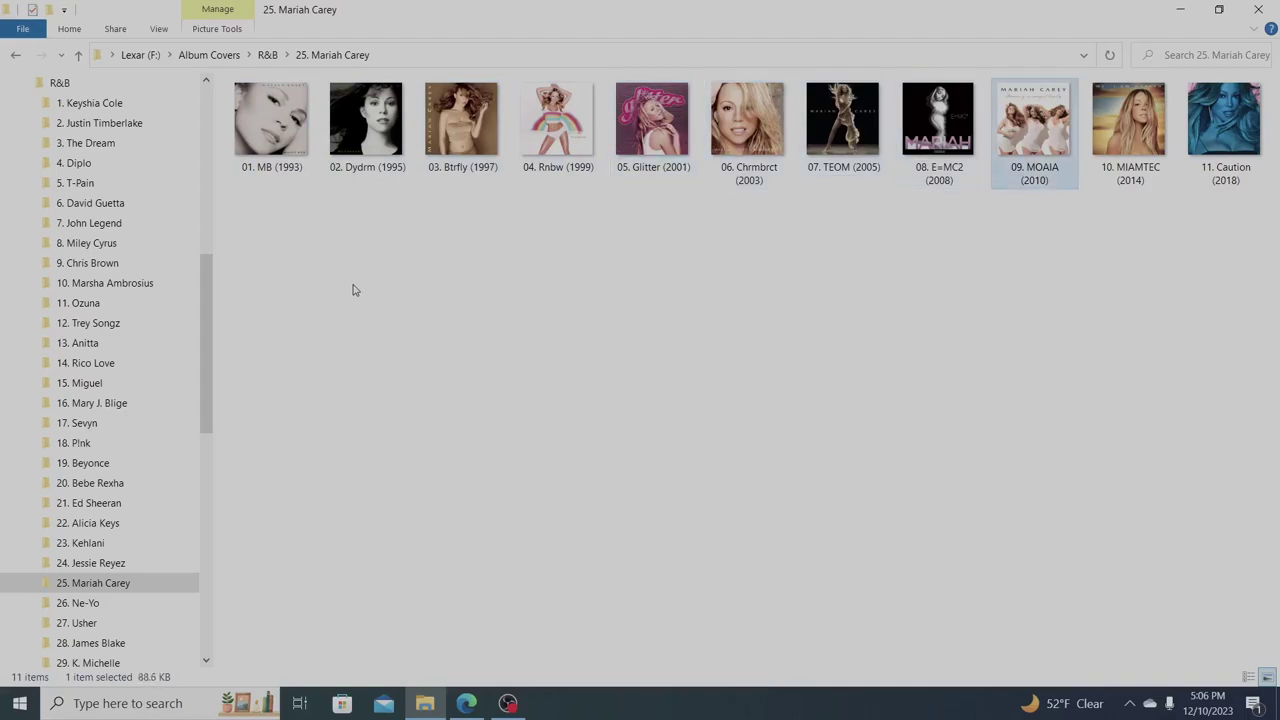
pyautogui.press('Right')
pyautogui.press('Right')
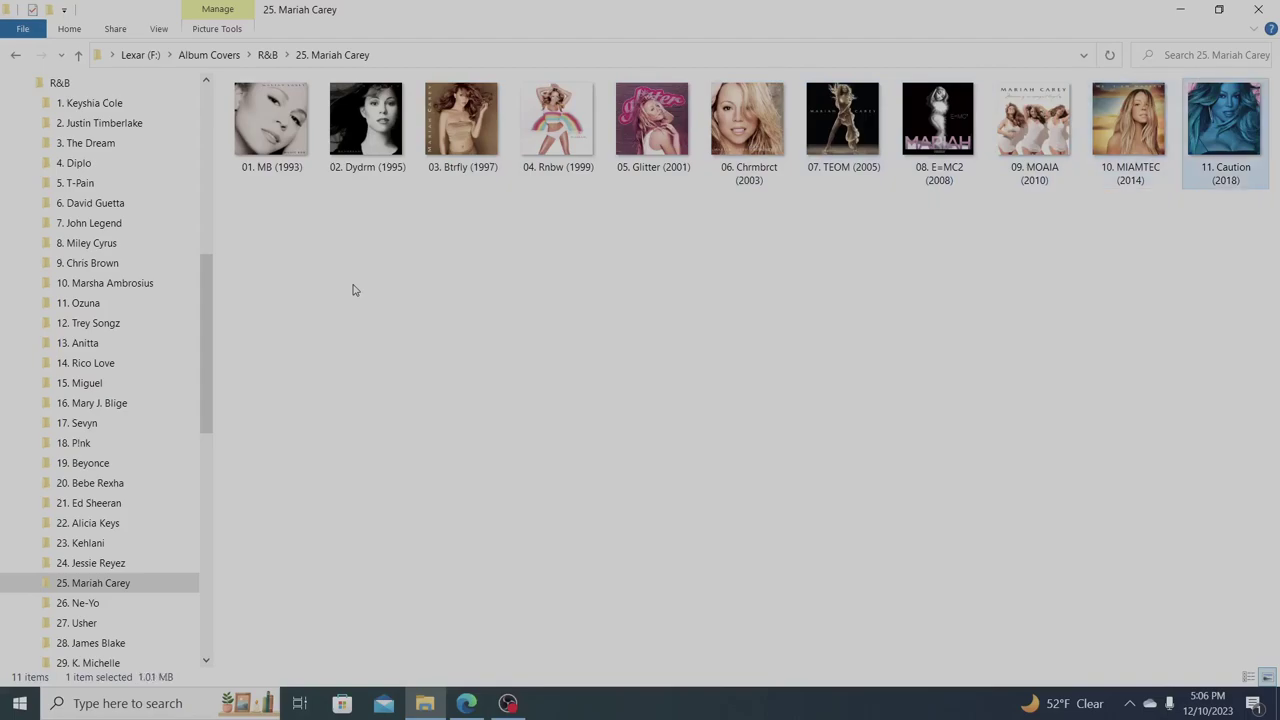
# Open the 26. Ne-Yo folder and go through its covers from 01. MOW (2006) to 08. SE (2022)
pyautogui.click(96, 604)
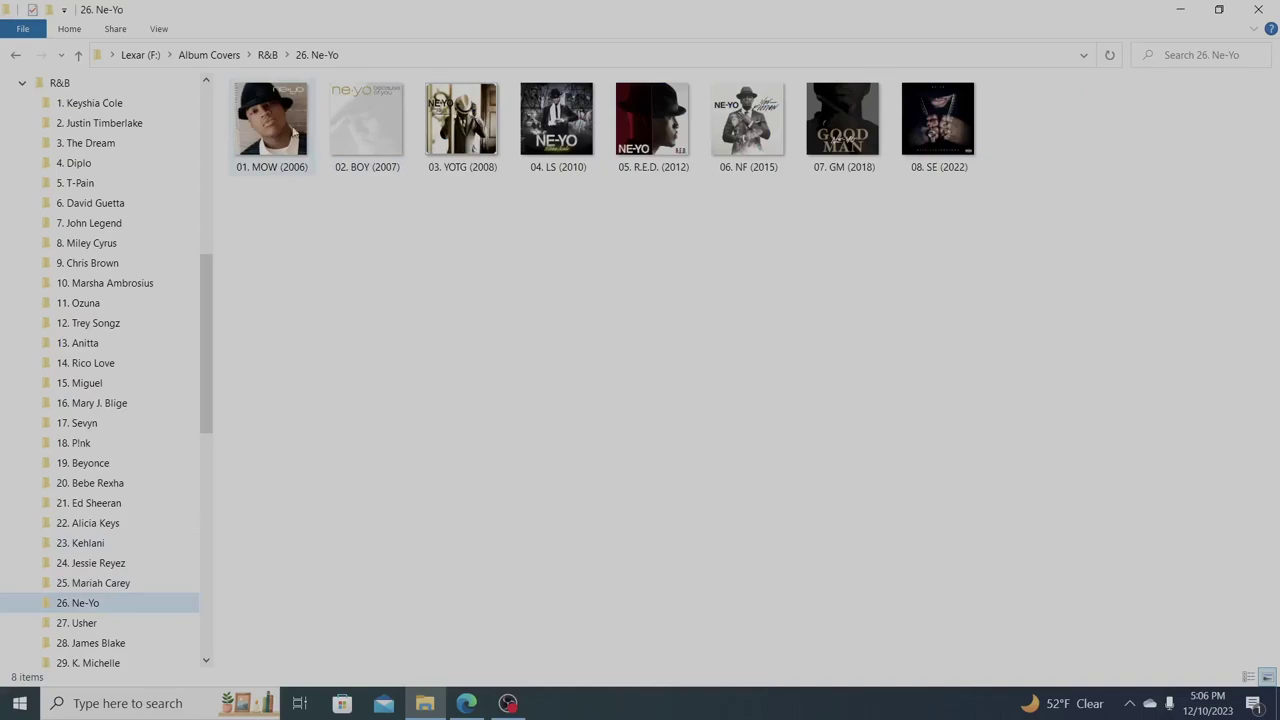
pyautogui.click(292, 132)
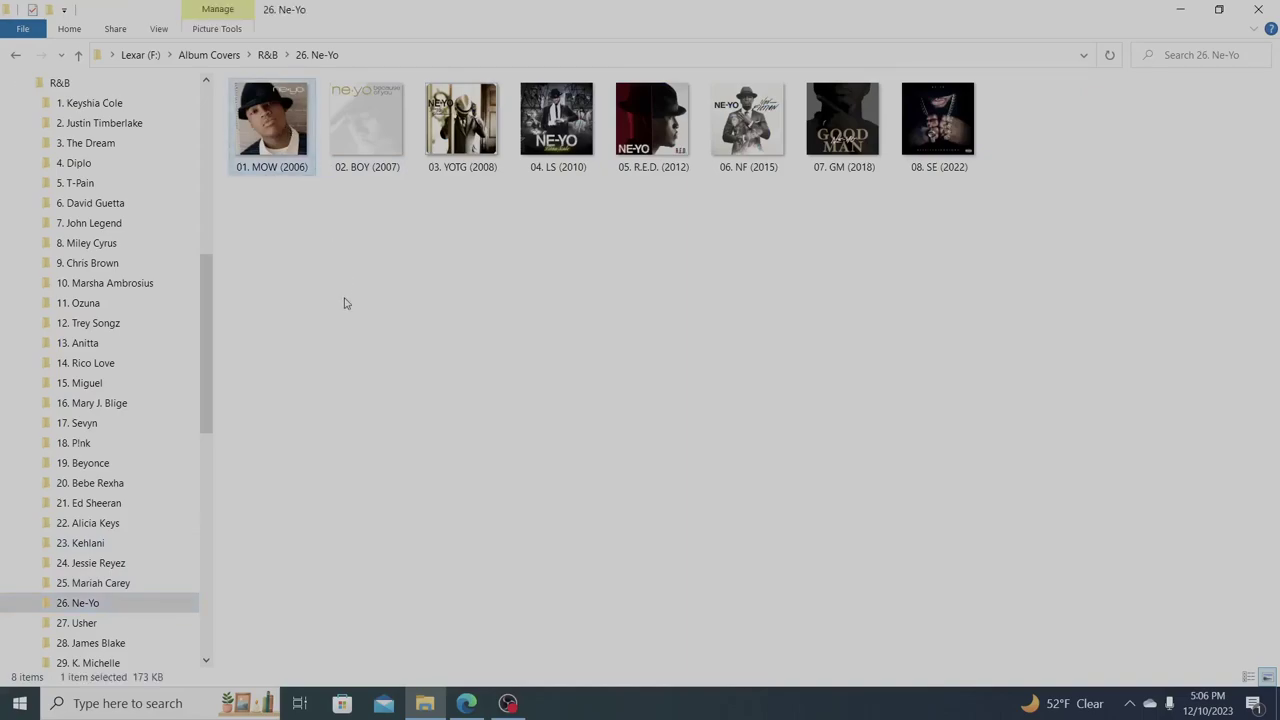
pyautogui.press('Right')
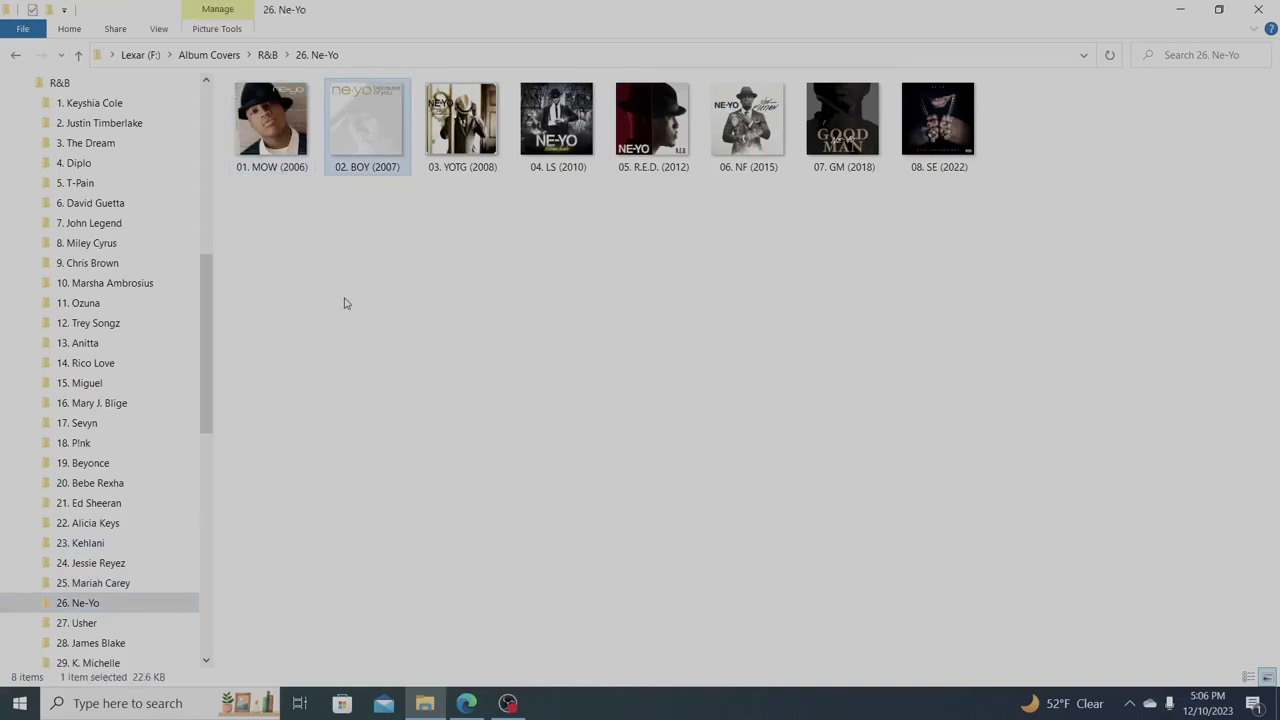
pyautogui.press('Right')
pyautogui.press('Right')
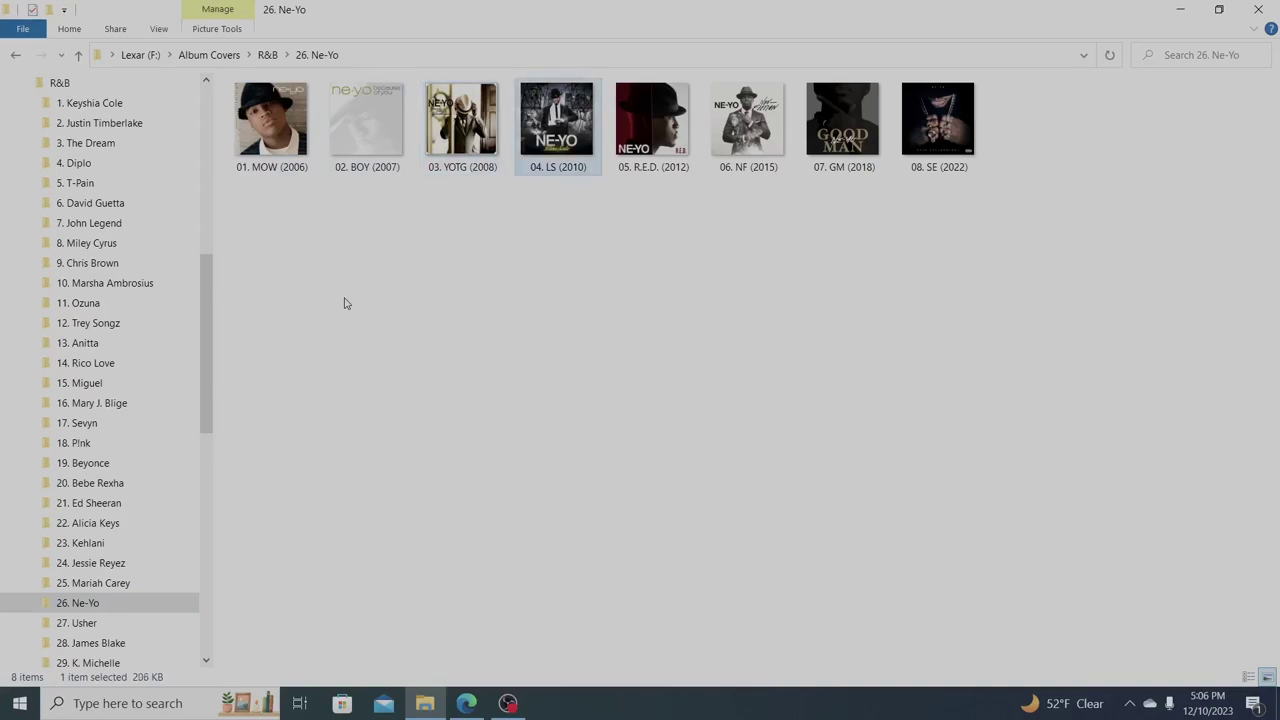
pyautogui.press('Right')
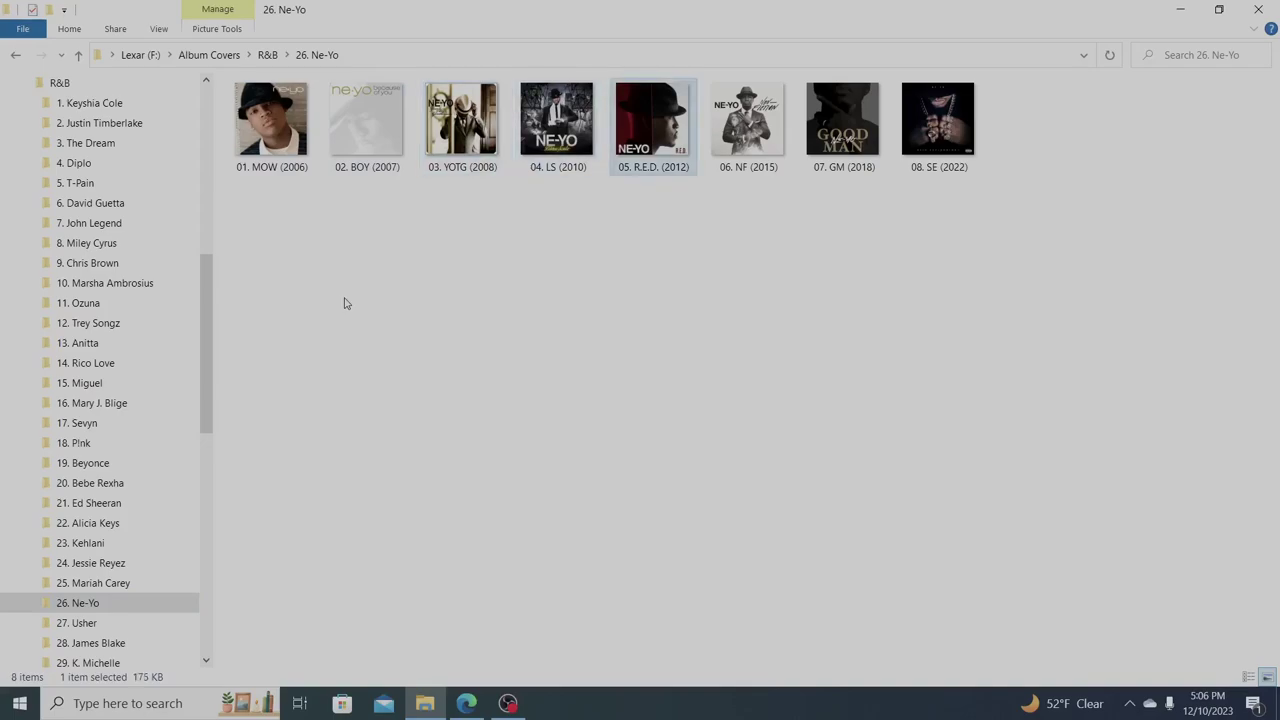
pyautogui.press('Right')
pyautogui.press('Right')
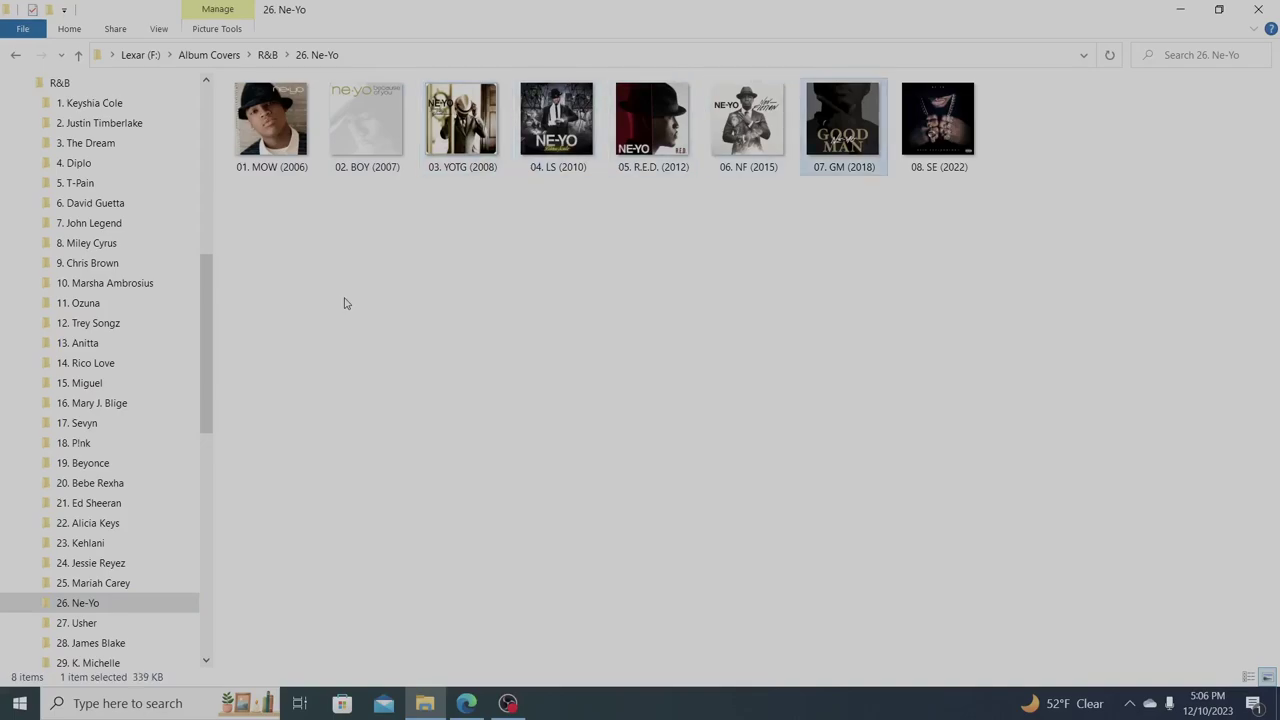
pyautogui.press('Right')
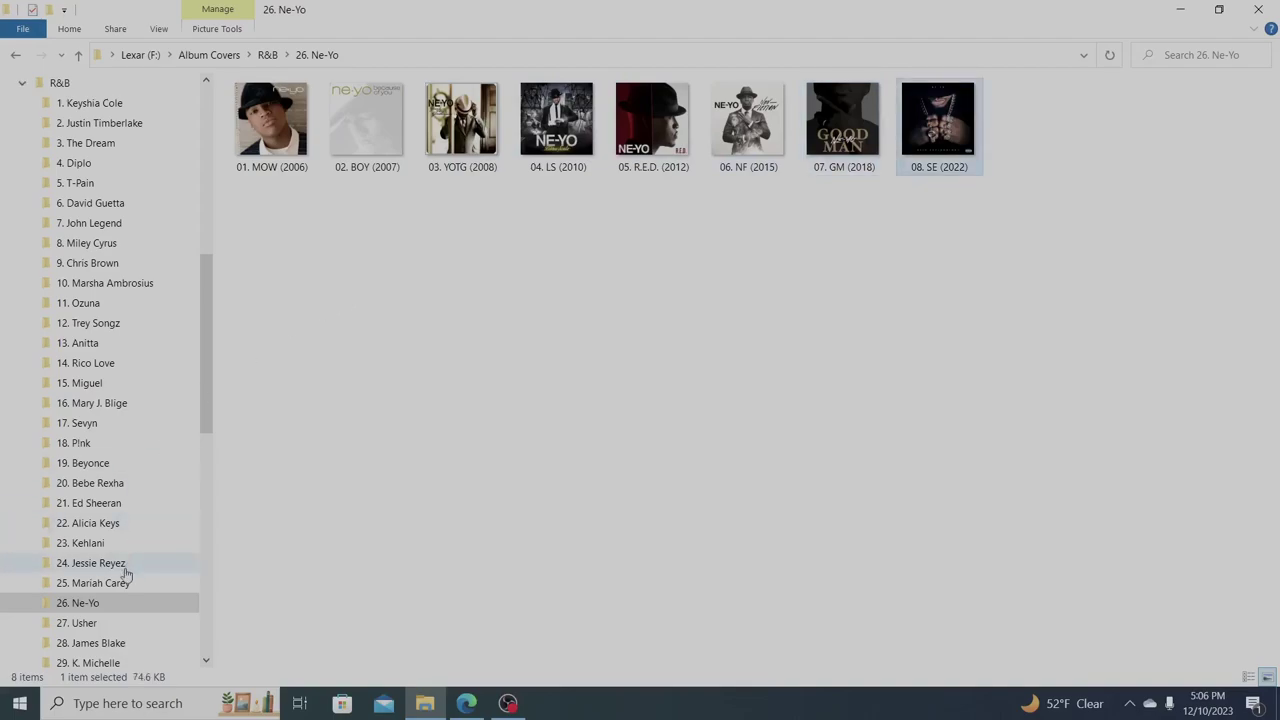
# Open the 27. Usher folder and go through its covers from 01. Usher (1994) to 09. A (2018)
pyautogui.click(97, 623)
pyautogui.click(304, 178)
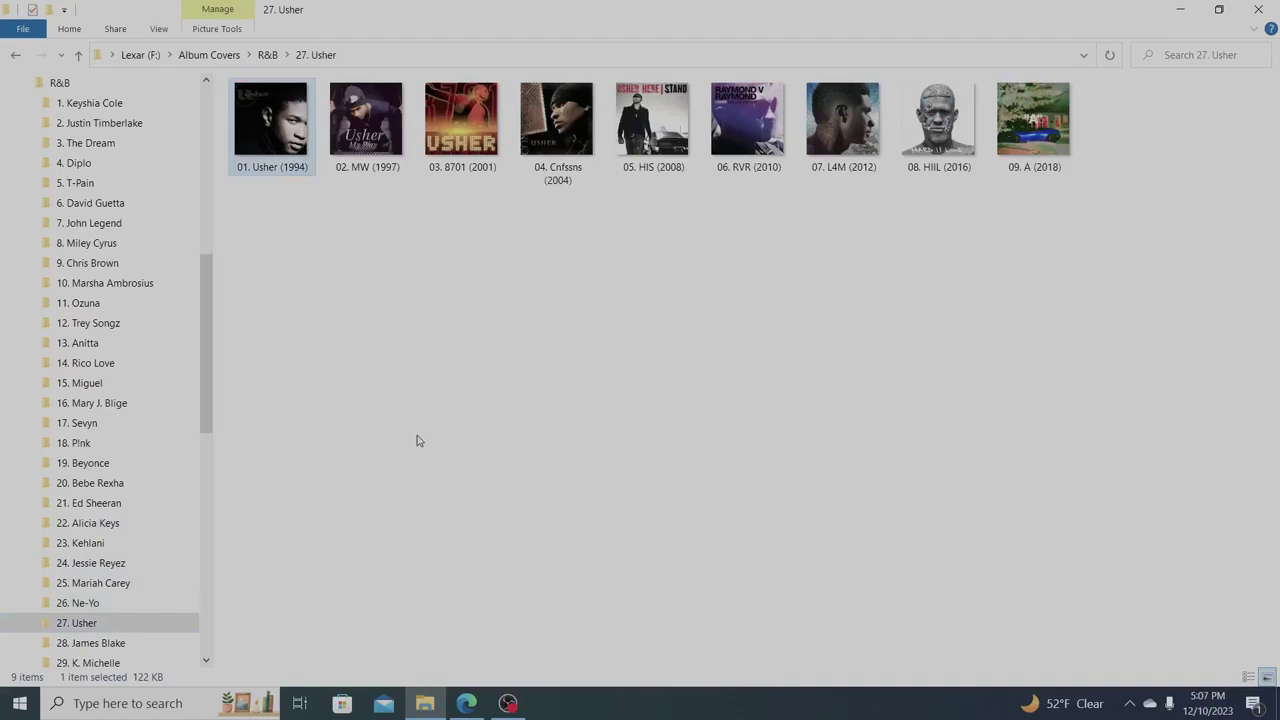
pyautogui.press('Right')
pyautogui.press('Right')
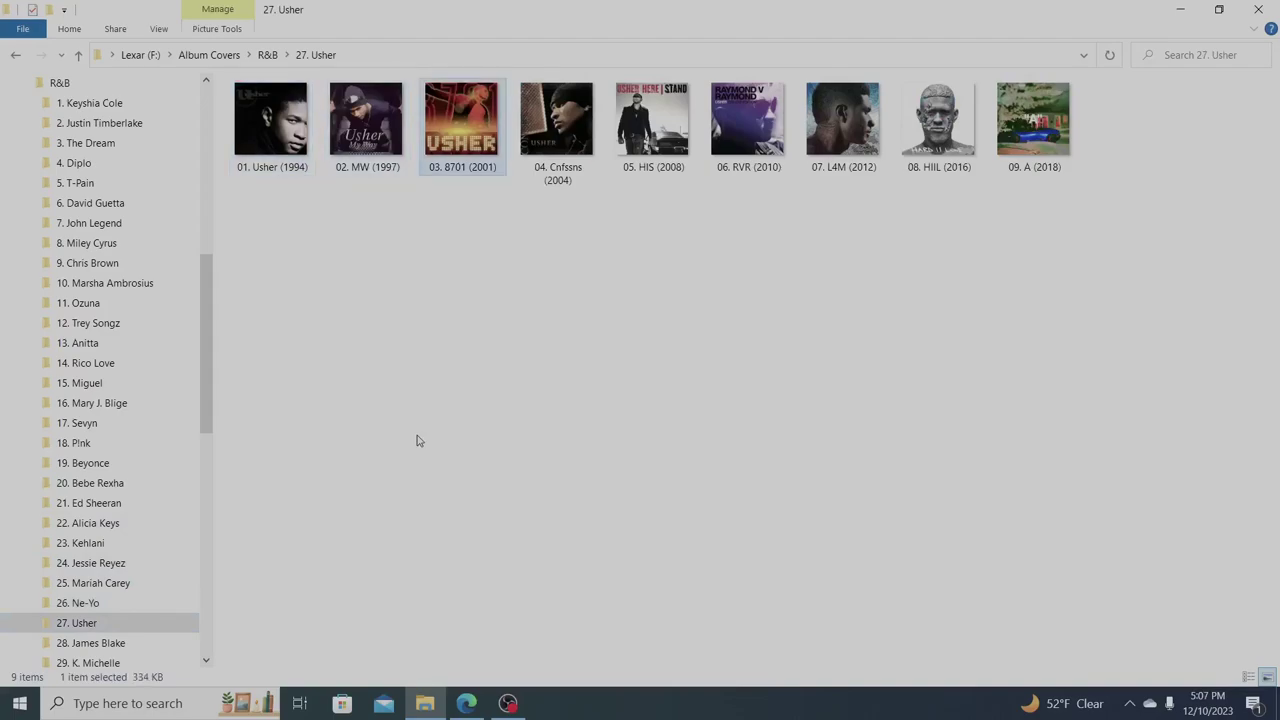
pyautogui.press('Right')
pyautogui.press('Right')
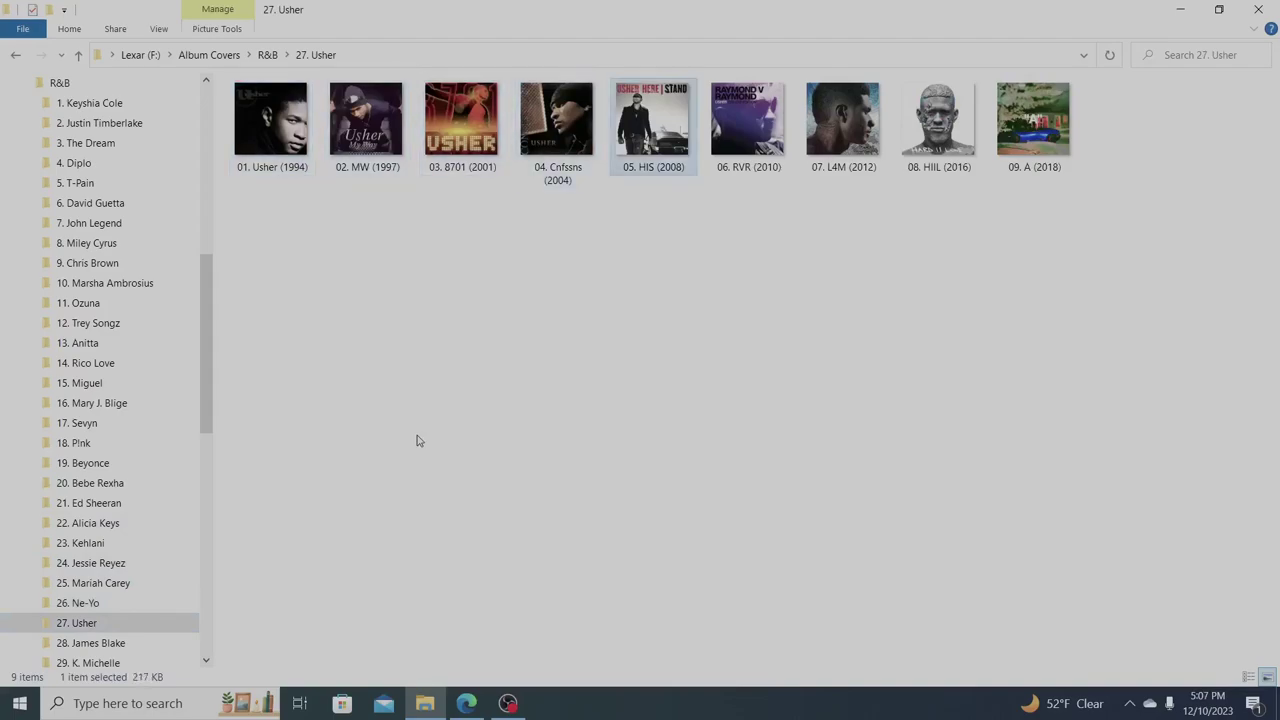
pyautogui.press('Right')
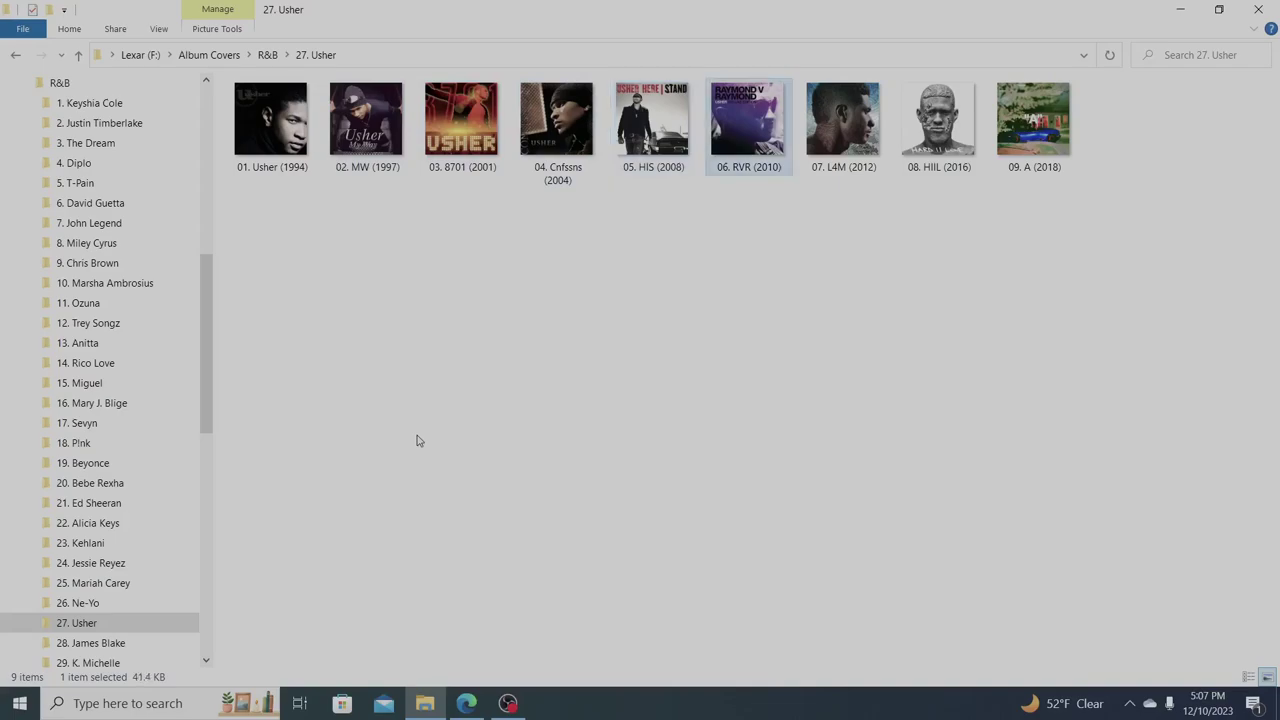
pyautogui.press('Right')
pyautogui.press('Right')
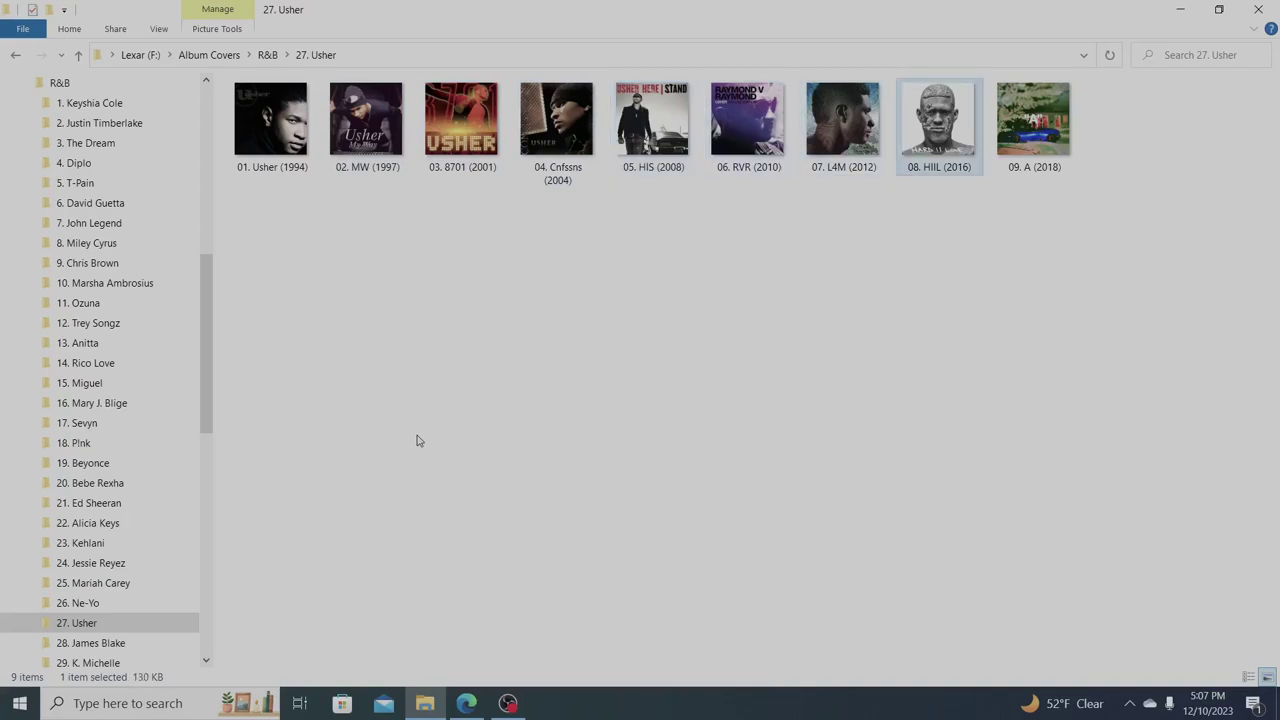
pyautogui.press('Right')
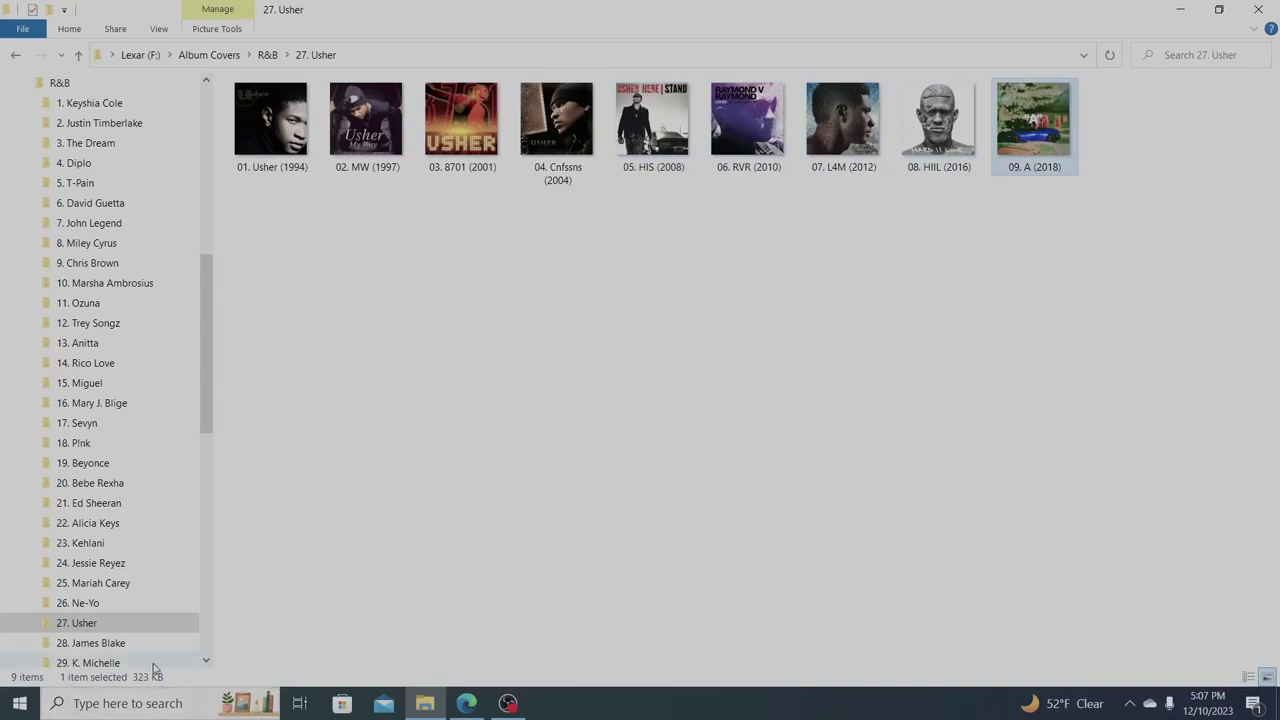
# Open the 28. James Blake folder and go through its covers from 01. JB (2011) to 06. PRIH (2023)
pyautogui.click(95, 643)
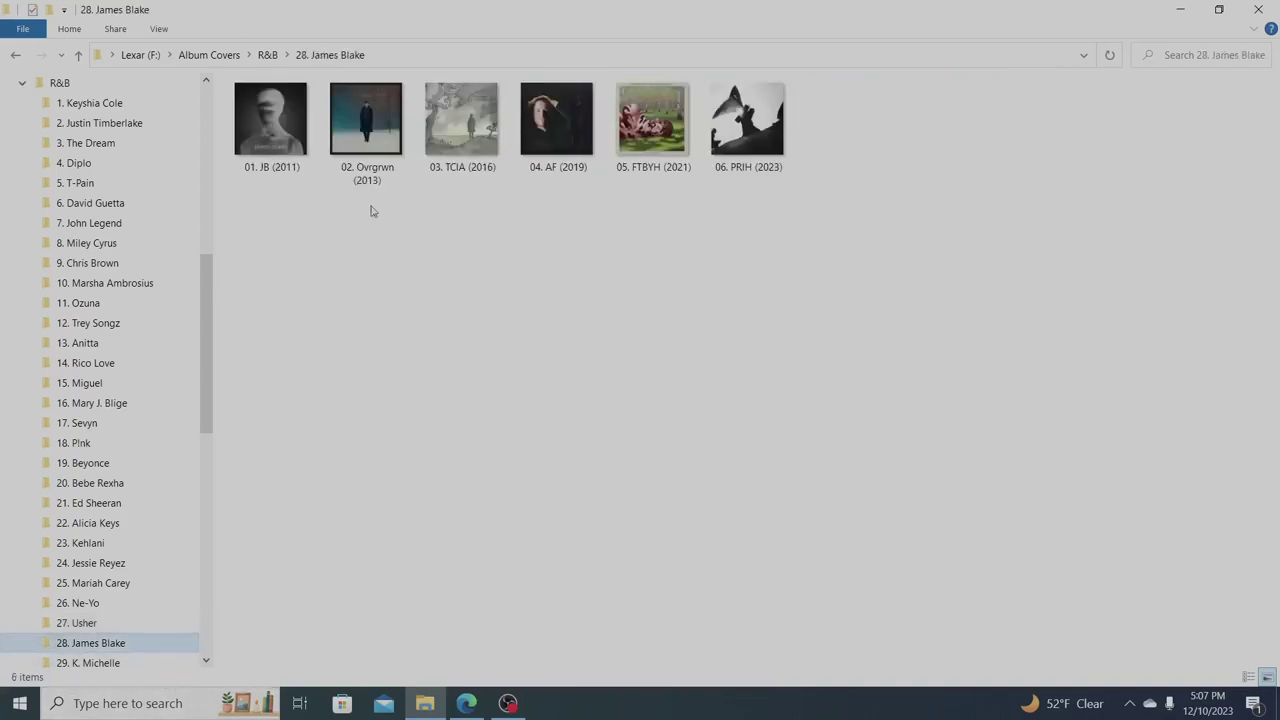
pyautogui.click(298, 160)
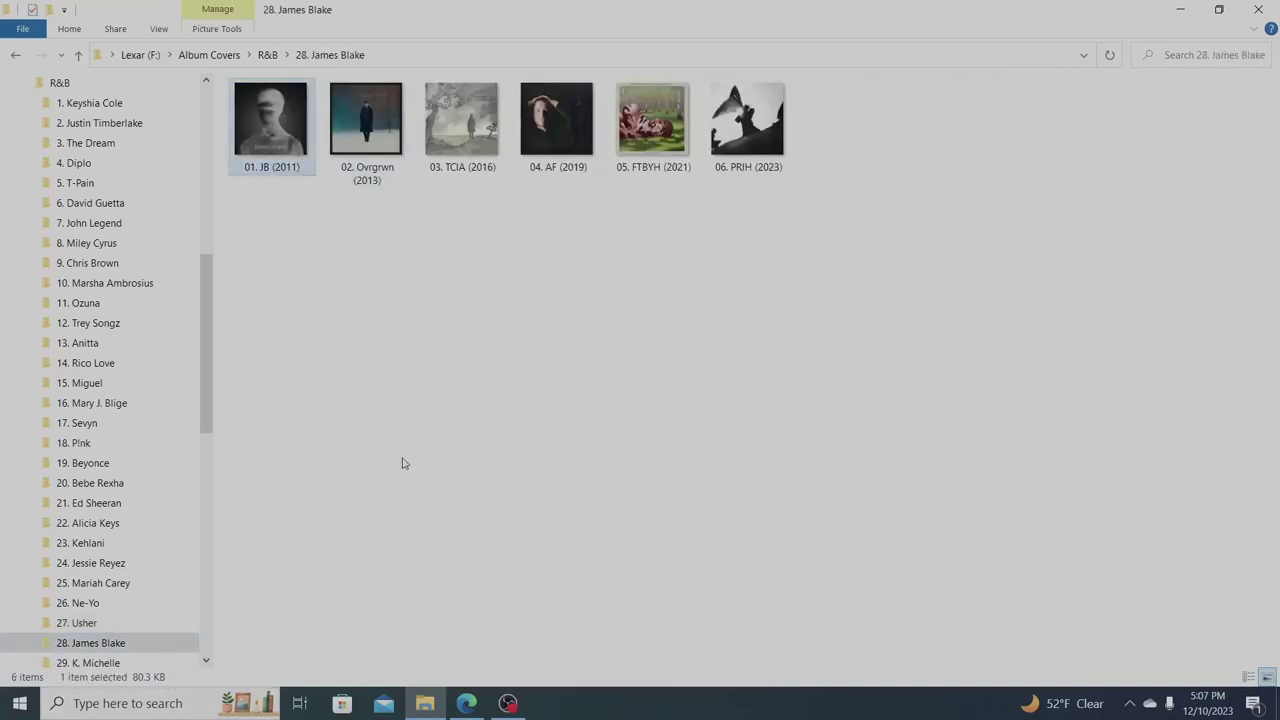
pyautogui.press('Right')
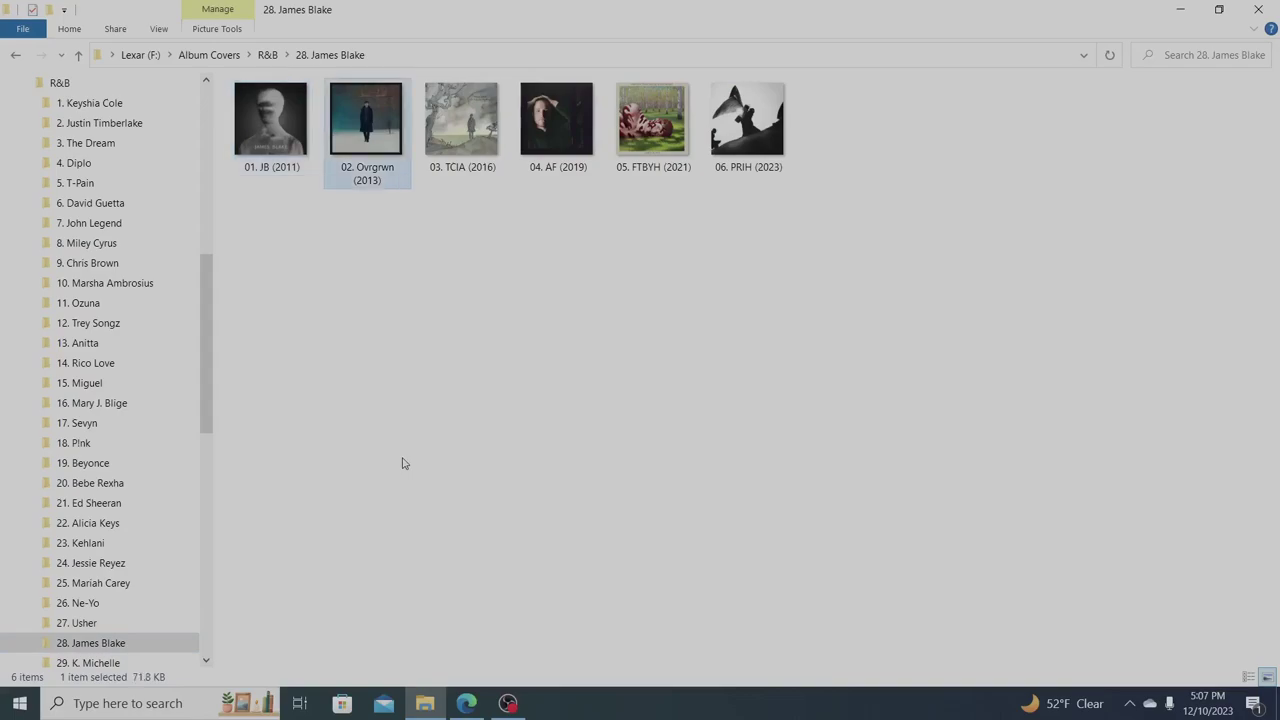
pyautogui.press('Right')
pyautogui.press('Right')
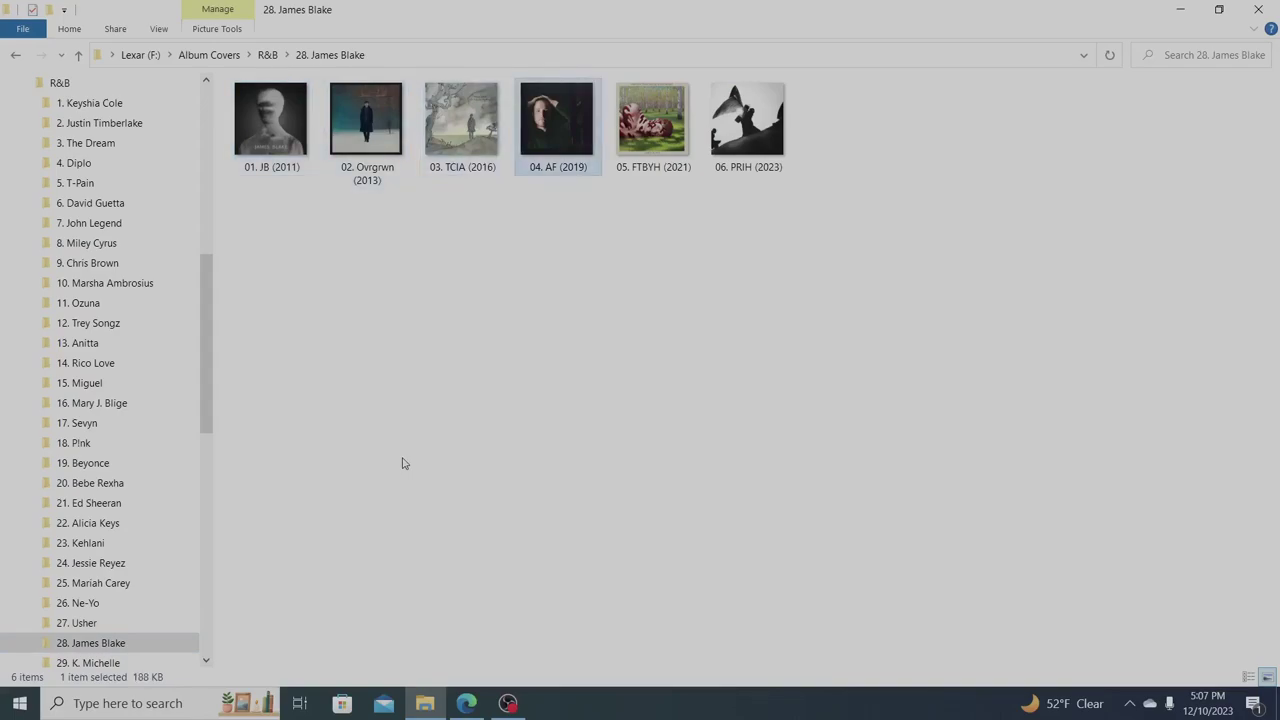
pyautogui.press('Right')
pyautogui.press('Right')
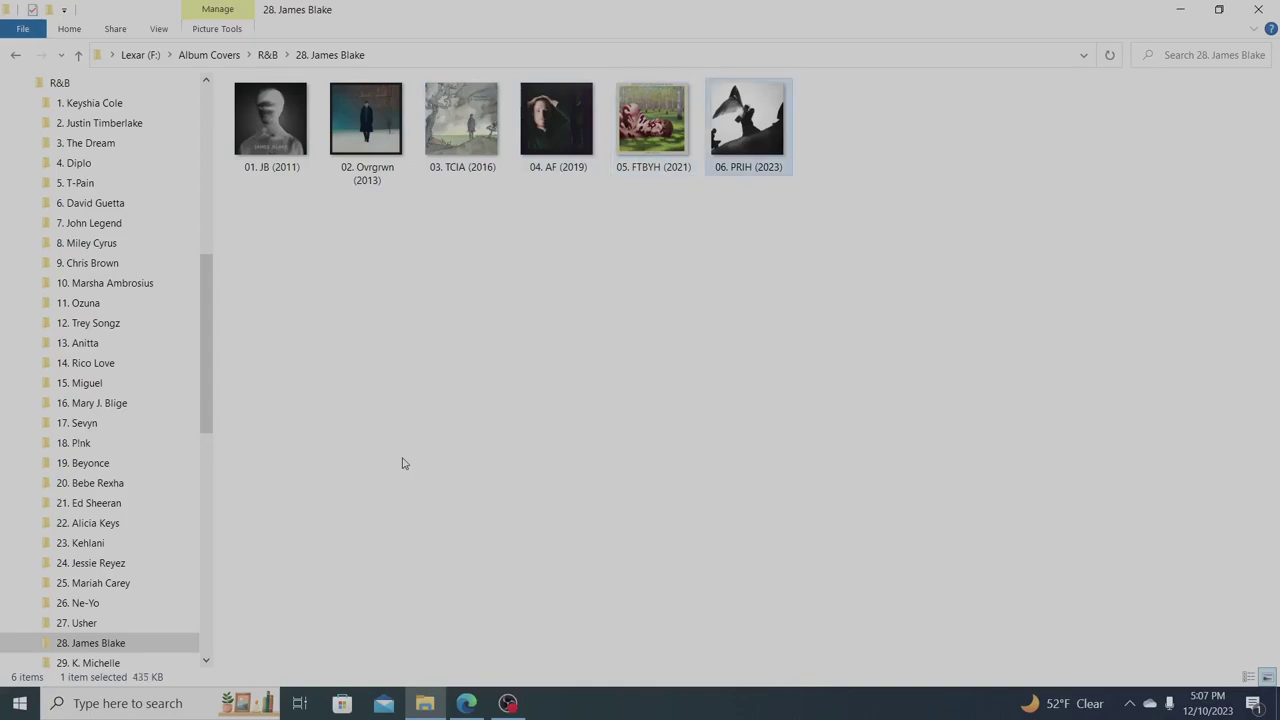
# Open the 29. K. Michelle folder and go through its covers from 01. RS (2013) to 05. AMAH (2020)
pyautogui.click(97, 662)
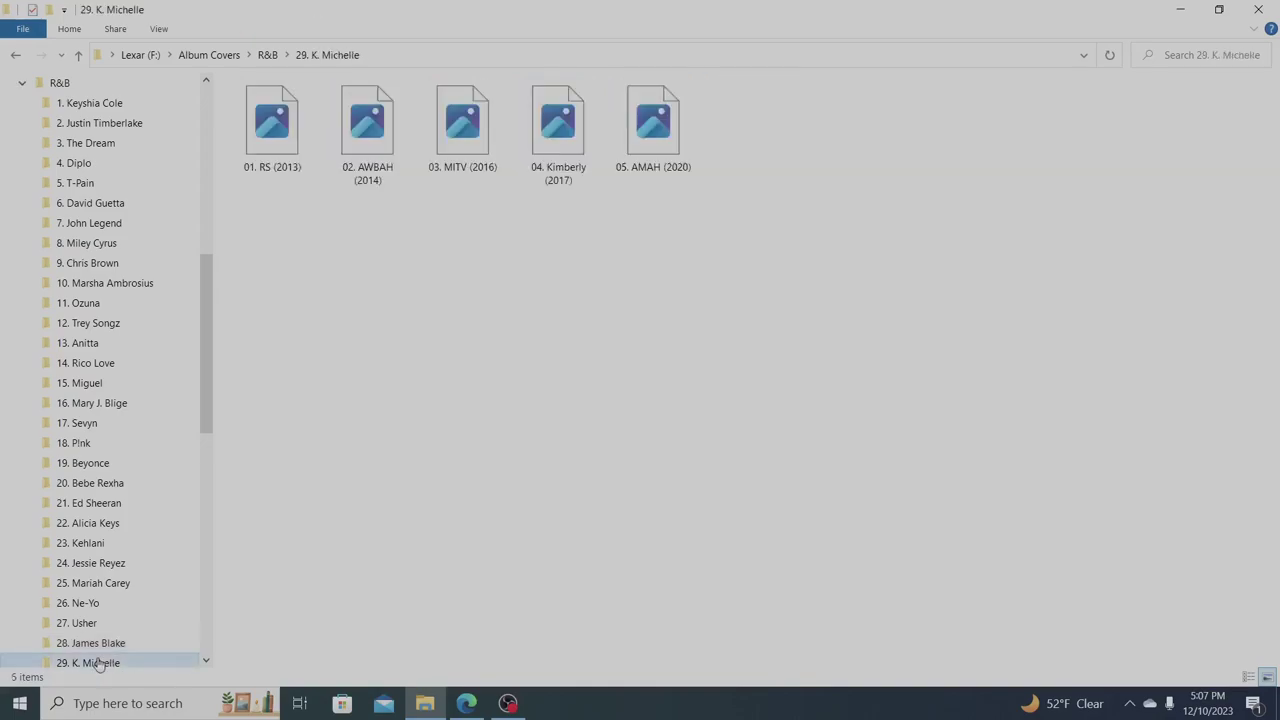
pyautogui.click(285, 128)
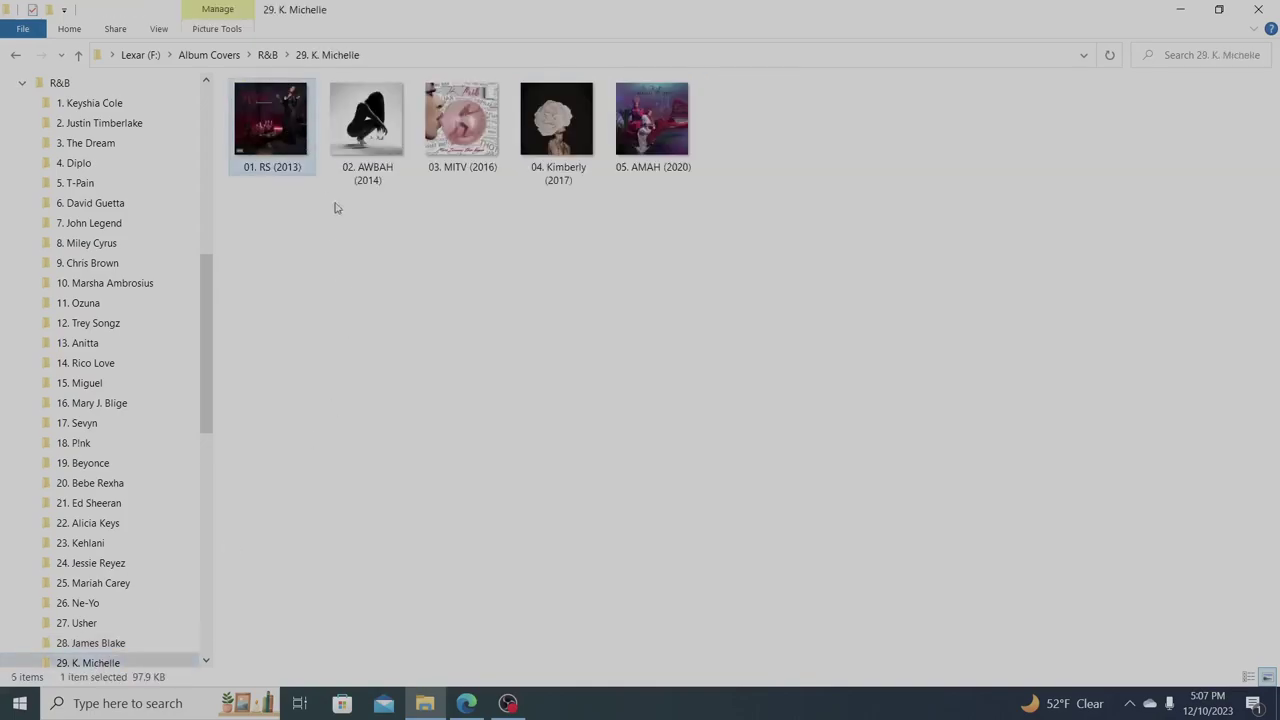
pyautogui.press('Right')
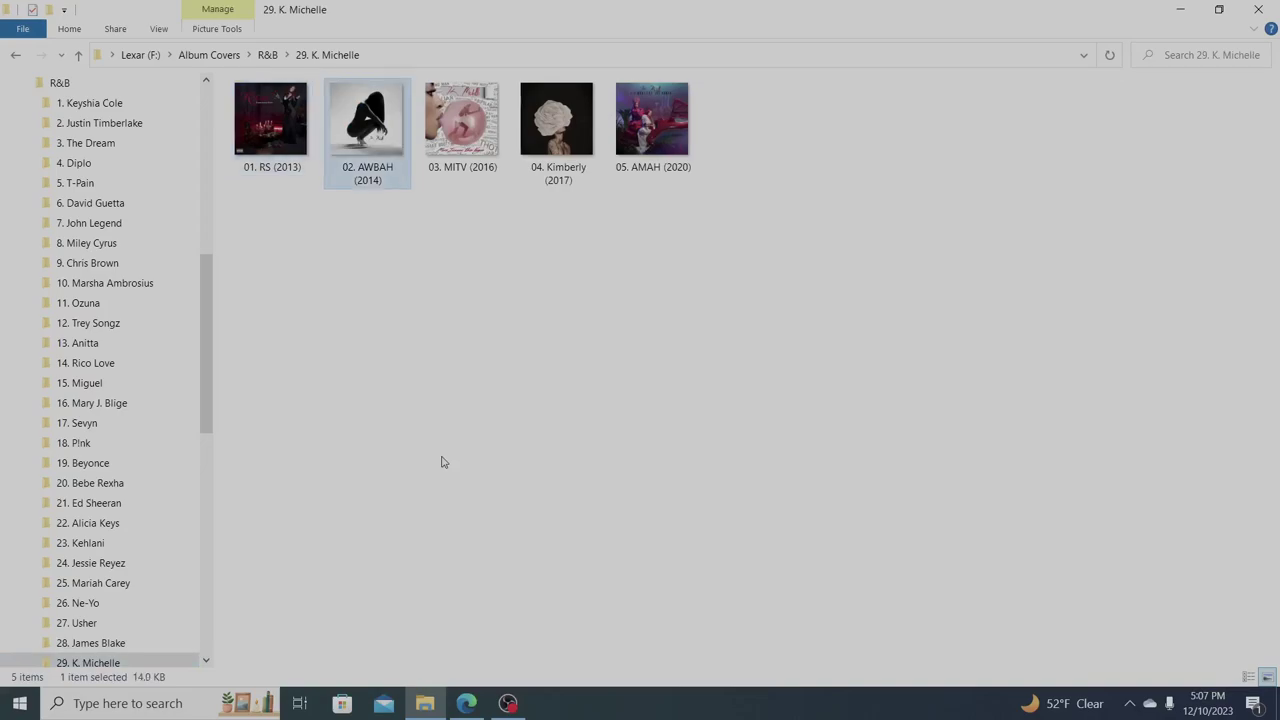
pyautogui.press('Right')
pyautogui.press('Right')
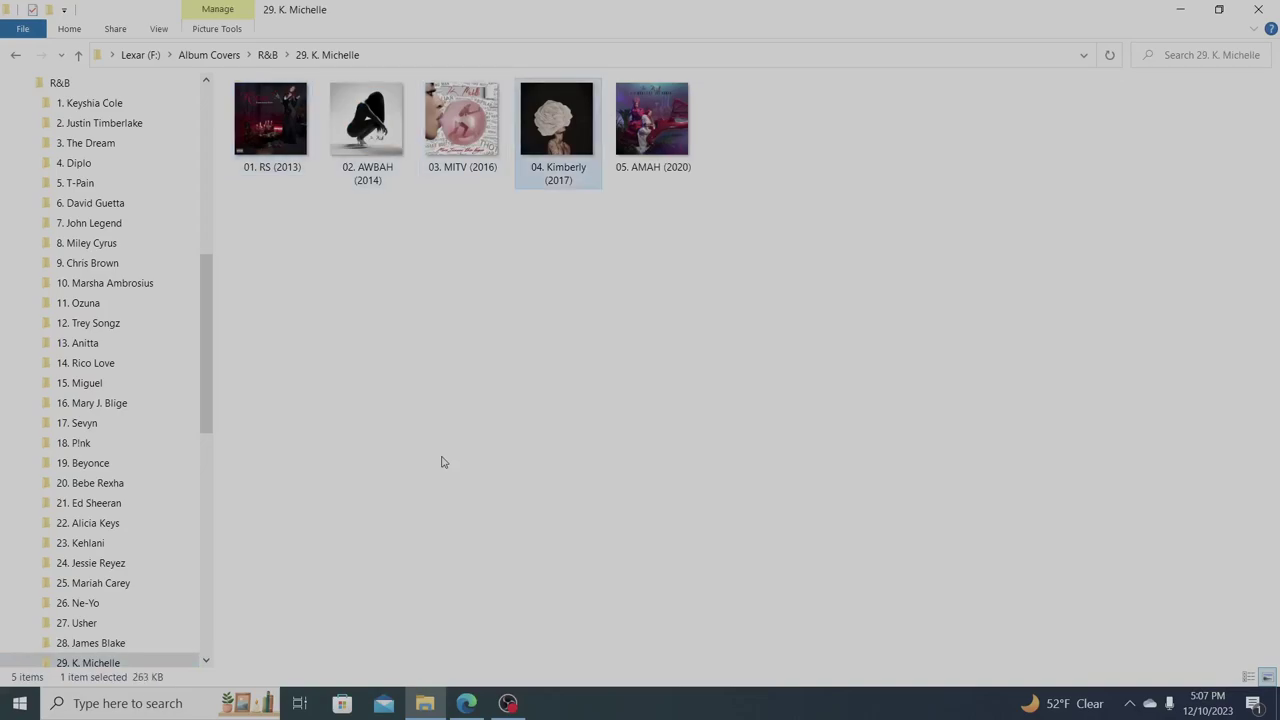
pyautogui.press('Right')
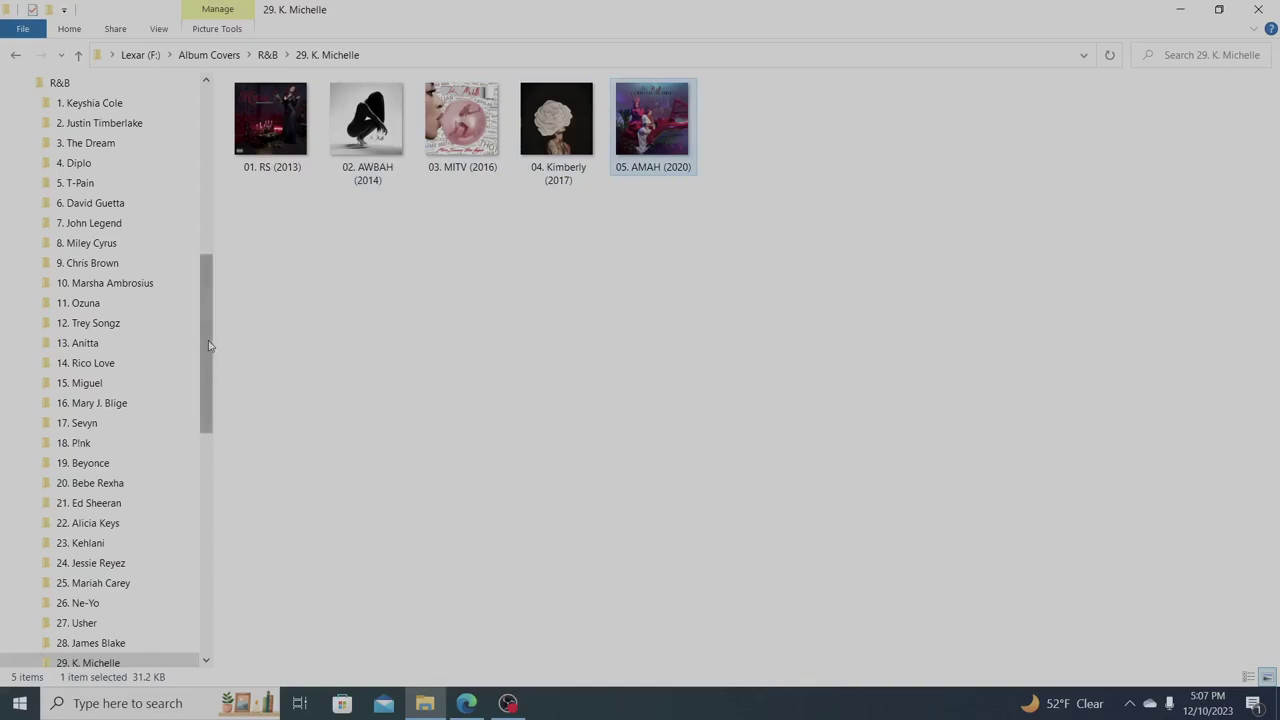
# Open the 30. Eric Bellinger folder and go through its covers from 01. EC (2018) to 03. NL (2021)
pyautogui.moveTo(210, 352); pyautogui.dragTo(203, 526)
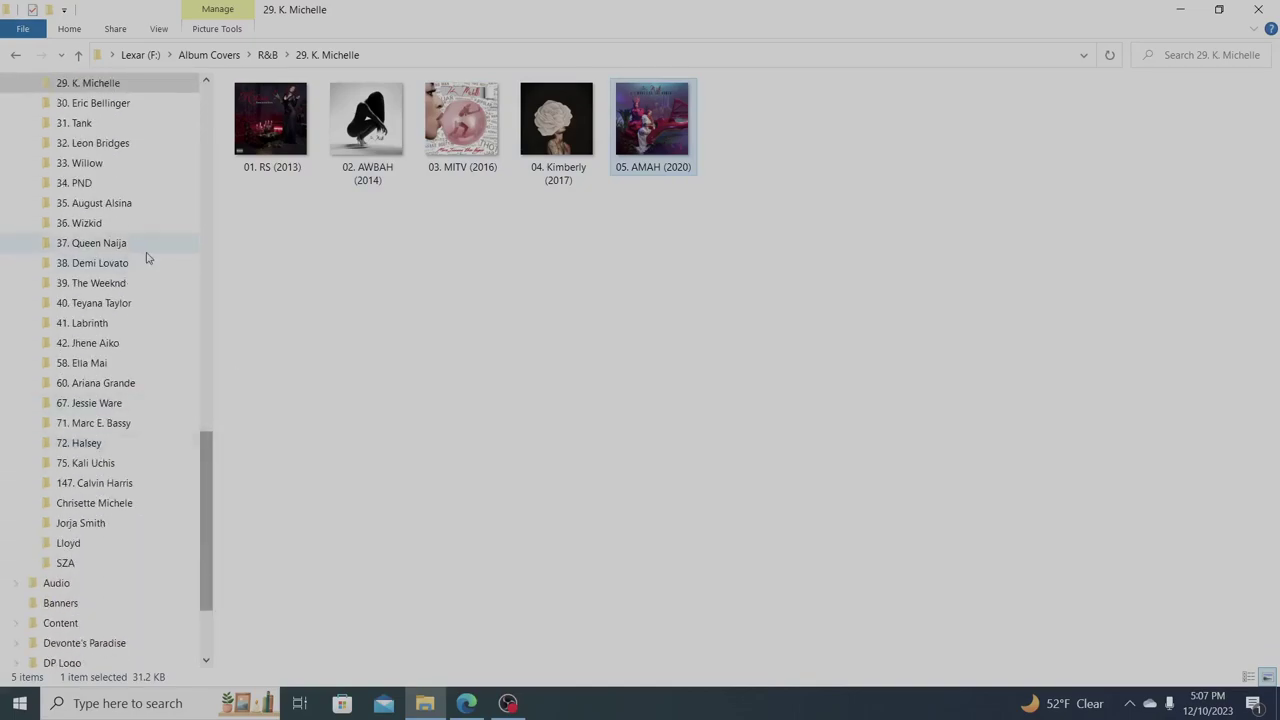
pyautogui.click(115, 106)
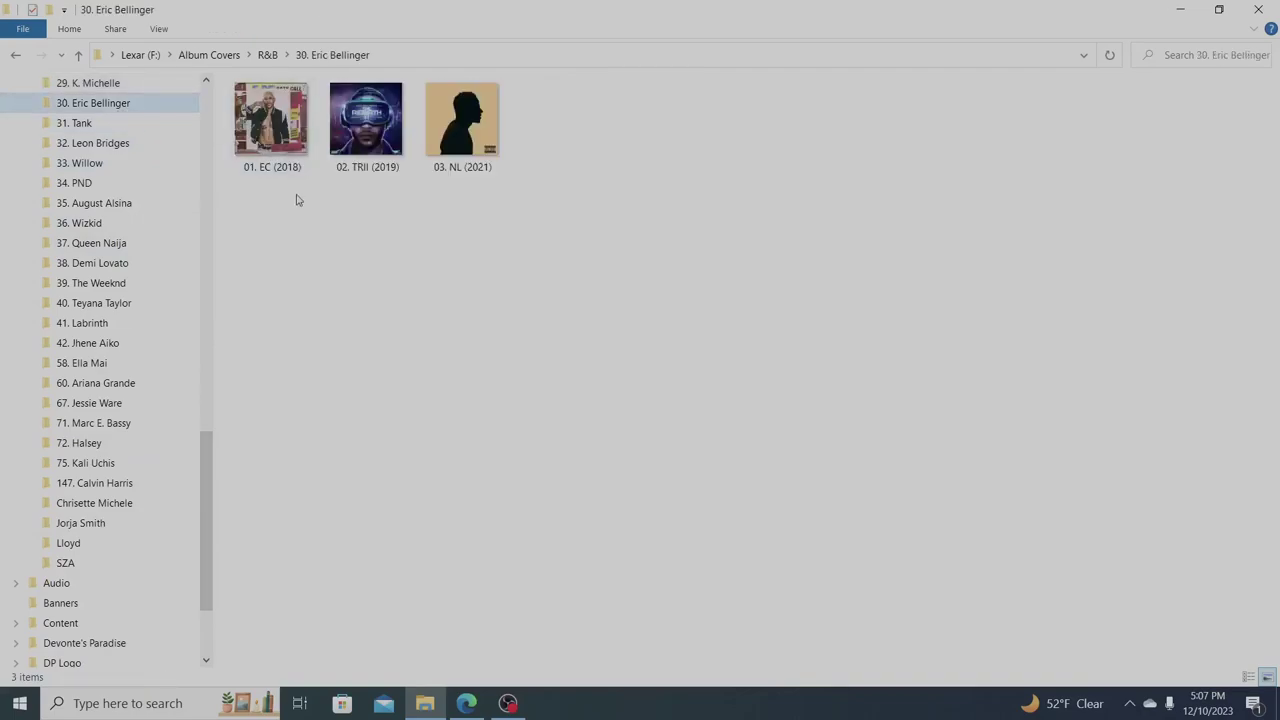
pyautogui.click(277, 147)
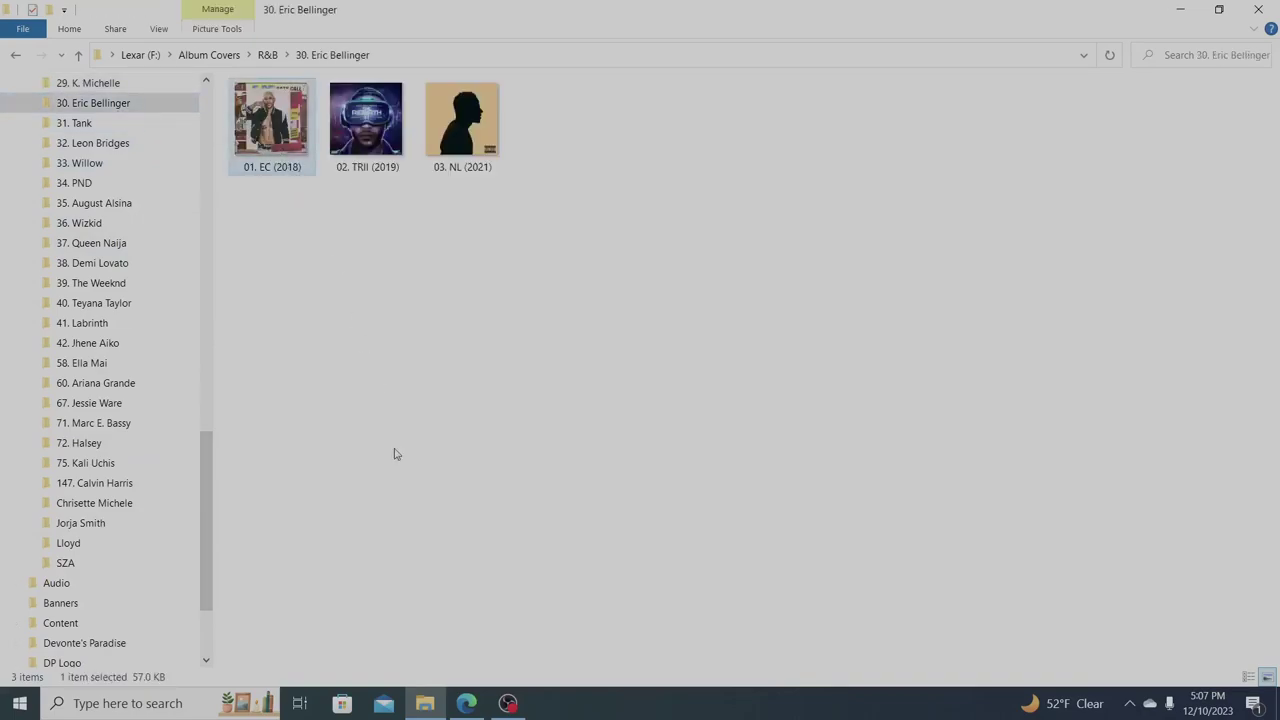
pyautogui.press('Right')
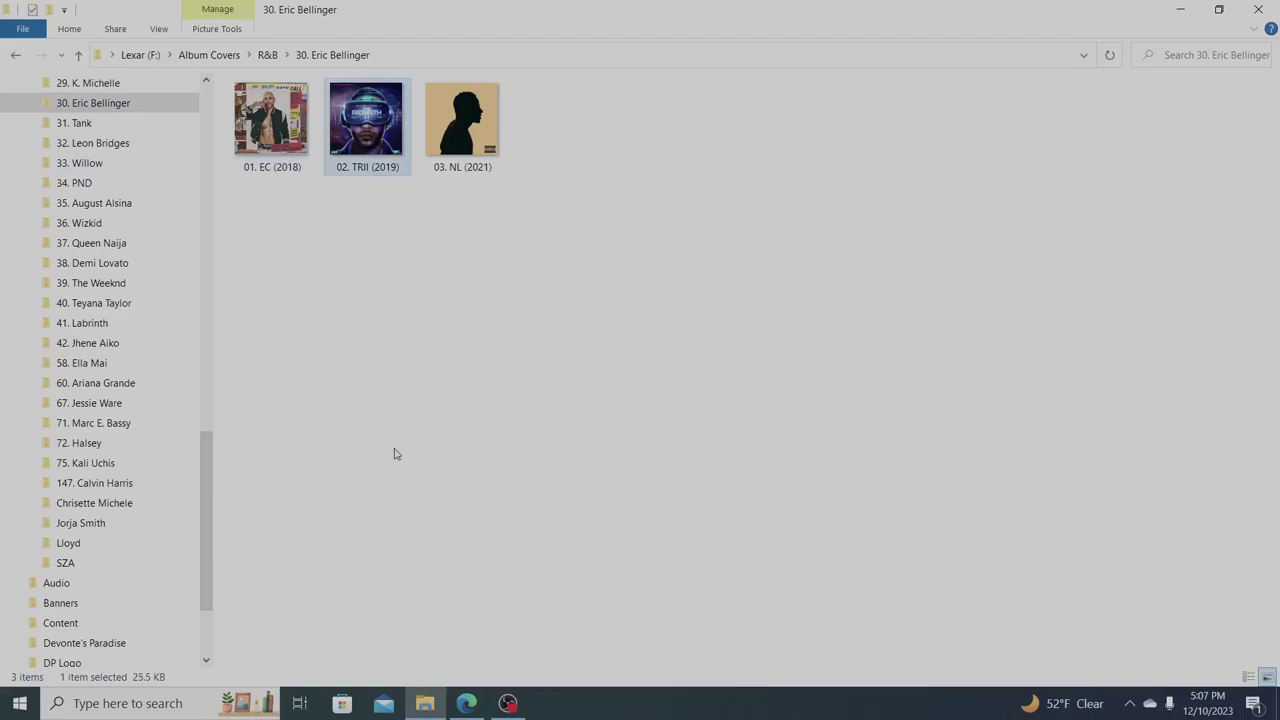
pyautogui.press('Right')
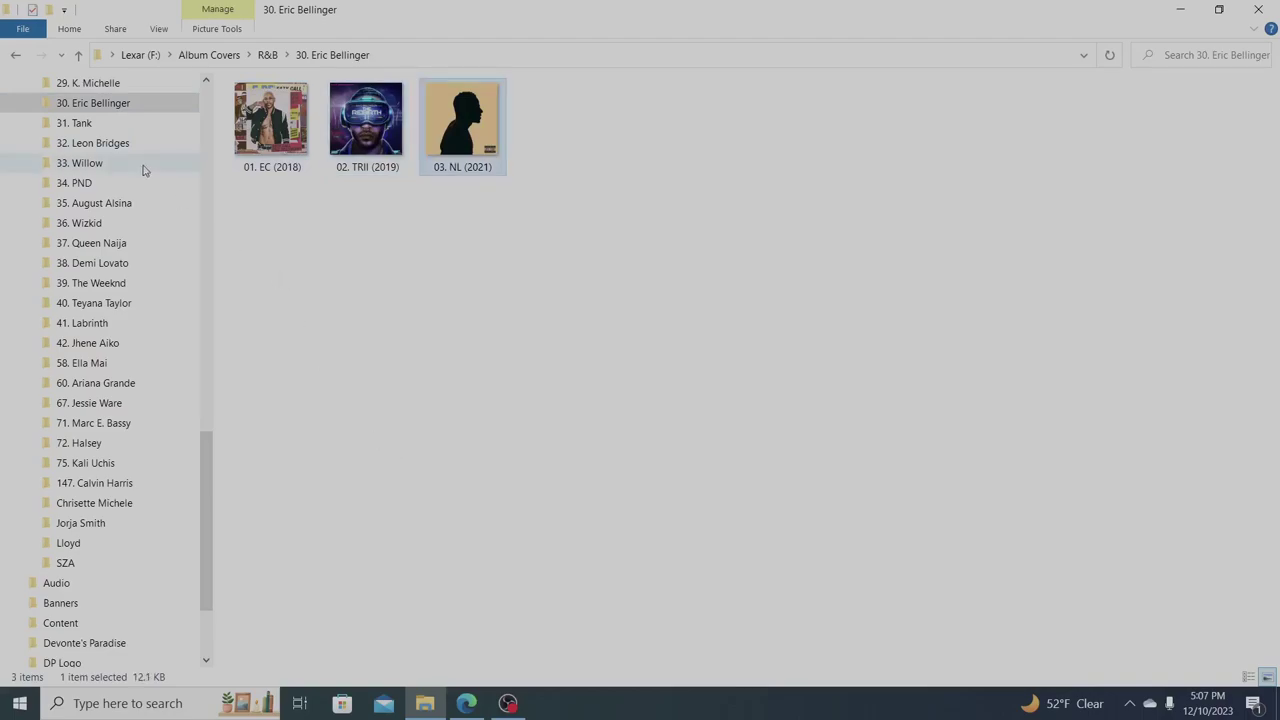
# Open the 31. Tank folder and go through its covers from 01. SL&P (2007) to 07. R&BM (2022)
pyautogui.click(77, 126)
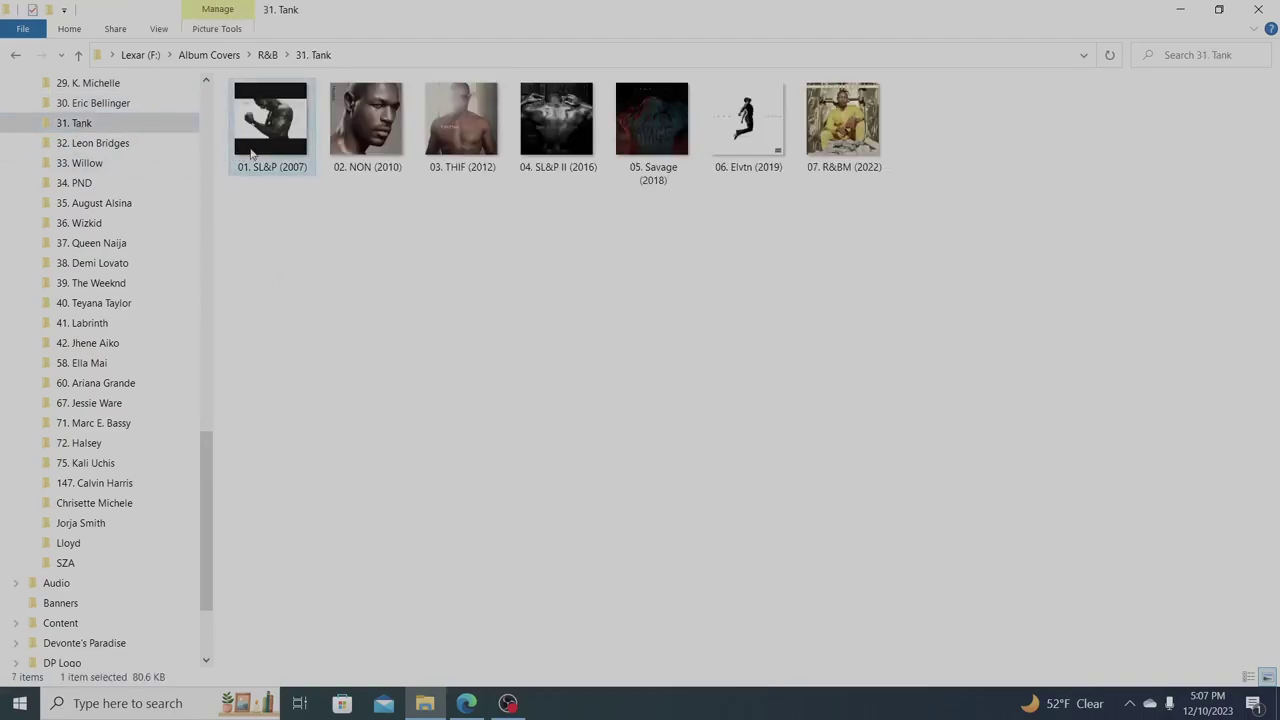
pyautogui.press('Right')
pyautogui.press('Right')
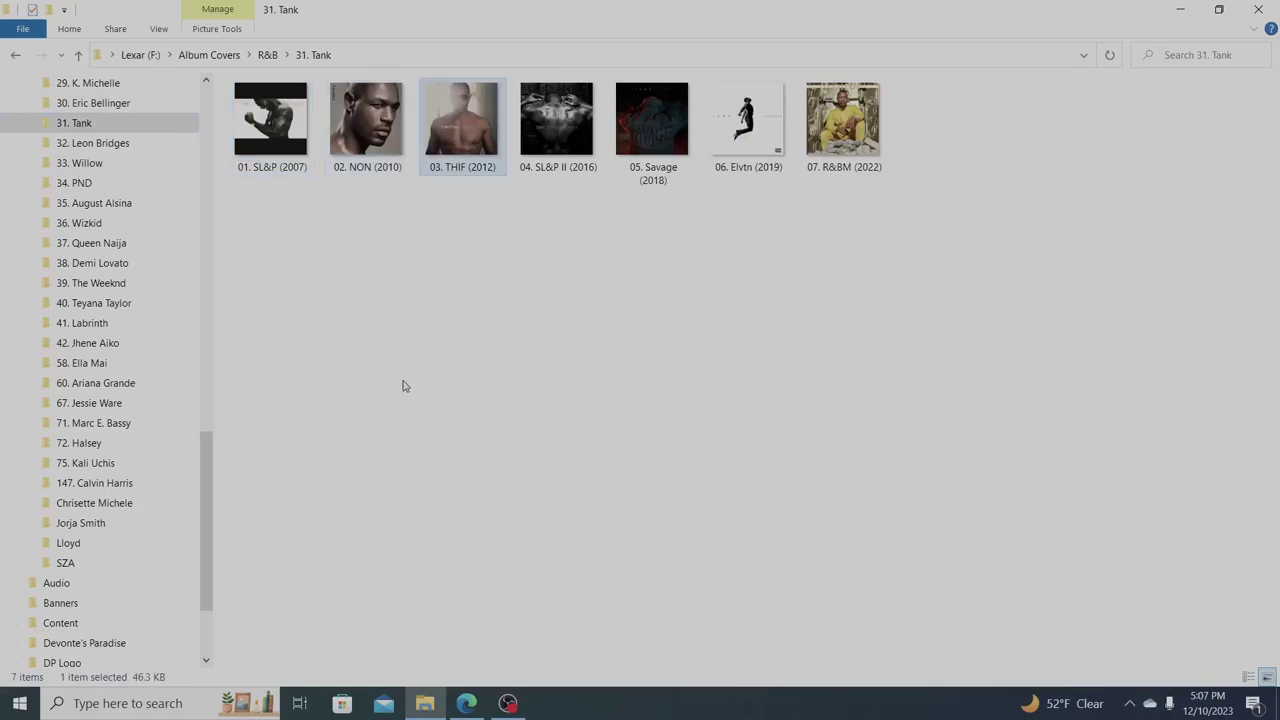
pyautogui.press('Right')
pyautogui.press('Right')
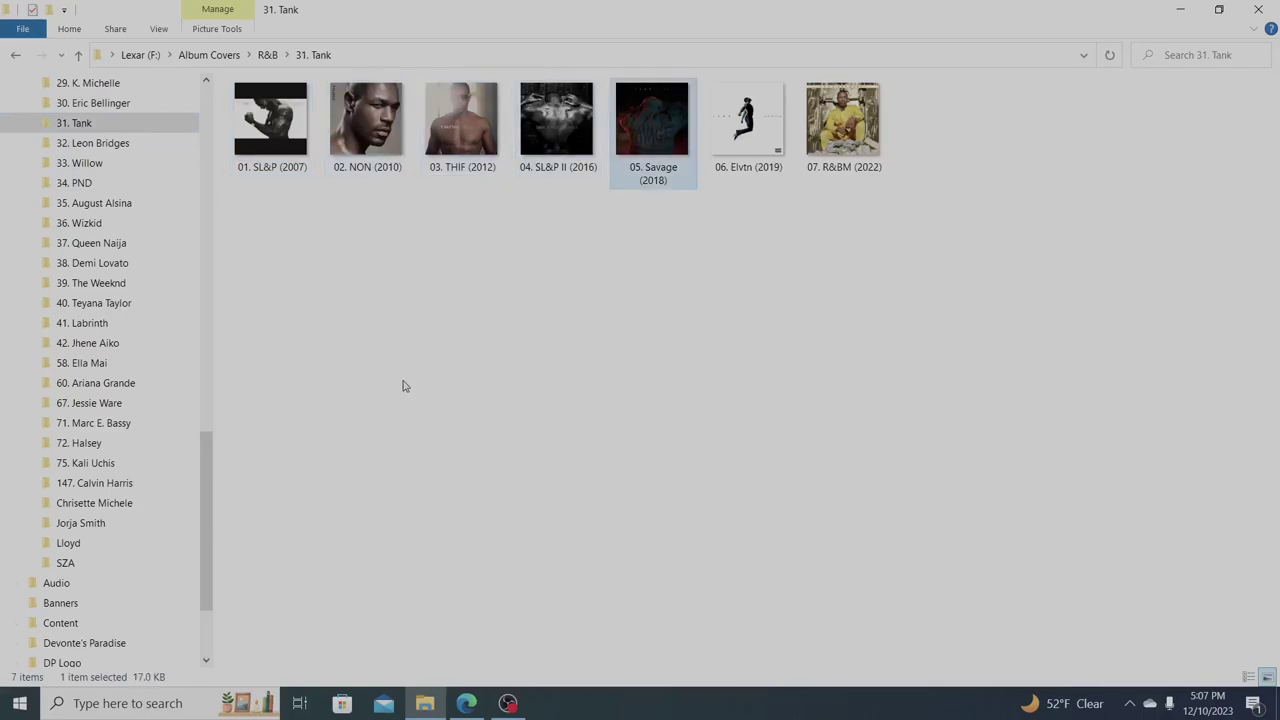
pyautogui.press('Right')
pyautogui.press('Right')
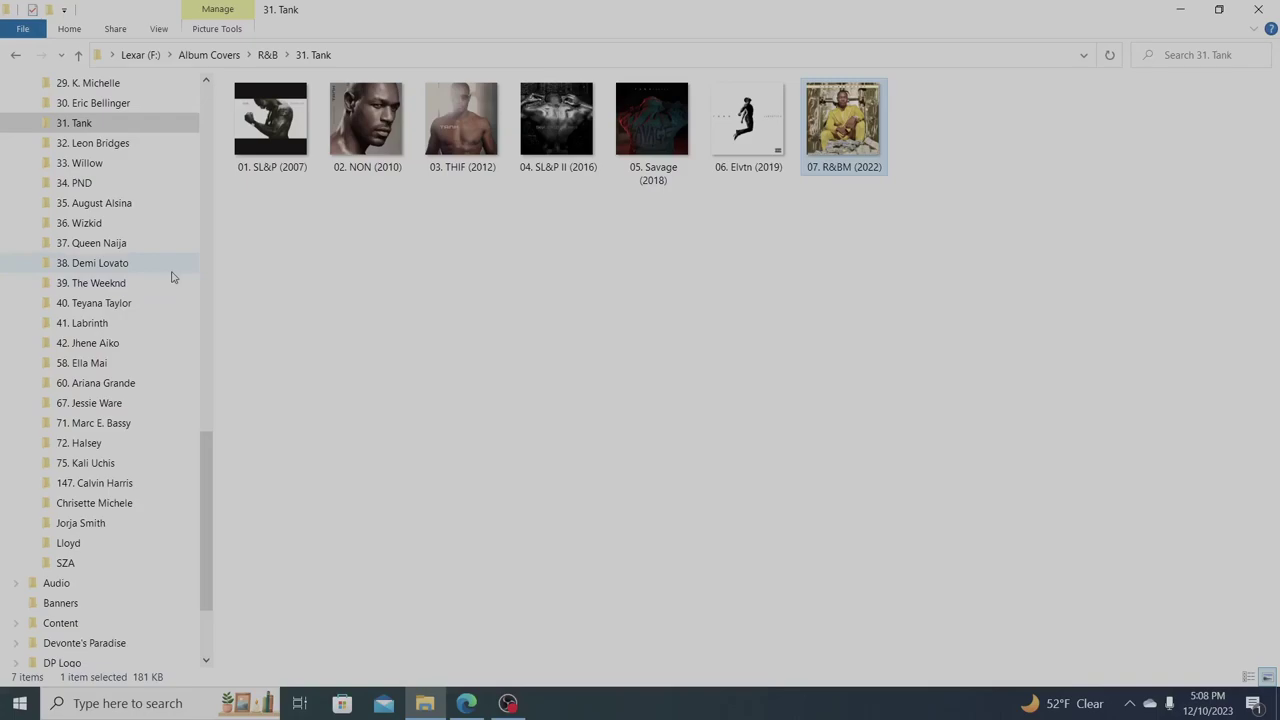
# Open the 32. Leon Bridges folder and go through its covers from 01. CH (2015) to 03. GDS (2021)
pyautogui.click(130, 150)
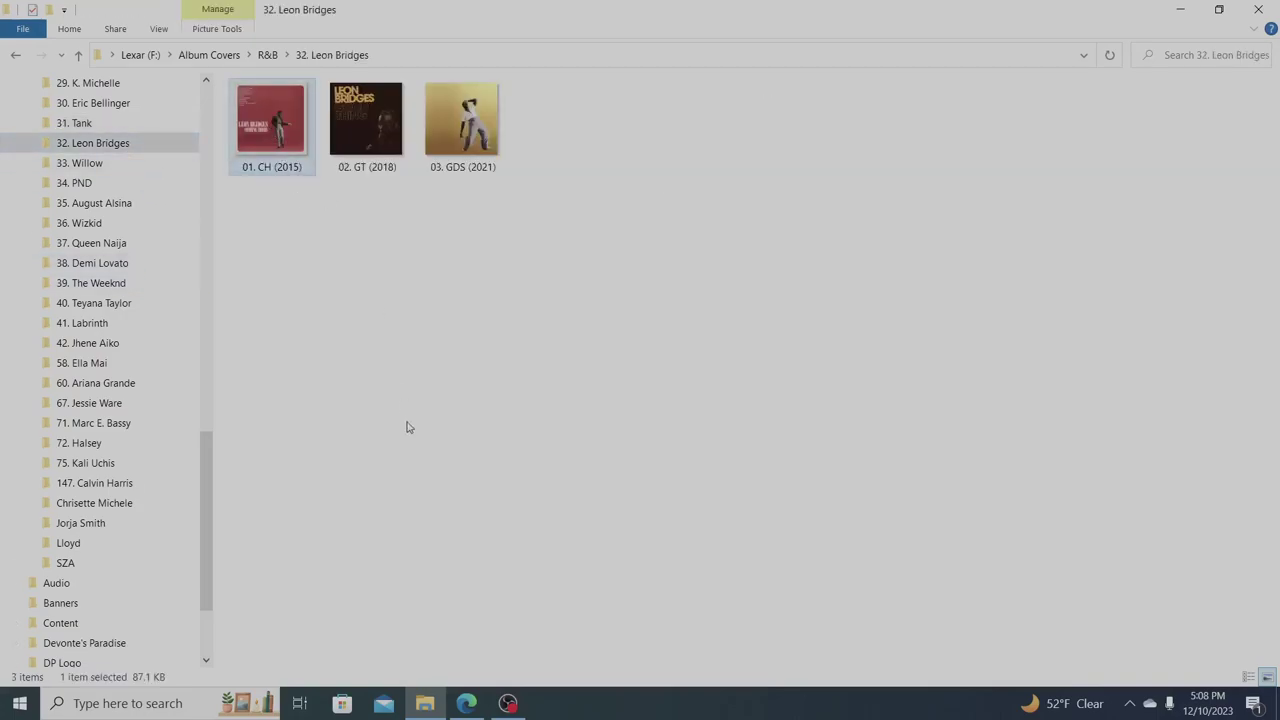
pyautogui.press('Right')
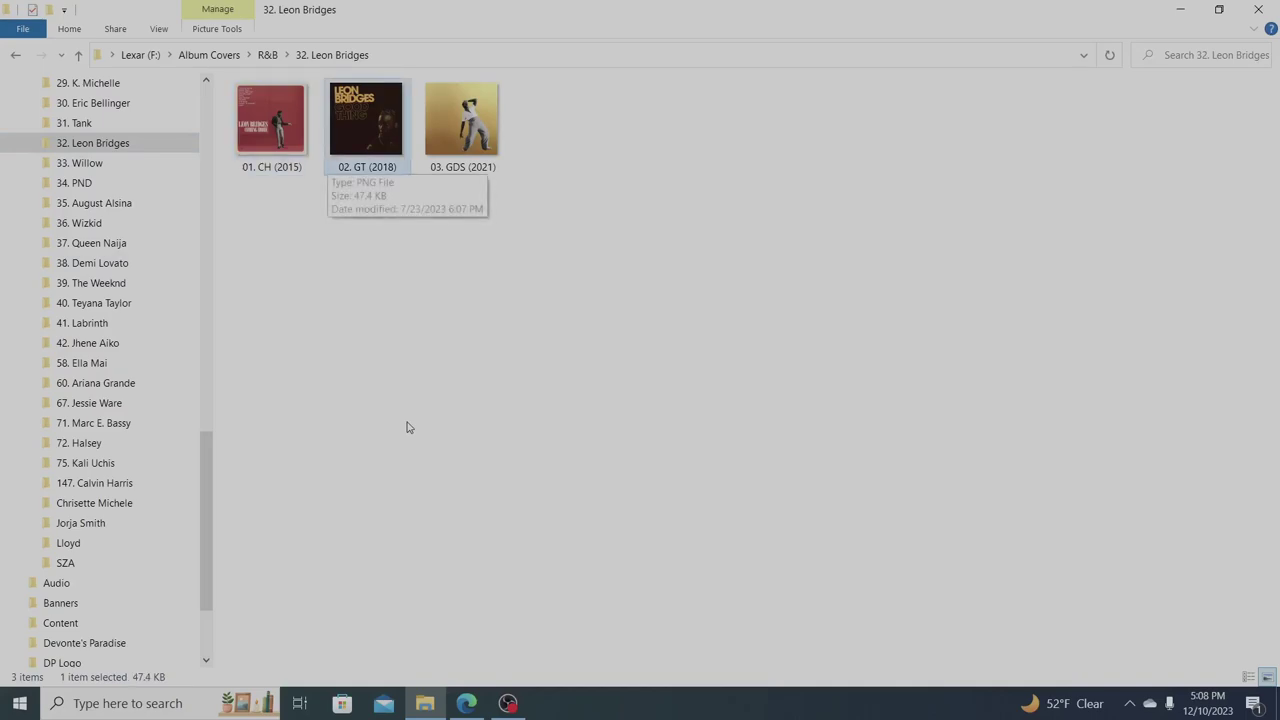
pyautogui.press('Right')
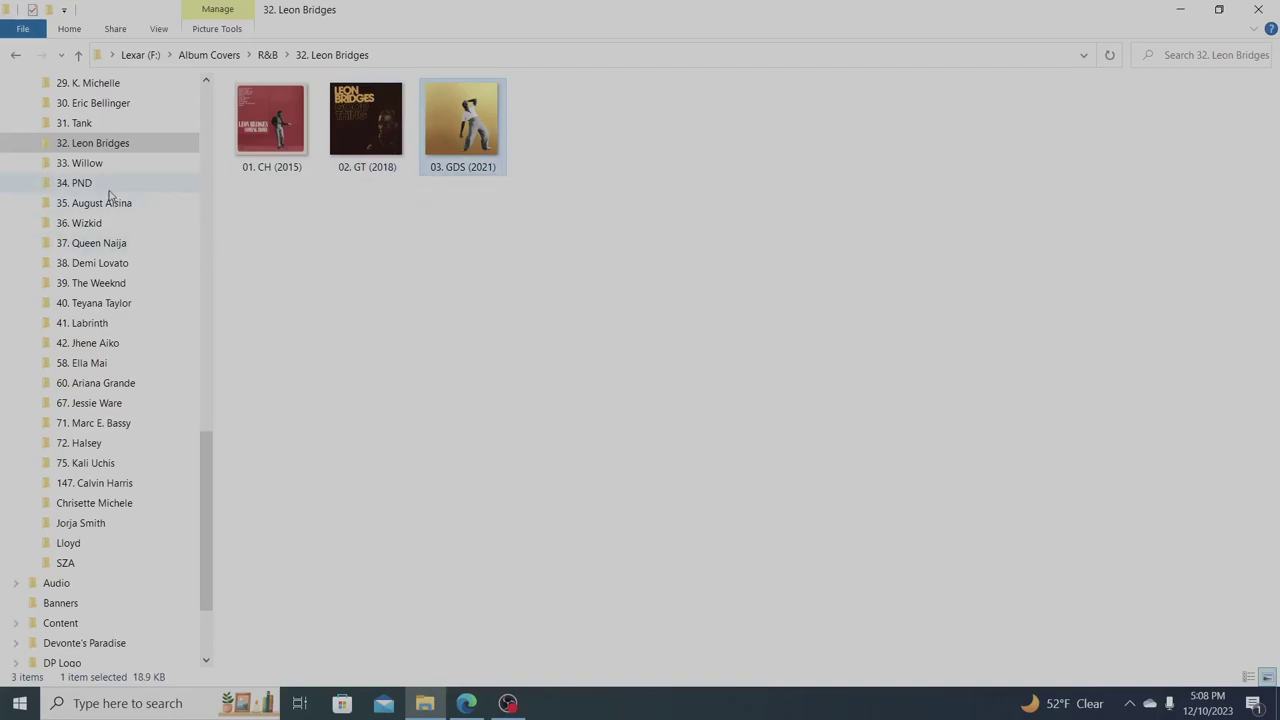
# Open the 33. Willow folder and go through its covers from 01. Ardpthcs (2015) to 05. _CM_ (2022)
pyautogui.click(90, 166)
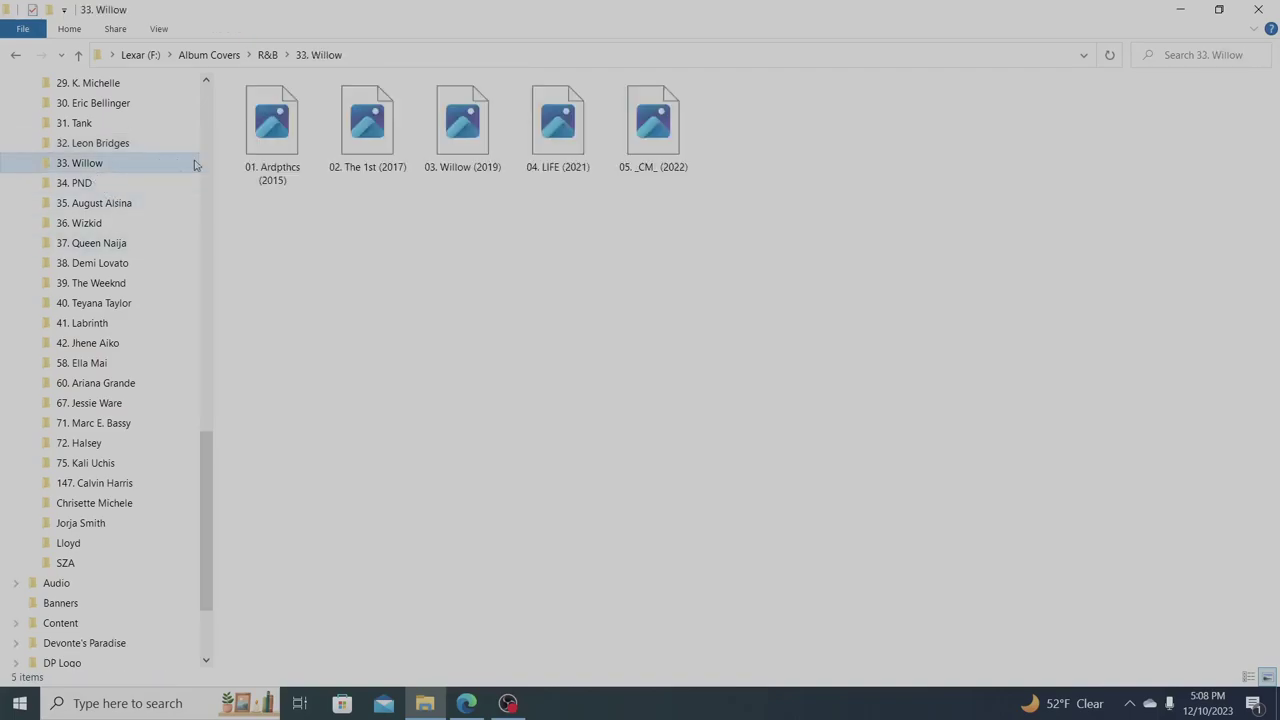
pyautogui.click(281, 157)
pyautogui.press('Right')
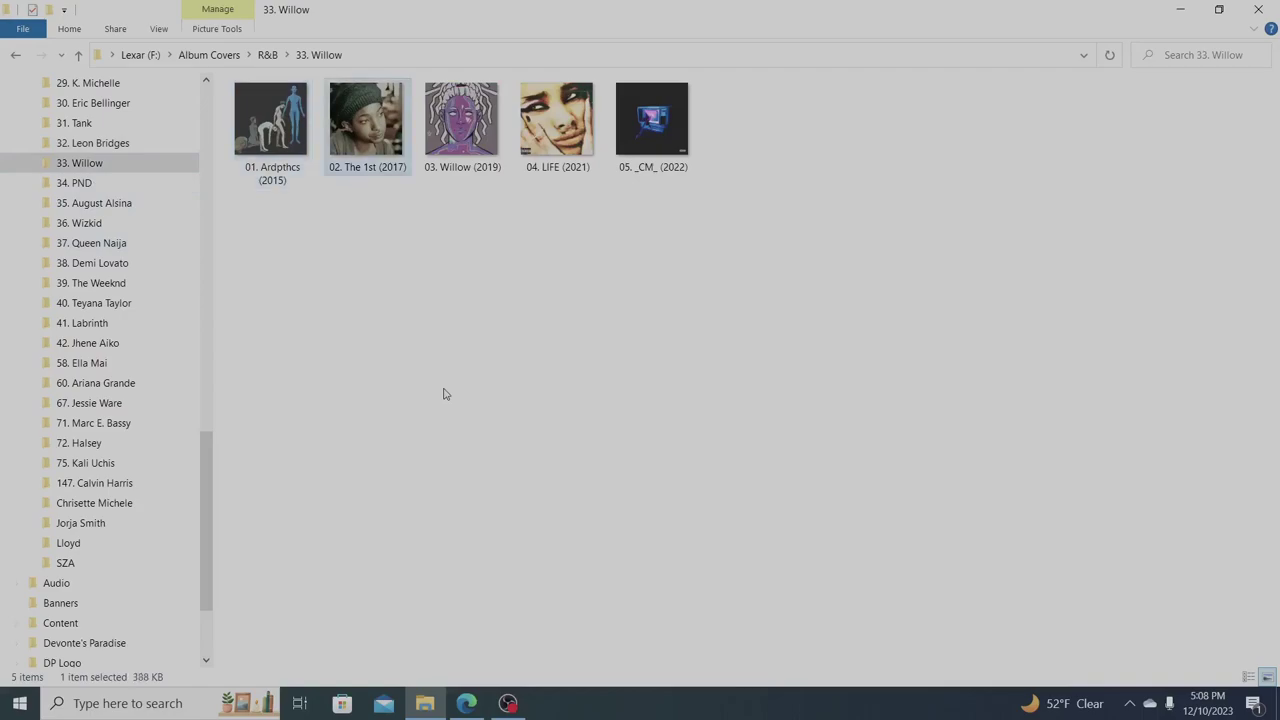
pyautogui.press('Right')
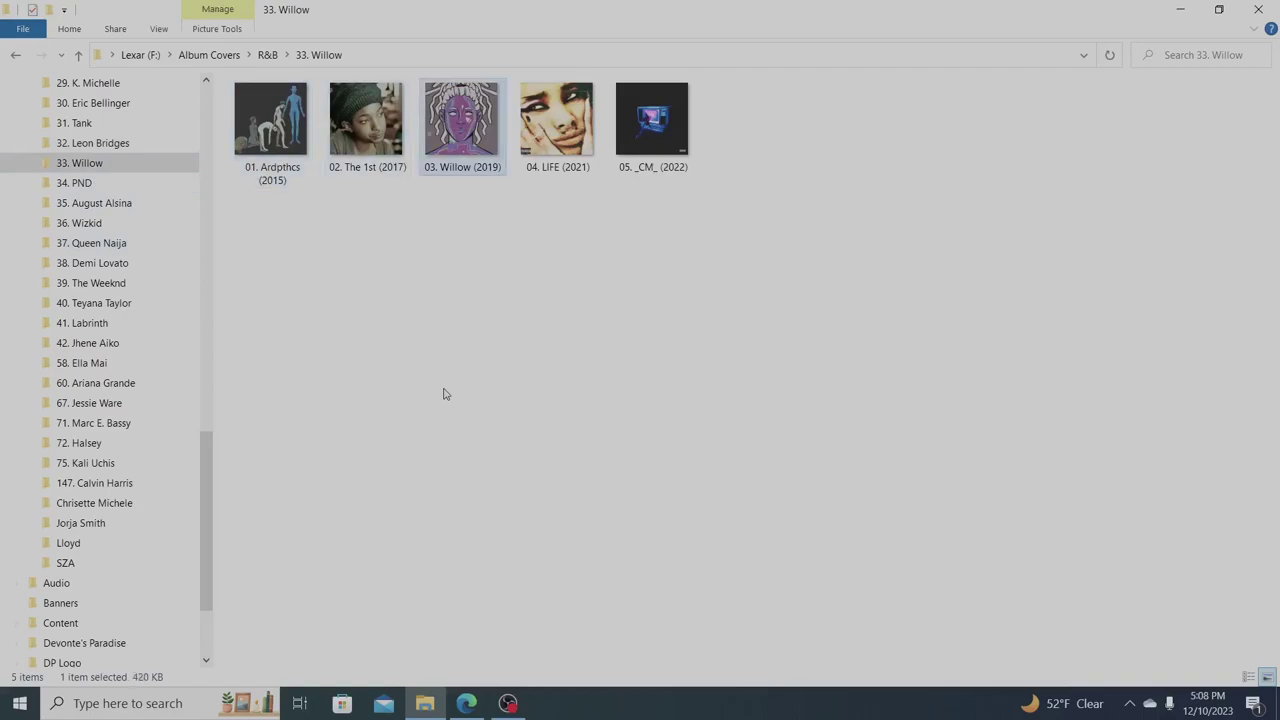
pyautogui.press('Right')
pyautogui.press('Right')
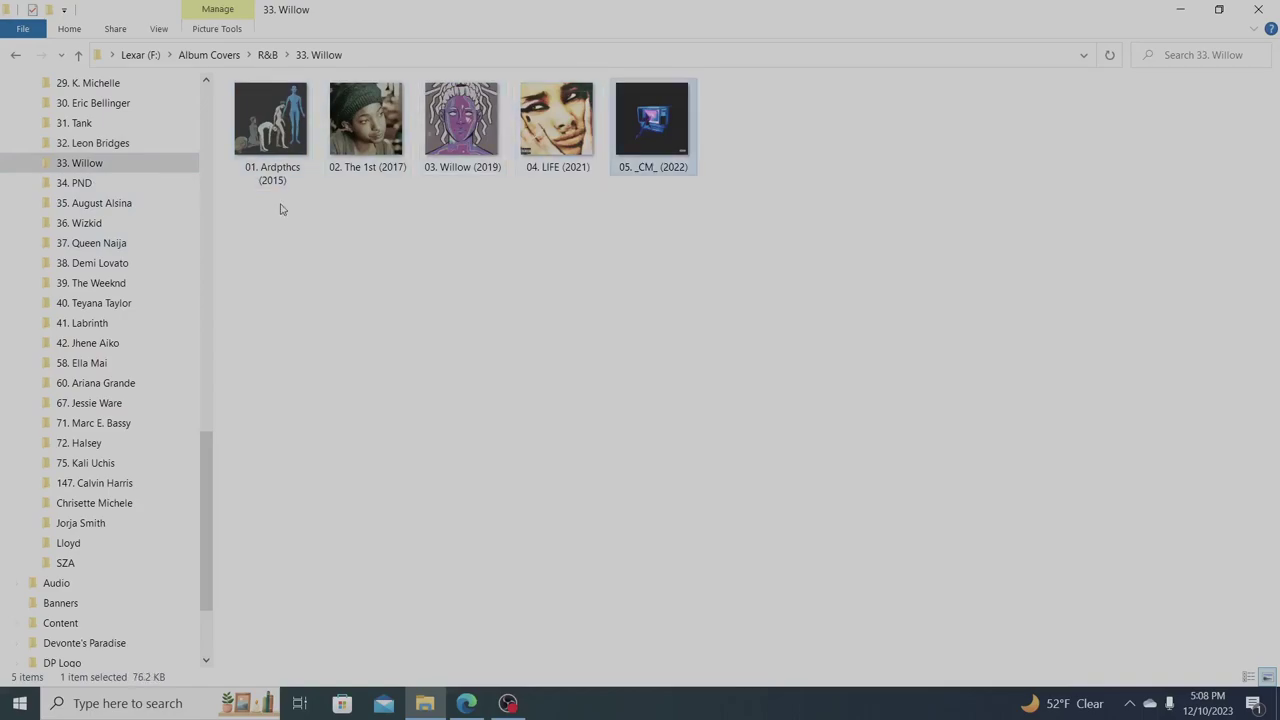
# Open the 34. PND folder and go through its covers from 01. P3 (2016) to 02. PM (2020)
pyautogui.click(80, 183)
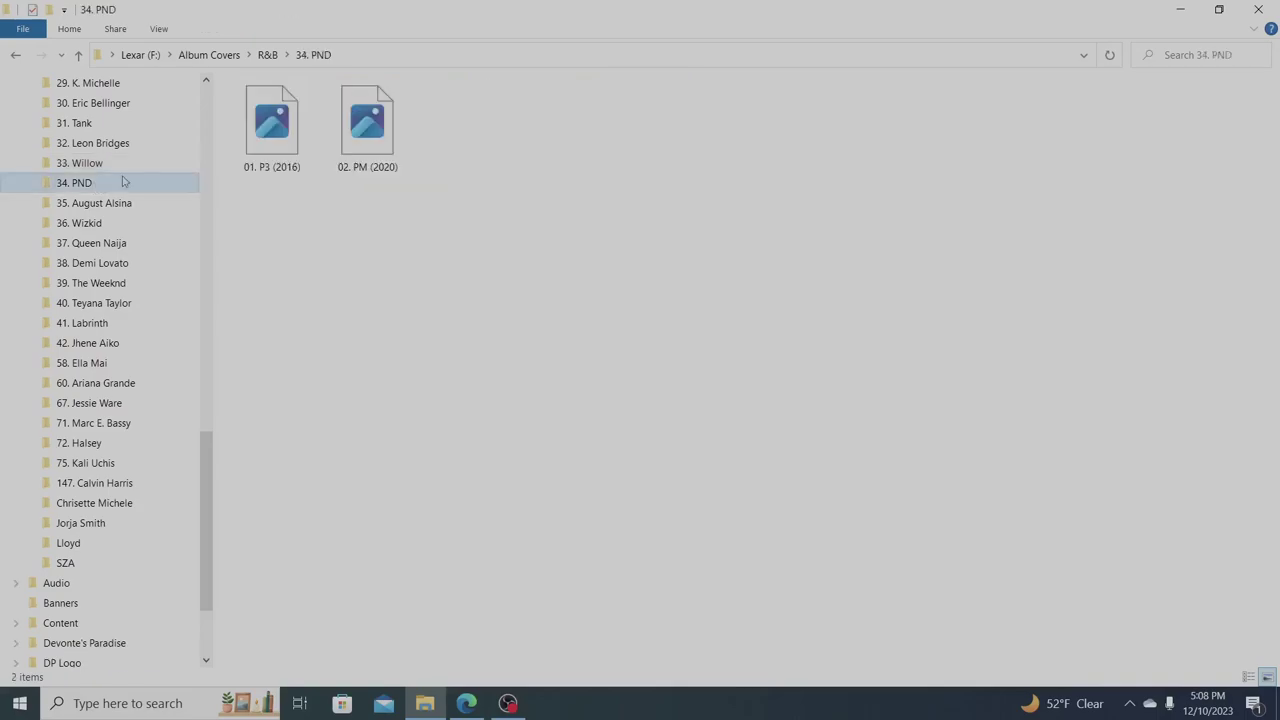
pyautogui.click(279, 138)
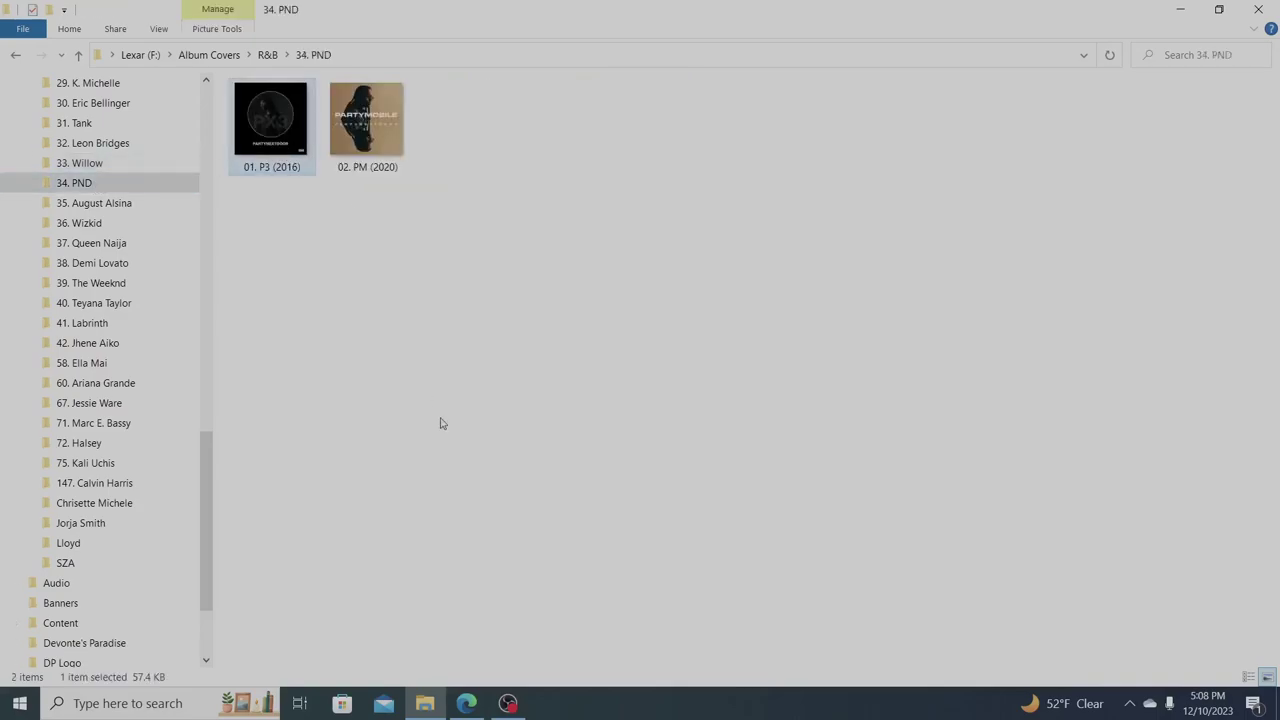
pyautogui.press('Right')
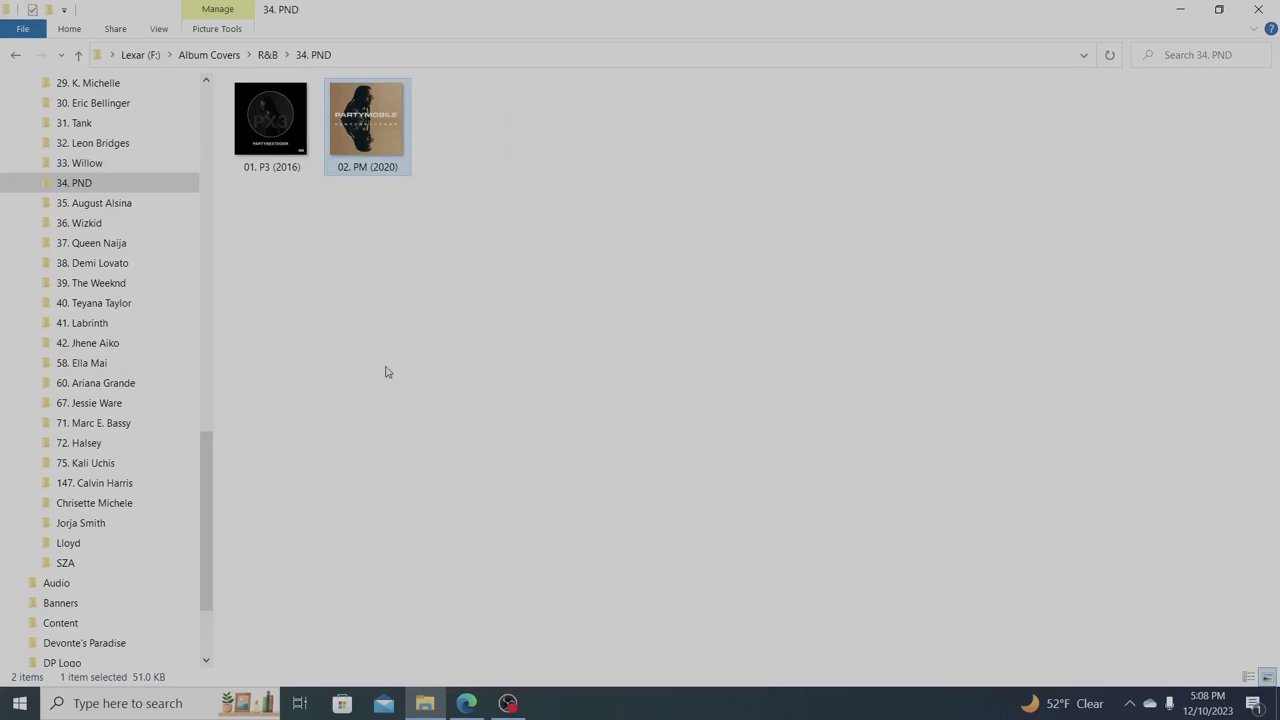